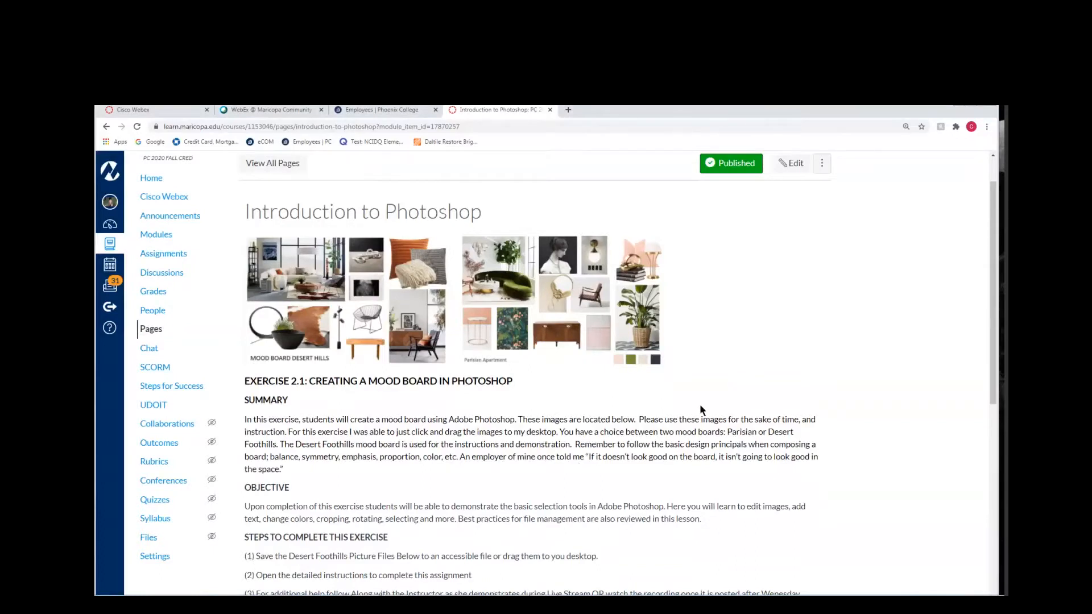
- Review the exercise steps, instructions link and Desert Foothills and Parisian image files on the Introduction to Photoshop page
scroll(489, 475, "down", 2)
scroll(489, 473, "down", 3)
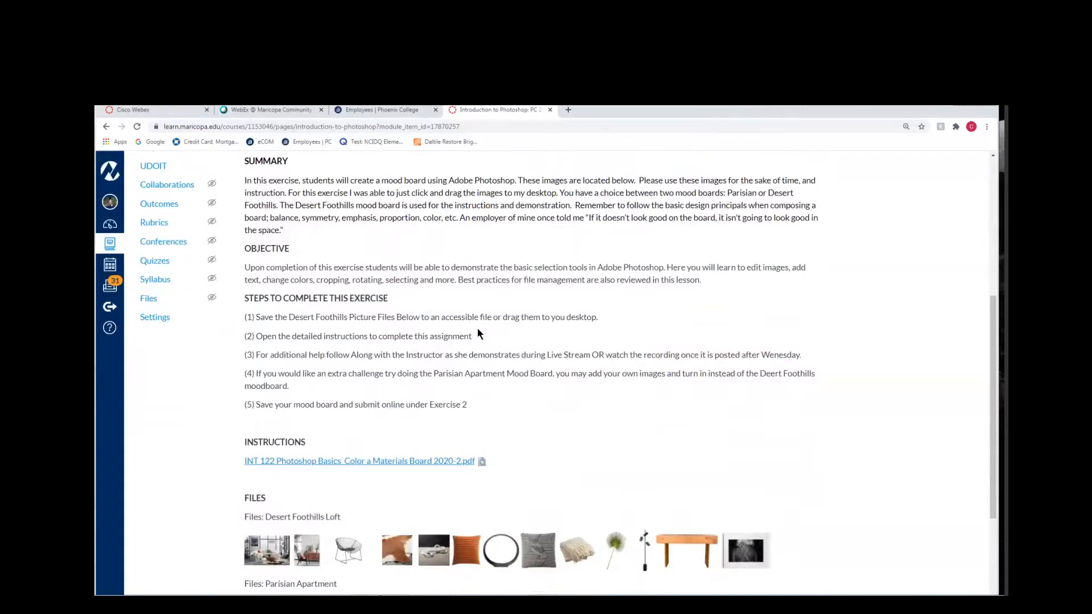
scroll(477, 331, "down", 3)
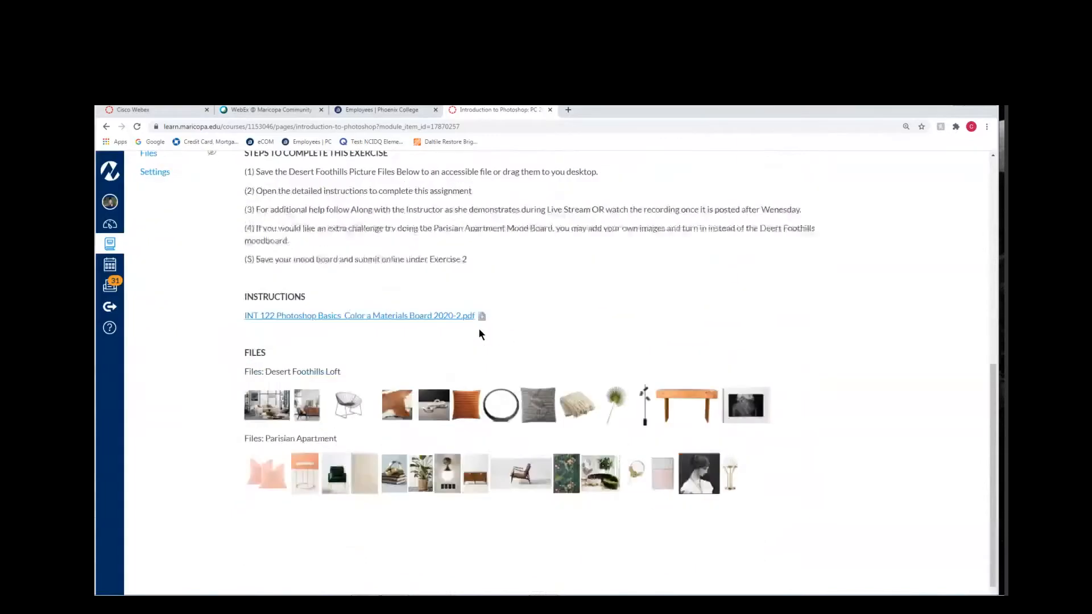
scroll(479, 333, "up", 1)
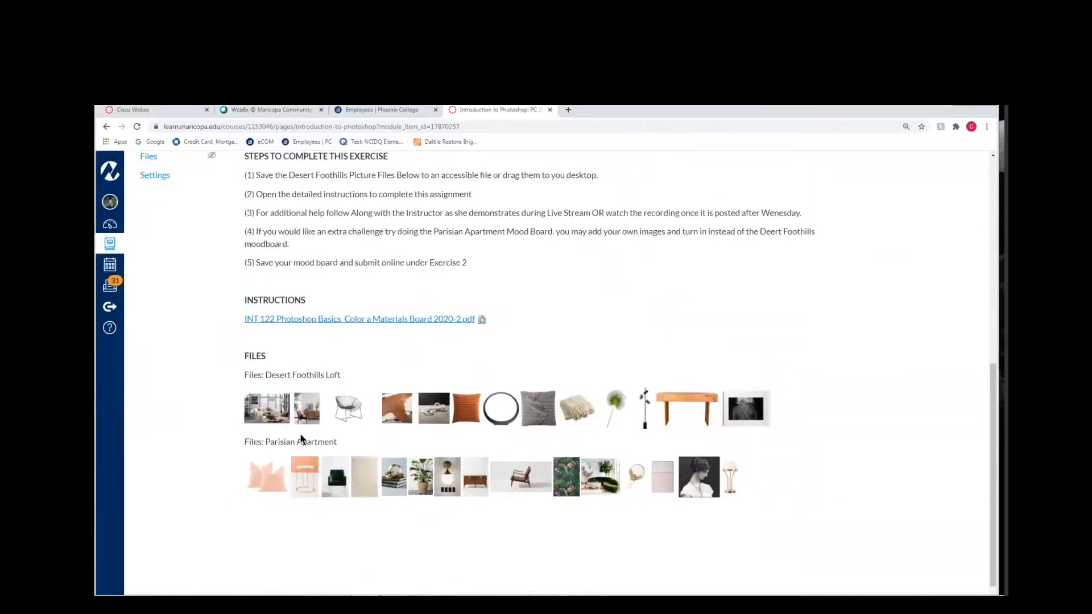
left_click_drag(785, 114, 886, 114)
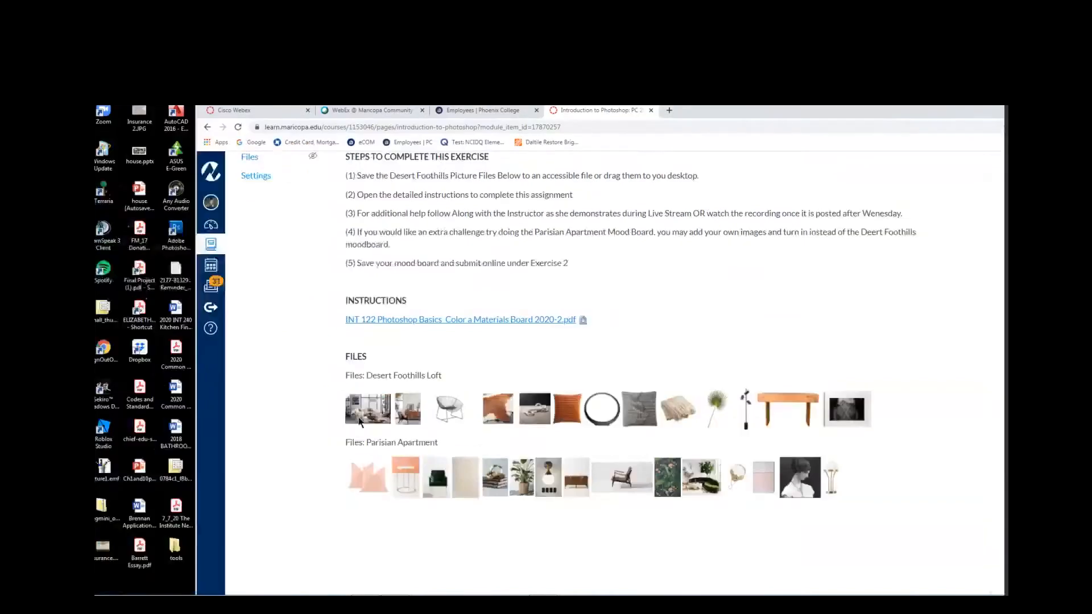
mouse_move(372, 412)
left_mouse_down()
mouse_move(326, 434)
mouse_move(169, 574)
mouse_move(368, 407)
left_mouse_up()
double_click(710, 111)
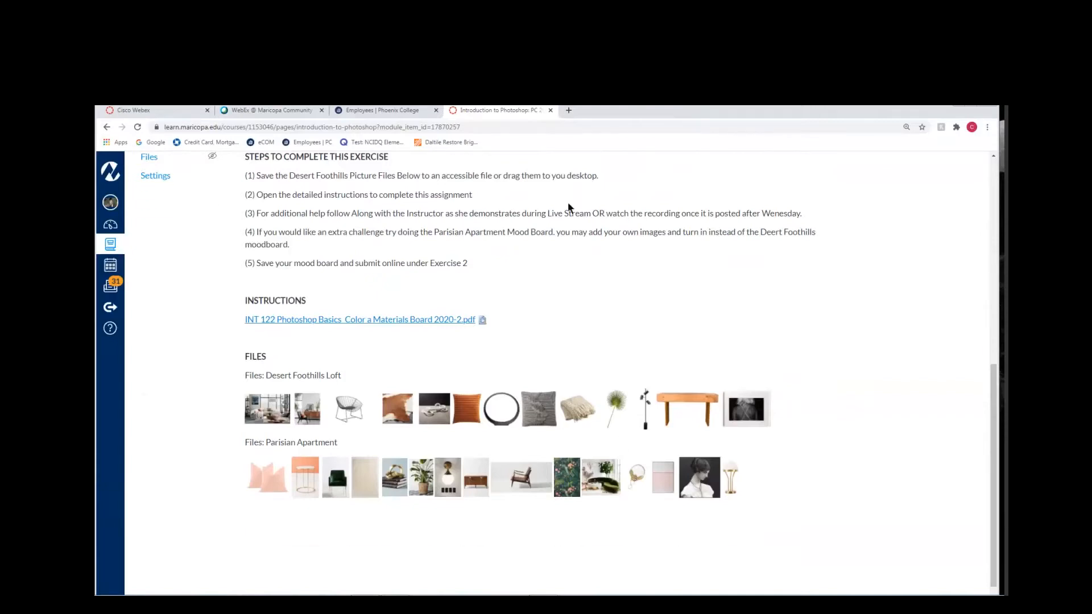
scroll(569, 208, "up", 1)
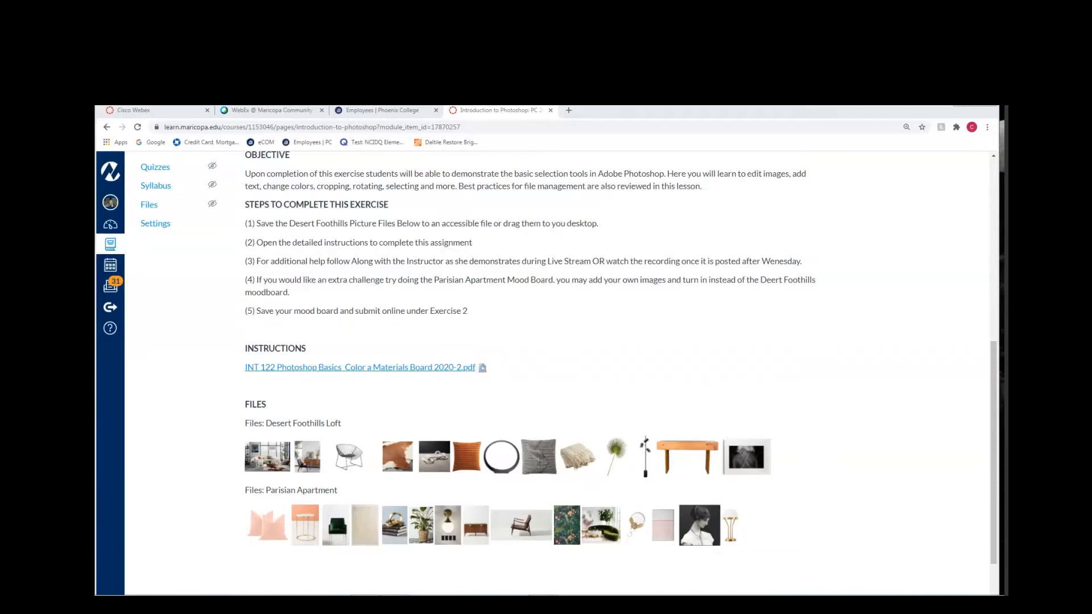
- Switch to Photoshop, view the finished Desert Foothills mood board from the recent files, close it and maximize the window
key("alt+Tab")
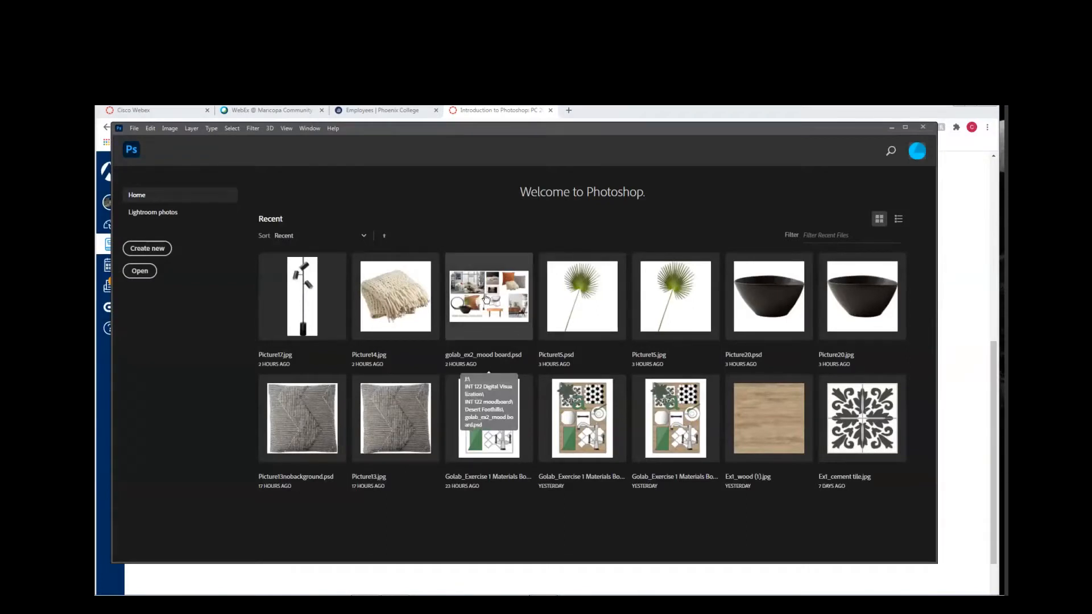
left_click(486, 298)
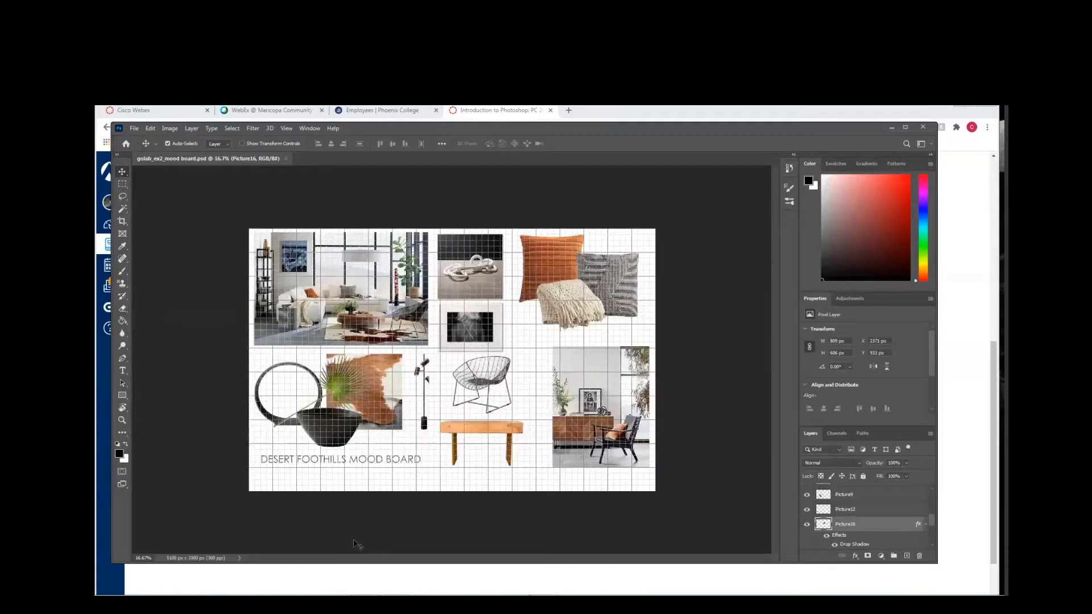
left_click(286, 159)
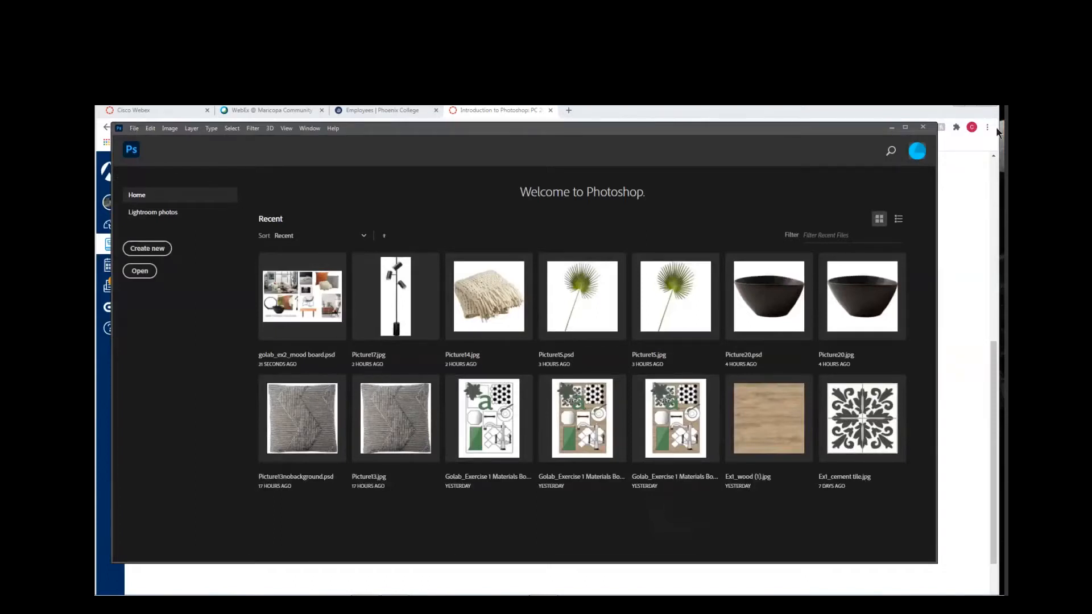
left_click(904, 127)
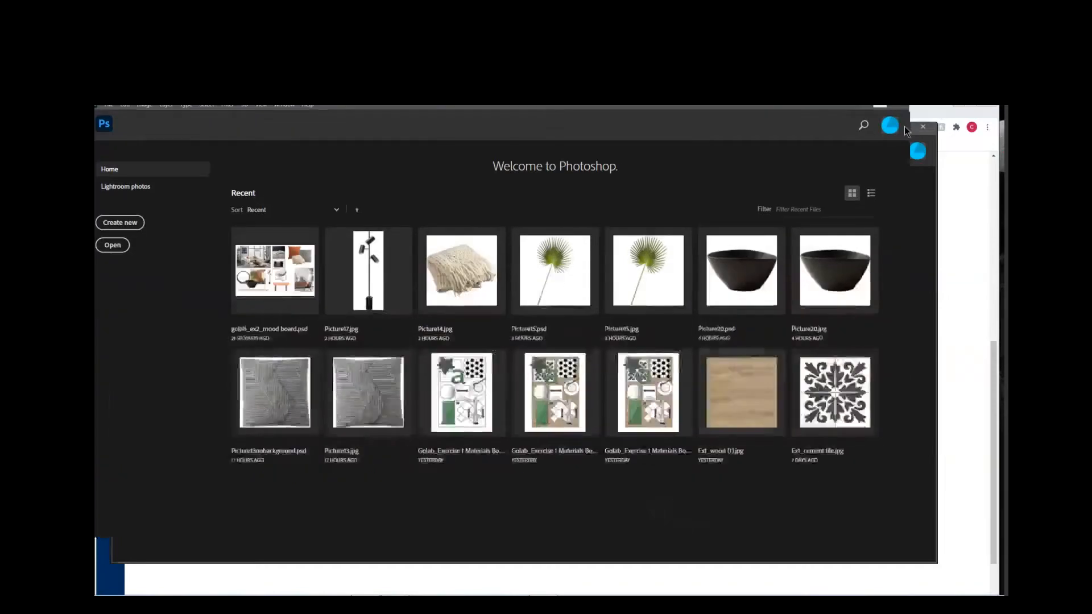
left_click(107, 107)
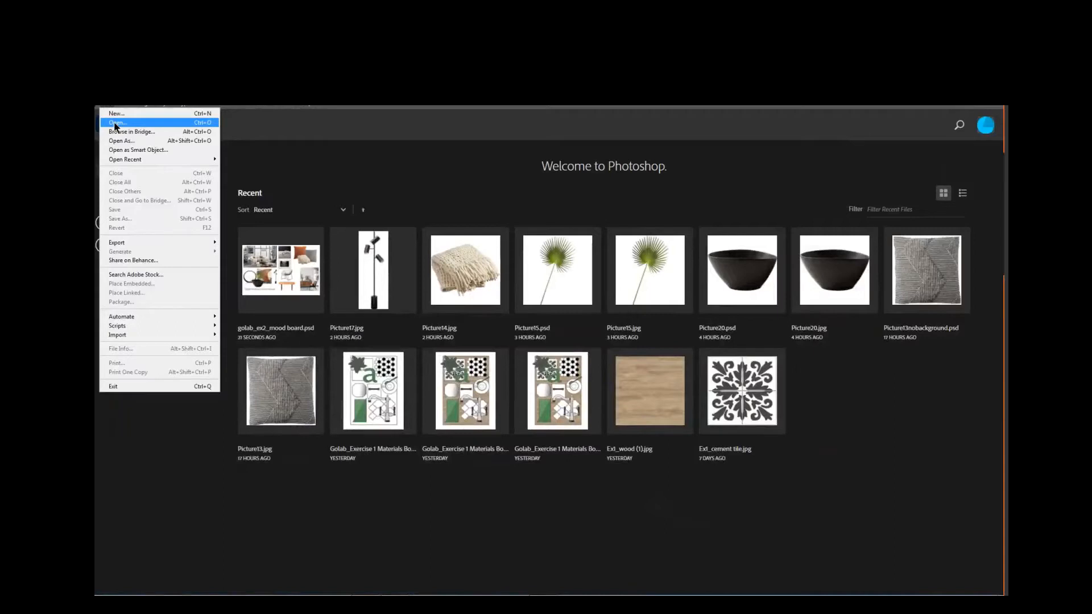
left_click(115, 123)
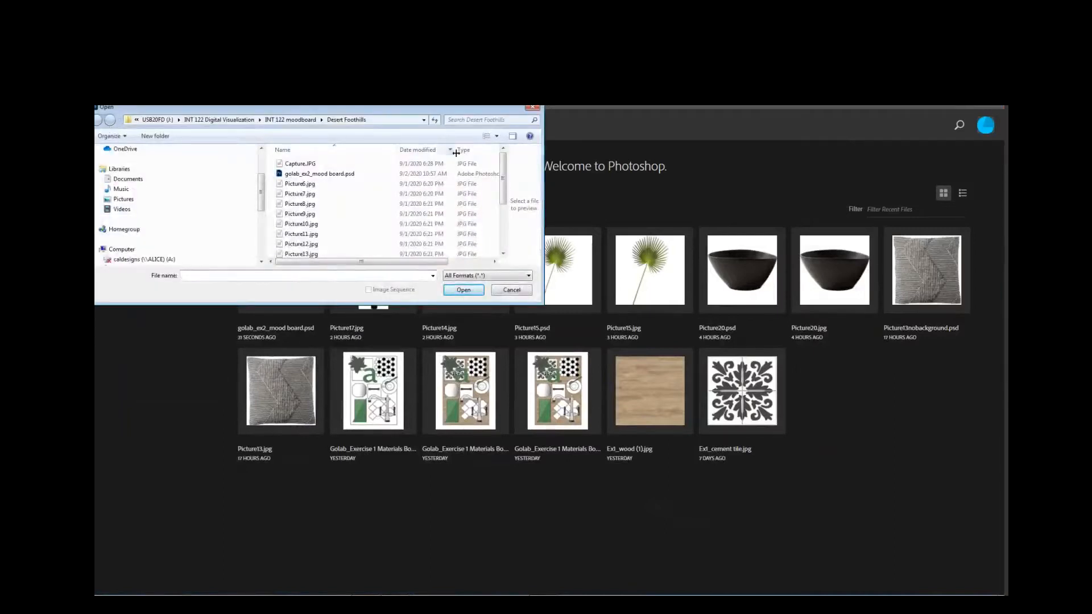
left_click(512, 290)
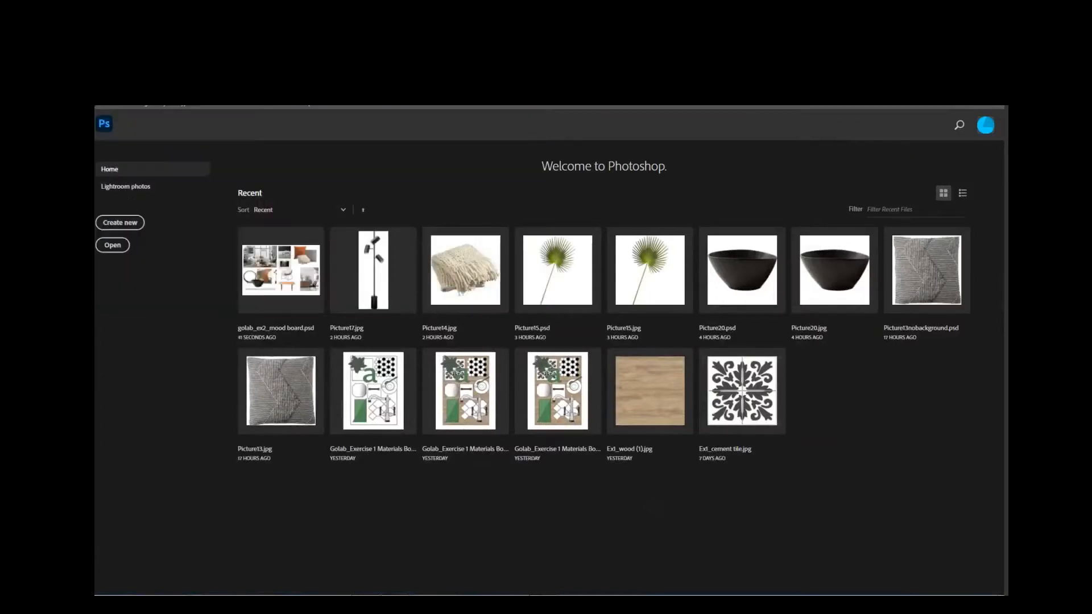
- Create a 17 x 11 inch, 300 pixels/inch RGB document with white background, named with the surname followed by _ex2_moodboard
left_click(120, 108)
mouse_move(109, 107)
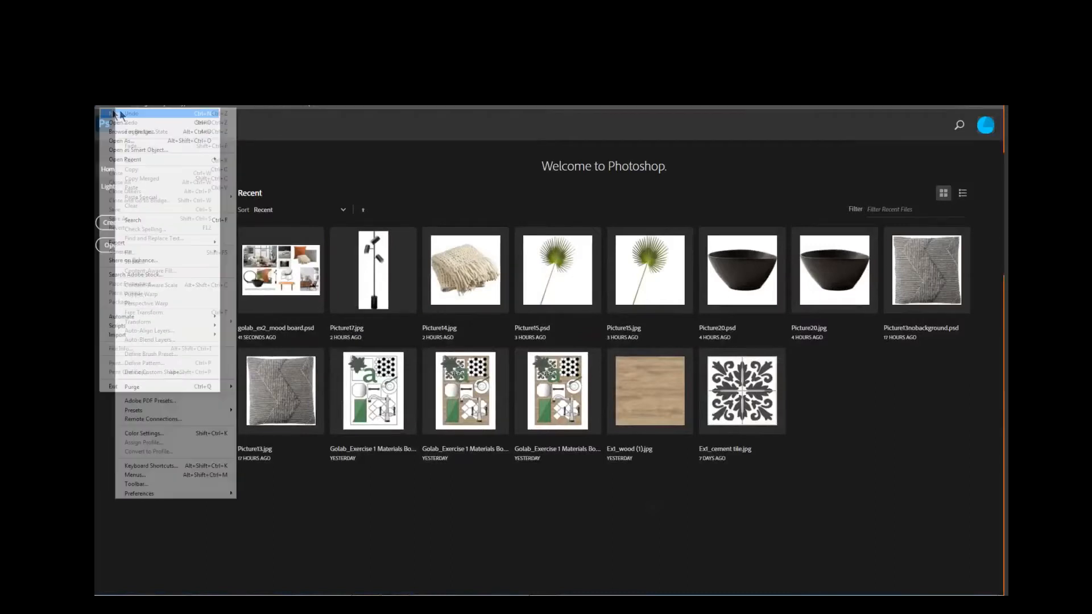
left_click(119, 113)
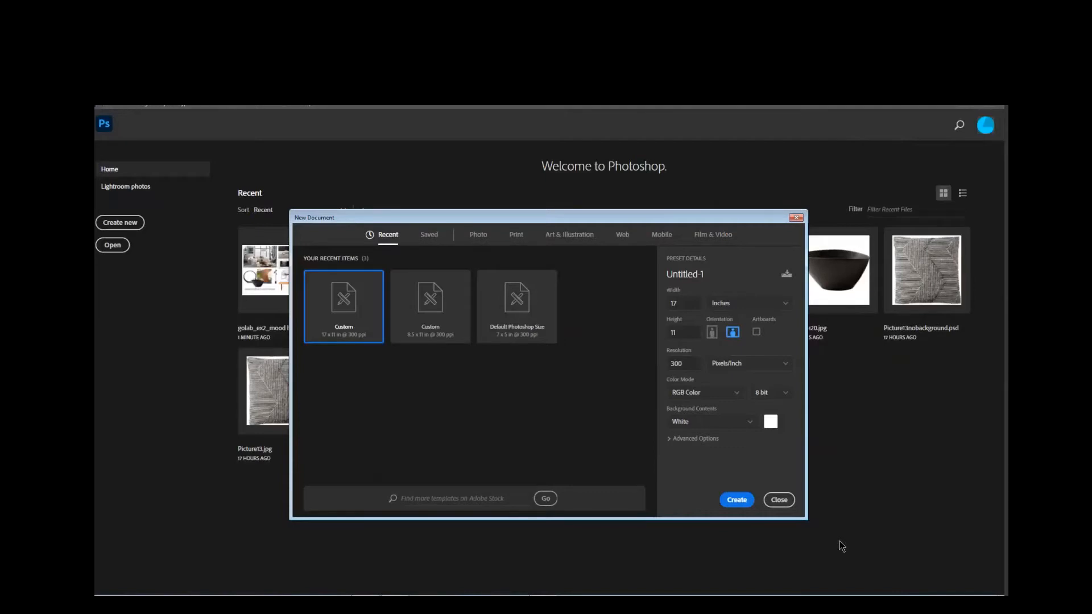
left_click(711, 275)
key("BackSpace")
type("golab_ex2_moodboard")
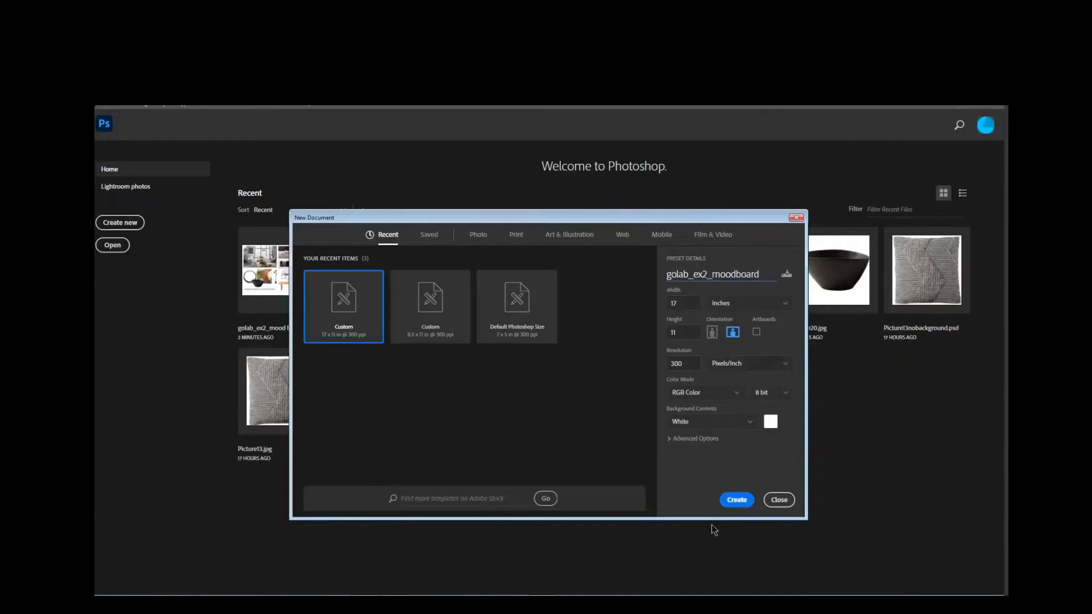
left_click(737, 500)
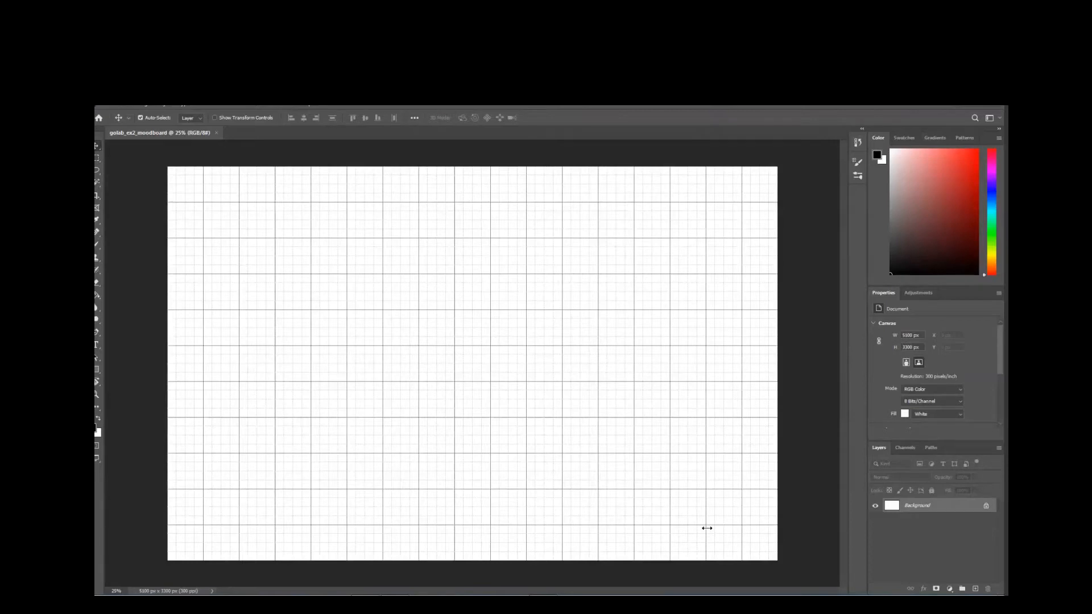
- Hide the grid on the blank canvas and show it again
left_click(262, 106)
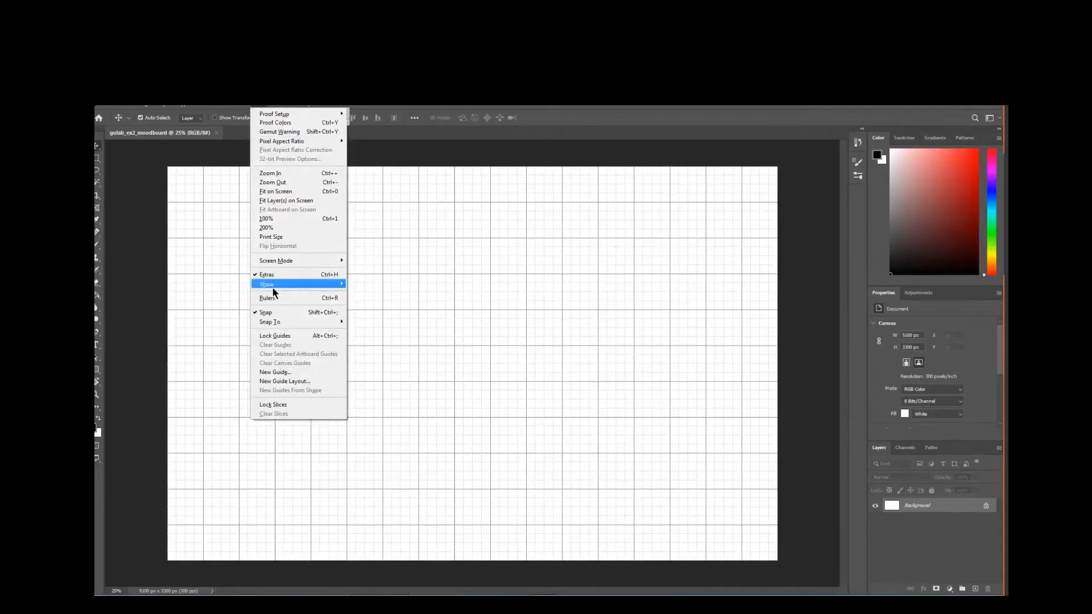
mouse_move(273, 293)
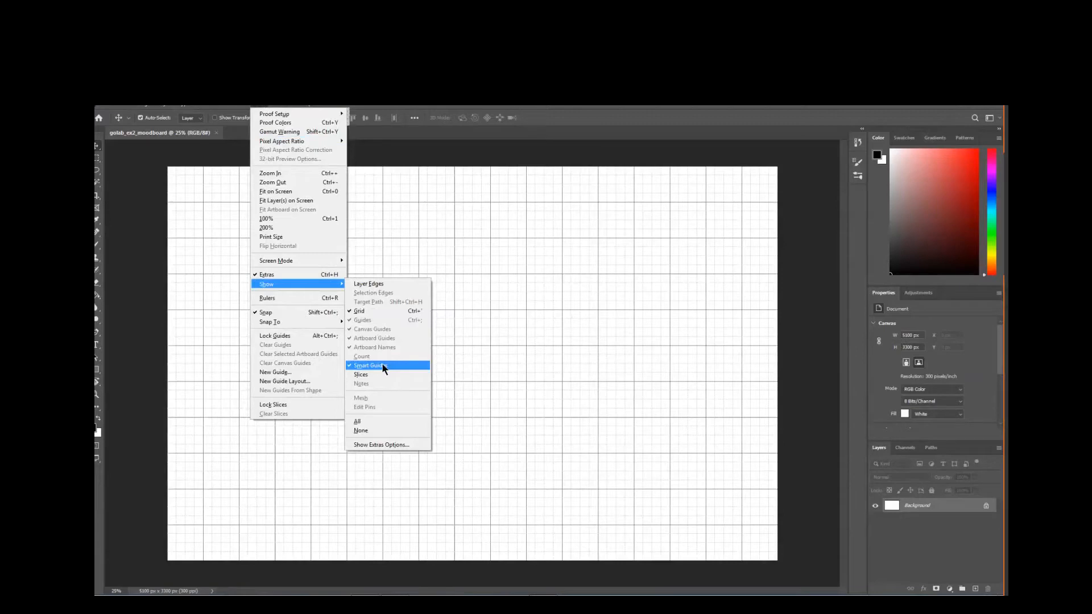
left_click(363, 312)
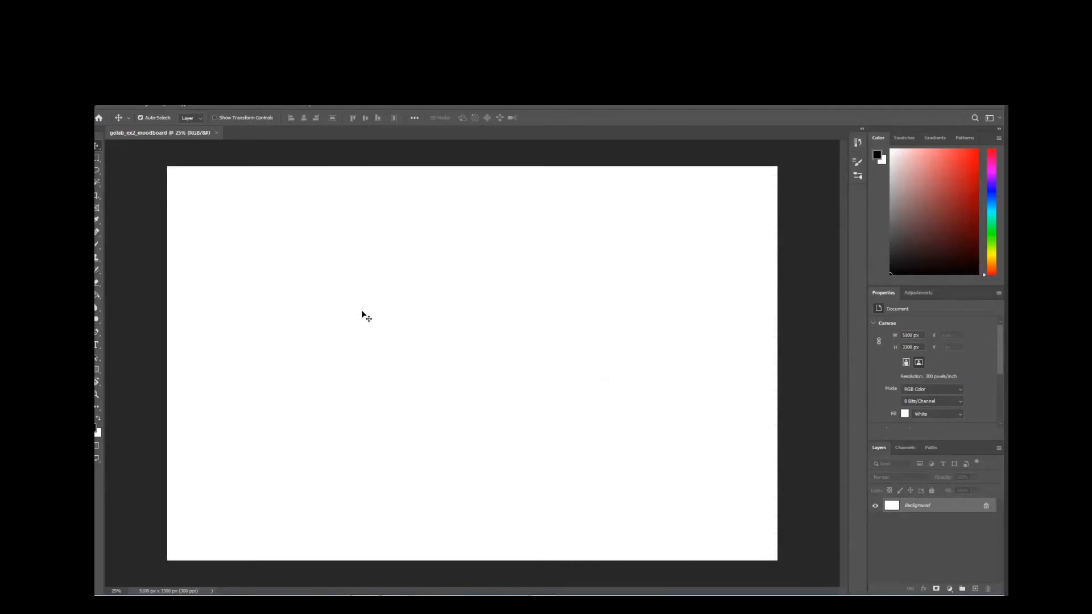
left_click(257, 107)
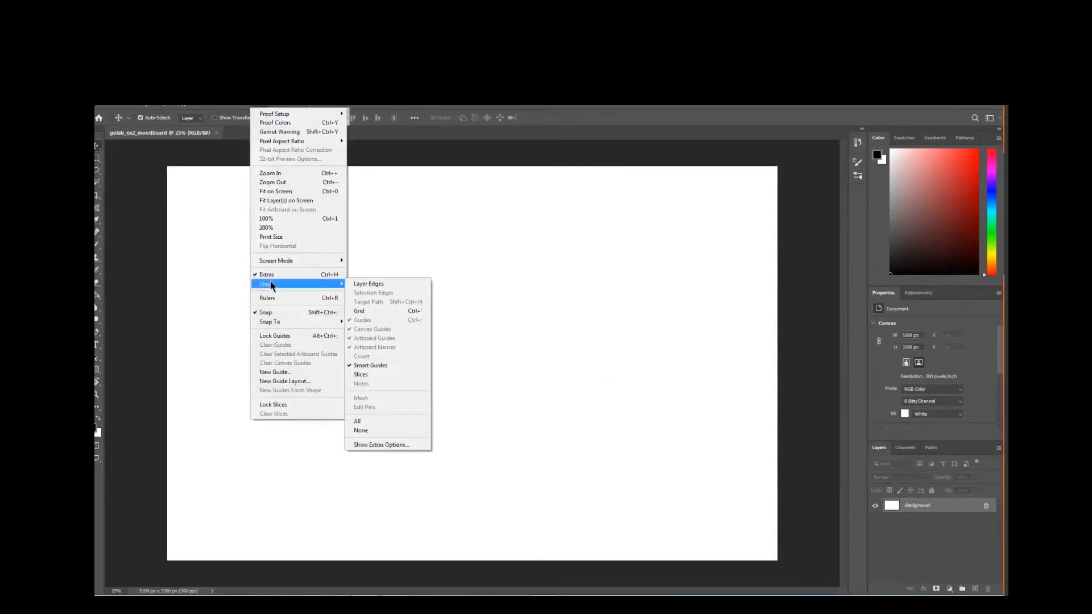
left_click(361, 315)
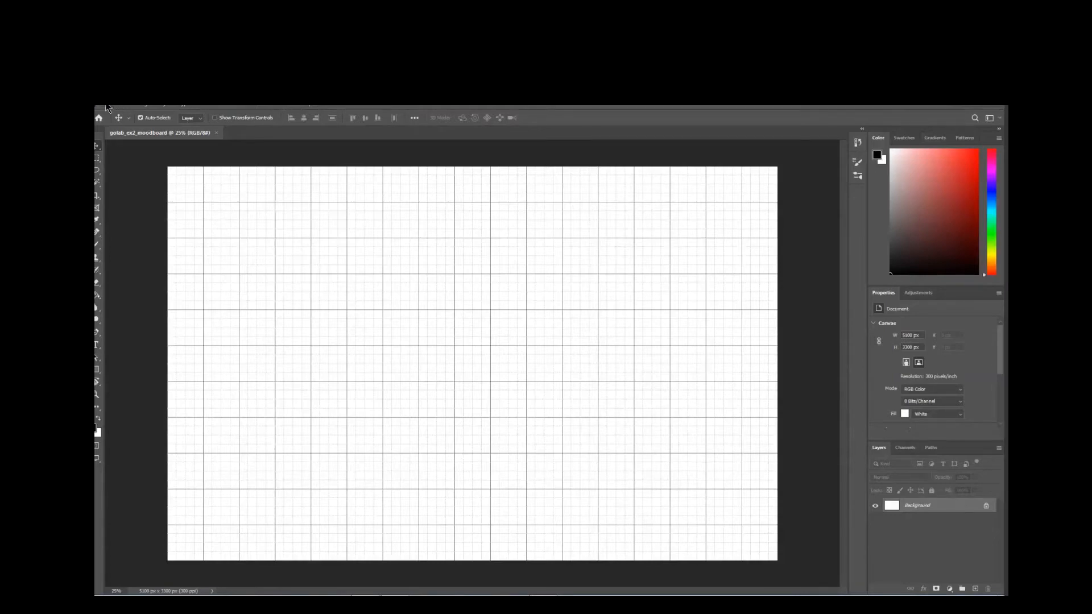
- Place Picture6.jpg from the Desert Foothills folder into the mood board as an embedded image
left_click(108, 107)
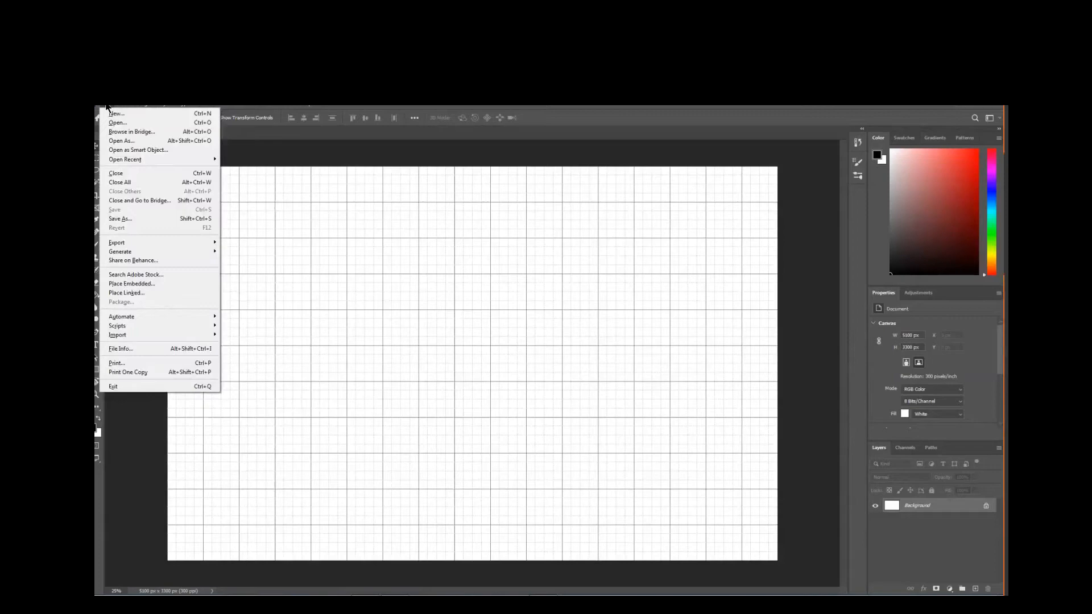
left_click(141, 284)
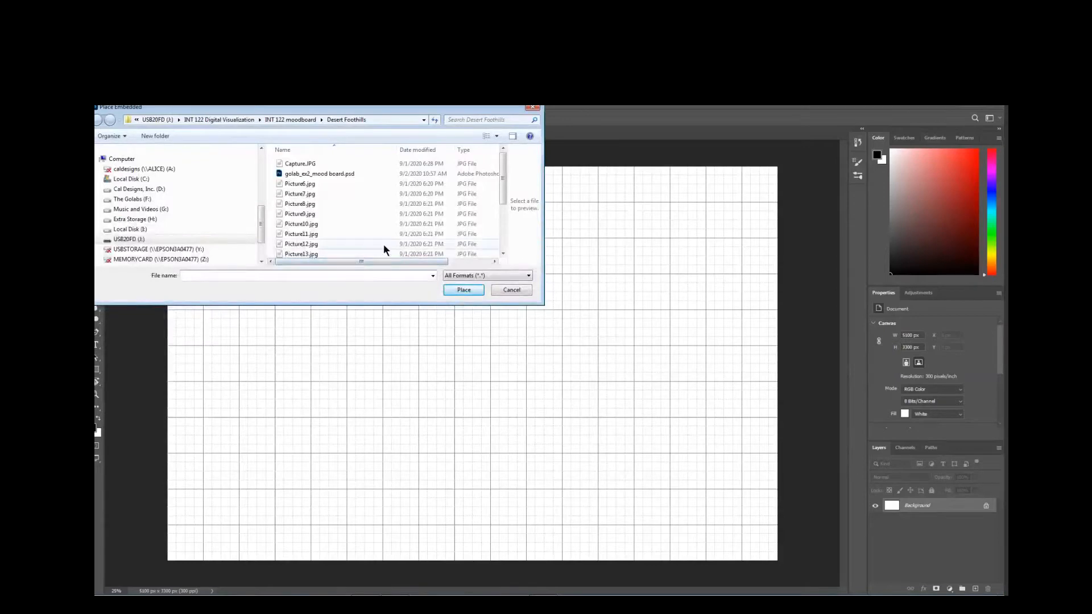
left_click_drag(501, 176, 497, 152)
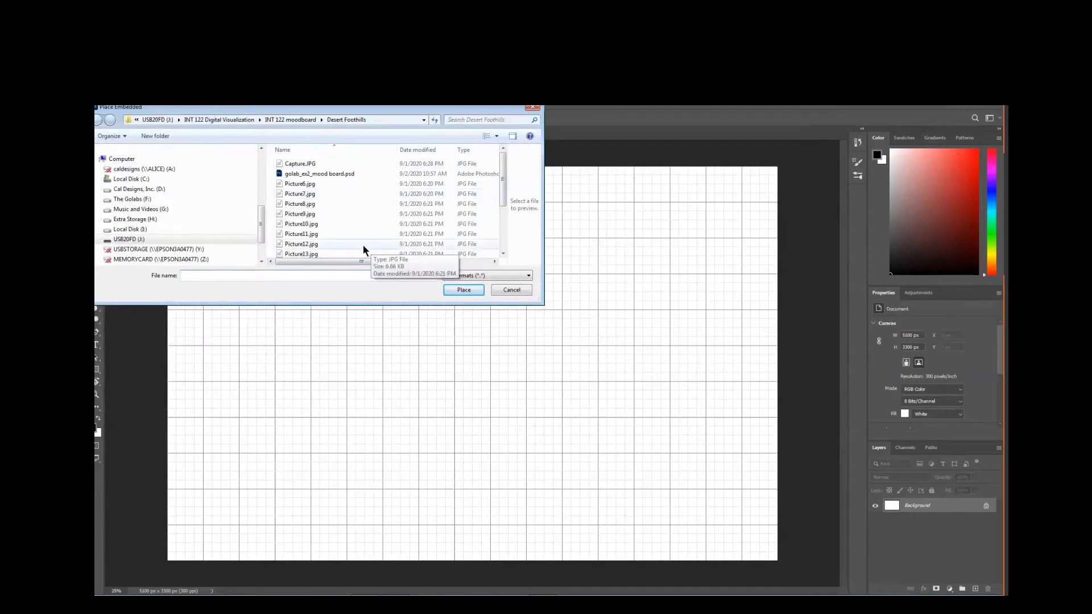
left_click(307, 185)
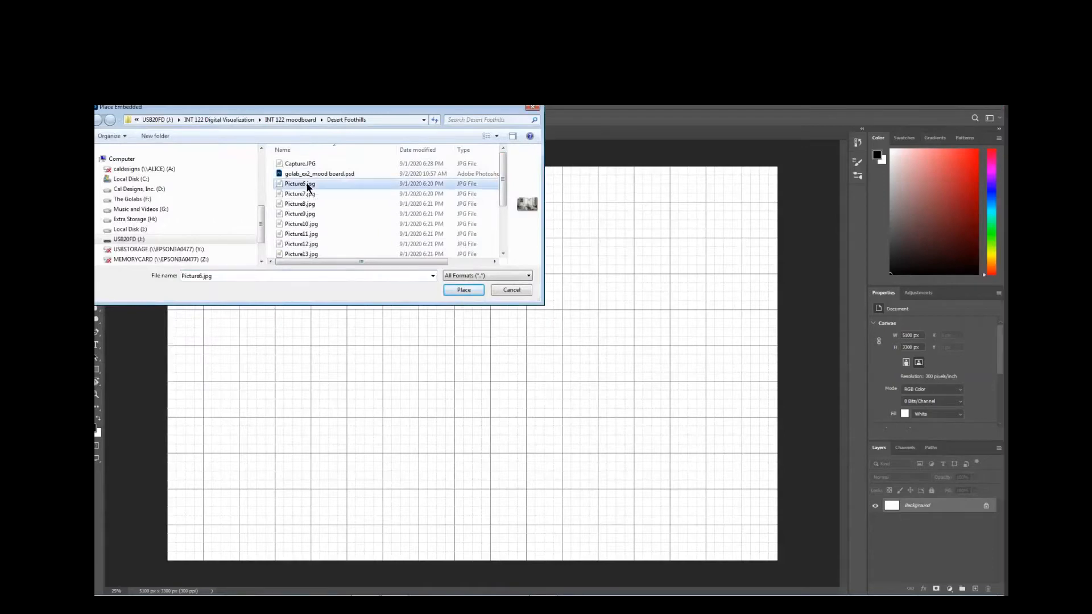
left_click(464, 290)
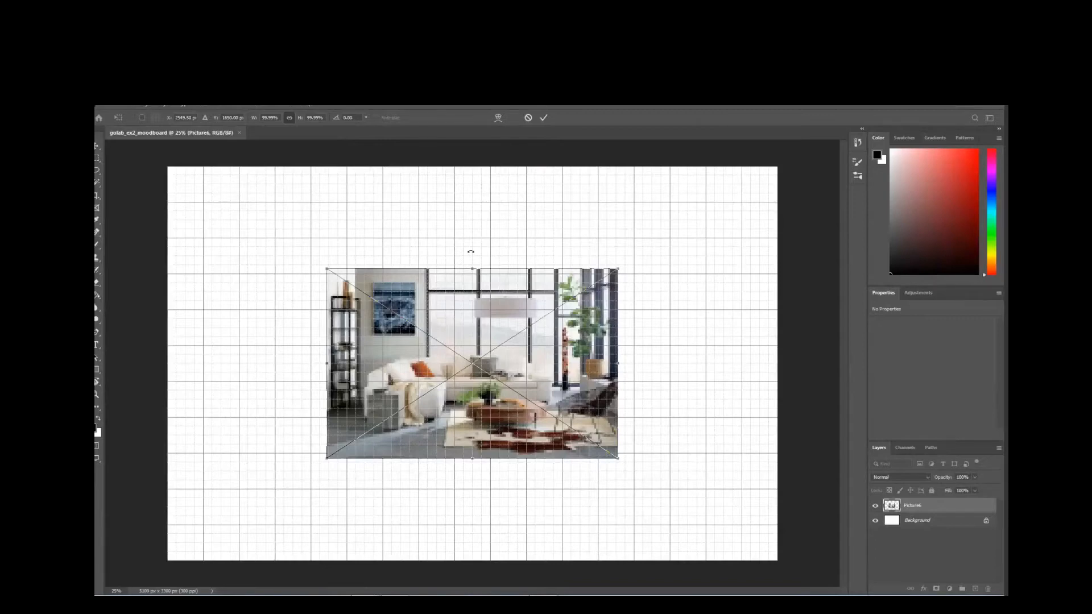
- Scale the living room photo to about 93% and position it near the canvas's upper-left corner, at about X 75 px, Y 85 px
left_click_drag(472, 316, 322, 221)
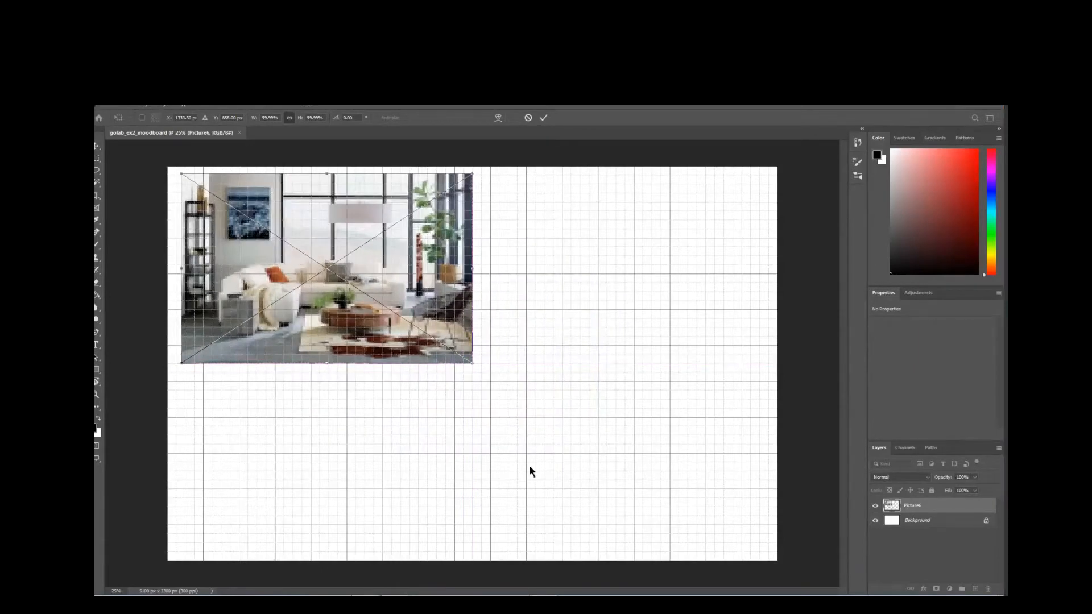
left_click_drag(474, 366, 455, 354)
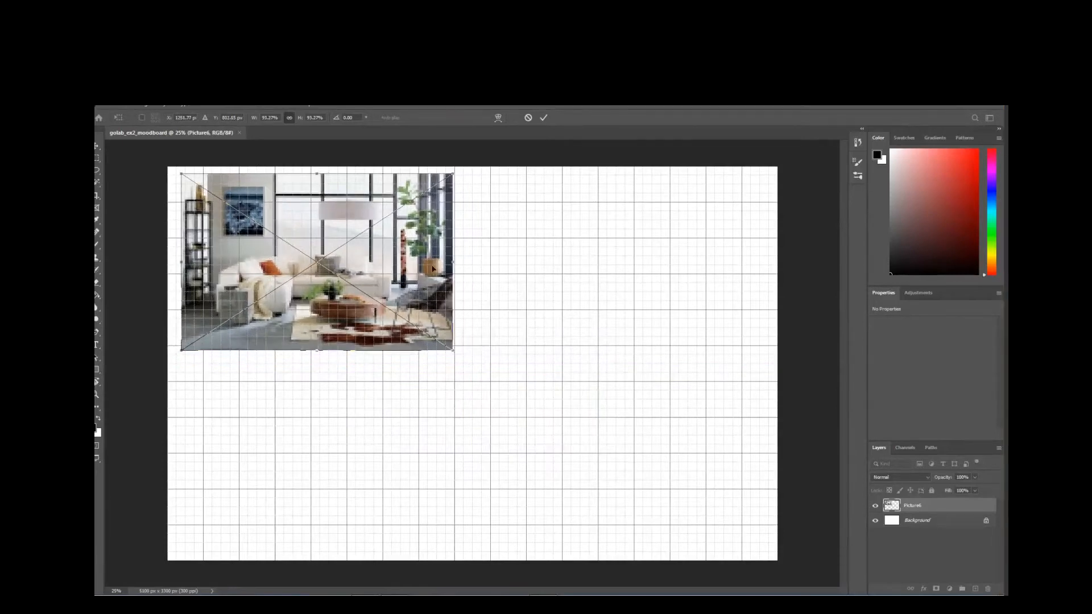
left_click_drag(406, 252, 414, 251)
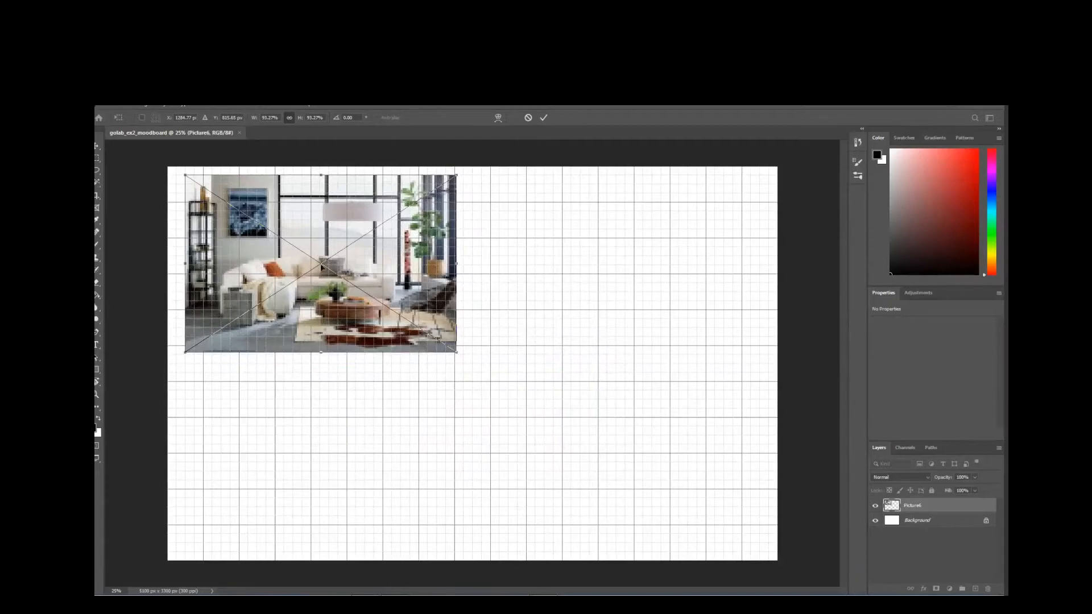
mouse_move(397, 264)
left_mouse_down()
mouse_move(415, 259)
mouse_move(395, 262)
left_mouse_up()
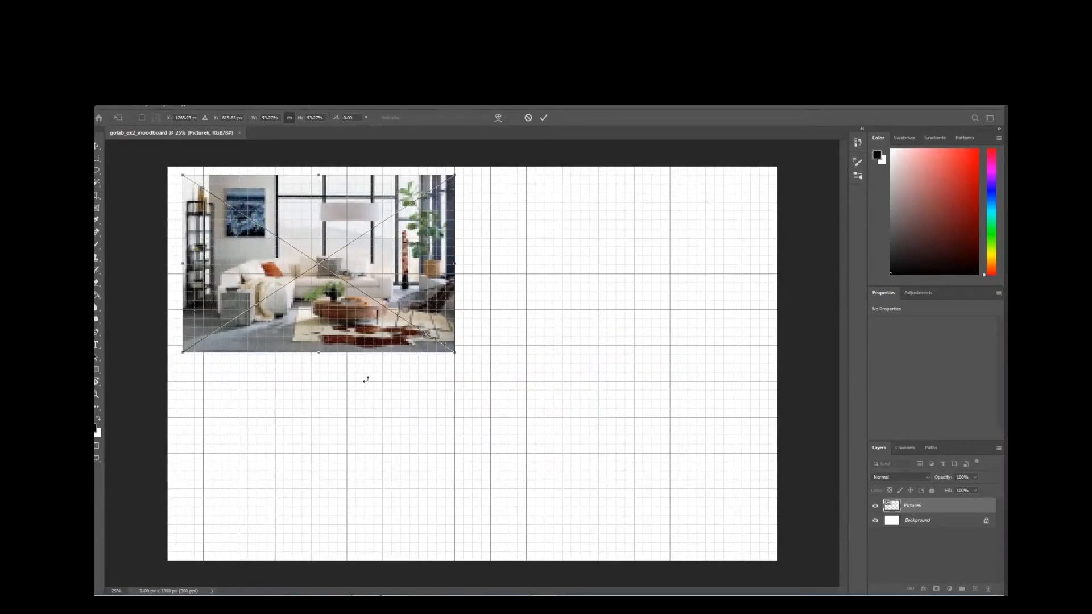
key("Return")
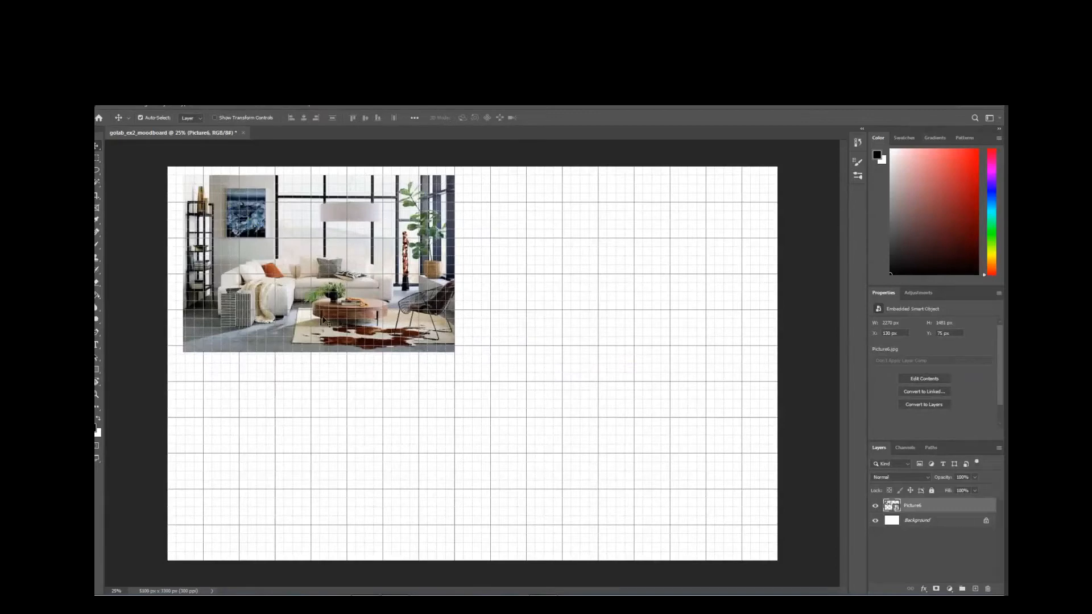
mouse_move(318, 223)
left_mouse_down()
mouse_move(329, 228)
mouse_move(313, 226)
left_mouse_up()
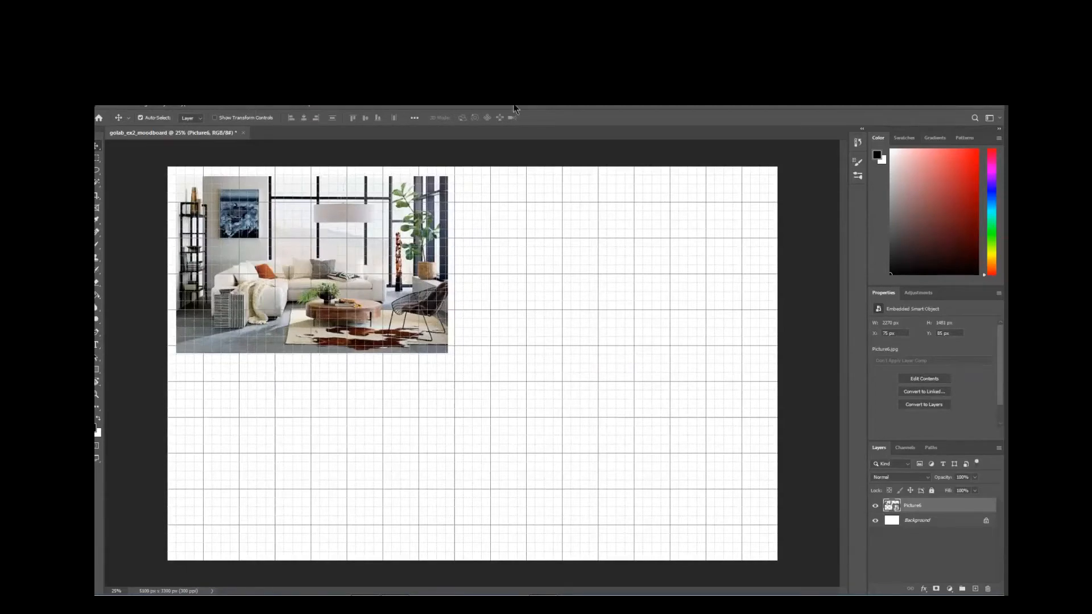
left_click(280, 107)
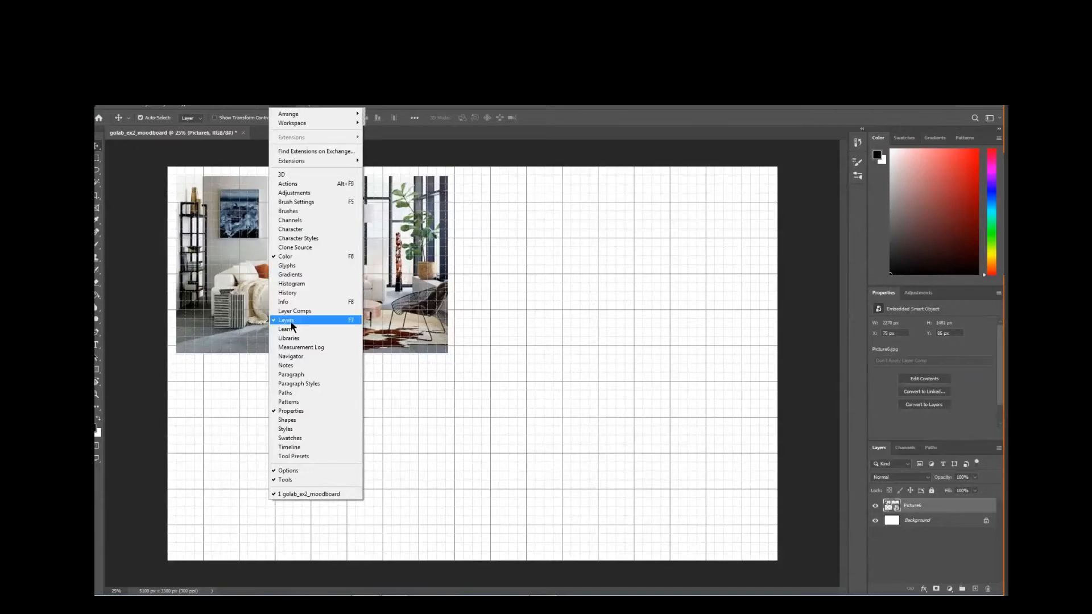
left_click(835, 499)
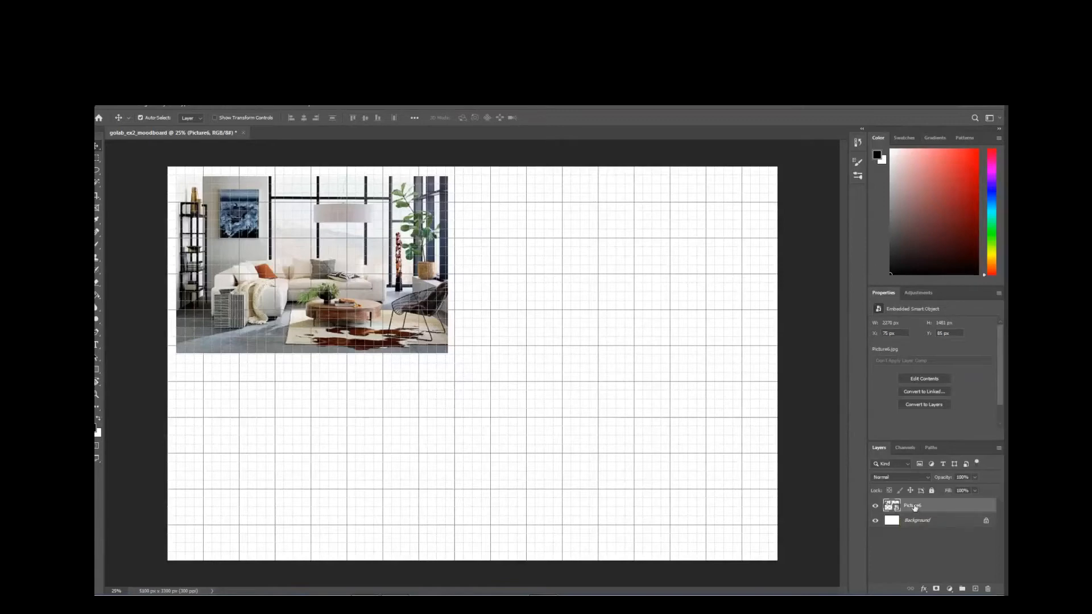
- Rasterize the Picture6 living room layer
right_click(914, 507)
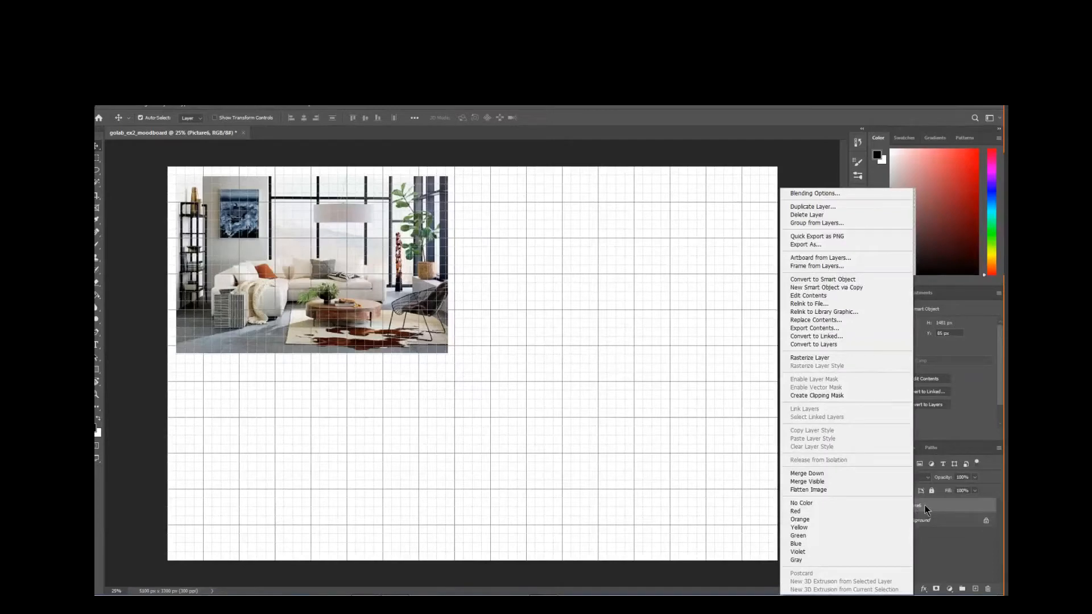
right_click(924, 505)
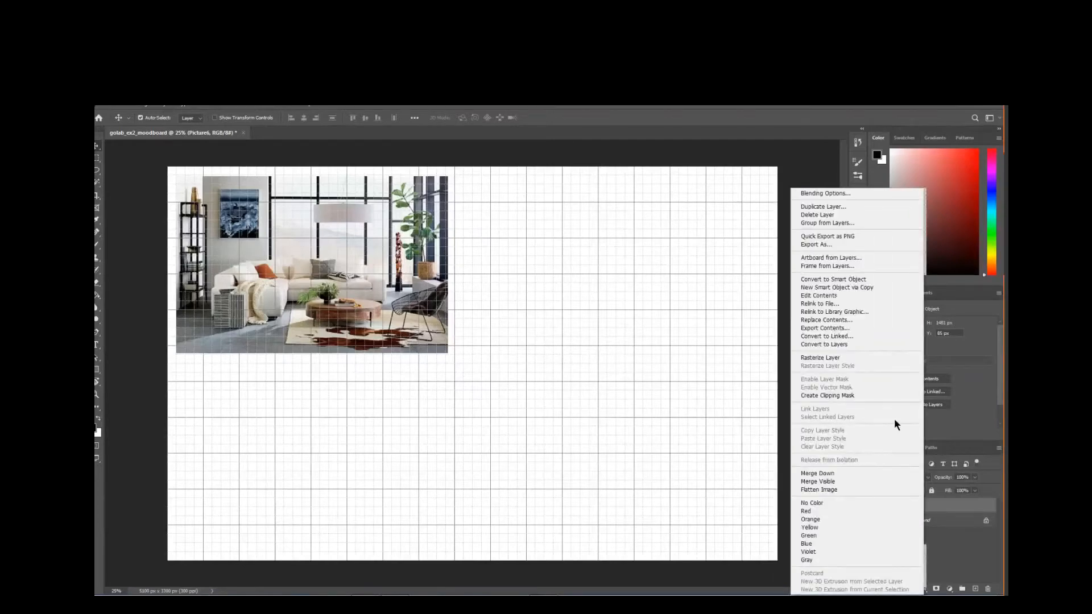
left_click(826, 358)
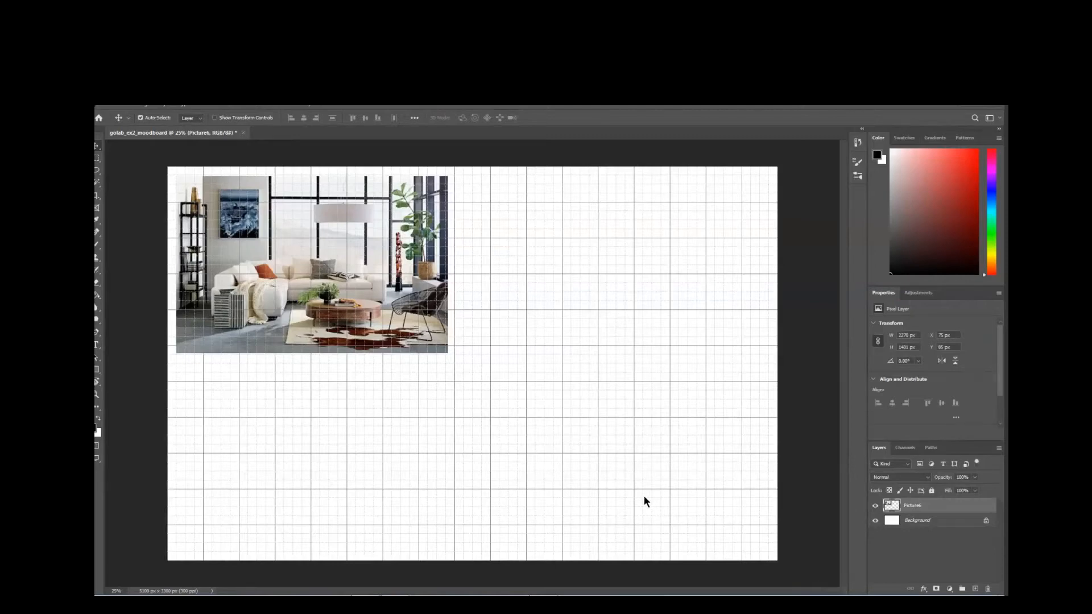
- Place Picture7.jpg from the Desert Foothills folder into the mood board as an embedded image
left_click(110, 107)
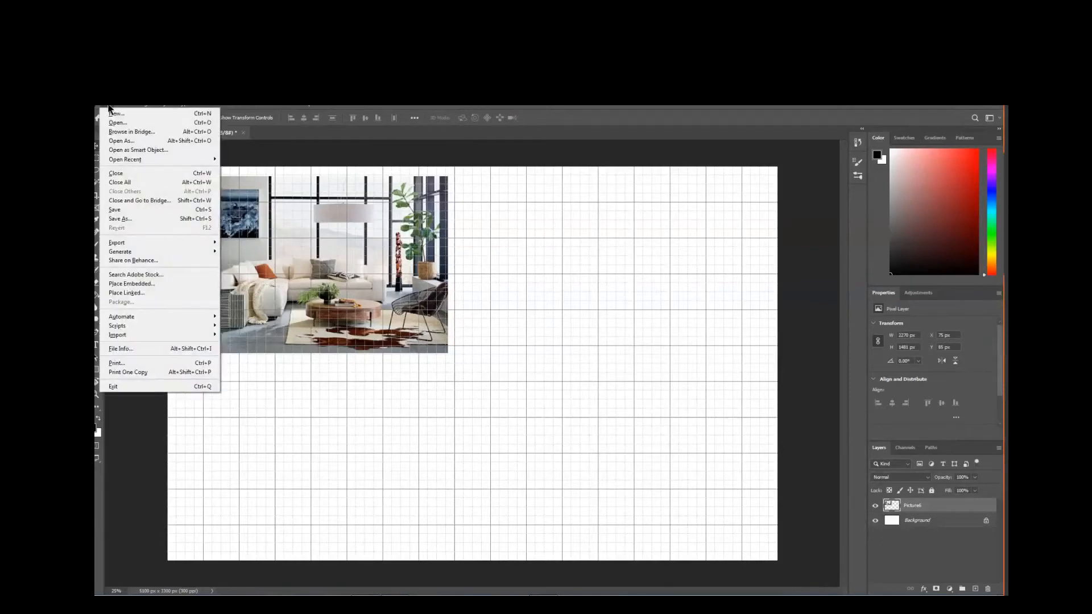
left_click(145, 284)
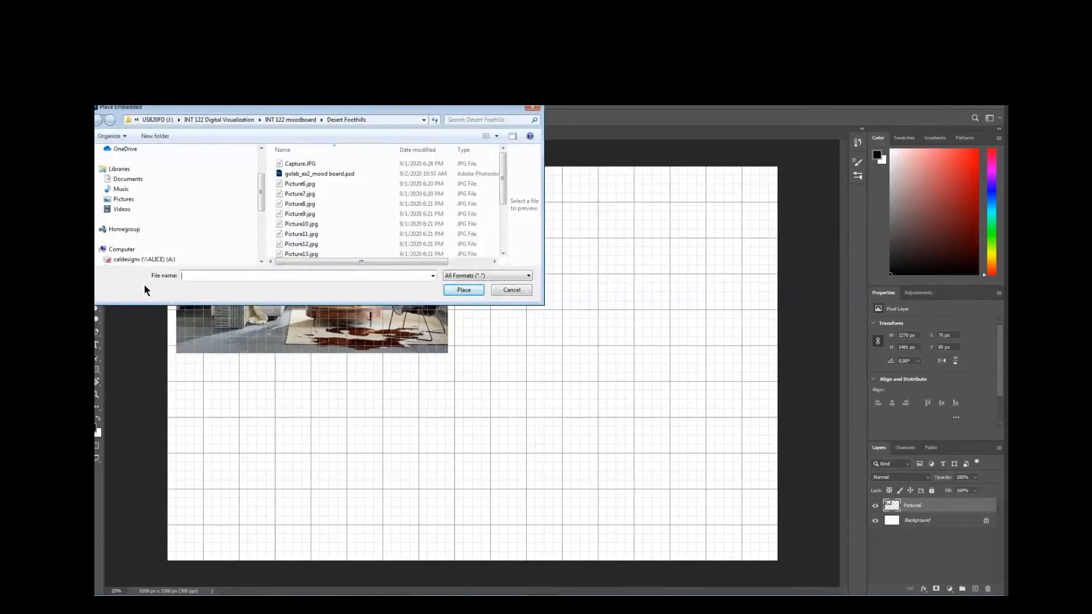
left_click(306, 198)
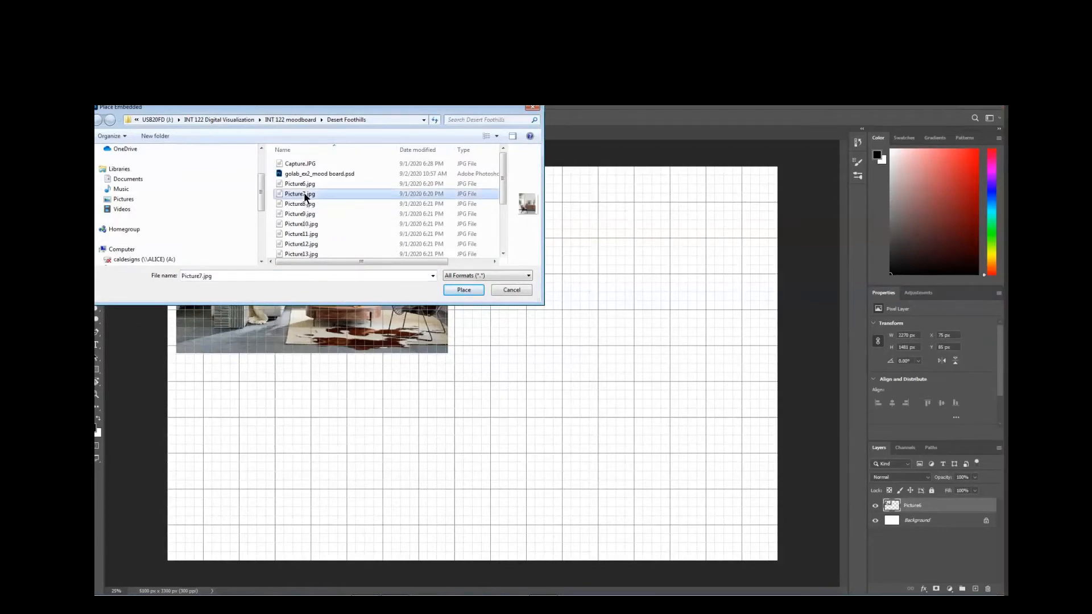
left_click(464, 290)
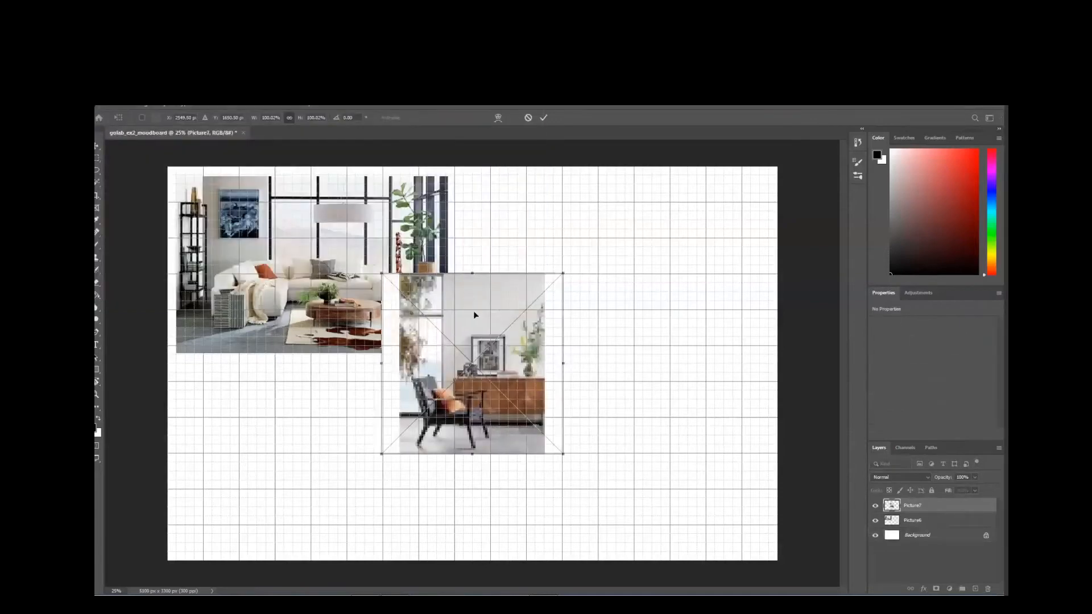
- Scale the armchair and sideboard photo to about 115% and position it in the canvas's lower-right area, at about X 3404 px, Y 1257 px
left_click_drag(466, 296, 684, 370)
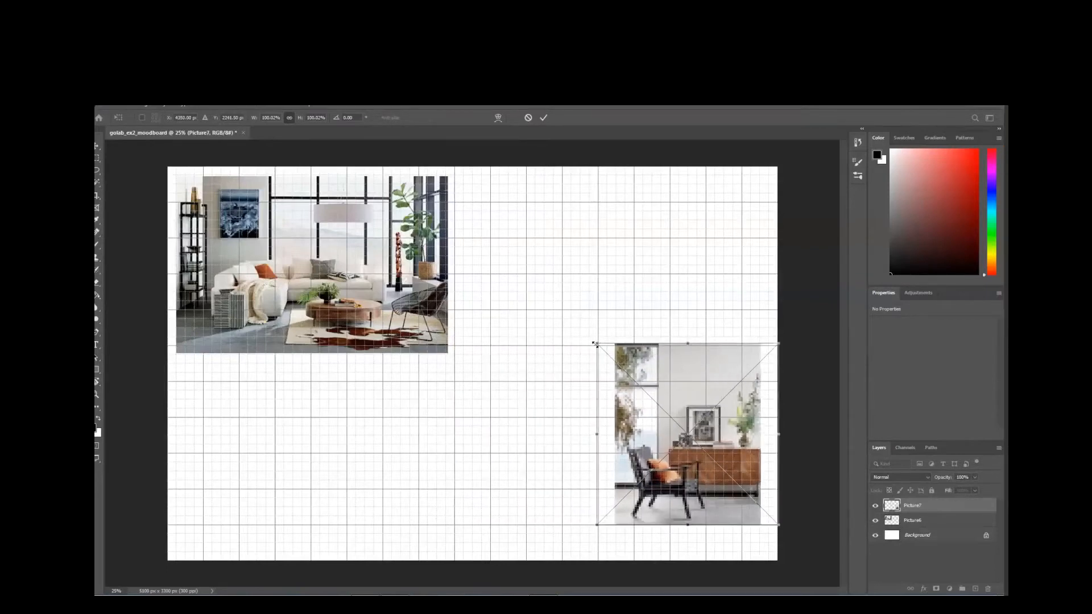
left_click_drag(596, 343, 570, 317)
left_click_drag(681, 352, 683, 353)
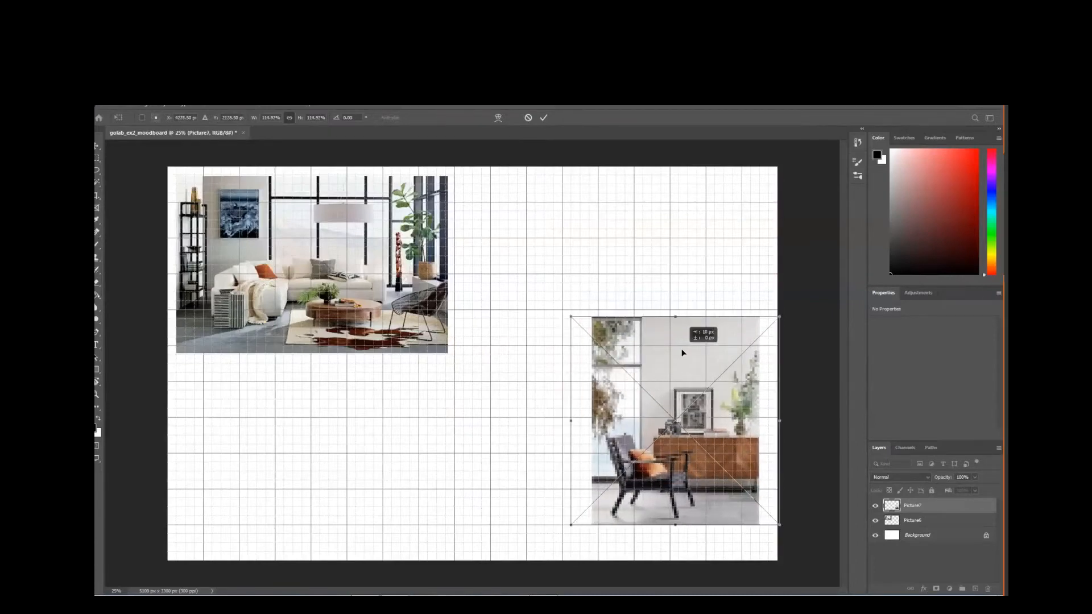
left_click_drag(684, 349, 687, 350)
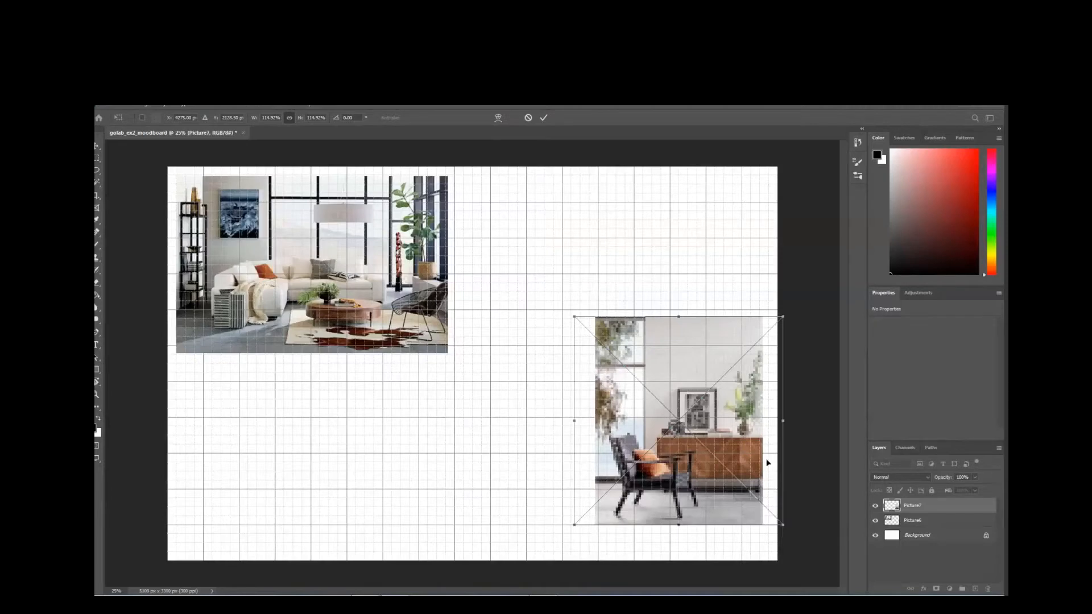
- Flip the armchair and sideboard photo horizontally and commit the placement
left_click(123, 107)
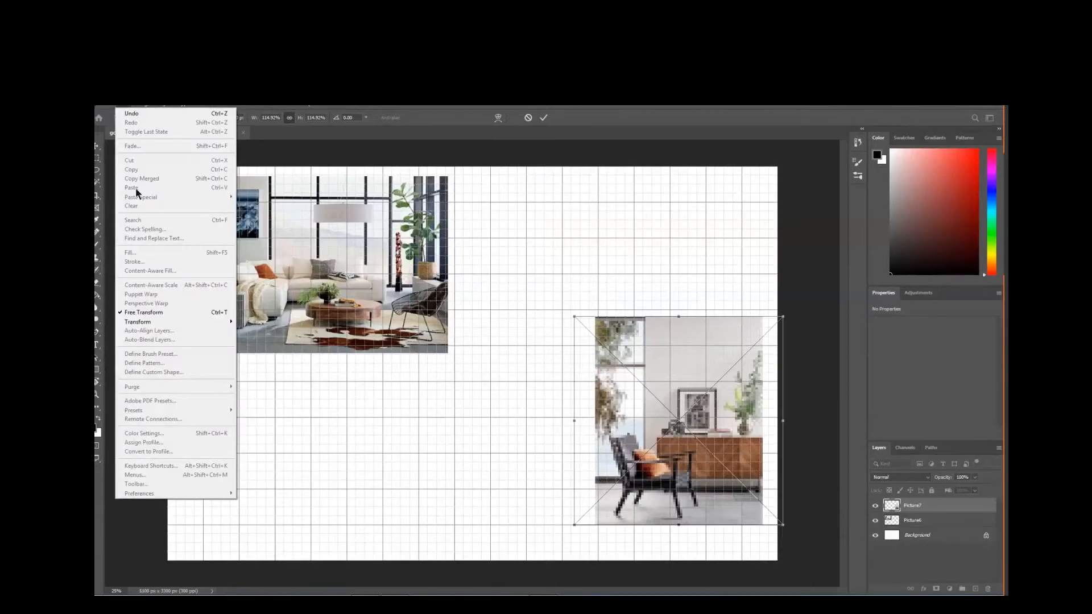
mouse_move(151, 323)
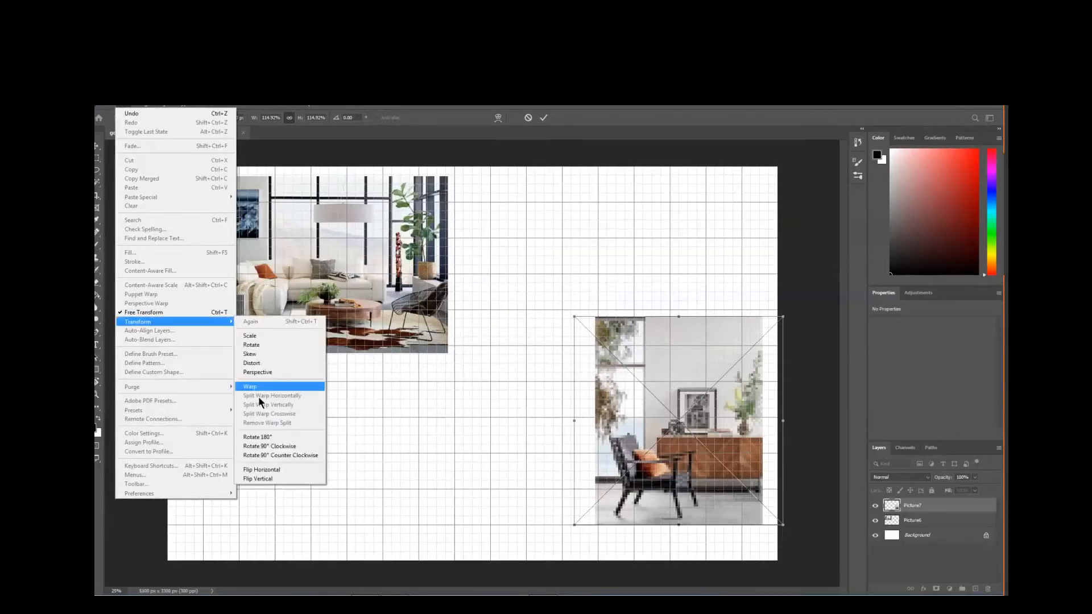
left_click(266, 468)
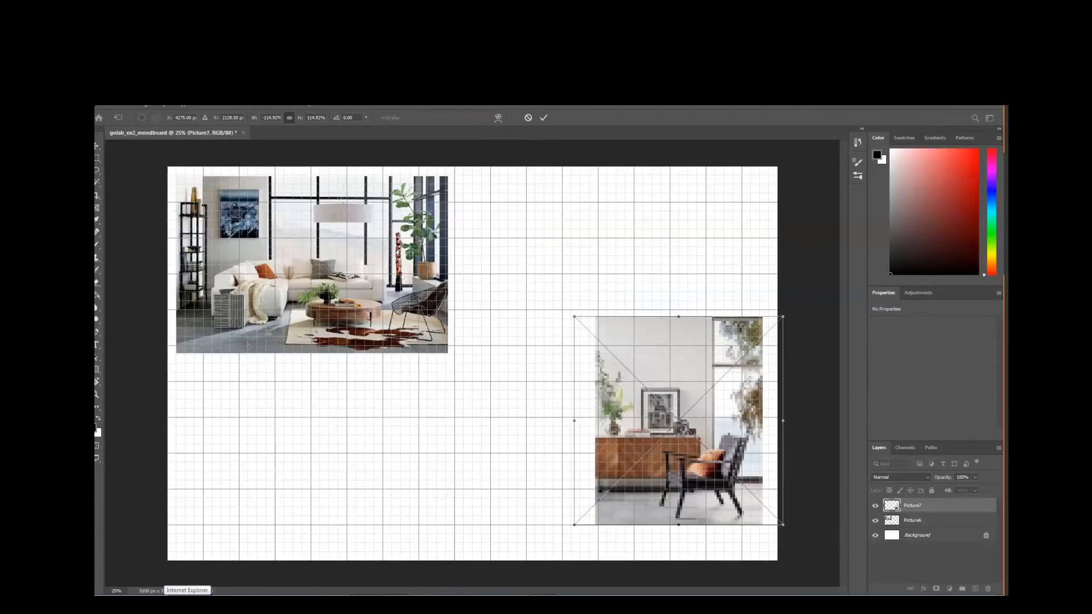
key("Return")
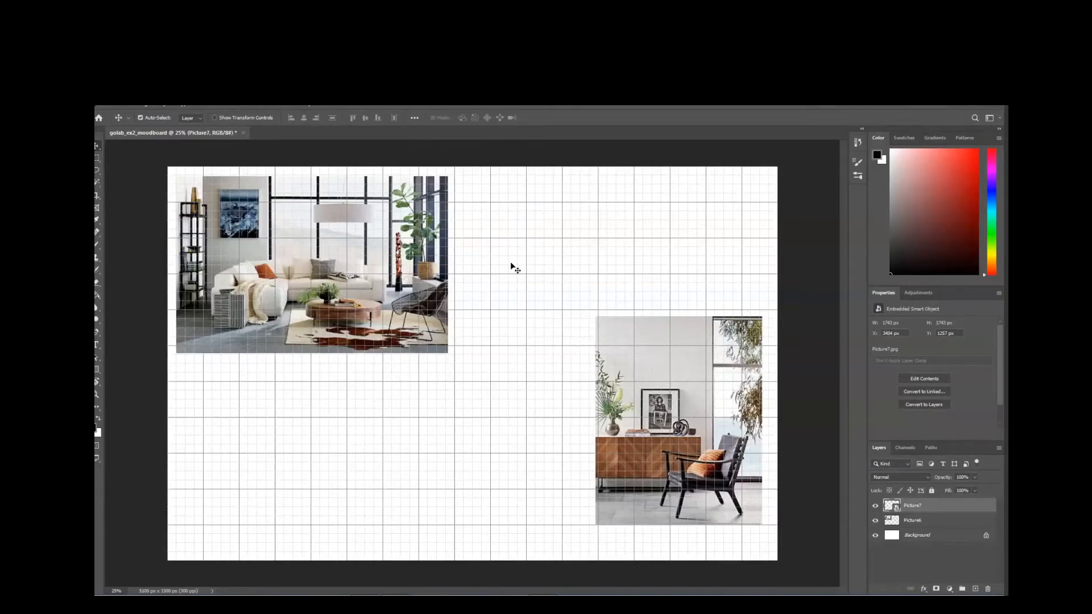
- Place Picture10.jpg from the Desert Foothills folder into the mood board as an embedded image
left_click(112, 107)
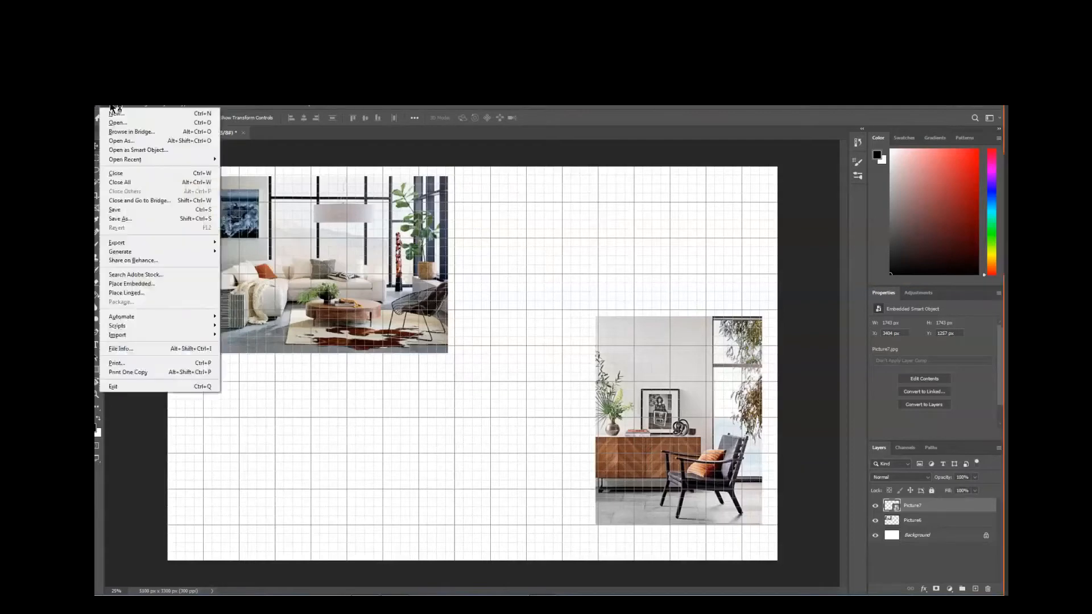
left_click(150, 285)
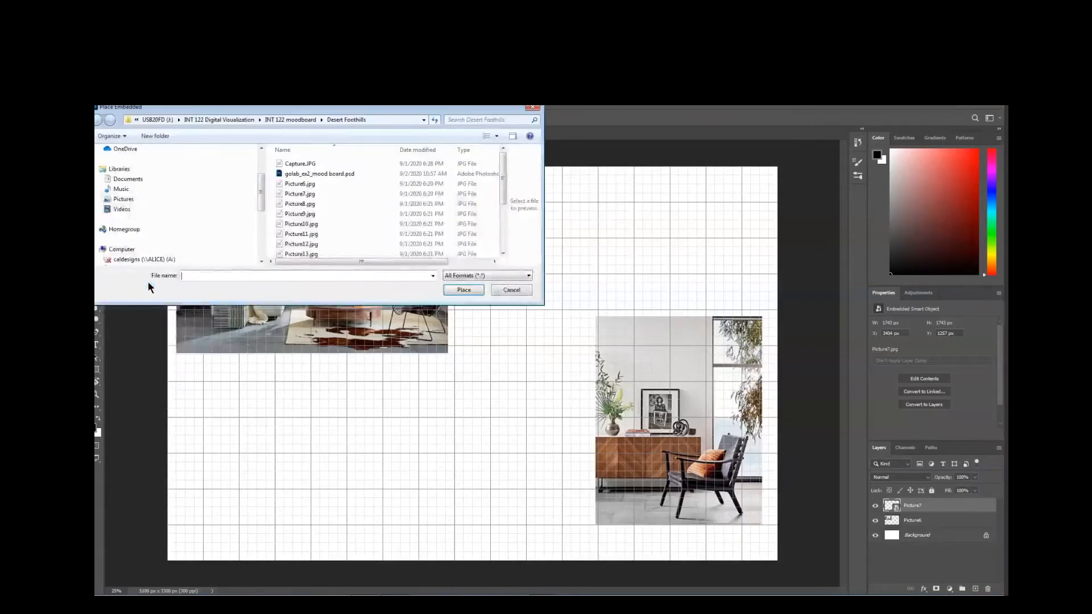
left_click(307, 224)
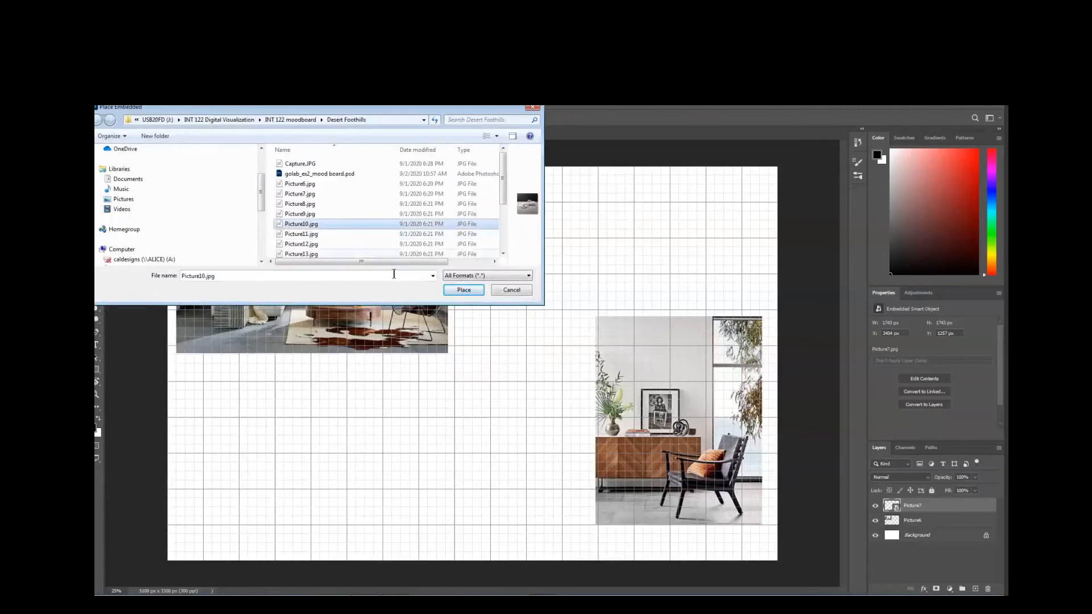
left_click(464, 290)
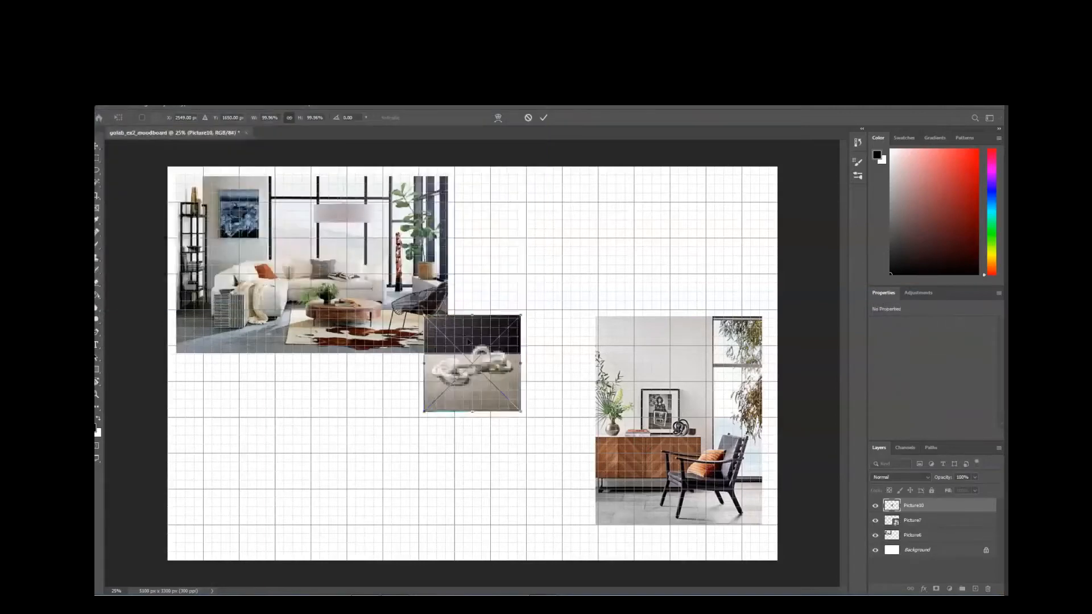
- Scale the chain sculpture photo to about 93% and position it beside the living room photo, top edges aligned, at X 2475 px, Y 85 px
left_click_drag(495, 312, 508, 203)
left_click_drag(563, 276, 553, 266)
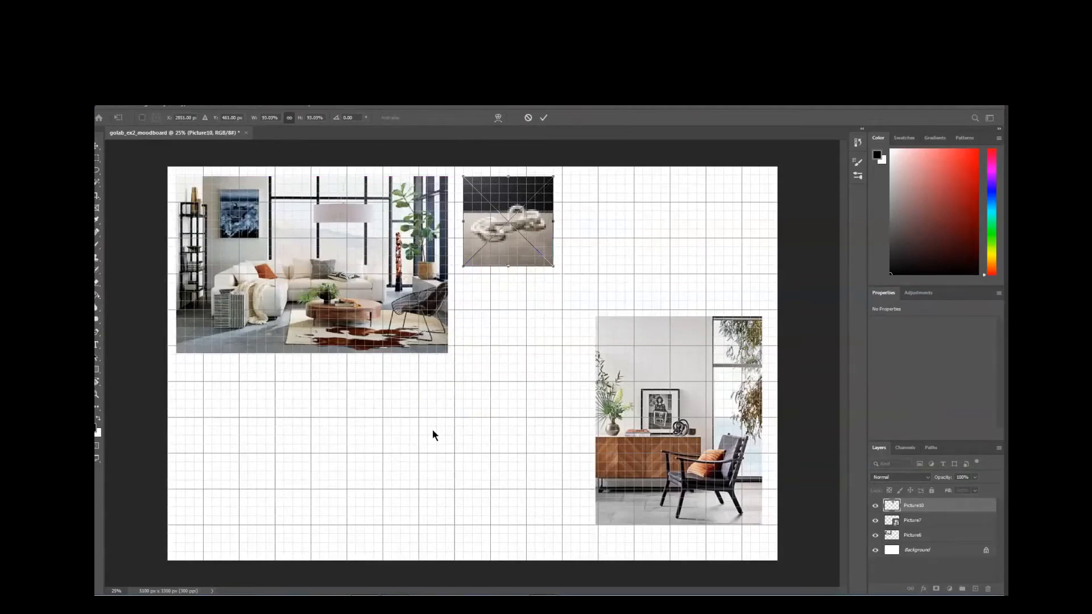
key("Return")
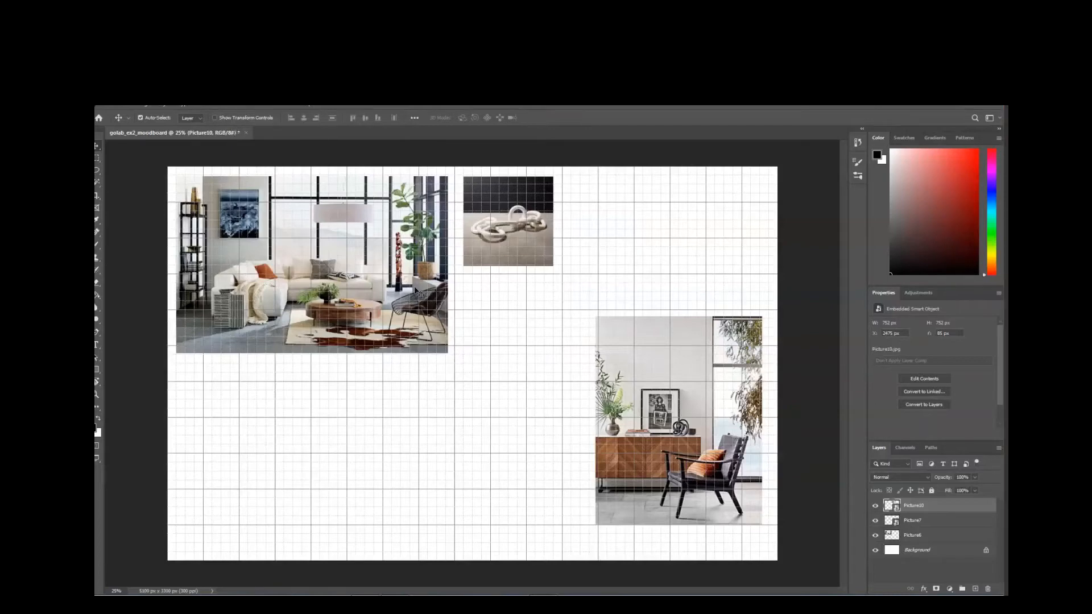
left_click(127, 109)
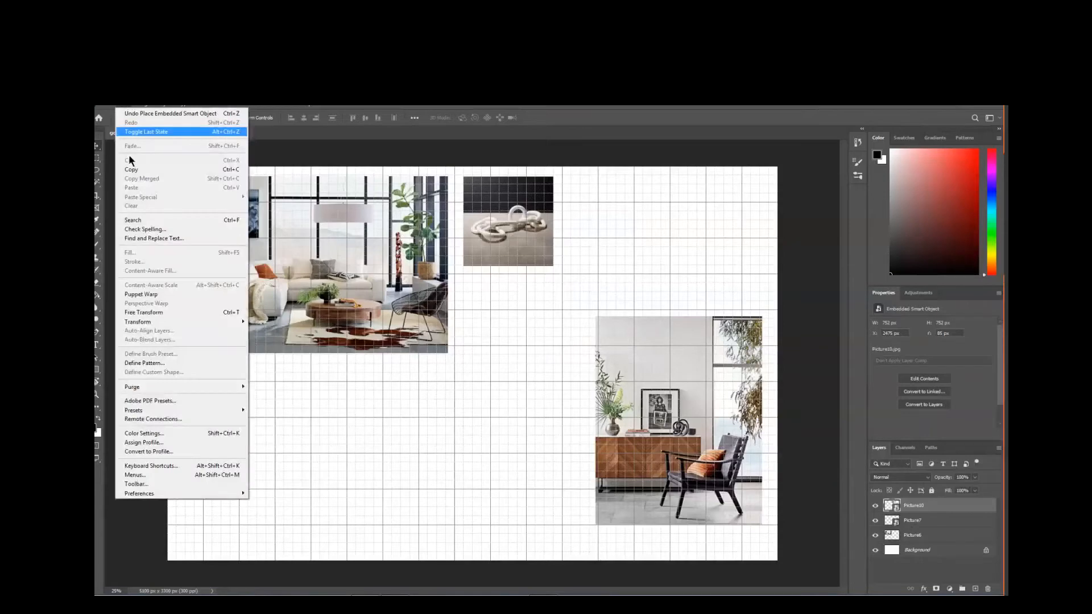
mouse_move(184, 323)
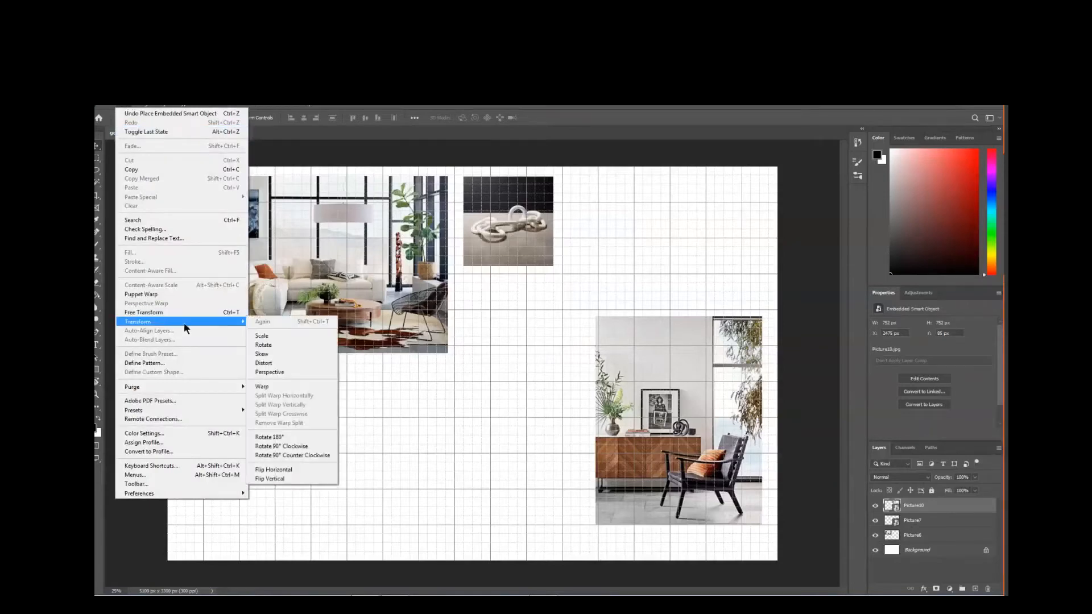
mouse_move(106, 107)
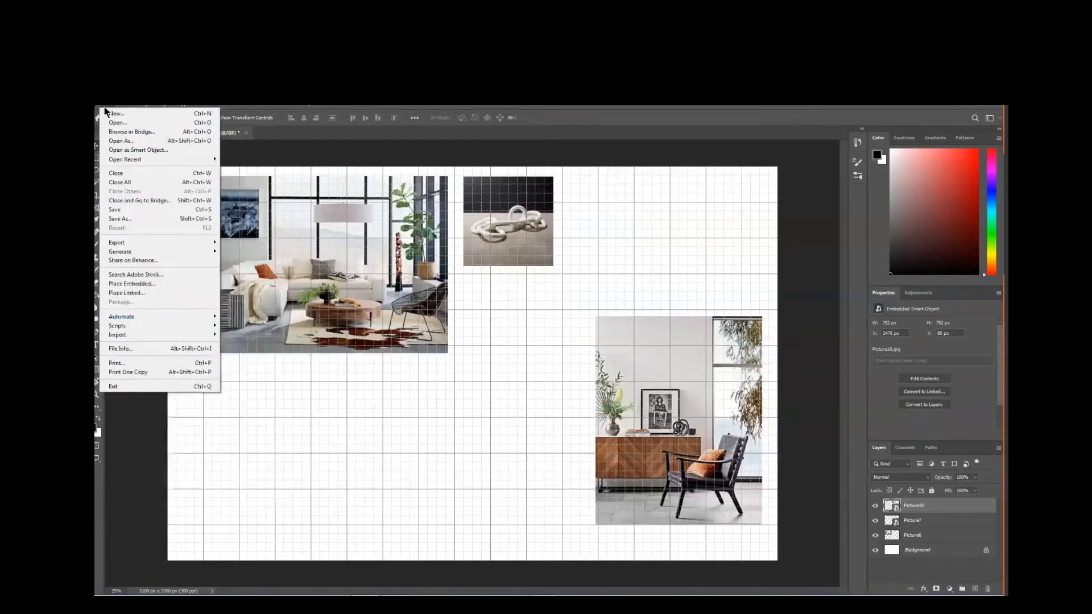
left_click(106, 106)
- Place Picture16.png from the Desert Foothills folder into the mood board as an embedded image
left_click(107, 106)
left_click(148, 285)
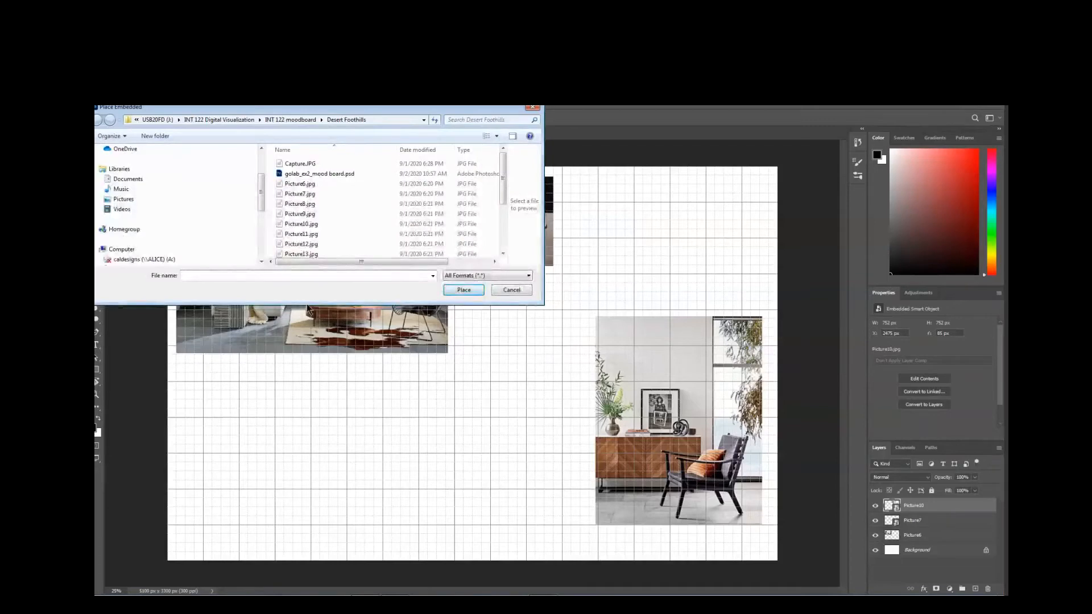
left_click_drag(504, 186, 503, 210)
left_click(298, 244)
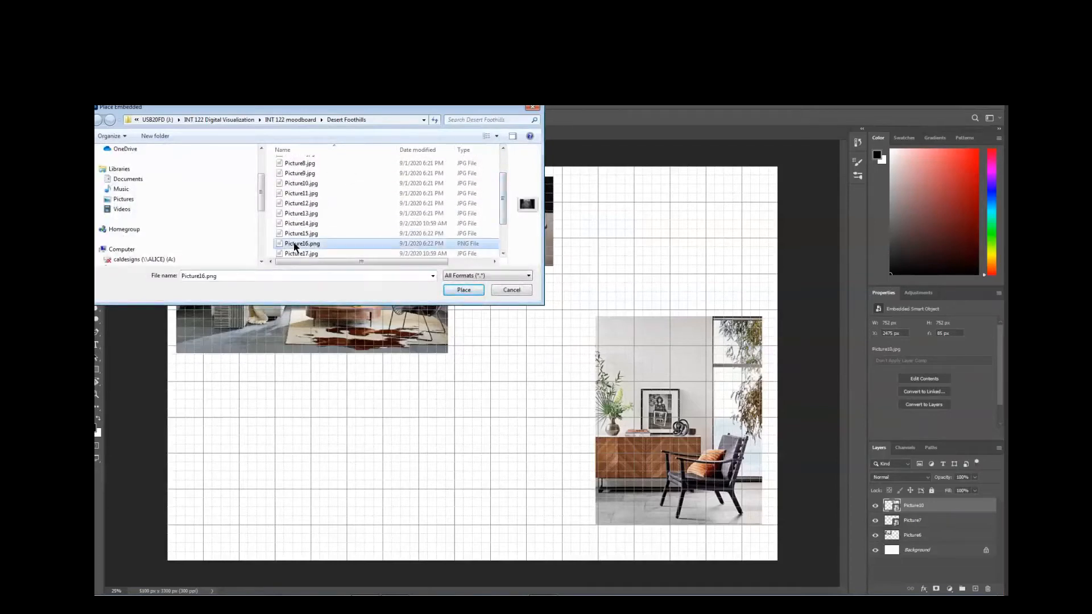
left_click(464, 291)
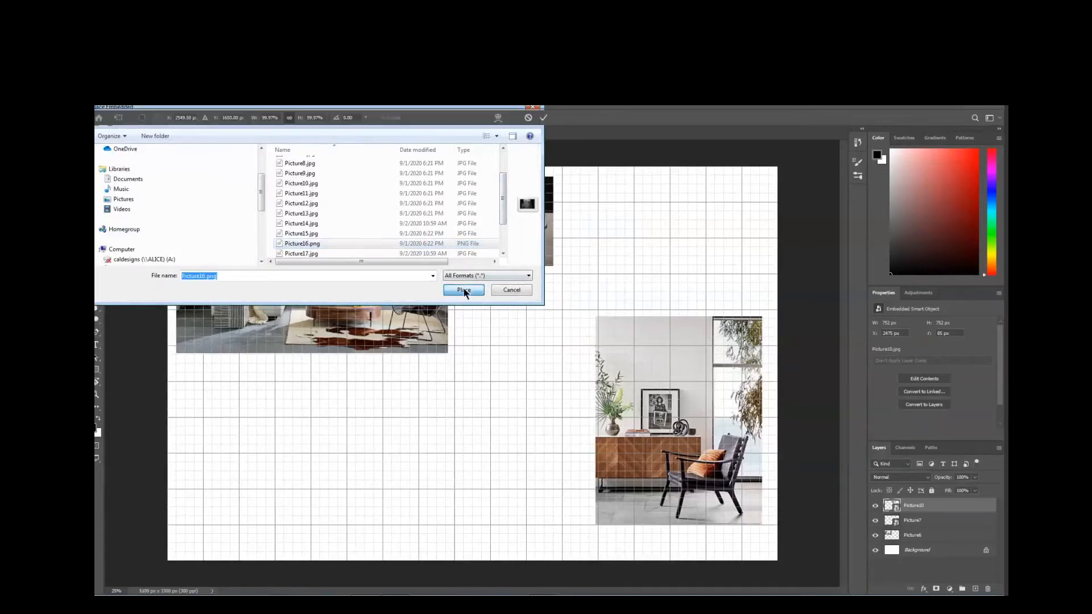
- Scale the framed artwork to about 92% and position it below the chain sculpture photo, at about X 2464 px, Y 972 px
left_click_drag(473, 346, 517, 292)
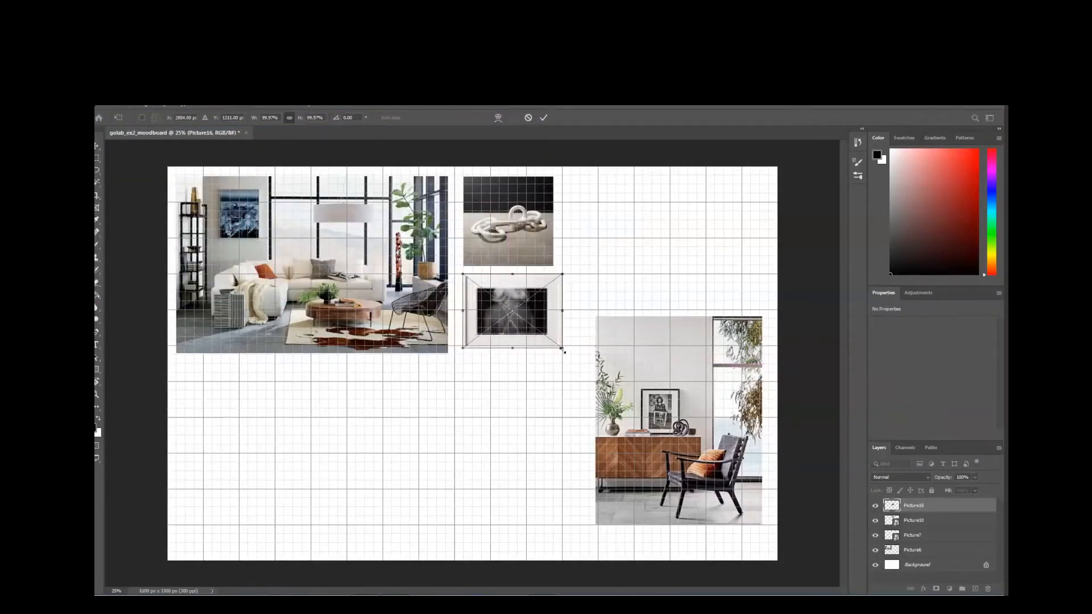
left_click_drag(561, 349, 553, 343)
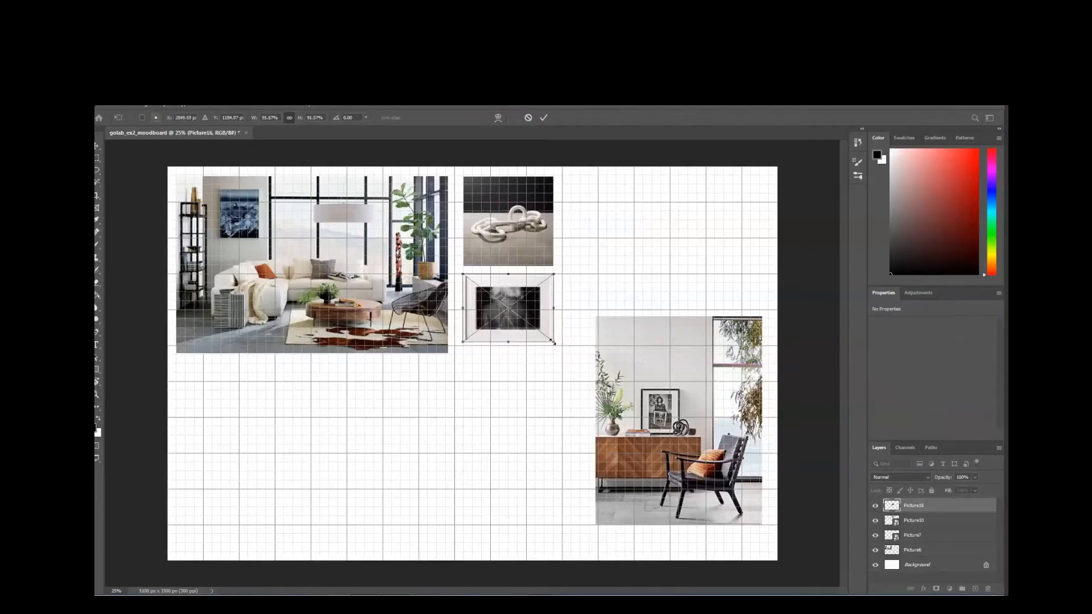
left_click_drag(510, 291, 509, 299)
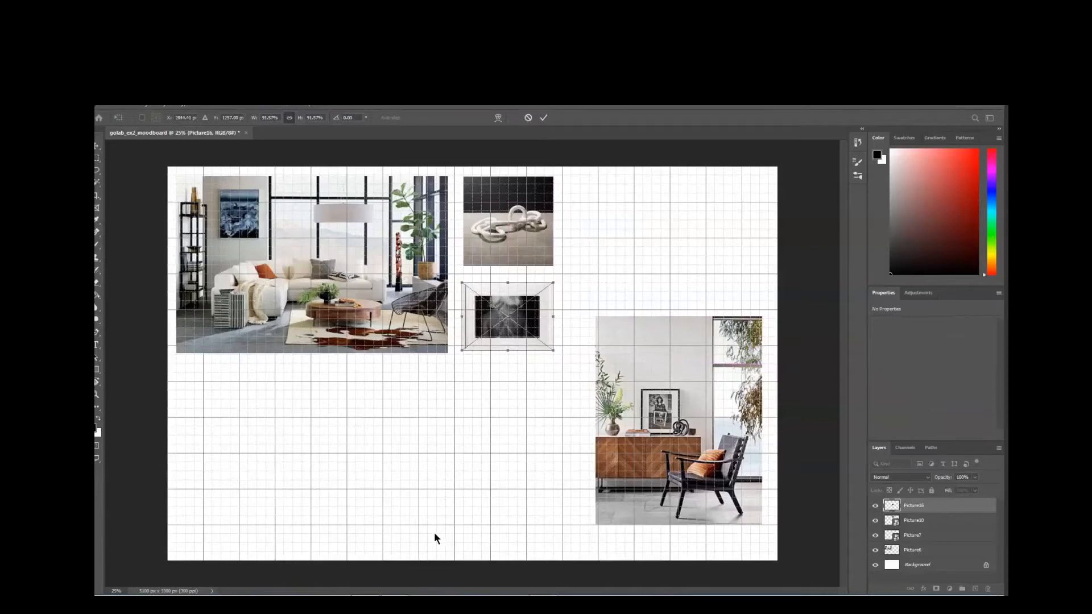
key("Return")
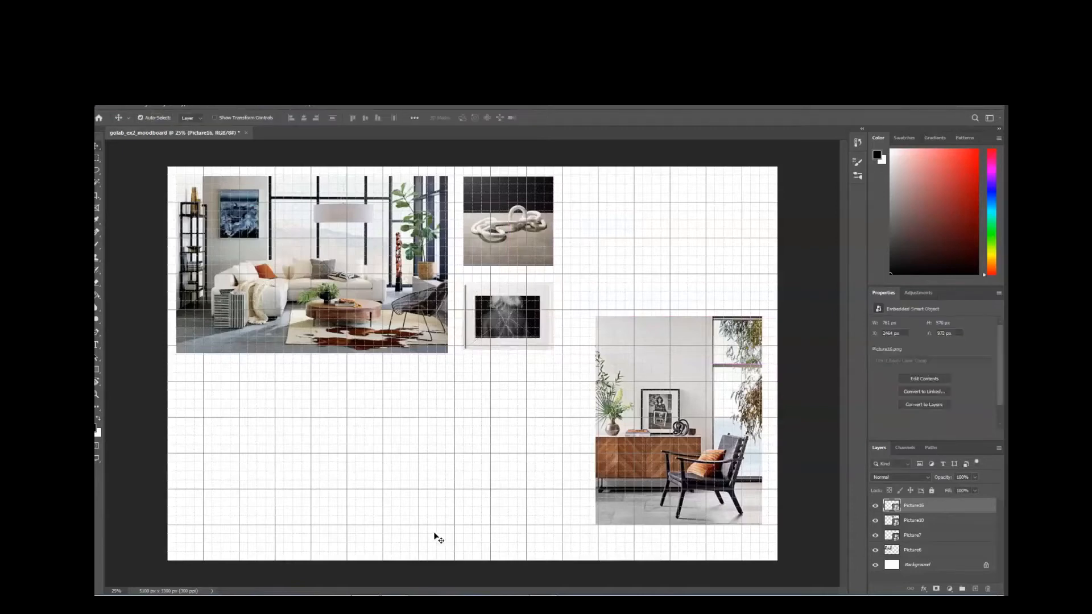
- Rasterize the Picture7 and Picture10 layers
right_click(931, 536)
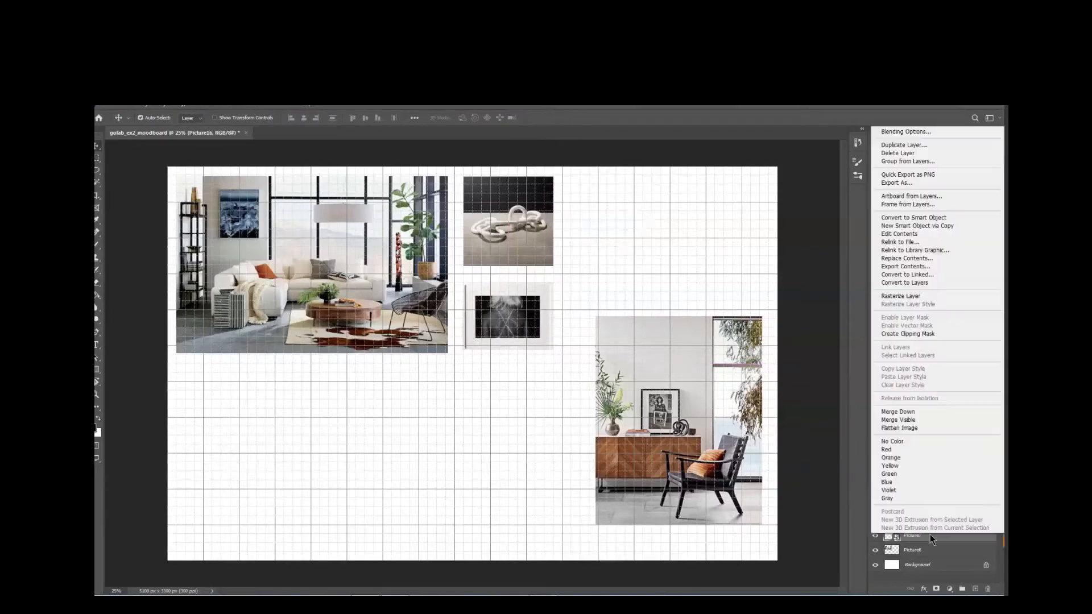
left_click(910, 296)
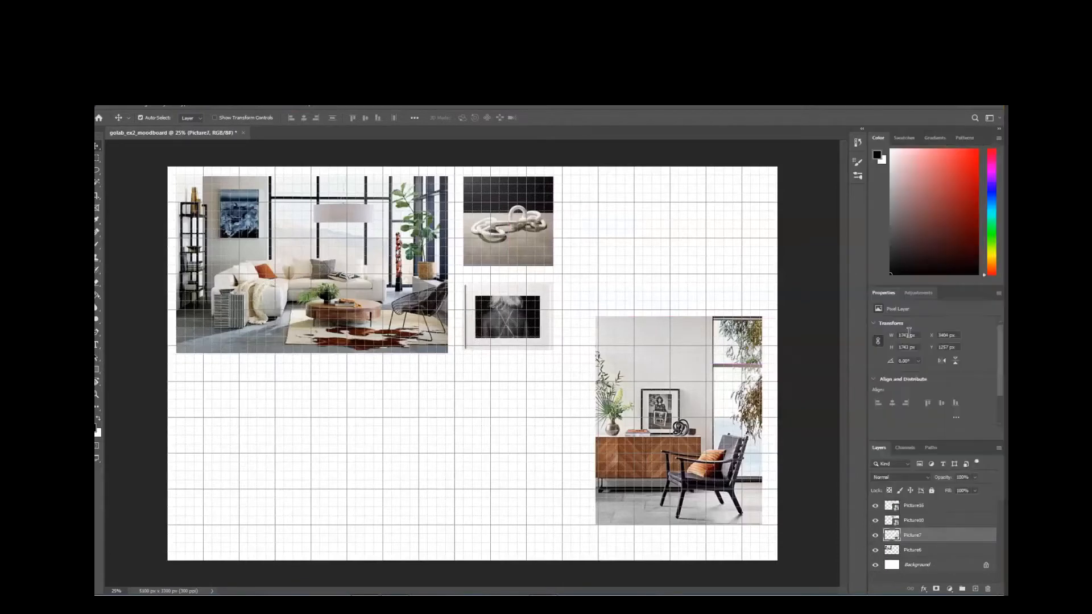
left_click(926, 521)
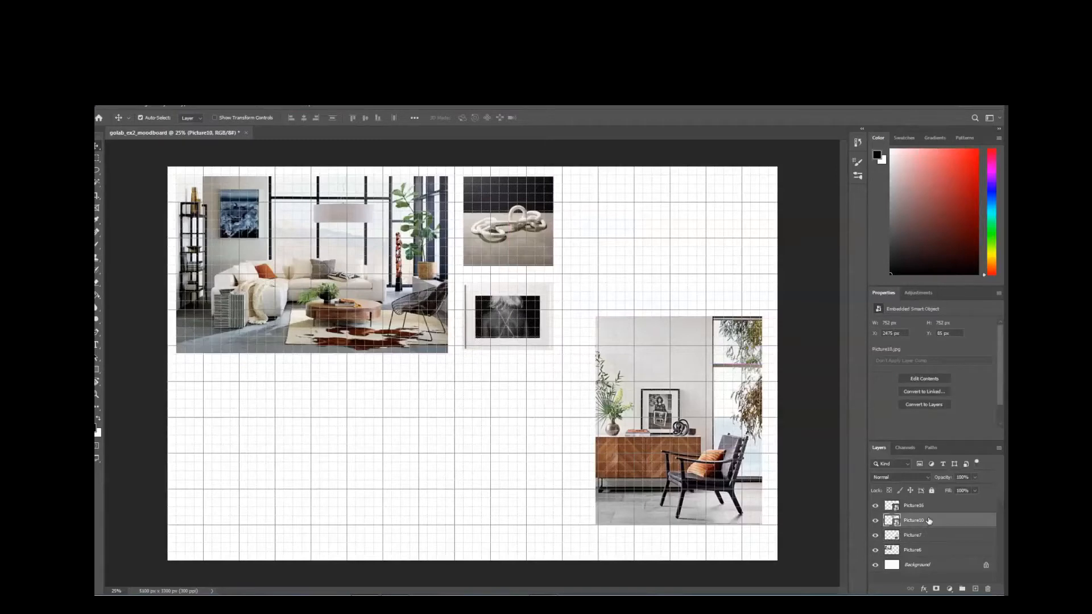
right_click(928, 519)
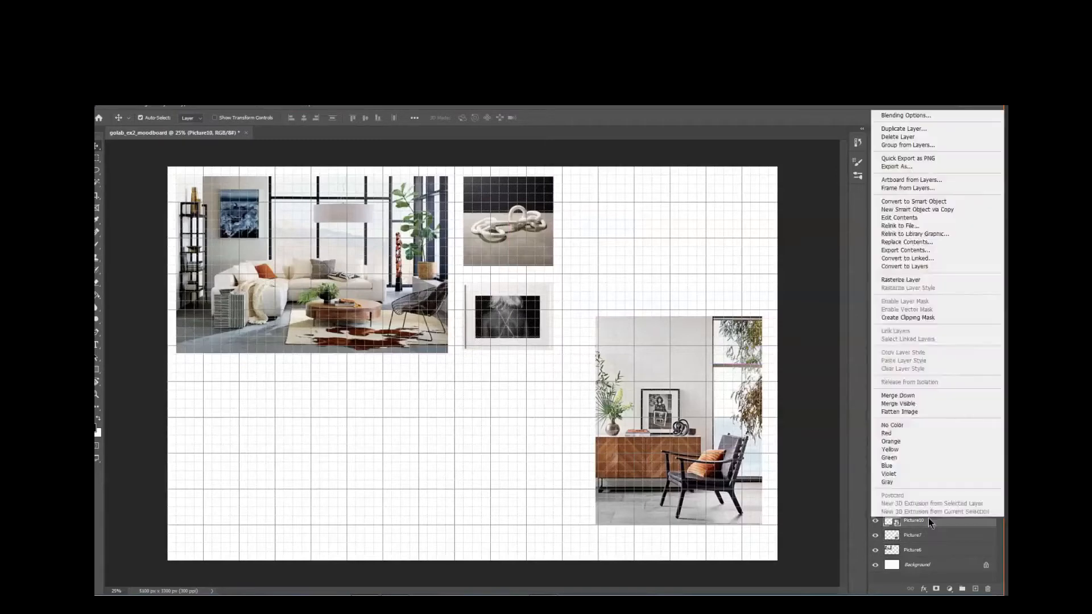
left_click(905, 281)
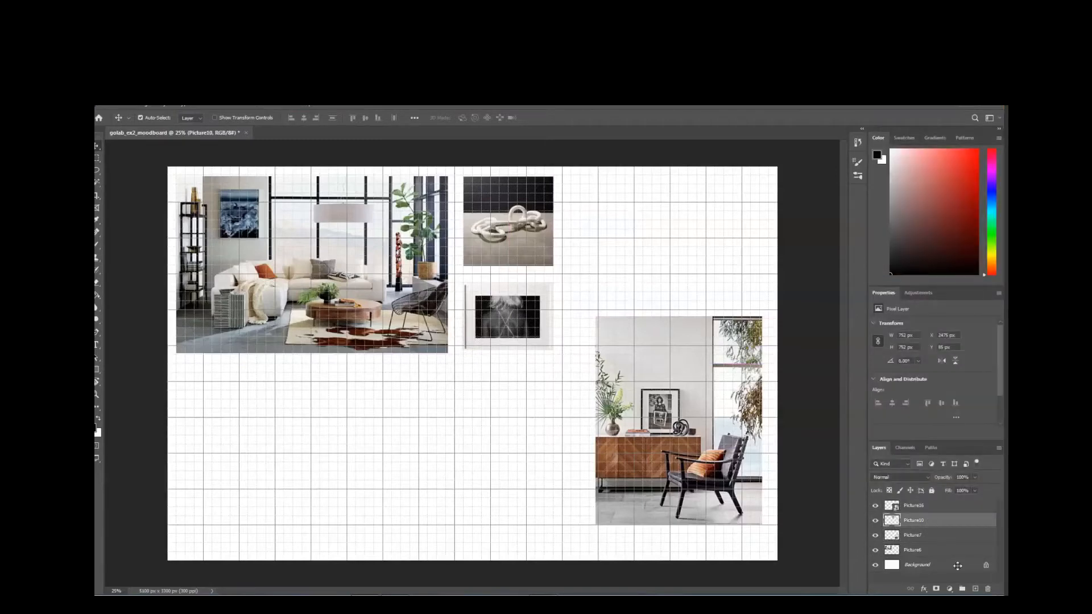
- Rasterize the Picture16 layer
left_click(914, 507)
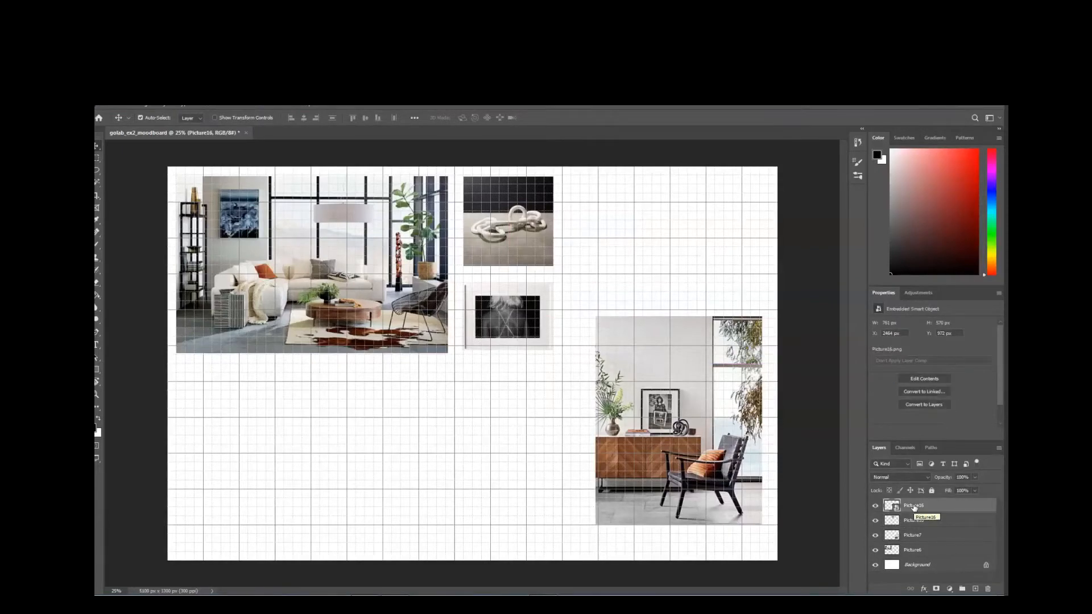
right_click(914, 506)
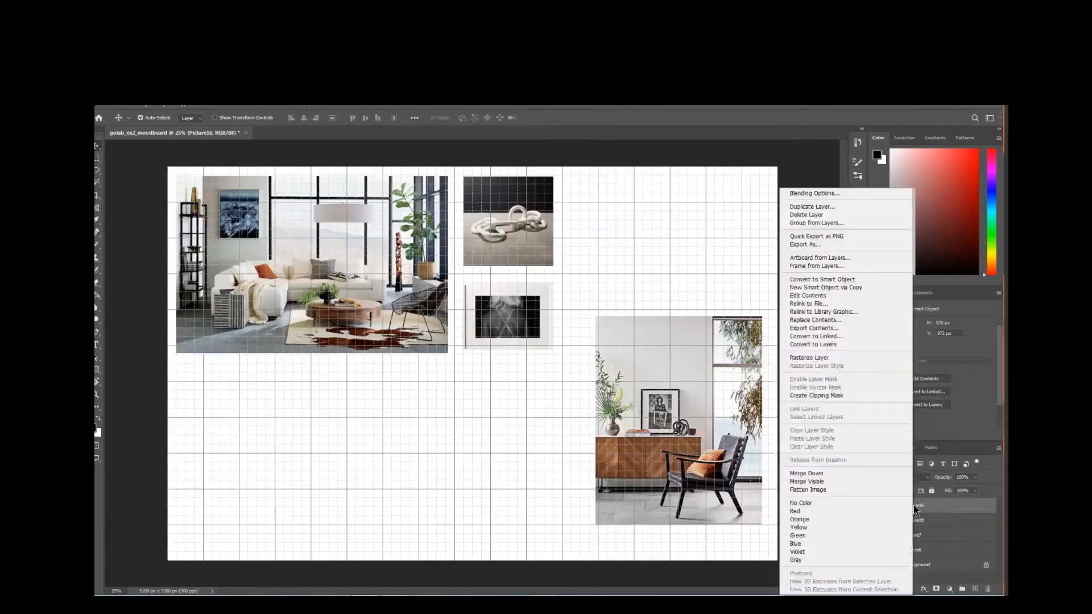
left_click(803, 359)
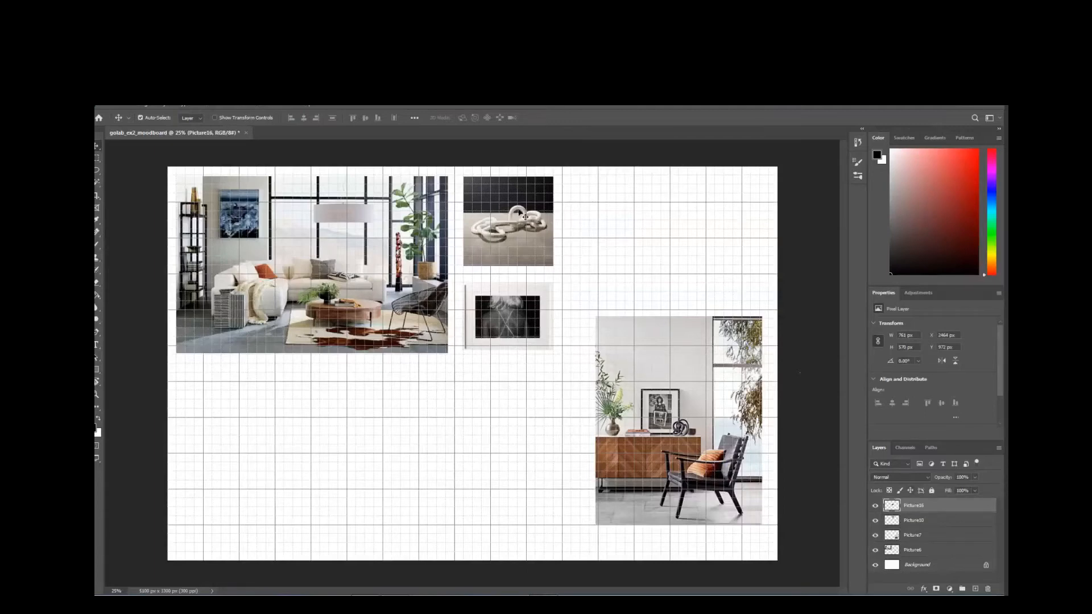
- Reposition the chain sculpture photo directly above the framed artwork with left edges aligned, at X 2464 px, Y 73 px
left_click(497, 208)
left_click_drag(498, 208, 363, 207)
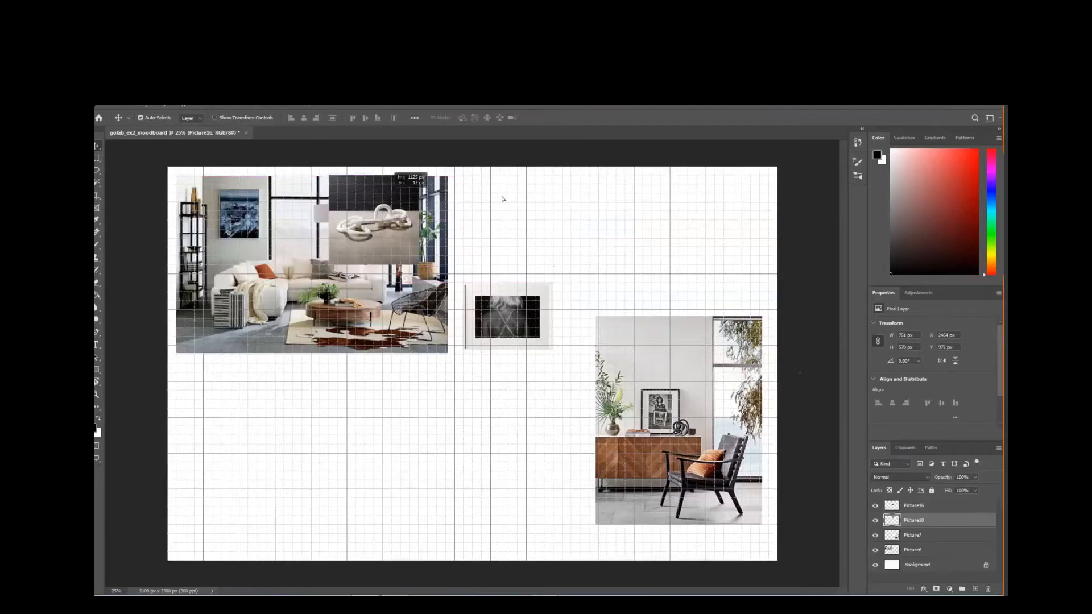
left_click_drag(502, 199, 497, 207)
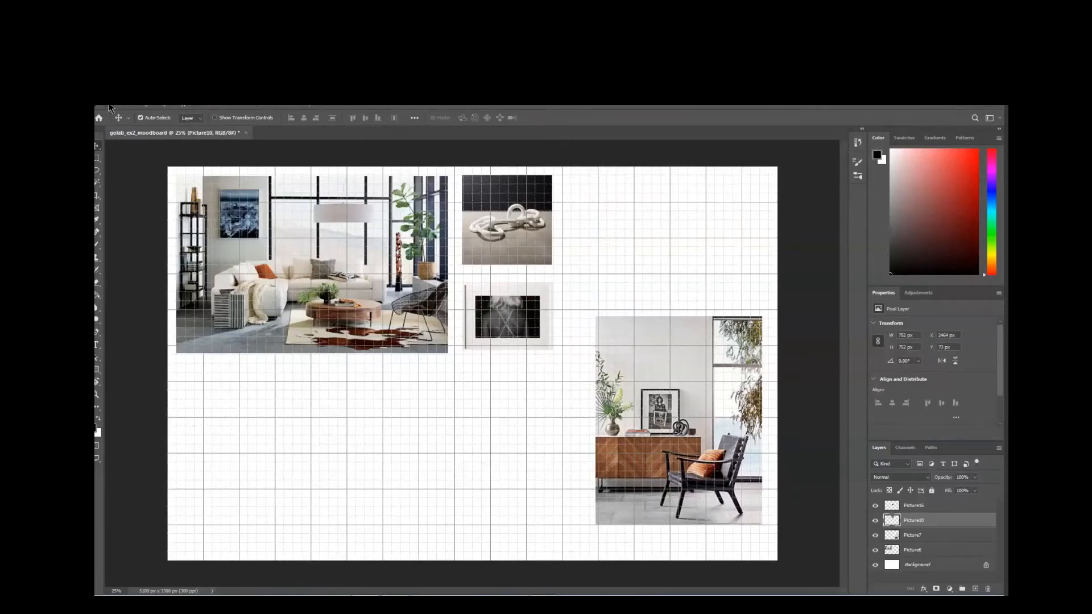
- Place Picture11.jpg from the Desert Foothills folder into the mood board as an embedded image
left_click(109, 108)
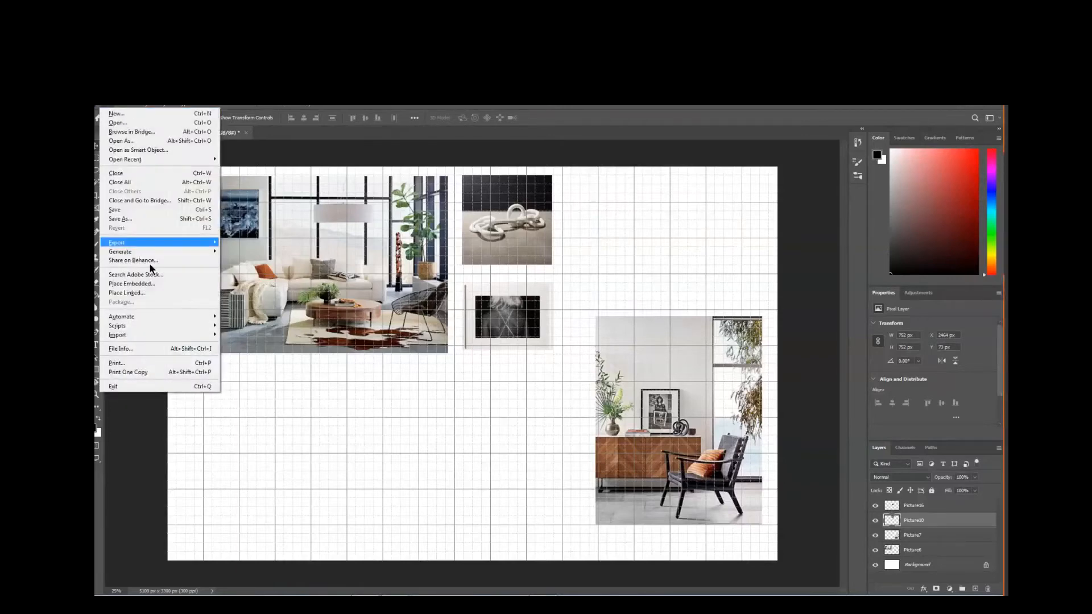
left_click(148, 284)
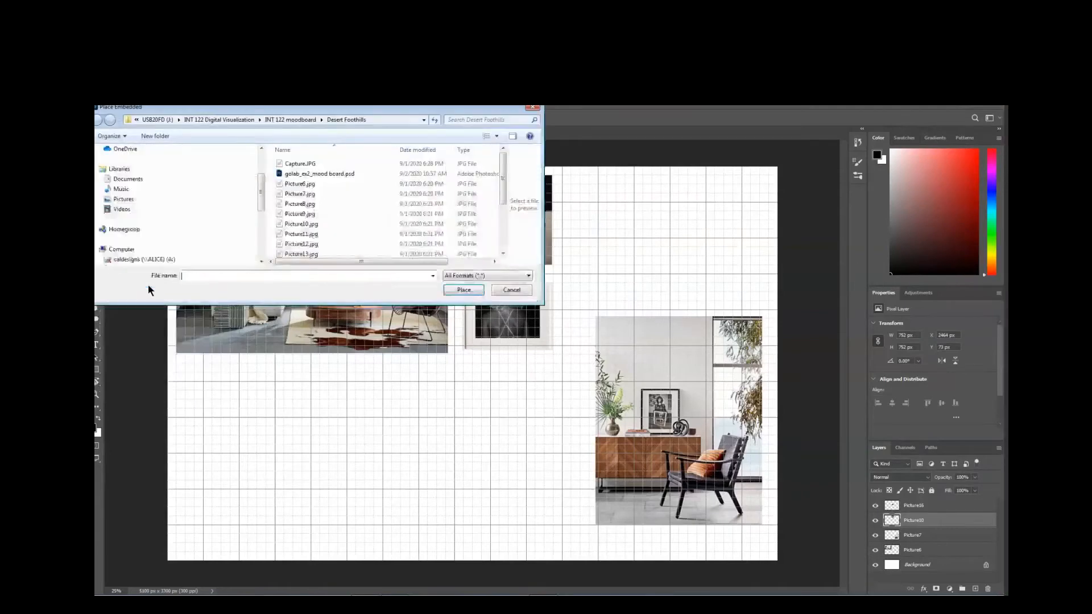
left_click(311, 238)
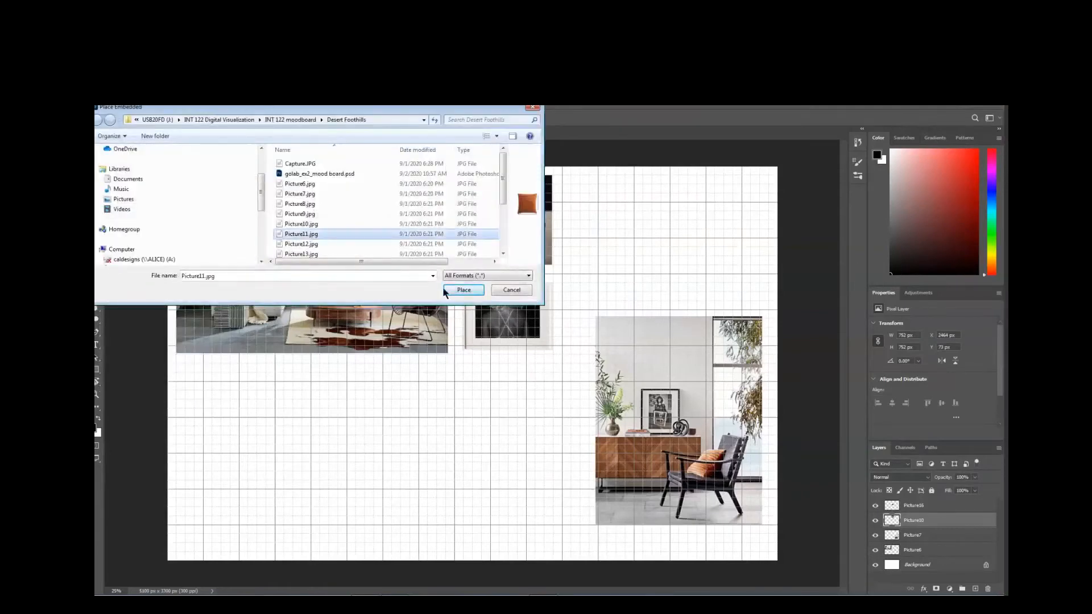
left_click(464, 290)
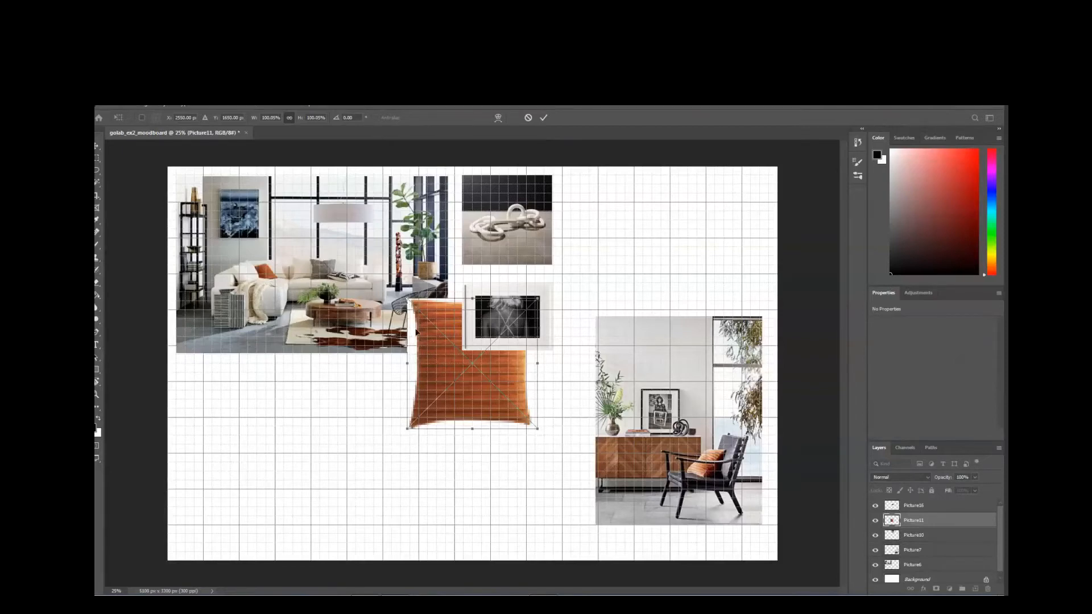
- Scale the orange pillow to about 73% and position it above the chair photo, at about X 3484 px, Y 53 px
left_click_drag(452, 316, 651, 398)
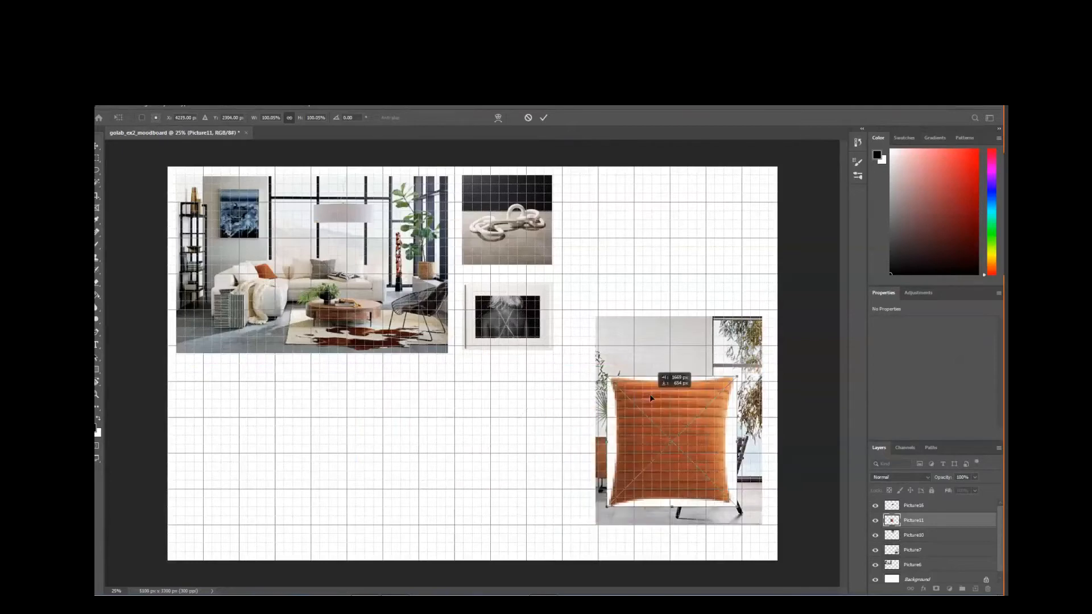
left_click_drag(650, 398, 629, 190)
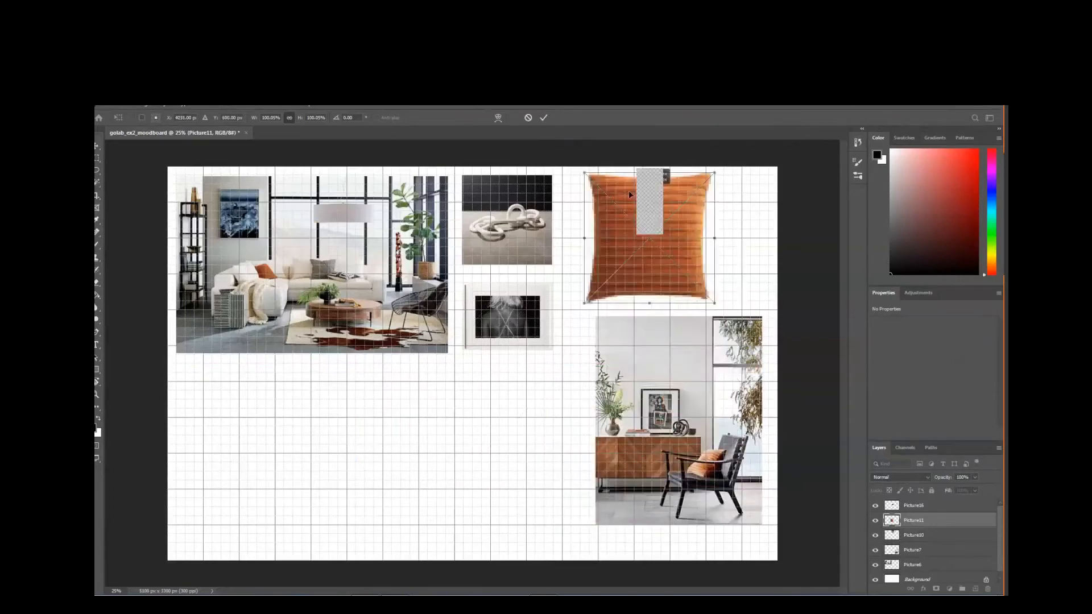
left_click_drag(713, 303, 671, 275)
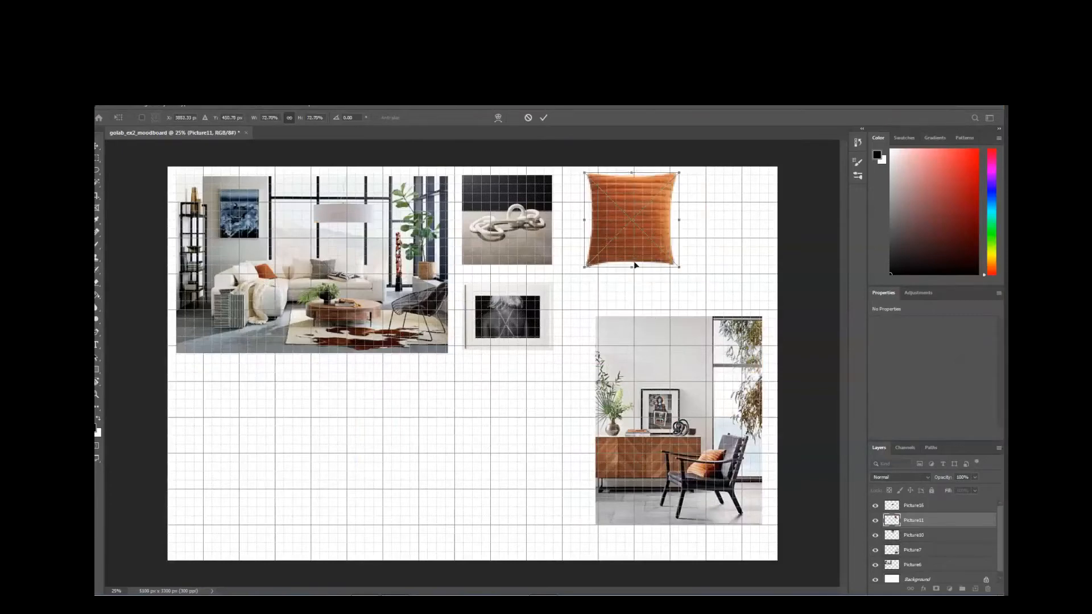
left_click_drag(625, 251, 626, 255)
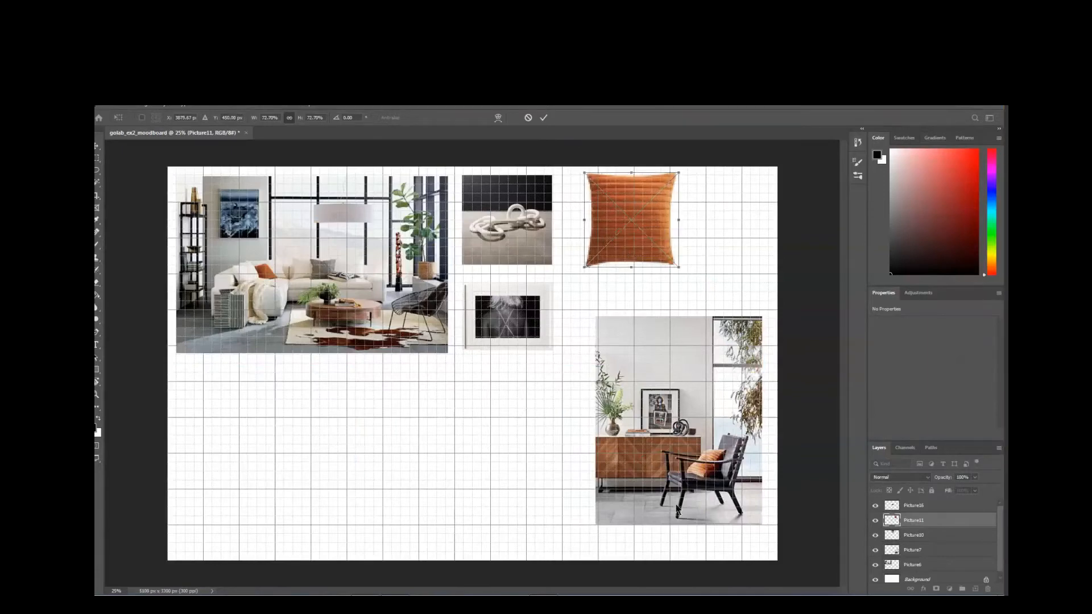
key("Return")
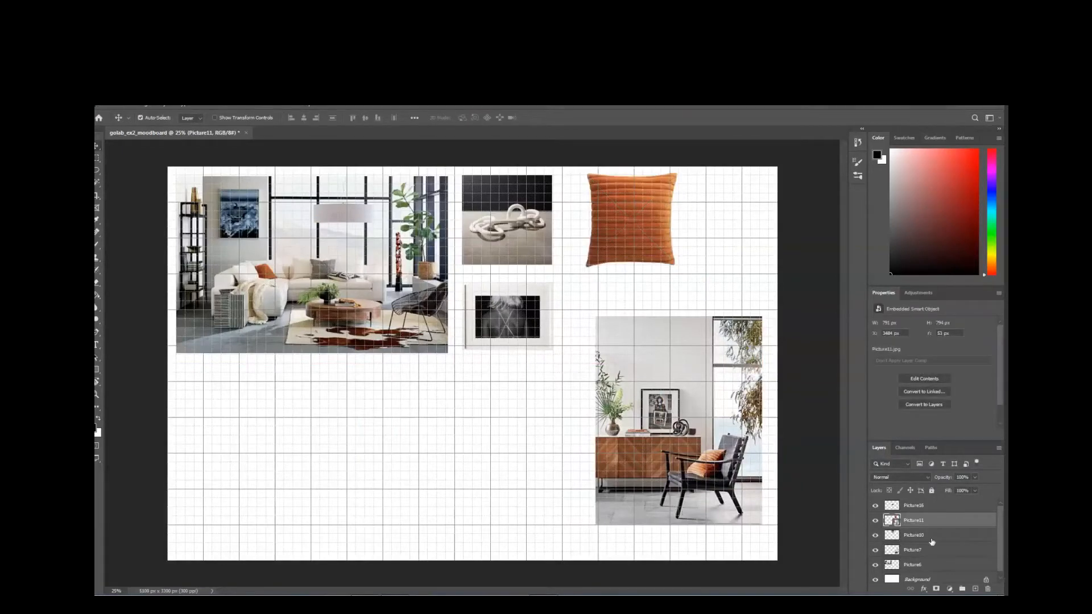
- Rasterize the Picture11 layer and move it above Picture16 in the layer stack
right_click(924, 522)
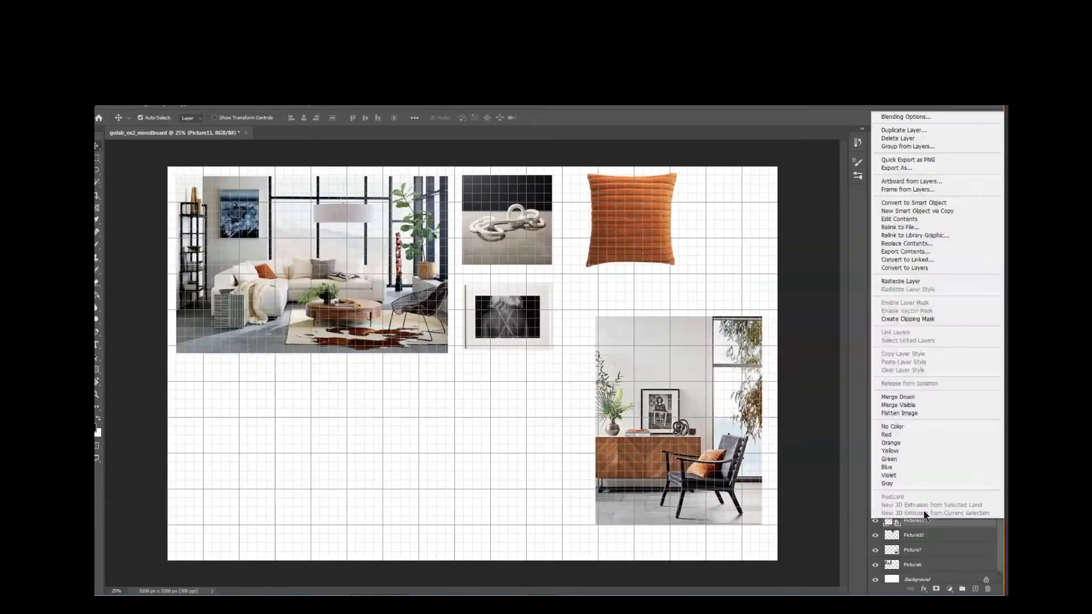
left_click(902, 279)
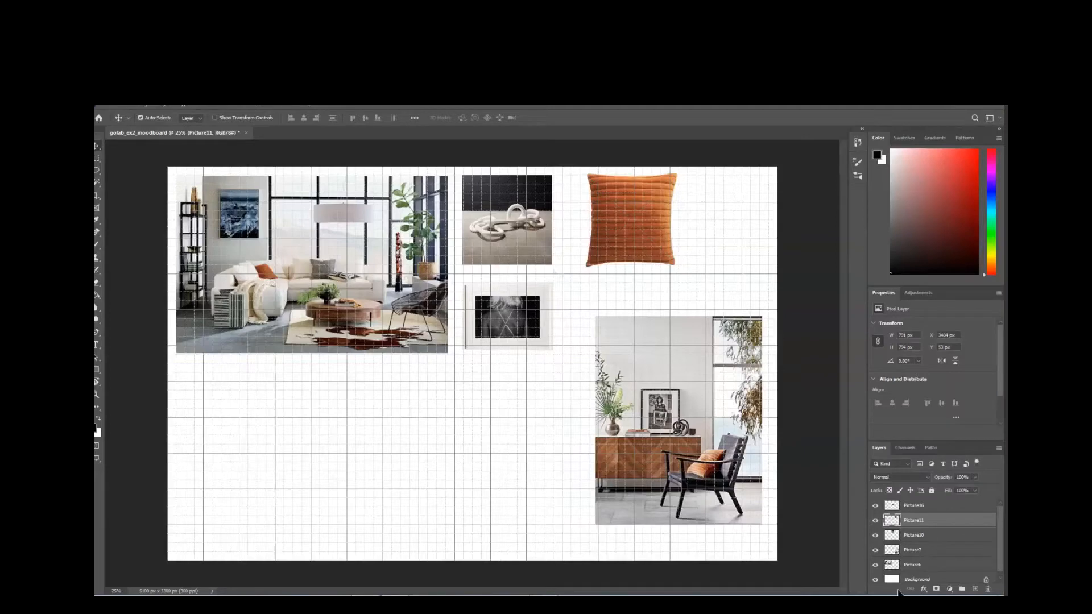
left_click_drag(938, 524, 937, 514)
left_click_drag(938, 524, 936, 506)
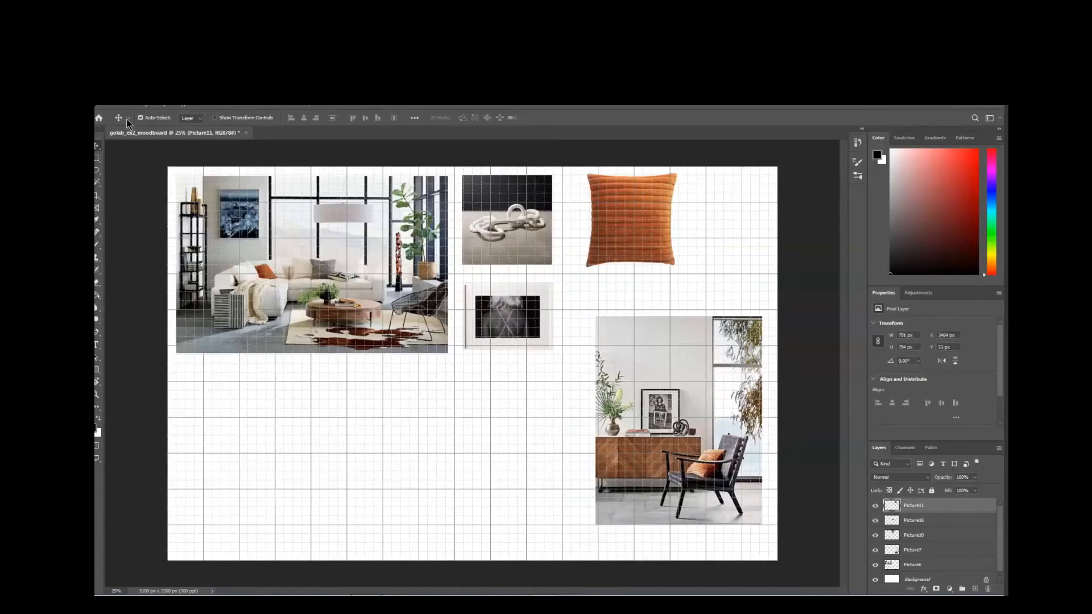
- Place Picture13.jpg from the Desert Foothills folder into the mood board as an embedded image
left_click(108, 109)
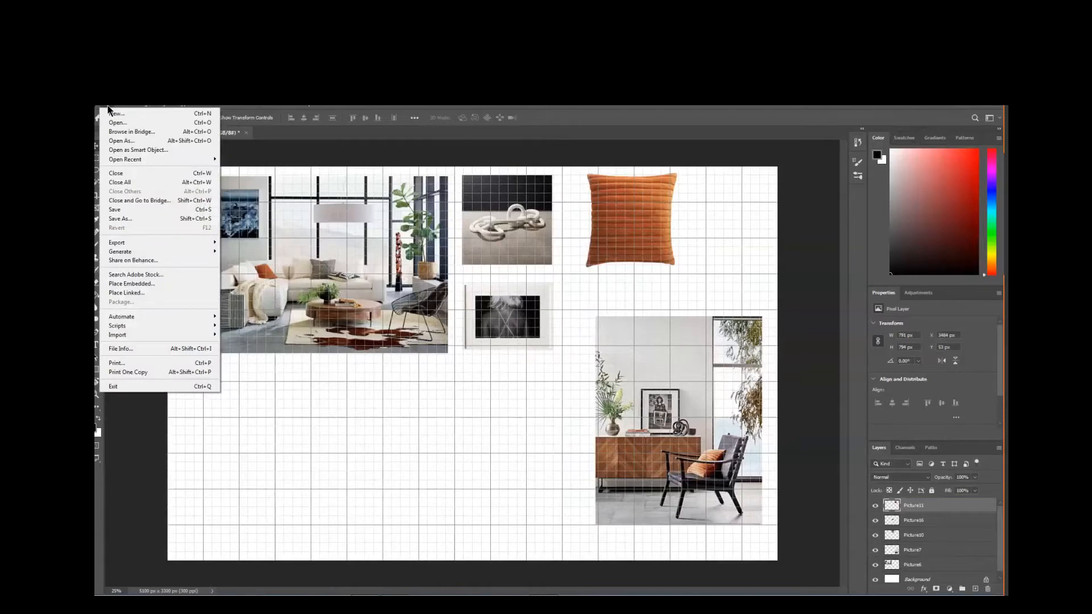
left_click(147, 286)
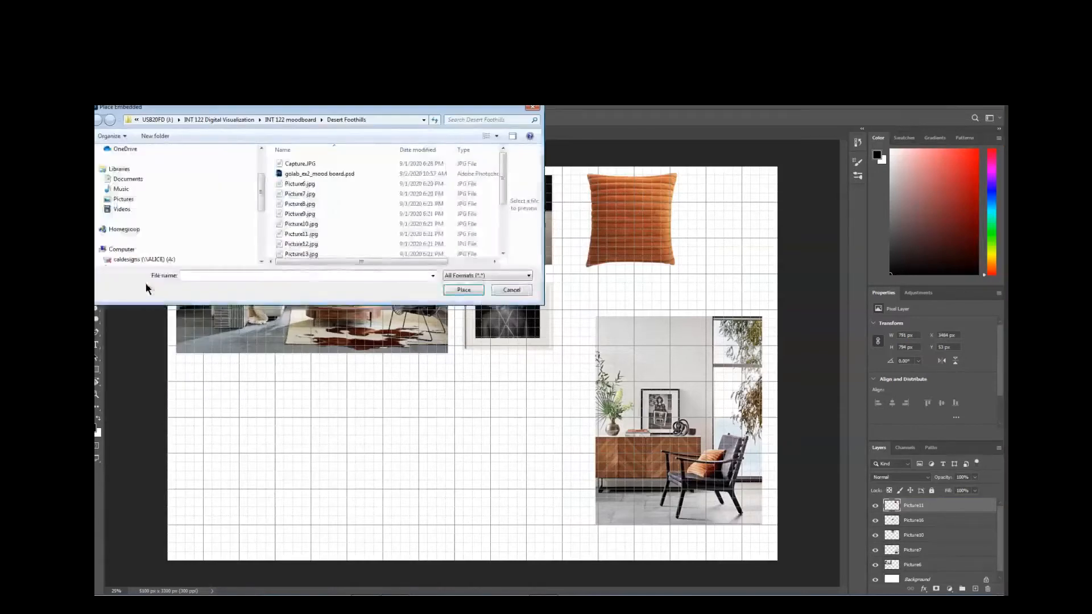
left_click(315, 253)
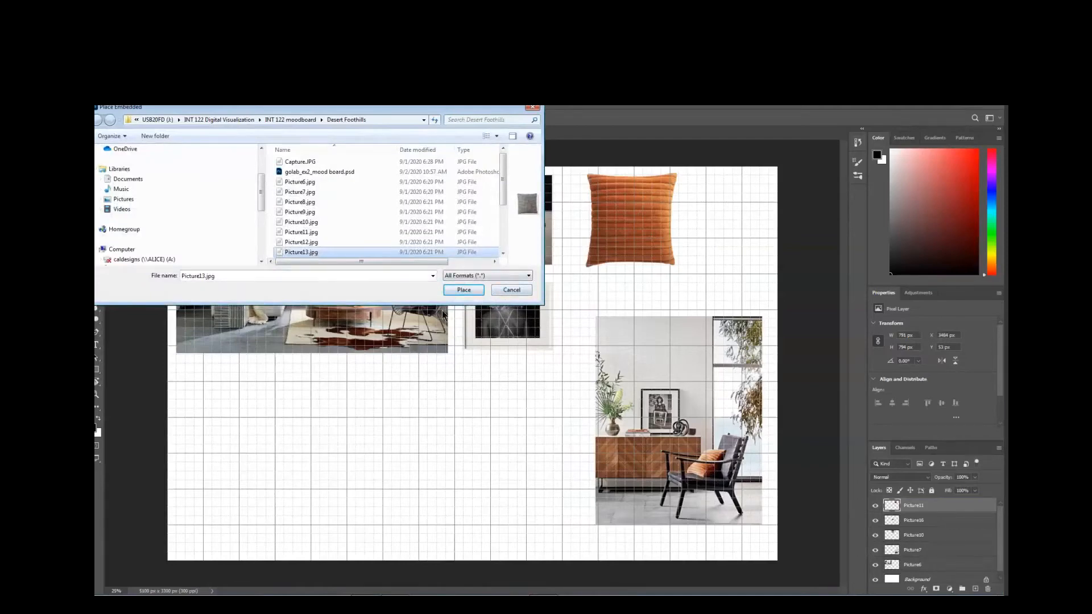
left_click(464, 290)
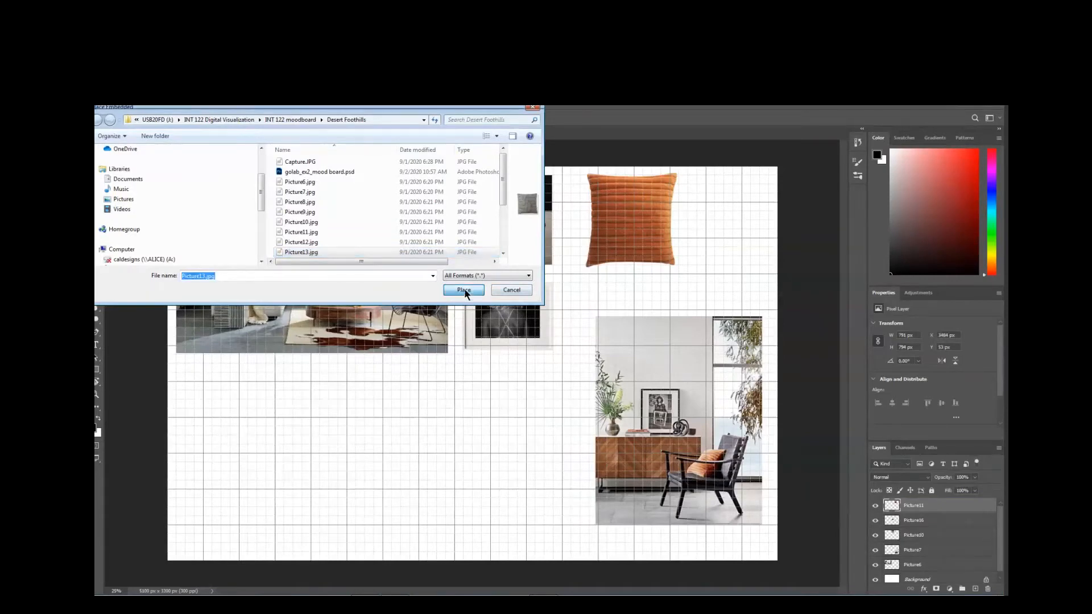
- Try the gray pillow at about 83% scale, overlapping the orange pillow at X 4105 px, Y 205 px, and delete its layer
left_click_drag(471, 330, 708, 240)
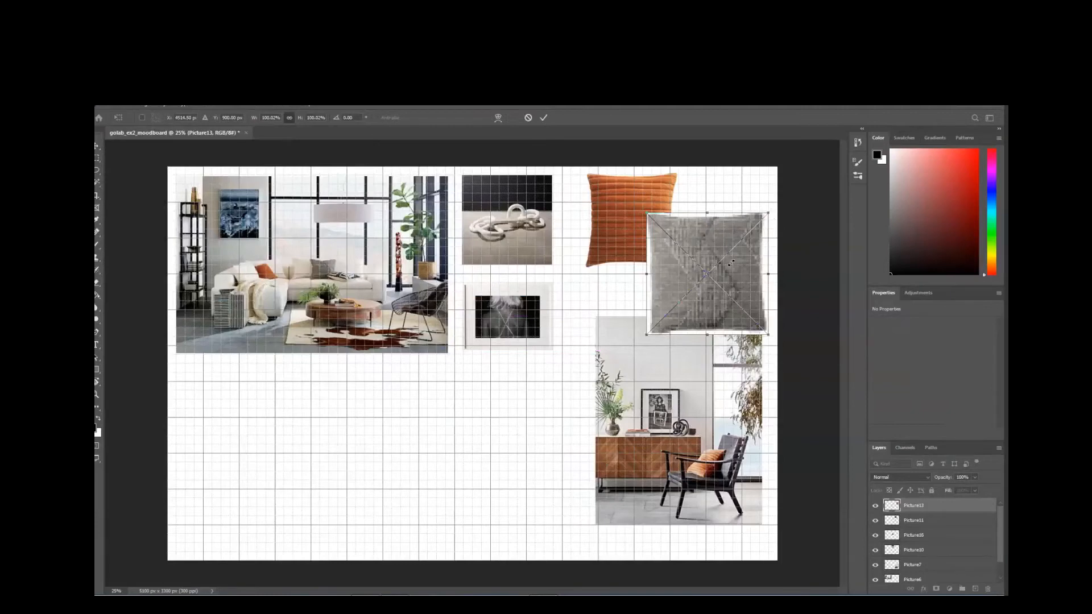
left_click_drag(772, 217, 722, 244)
left_click_drag(671, 270, 656, 255)
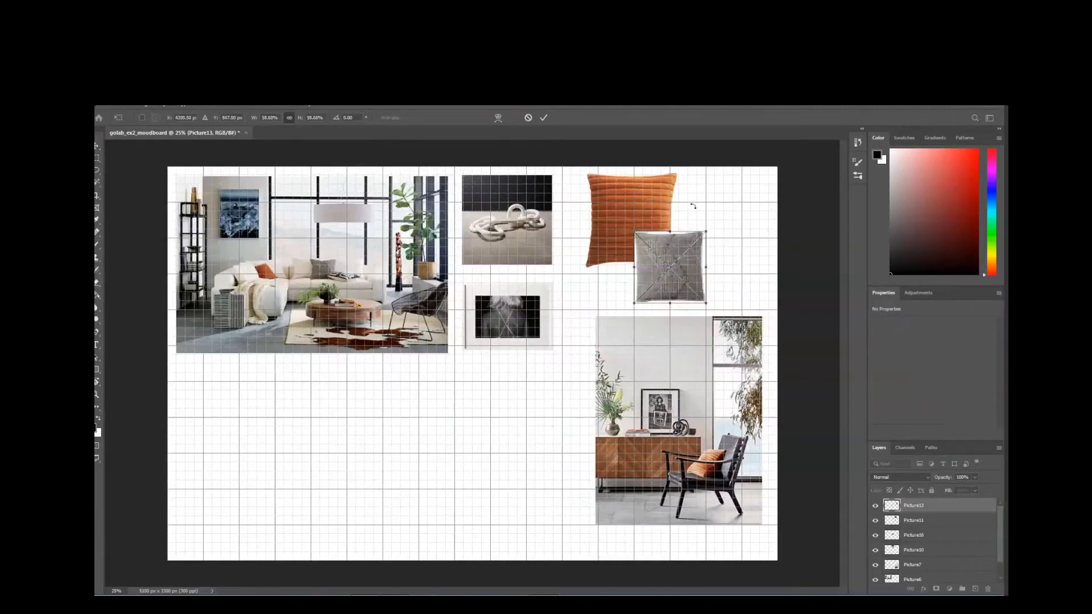
left_click_drag(710, 228, 680, 242)
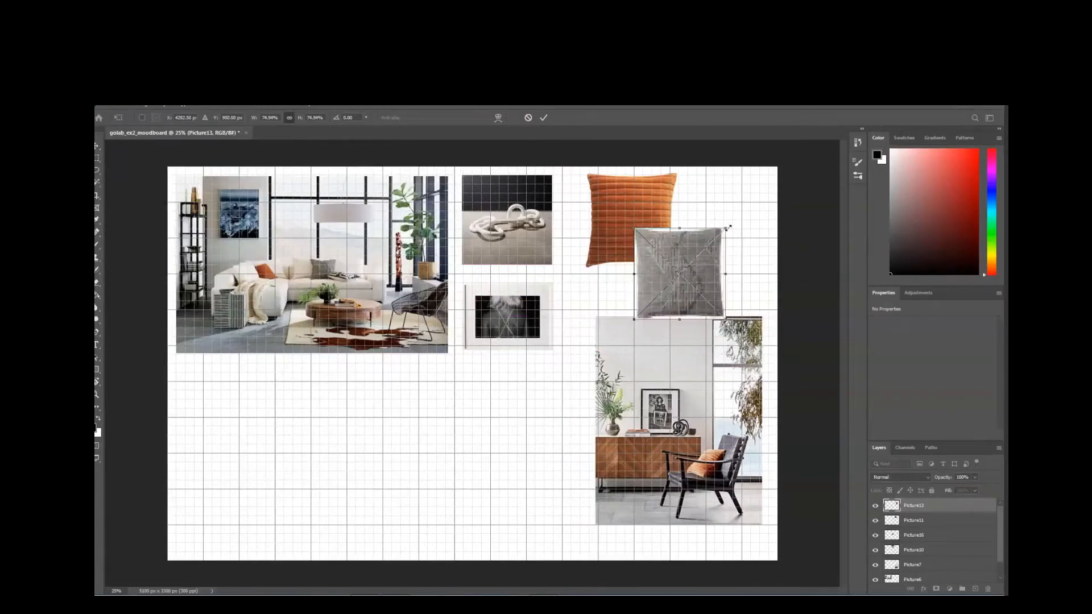
left_click_drag(725, 228, 735, 218)
left_click_drag(678, 239, 671, 248)
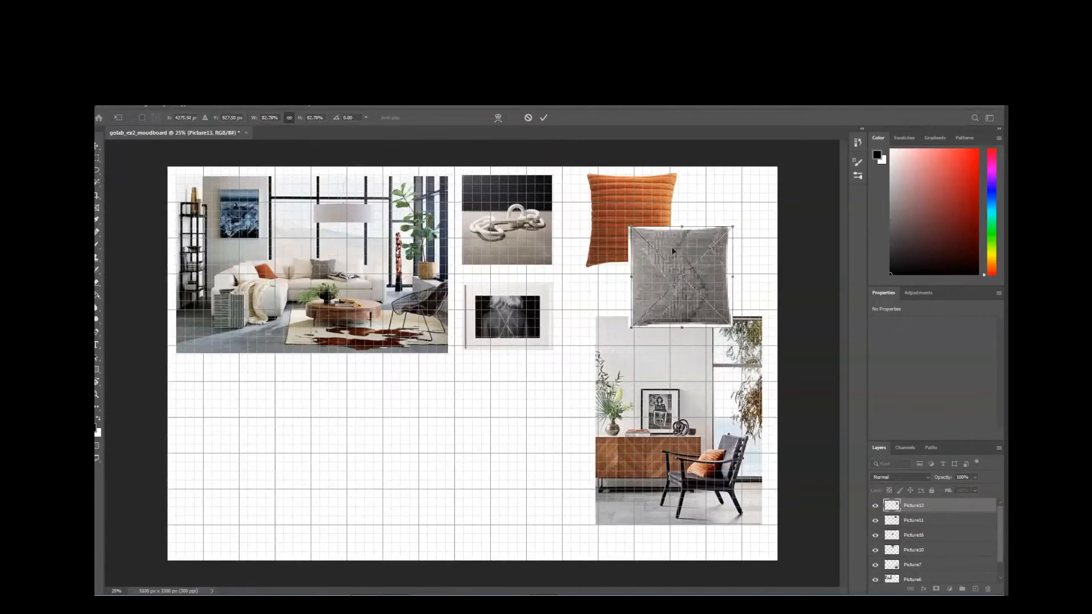
left_click_drag(671, 247, 699, 219)
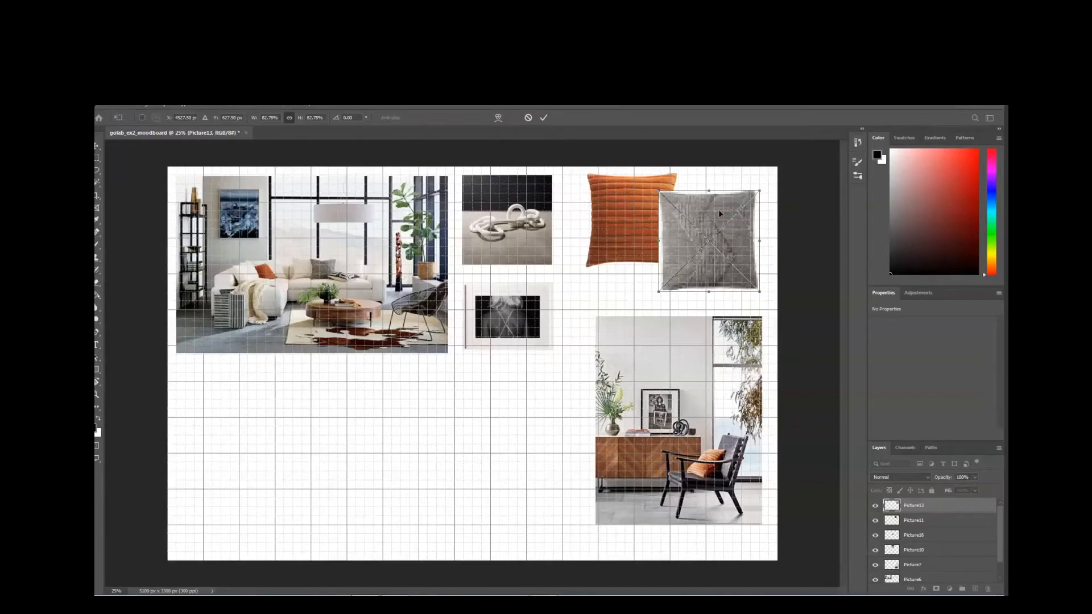
key("Return")
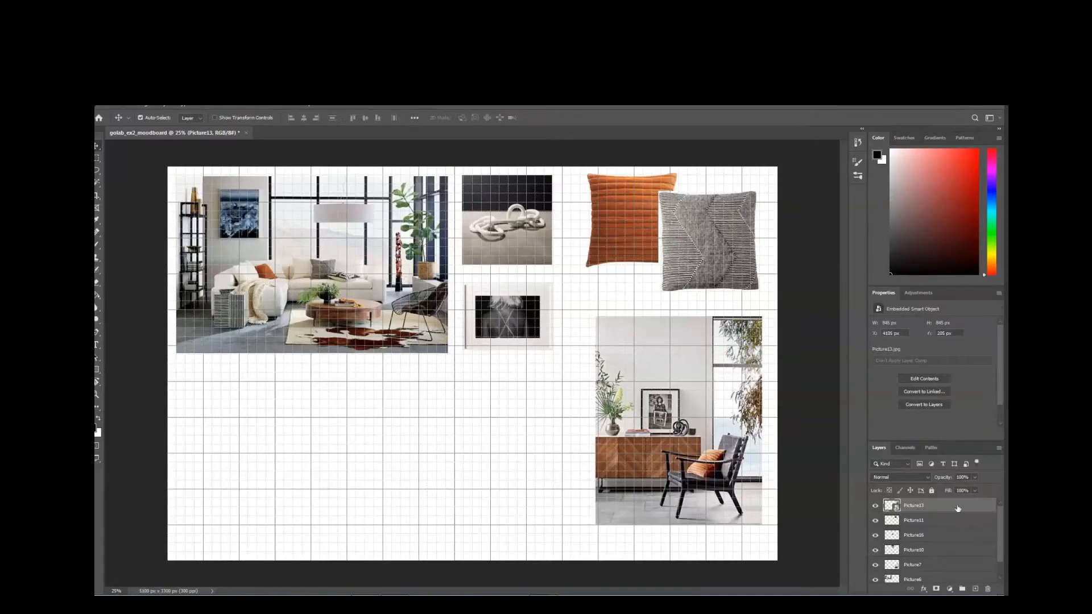
key("Delete")
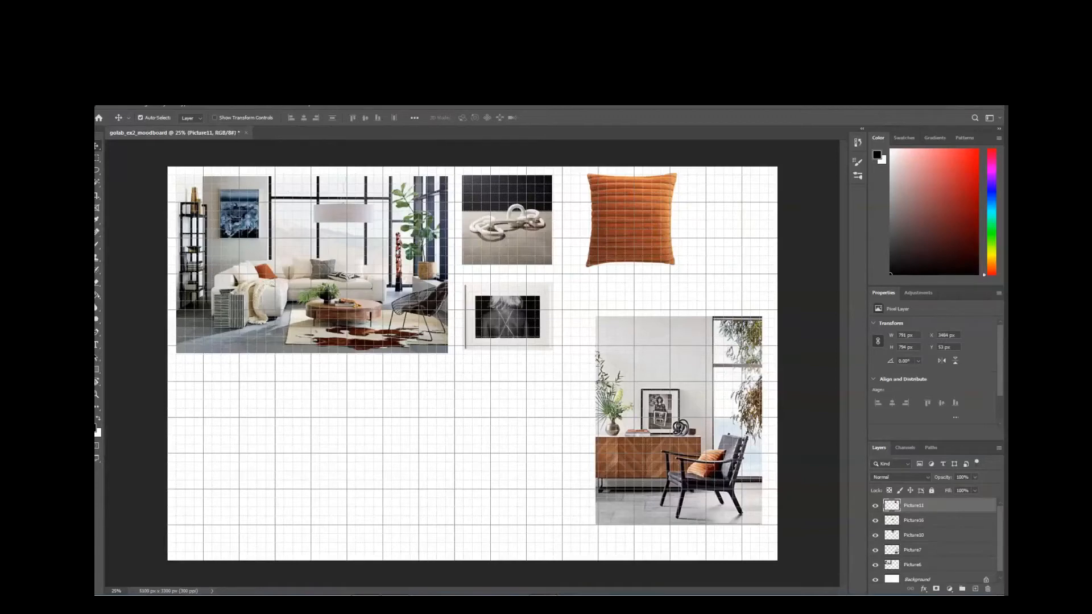
- Open Picture13.jpg from the Desert Foothills folder as a separate document
left_click(110, 106)
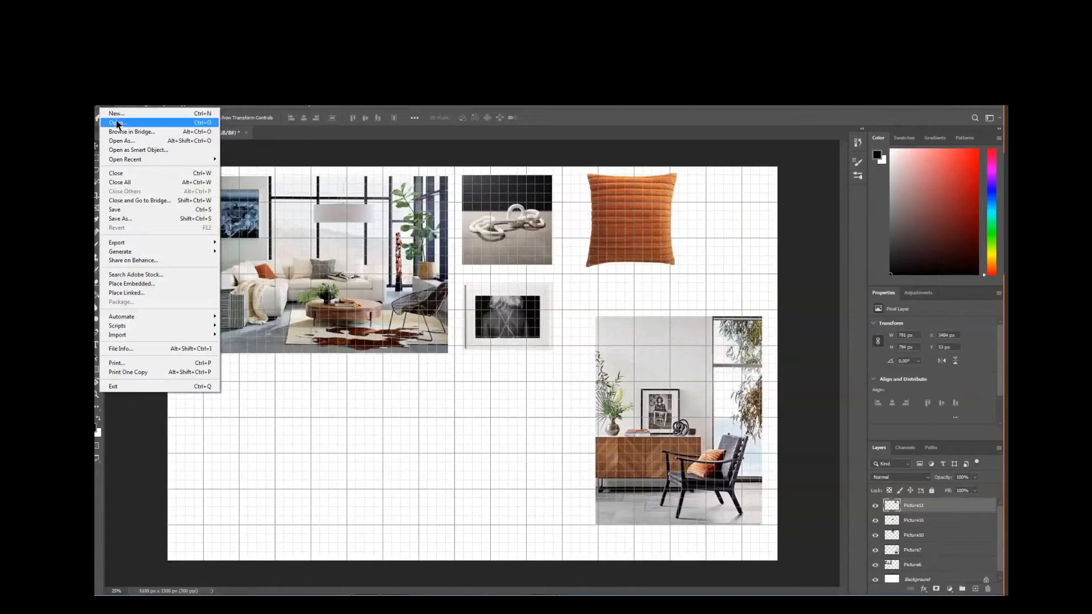
left_click(117, 122)
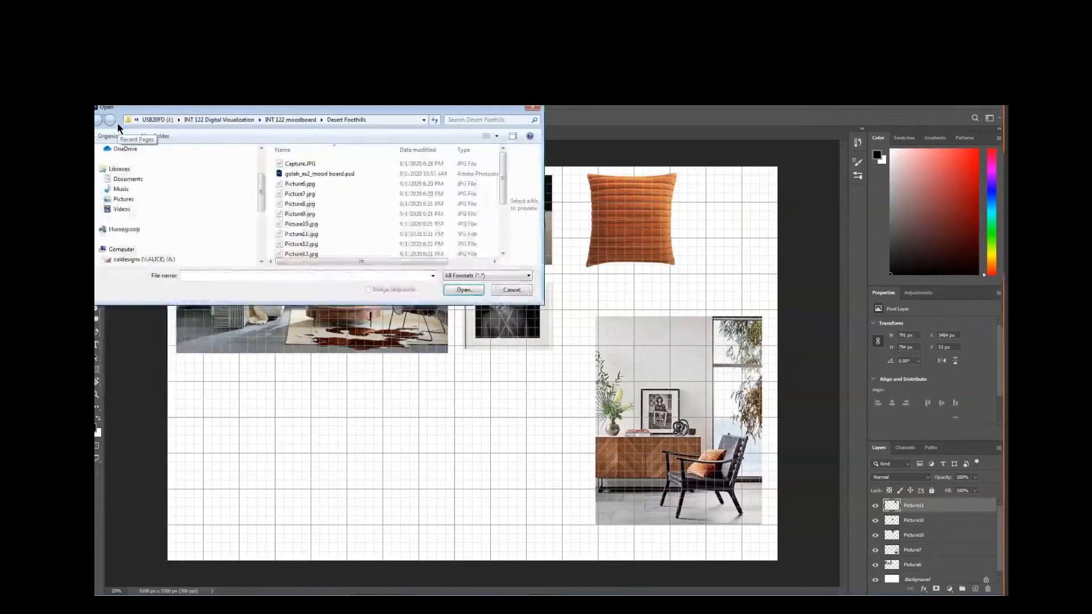
left_click(310, 254)
left_click(463, 290)
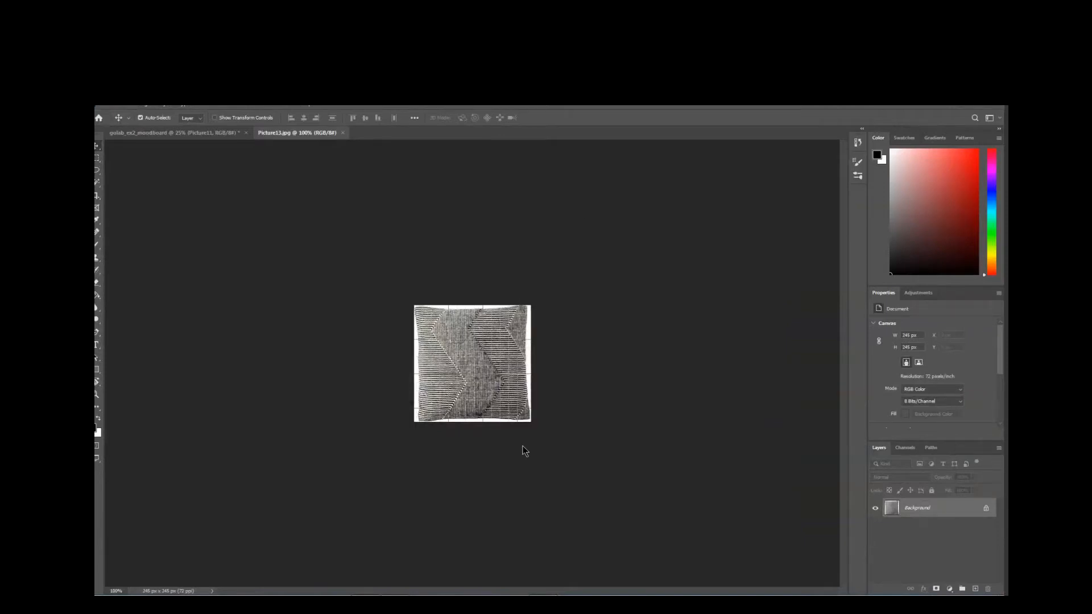
left_click(96, 400)
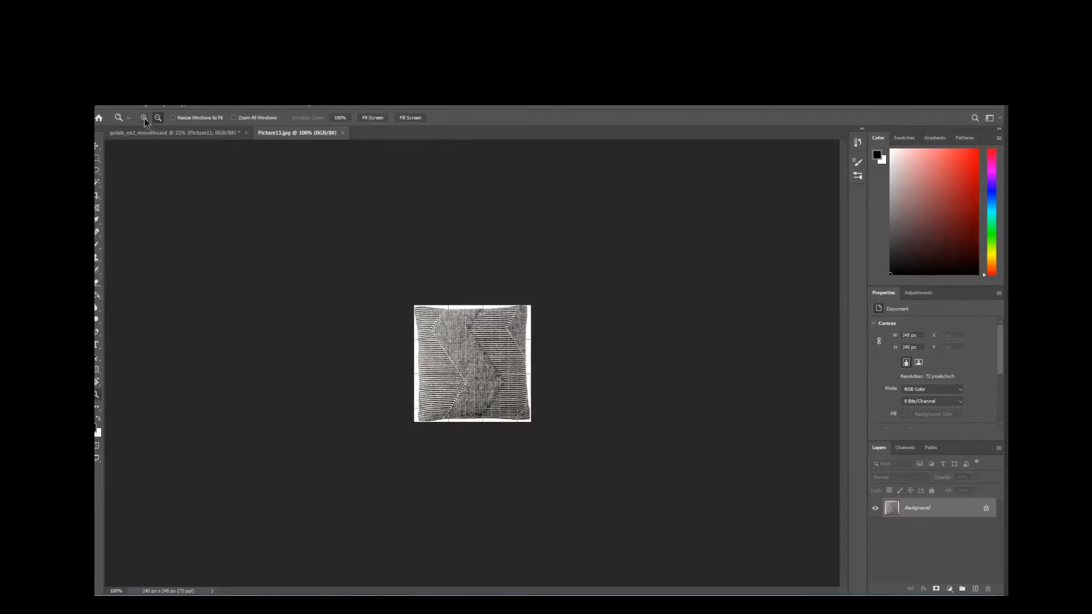
left_click(373, 368)
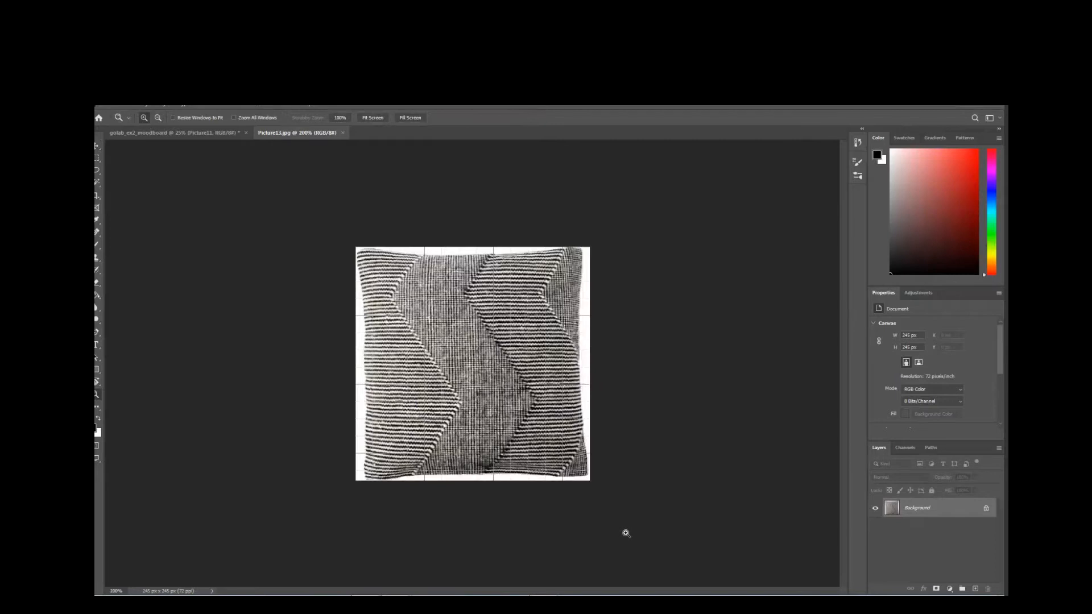
key("alt")
scroll(651, 458, "up", 4)
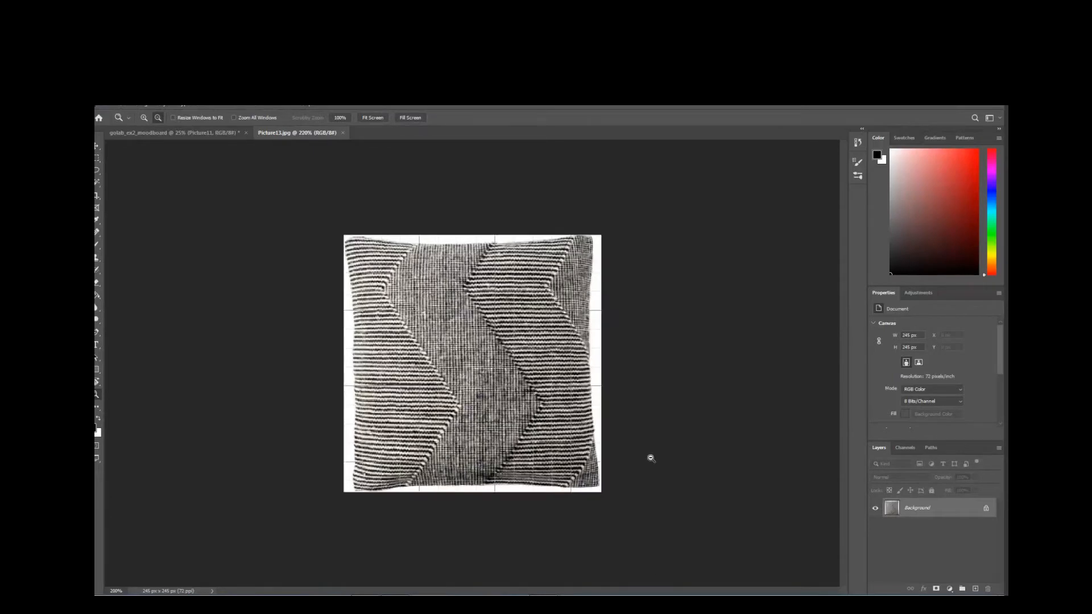
scroll(651, 458, "down", 1)
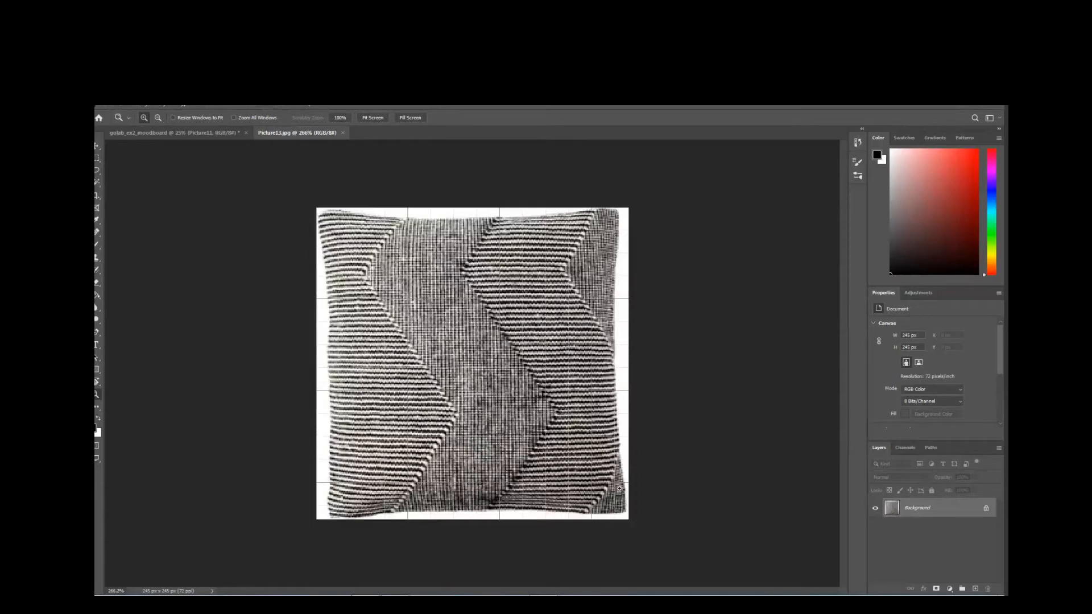
- Duplicate the pillow image's Background layer as Background copy and hide the original Background layer
right_click(927, 509)
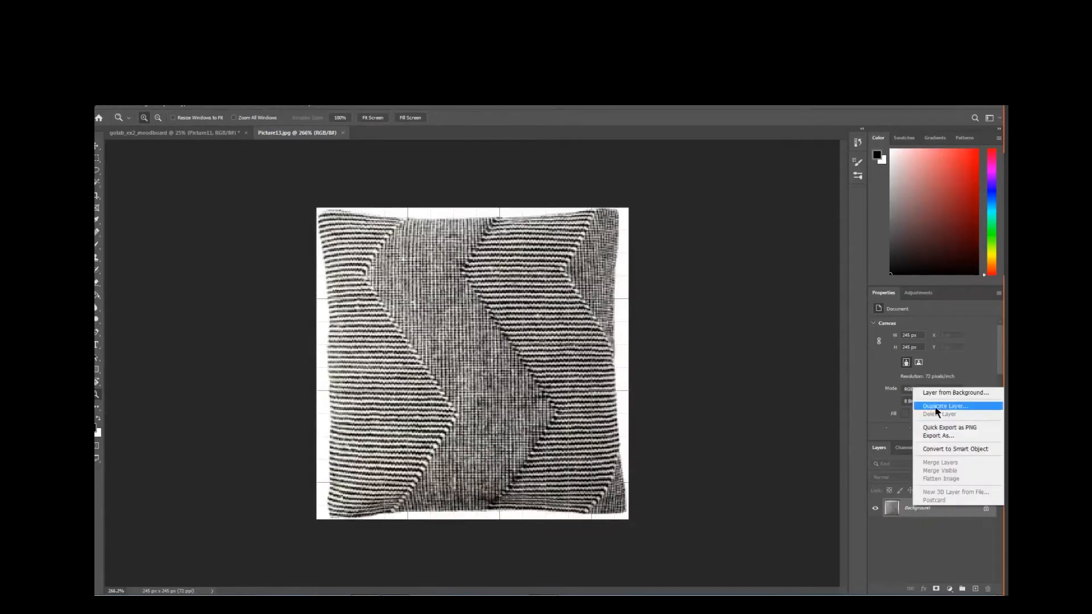
left_click(937, 407)
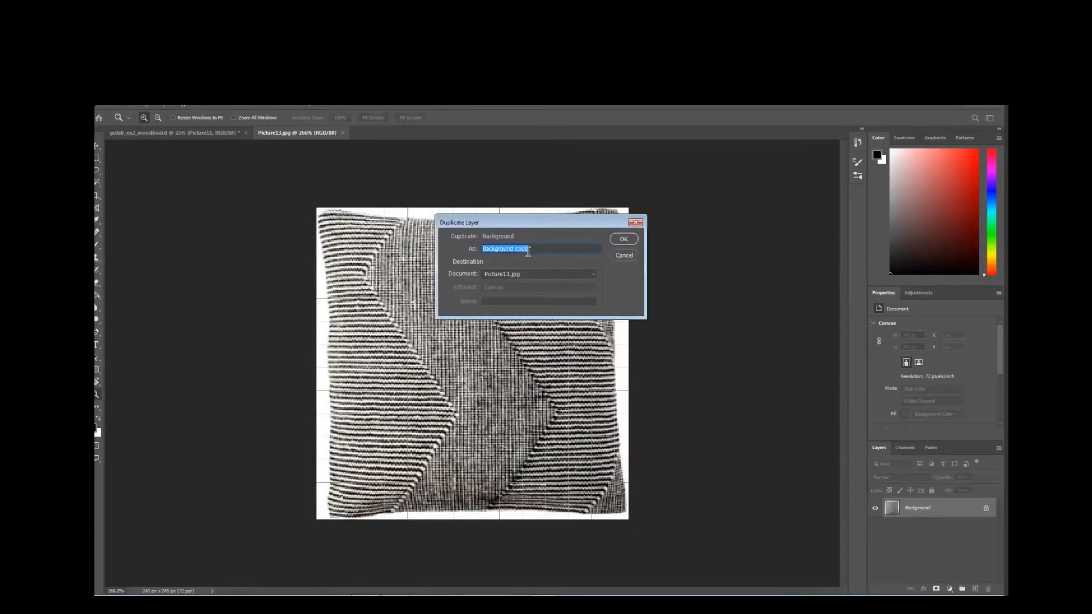
left_click(622, 241)
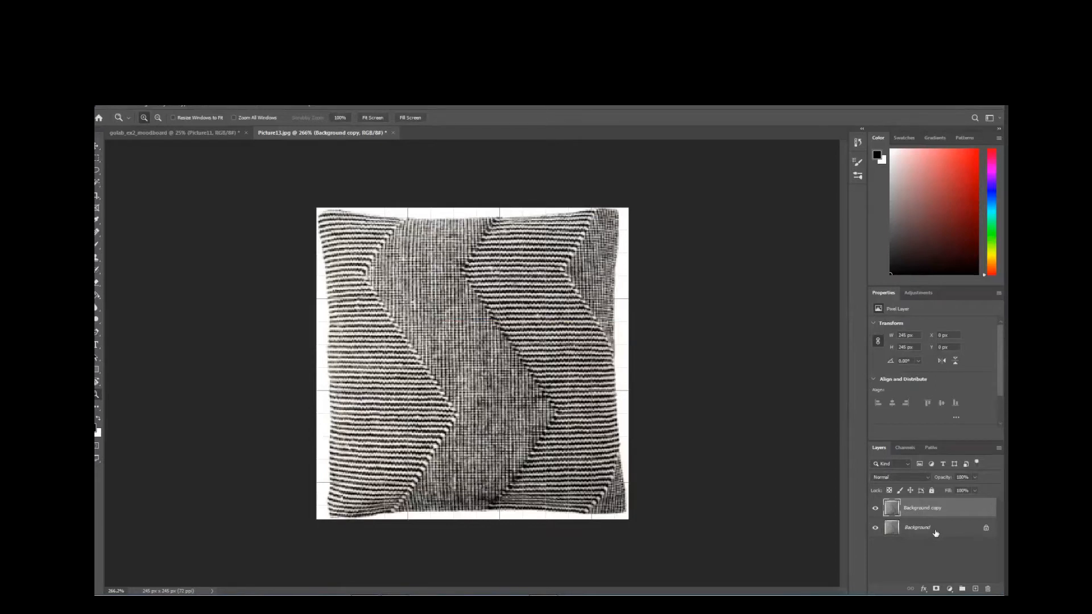
left_click(876, 530)
left_click(100, 182)
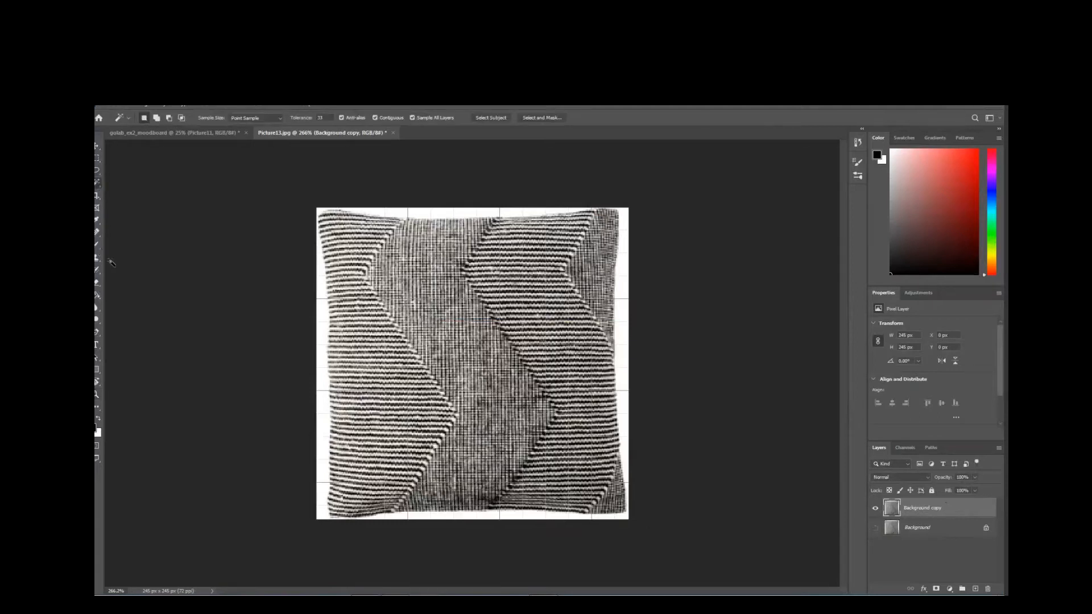
left_click(98, 284)
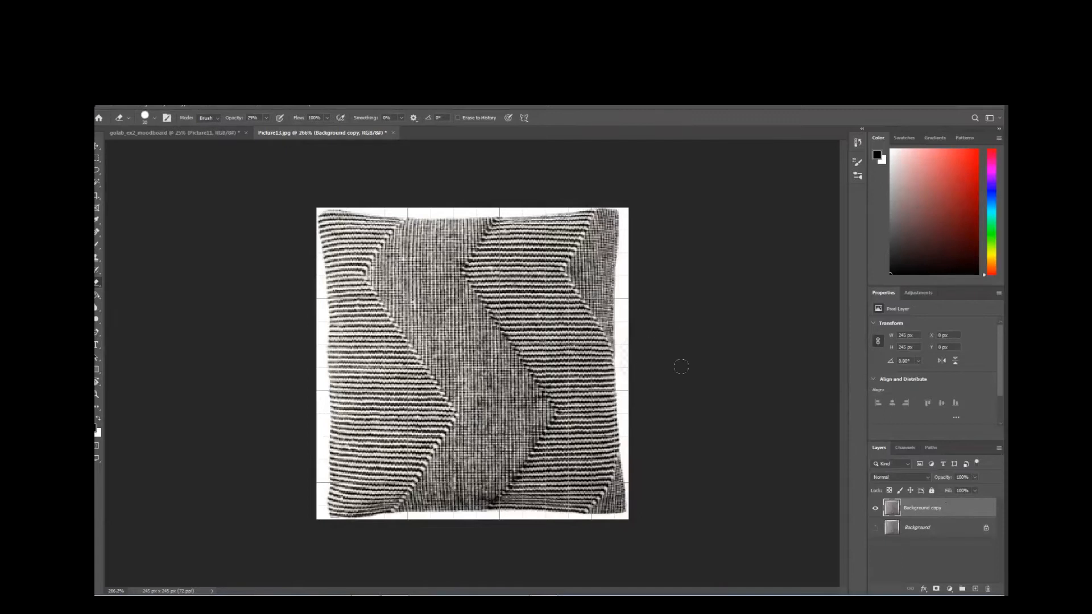
left_click(876, 528)
left_click_drag(327, 107, 327, 158)
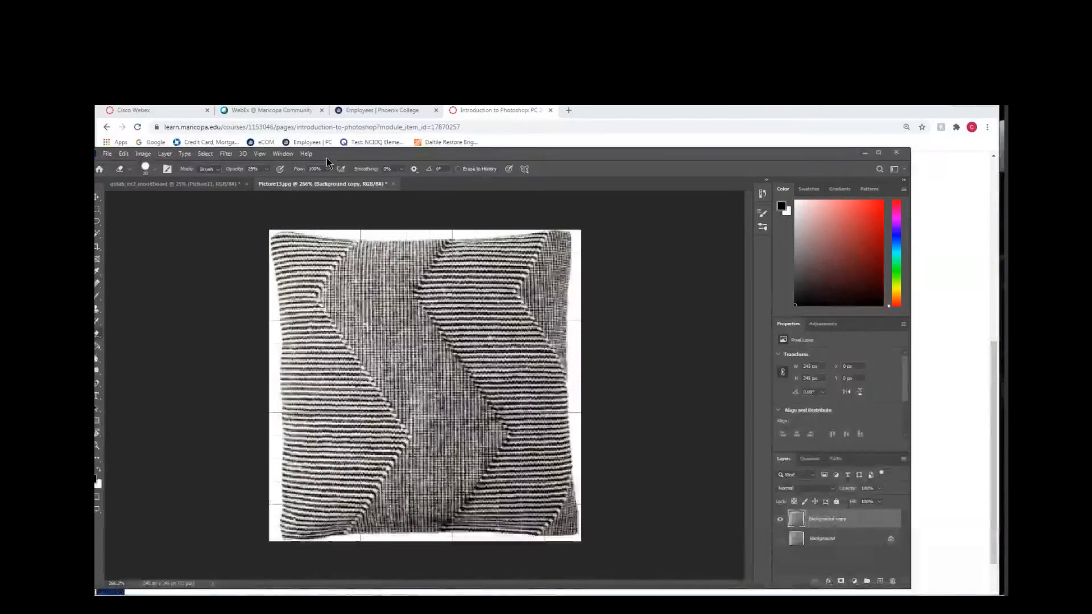
left_click_drag(418, 149, 405, 211)
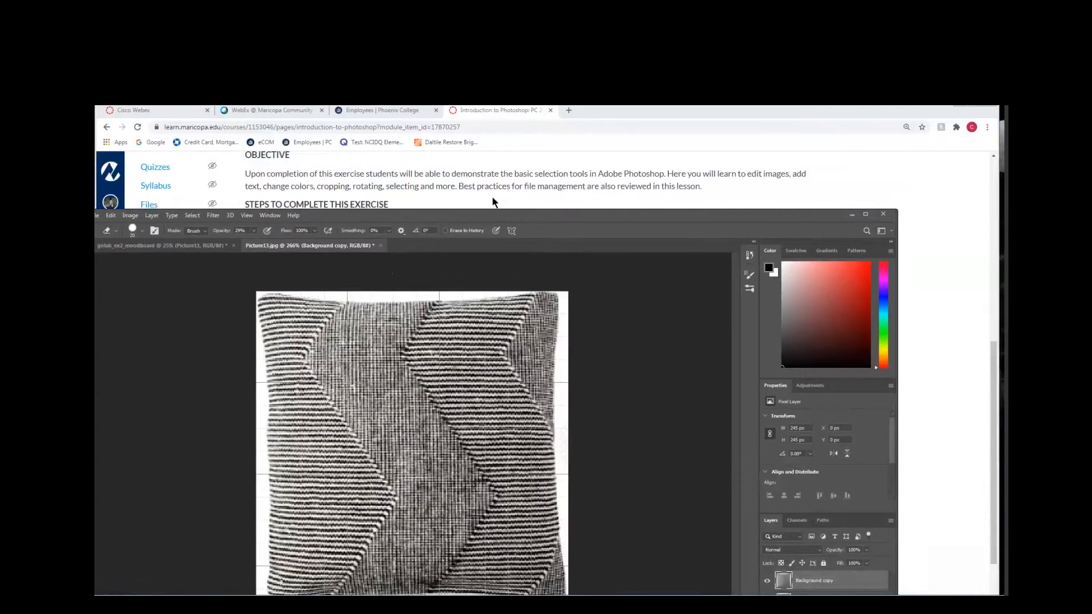
left_click_drag(492, 215, 579, 199)
- Delete the white background along the pillow's right and bottom edges using a Magic Wand selection, and deselect
left_click(169, 280)
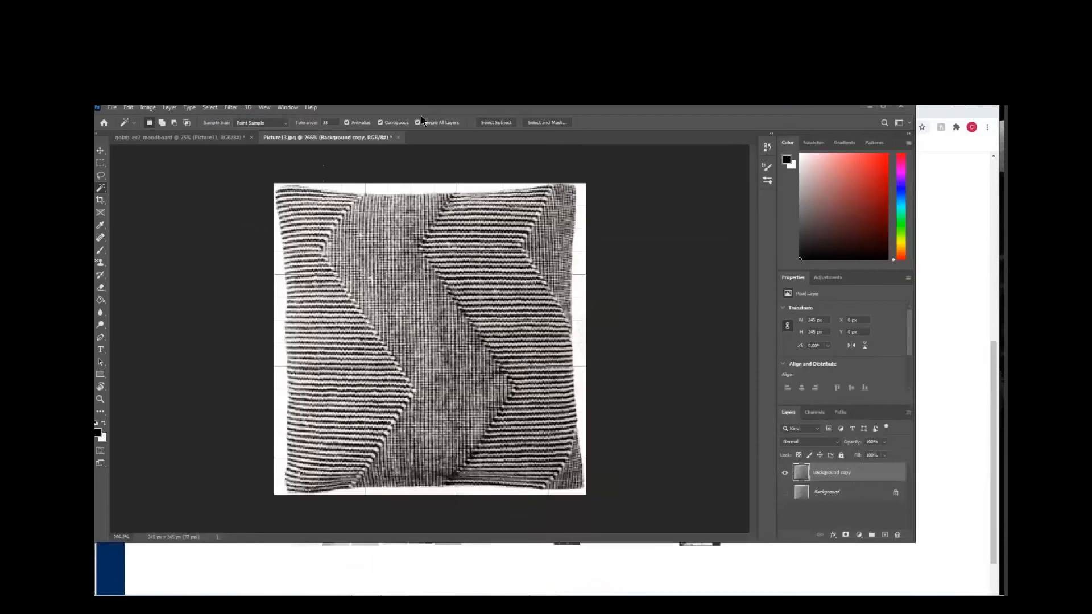
left_click(883, 107)
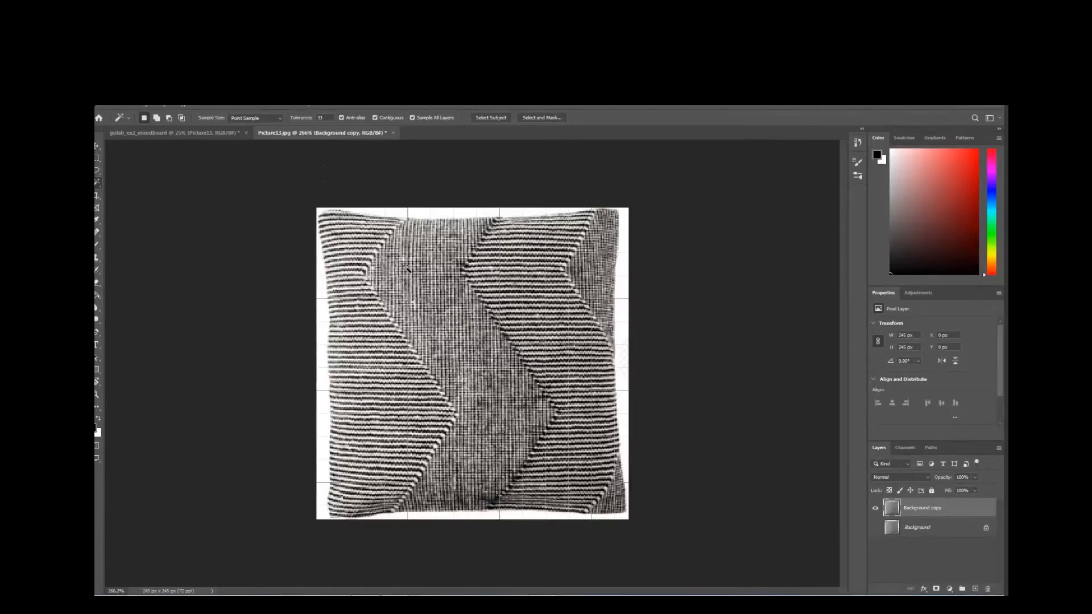
left_click(622, 307)
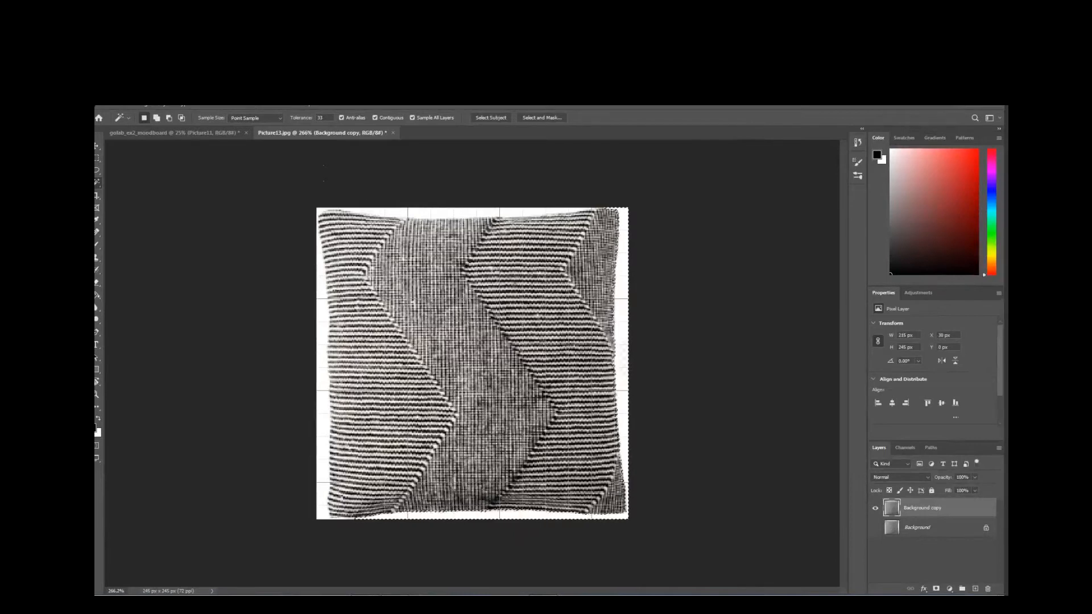
key("Delete")
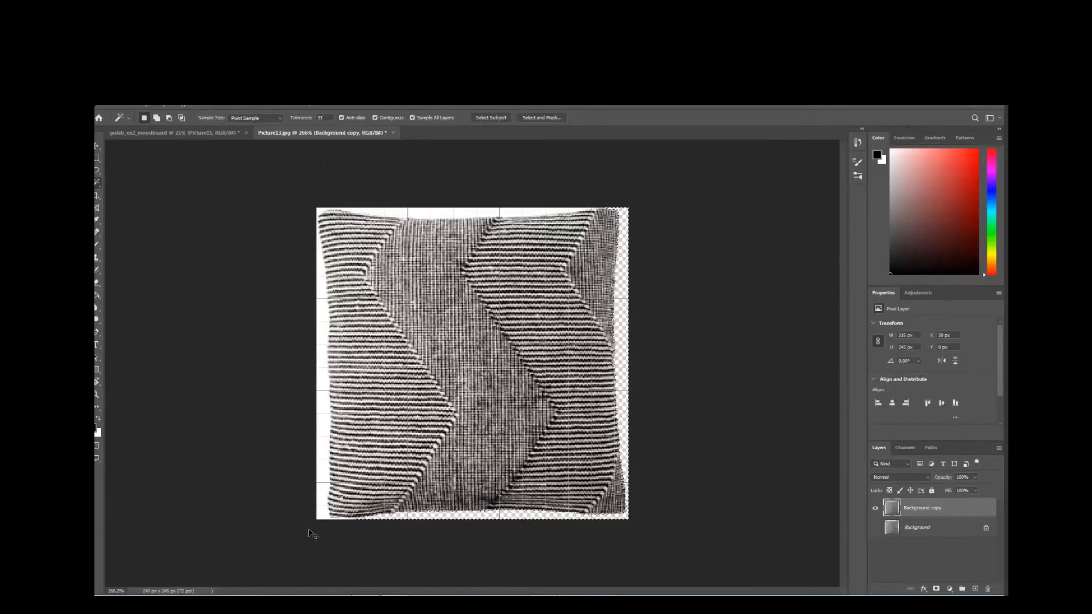
key("ctrl+d")
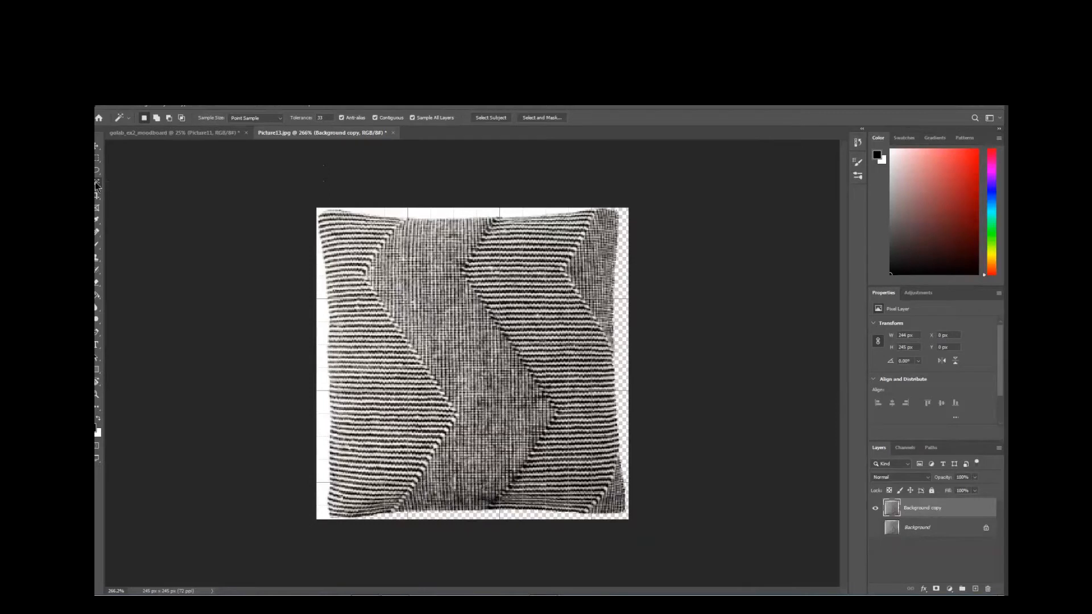
left_click(385, 218)
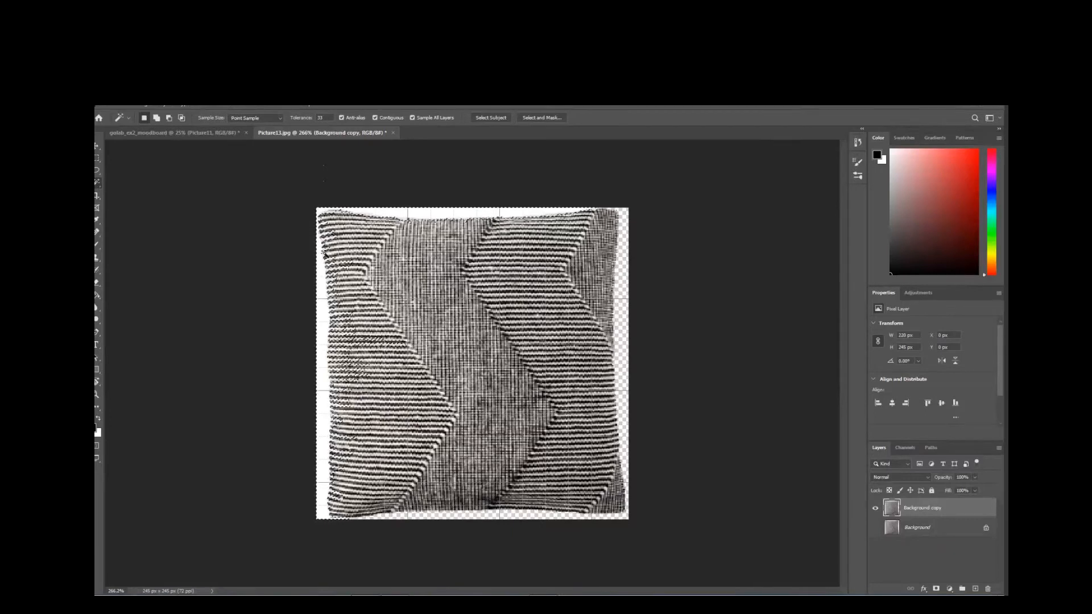
left_click(228, 383)
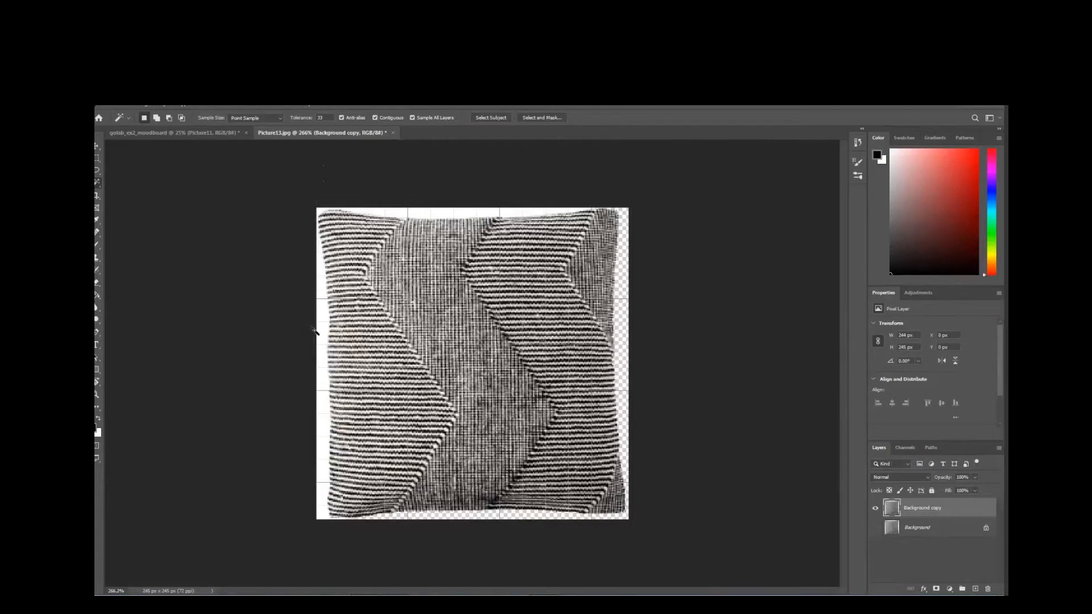
- Set the Eraser tool's opacity to 100% and erase part of the white strip along the pillow's left edge
left_click(97, 285)
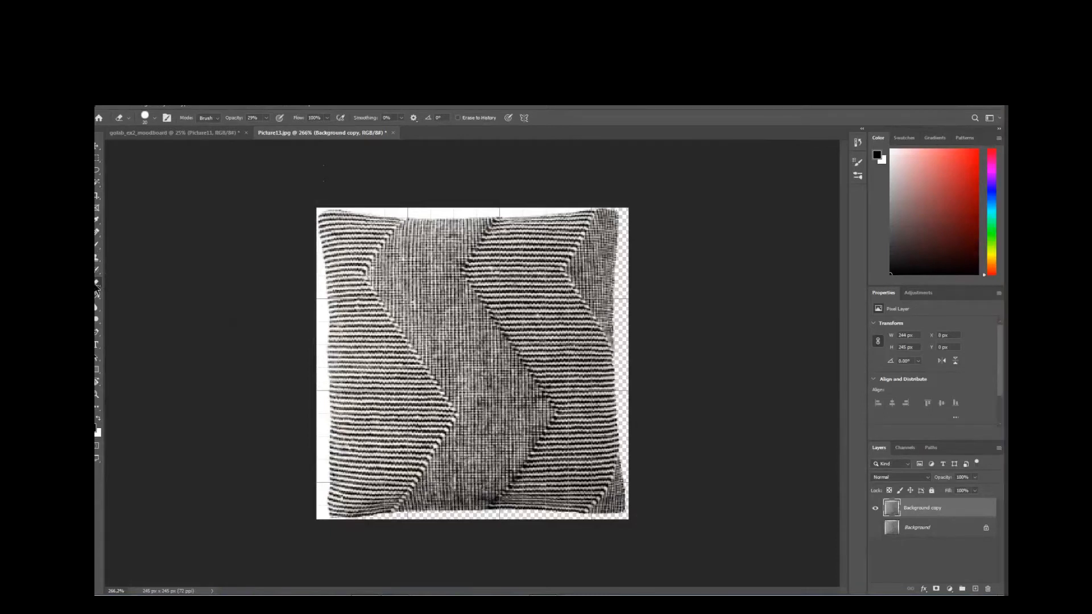
right_click(96, 288)
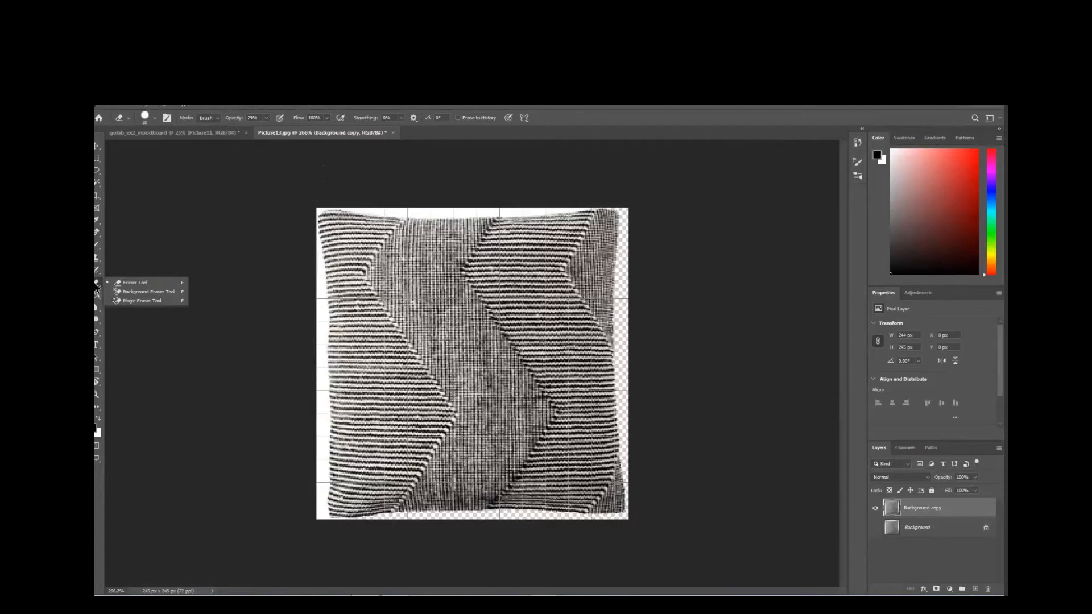
left_click(96, 285)
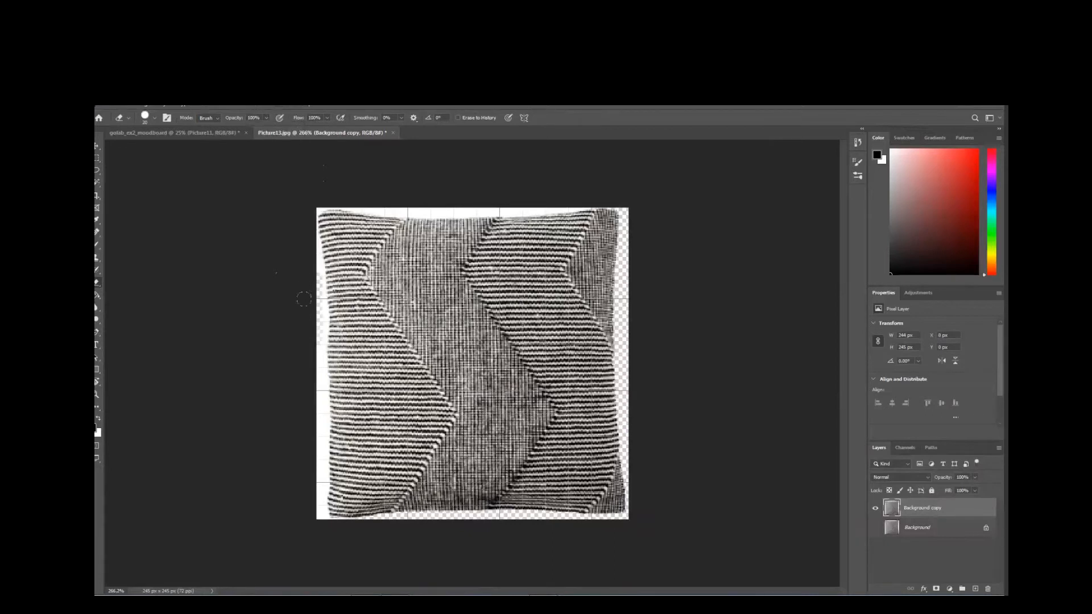
left_click_drag(304, 314, 306, 346)
- Reduce the Eraser brush size and erase the remaining white along the pillow's left edge and lower-left corner
left_click(156, 119)
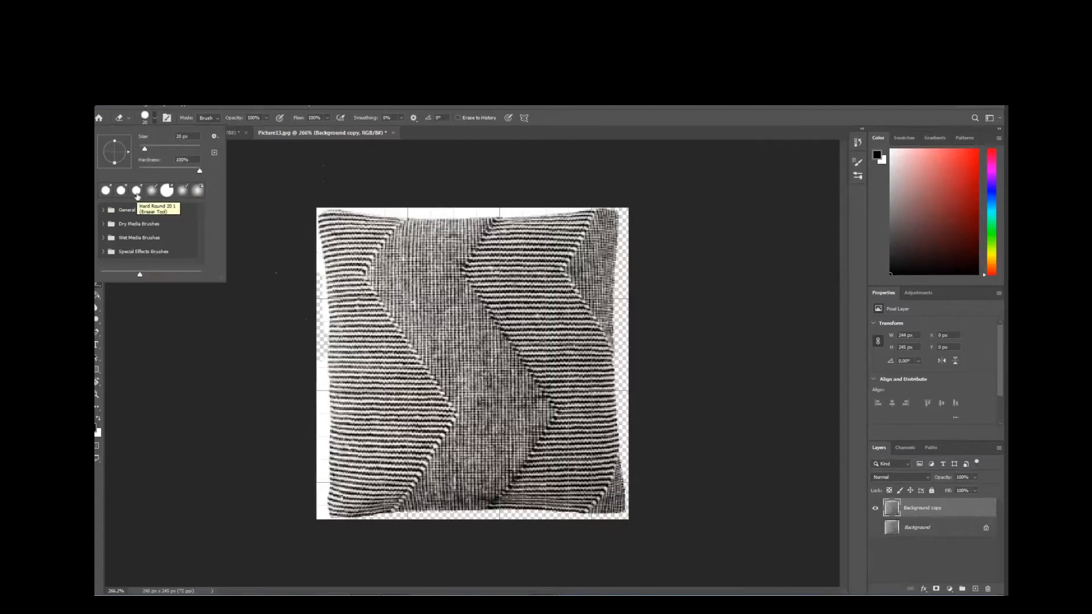
left_click(237, 310)
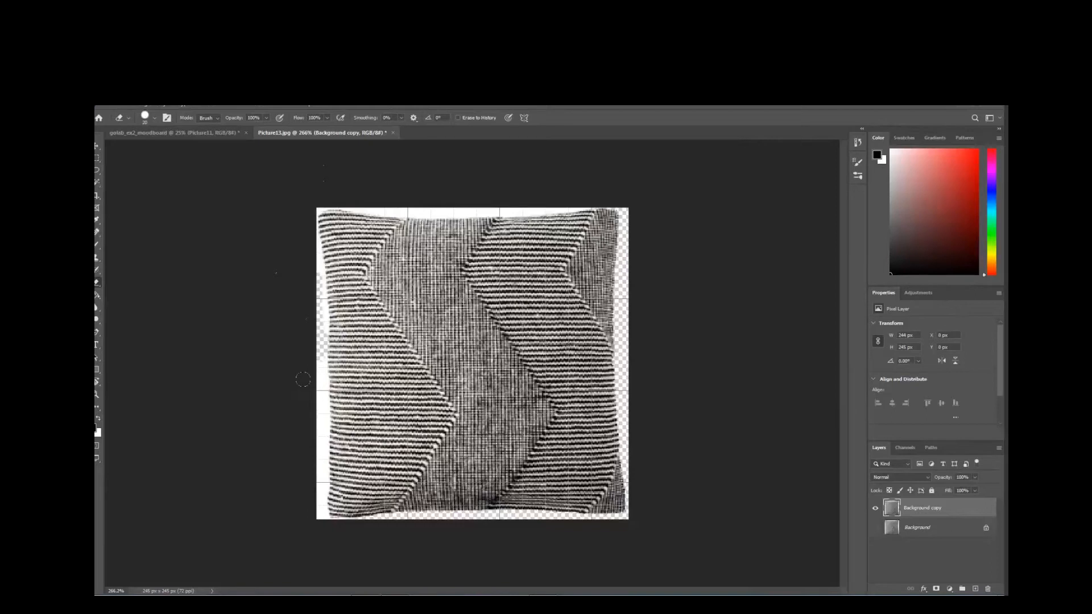
key("bracketleft")
key("bracketleft")
key("bracketright")
key("bracketright")
key("bracketright")
key("bracketright")
key("bracketleft")
key("bracketleft")
key("bracketleft")
key("bracketleft")
left_click_drag(316, 275, 324, 421)
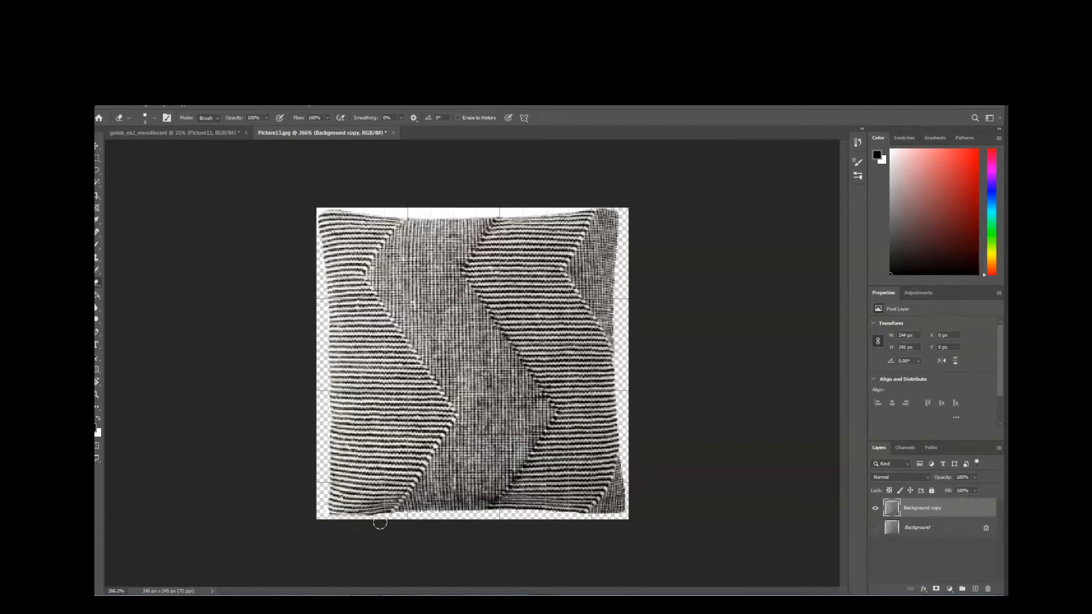
- Erase the white background along the pillow's upper edge from the left corner to past the middle
left_click_drag(442, 210, 325, 201)
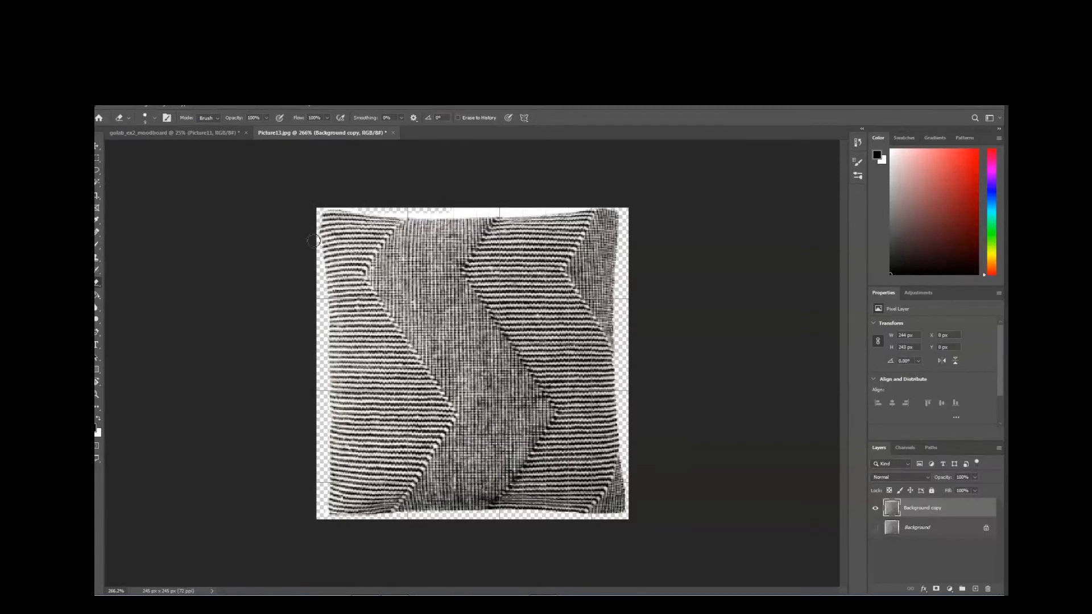
left_click_drag(487, 212, 461, 212)
left_click_drag(490, 212, 425, 212)
mouse_move(426, 214)
left_mouse_down()
mouse_move(524, 211)
mouse_move(416, 215)
left_mouse_up()
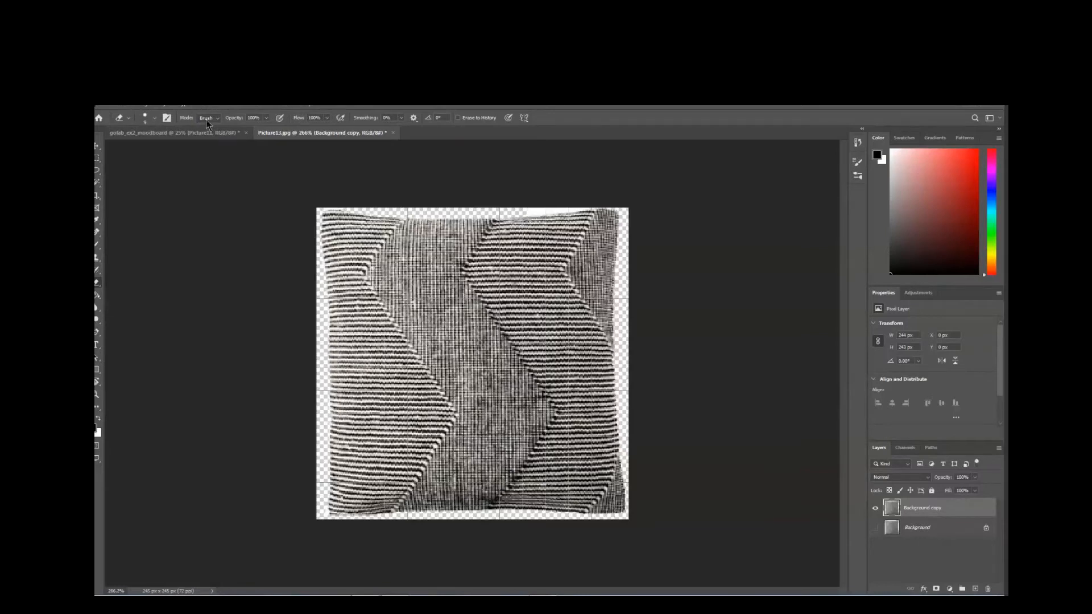
left_click(126, 107)
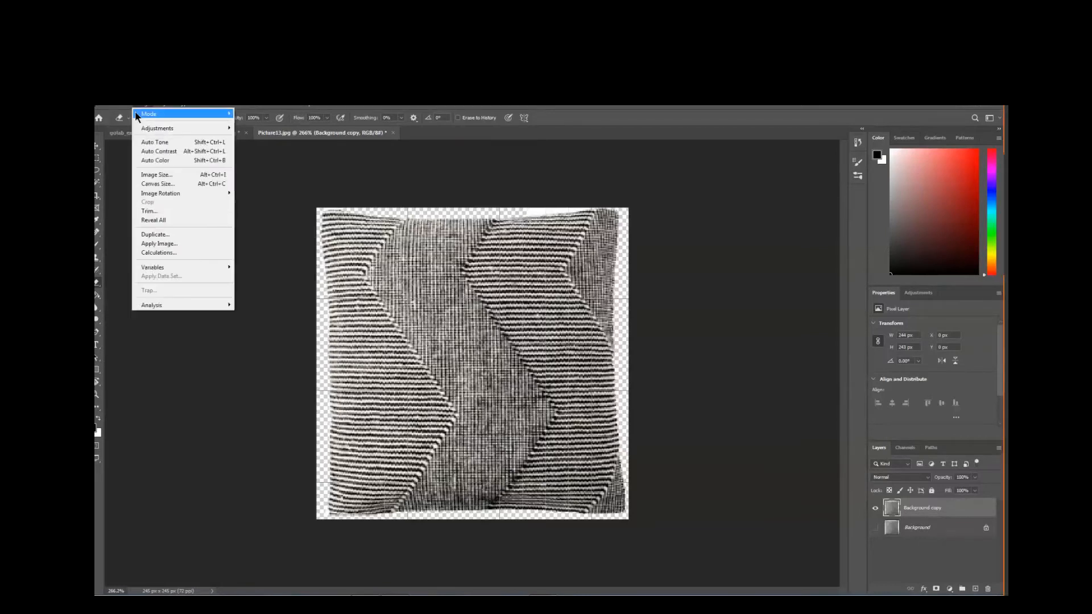
left_click(128, 112)
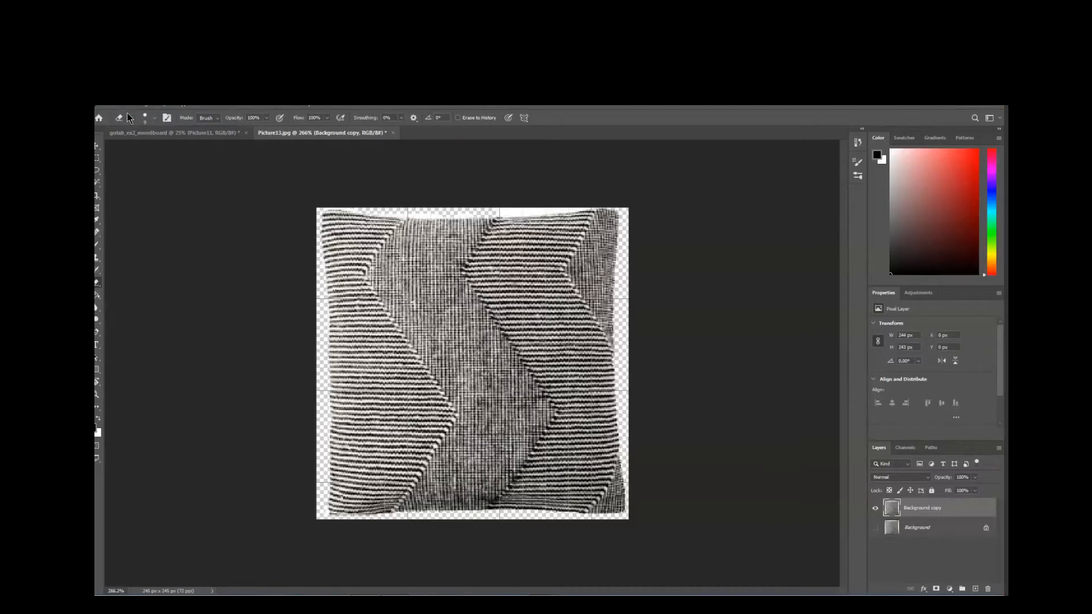
- Erase the remaining white background along the pillow's upper edge toward the right corner
left_click_drag(791, 108, 779, 162)
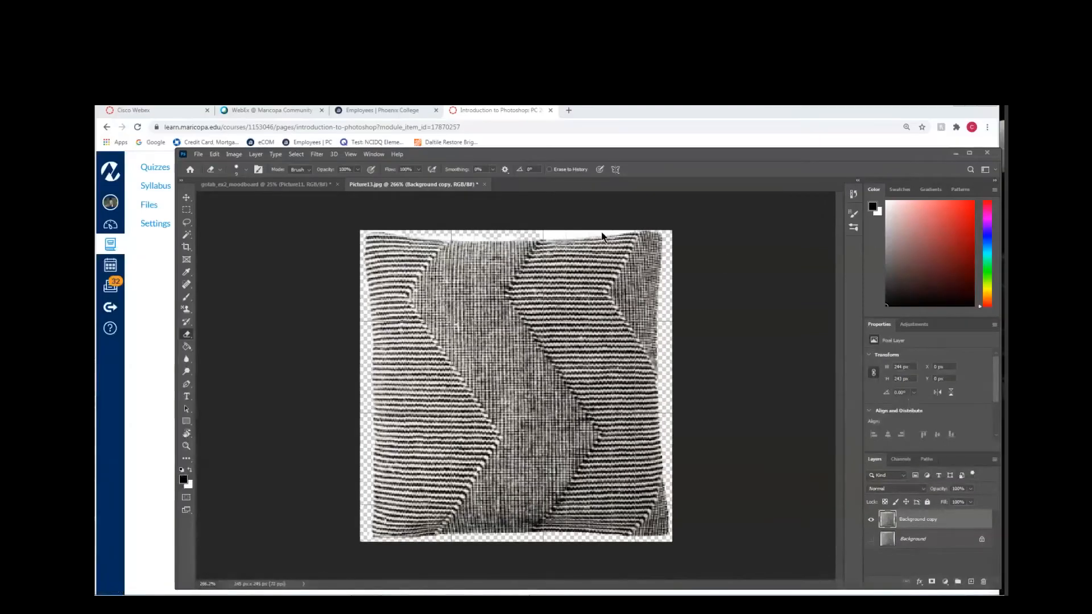
right_click(472, 235)
key("Escape")
left_click_drag(587, 231, 674, 230)
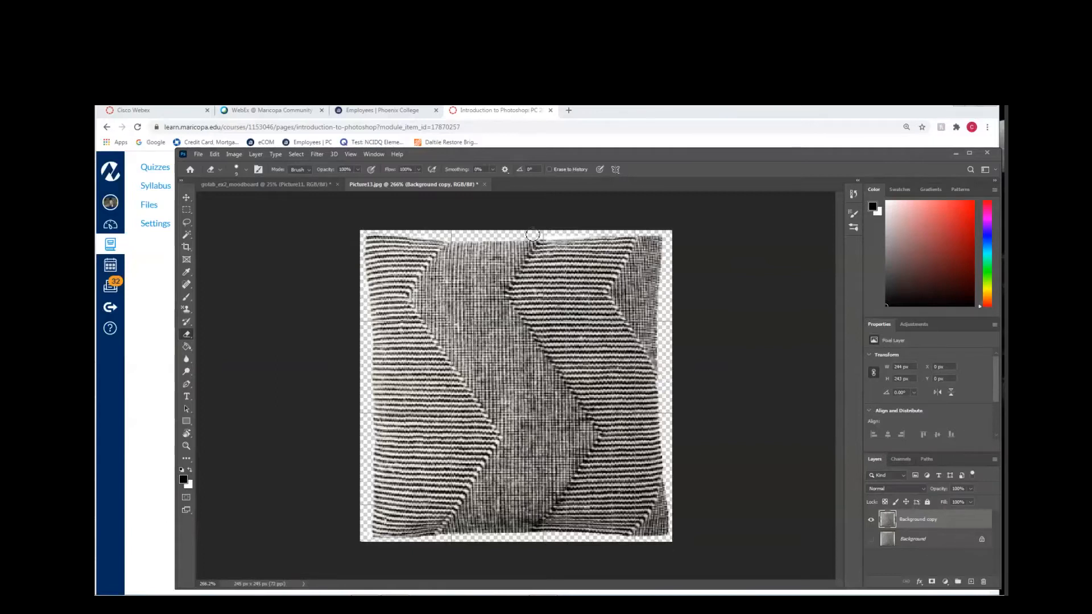
left_click_drag(535, 236, 605, 234)
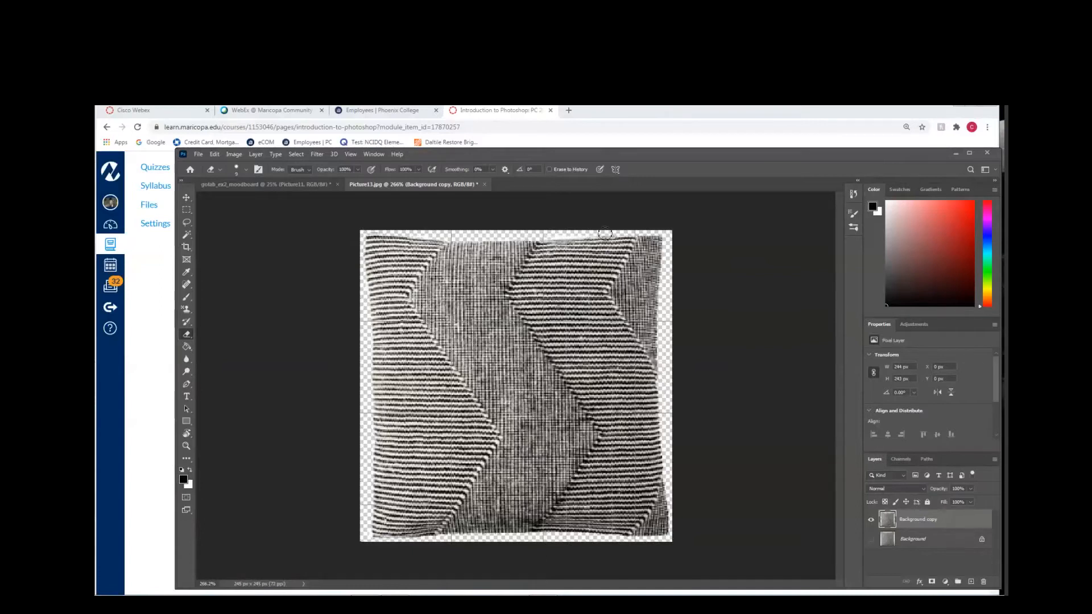
- Save the cut-out pillow to the Desktop as Picture13.psd in Photoshop format, with layers and maximized compatibility
left_click(199, 154)
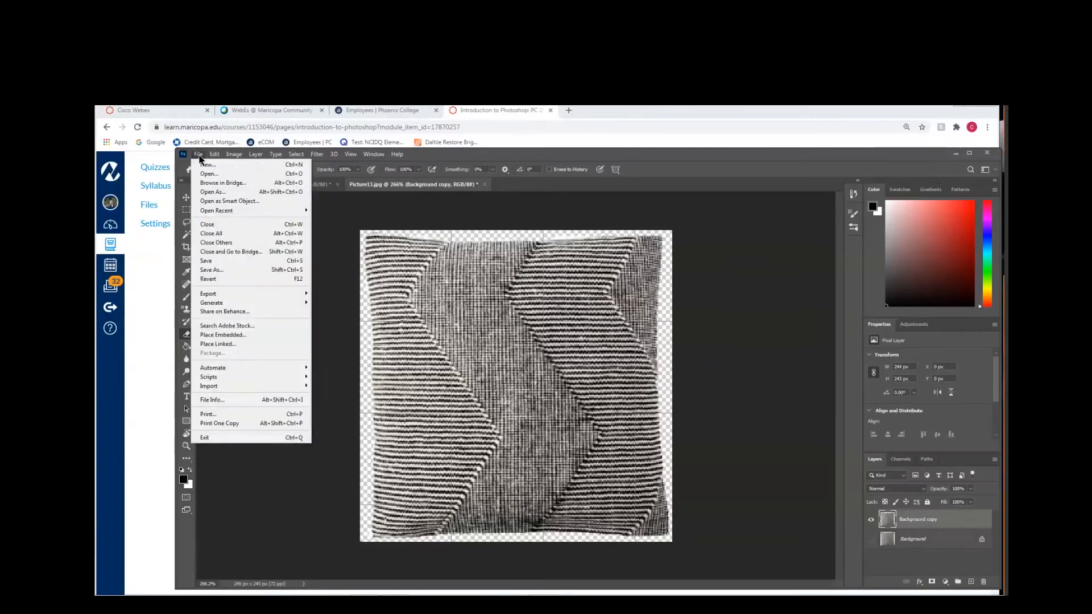
left_click(215, 269)
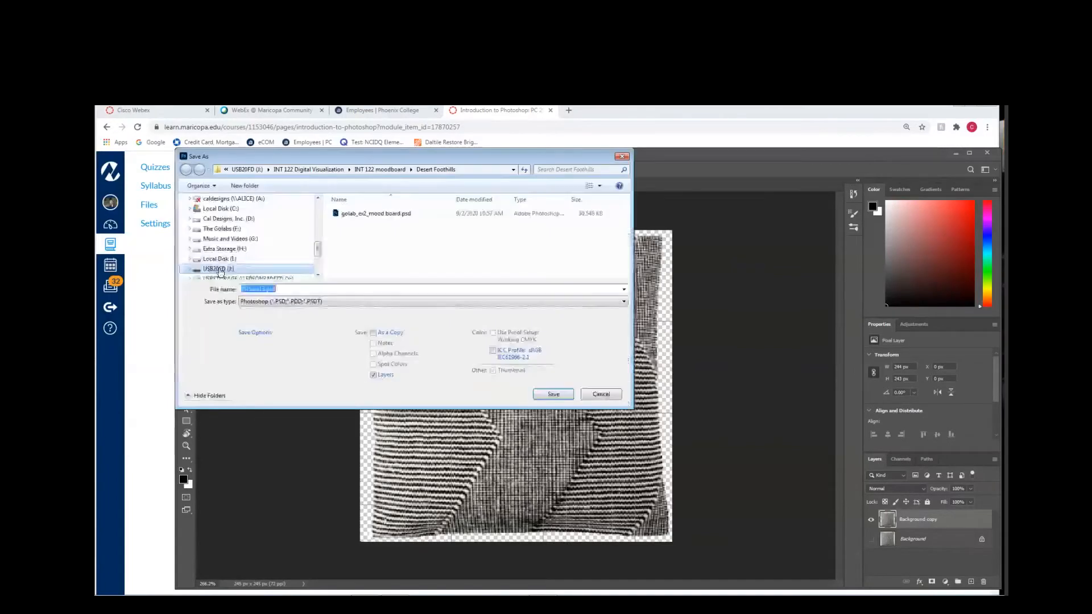
left_click_drag(316, 249, 318, 210)
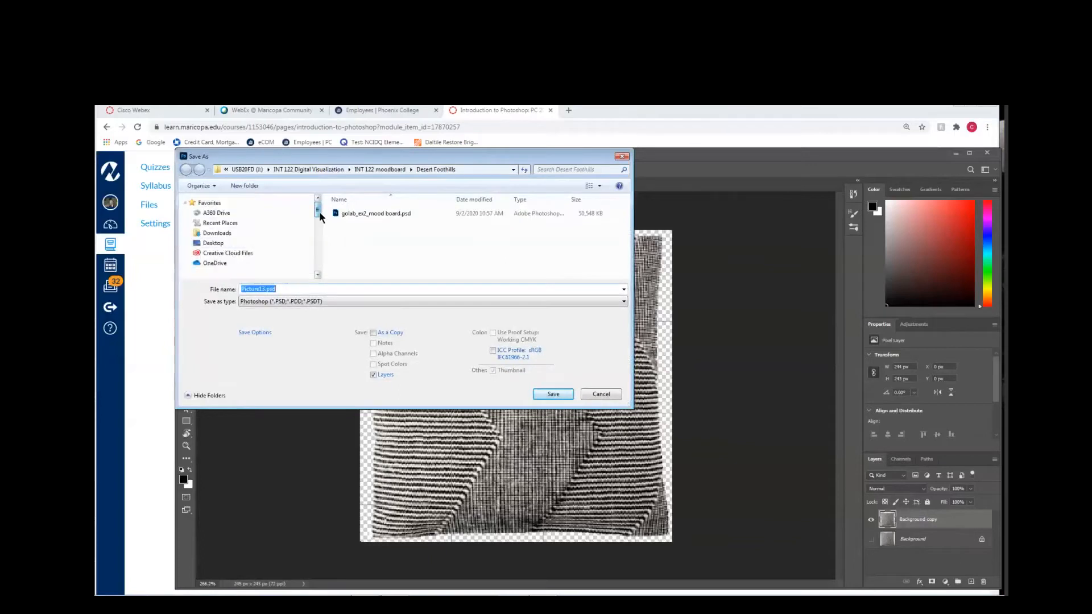
left_click(248, 243)
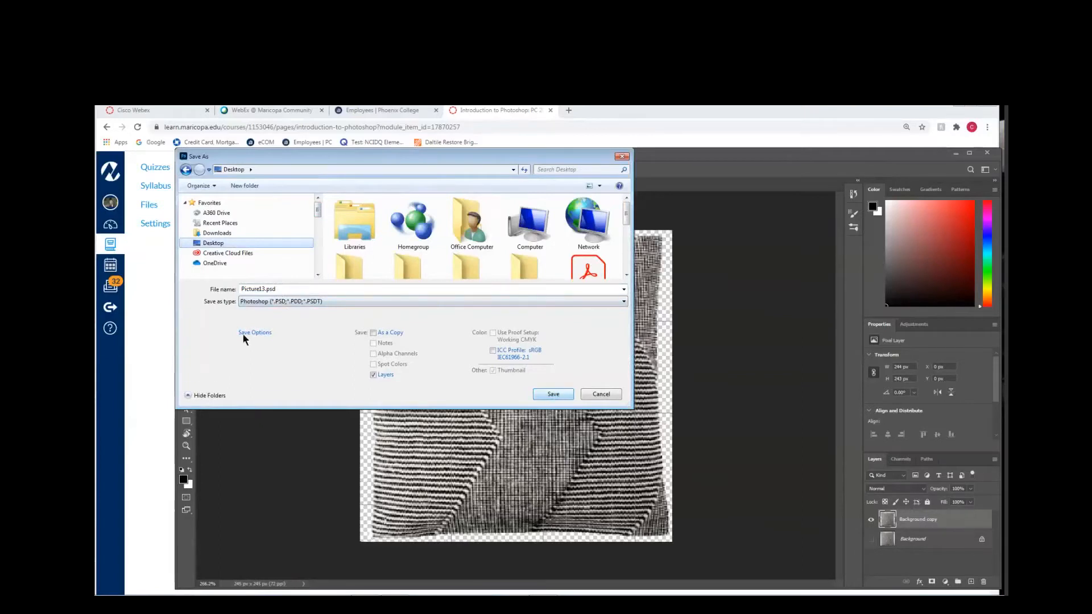
left_click(624, 301)
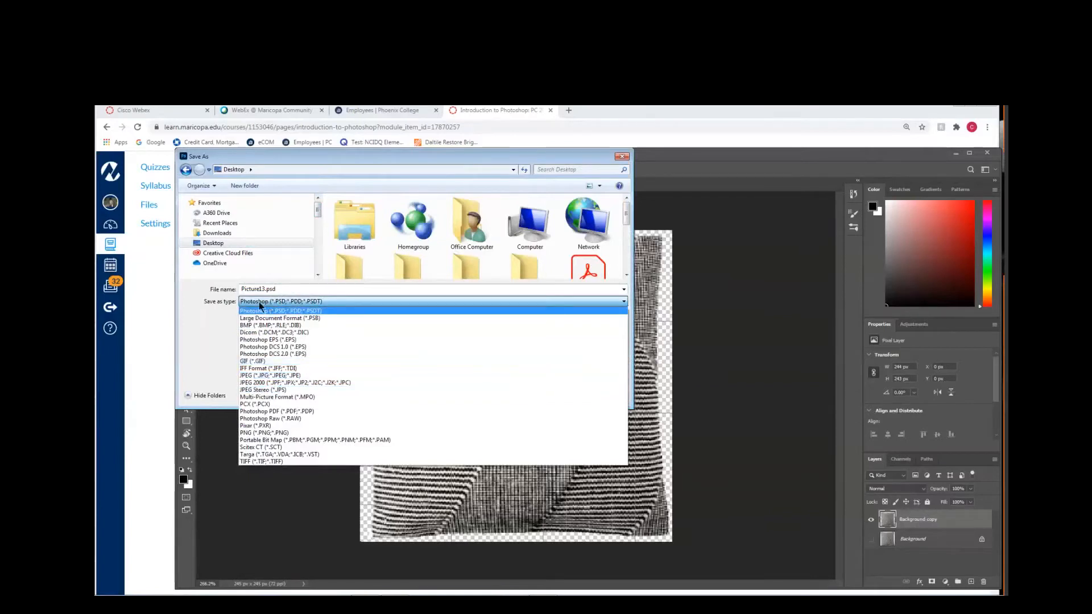
left_click(203, 332)
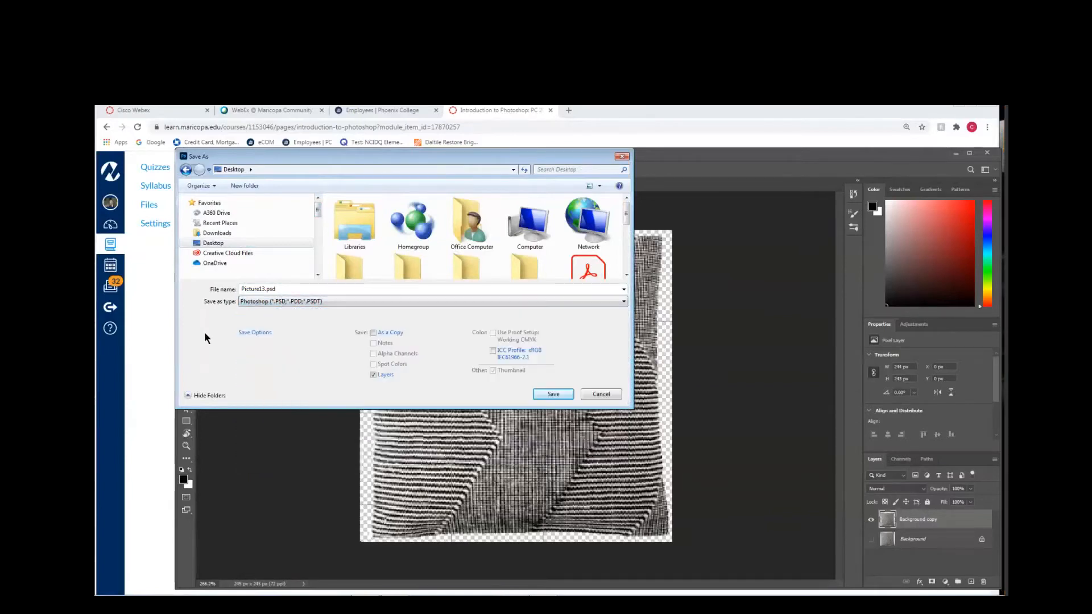
left_click(552, 394)
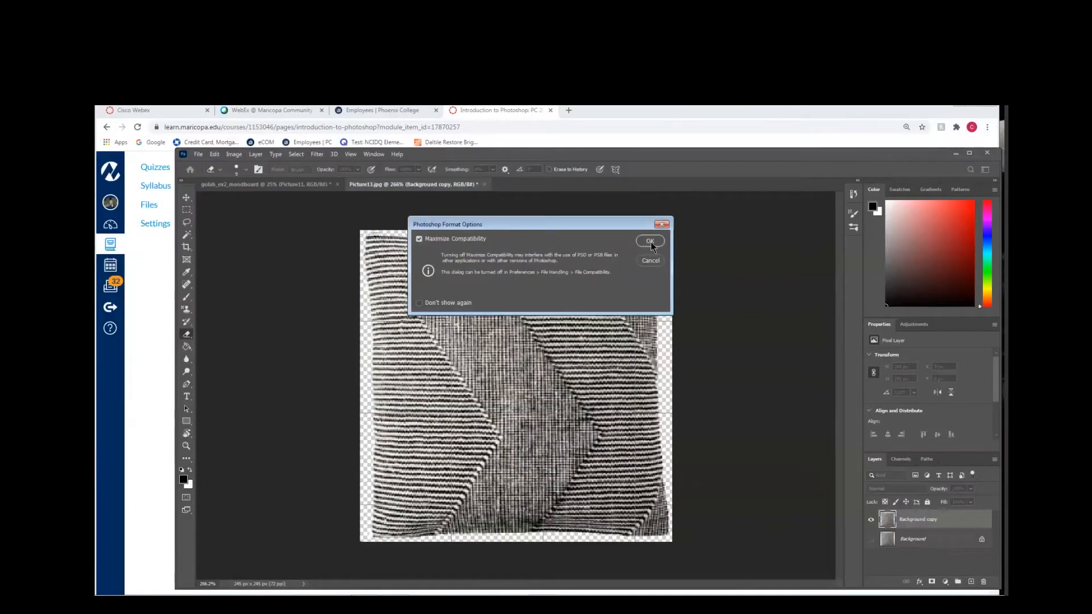
left_click(650, 242)
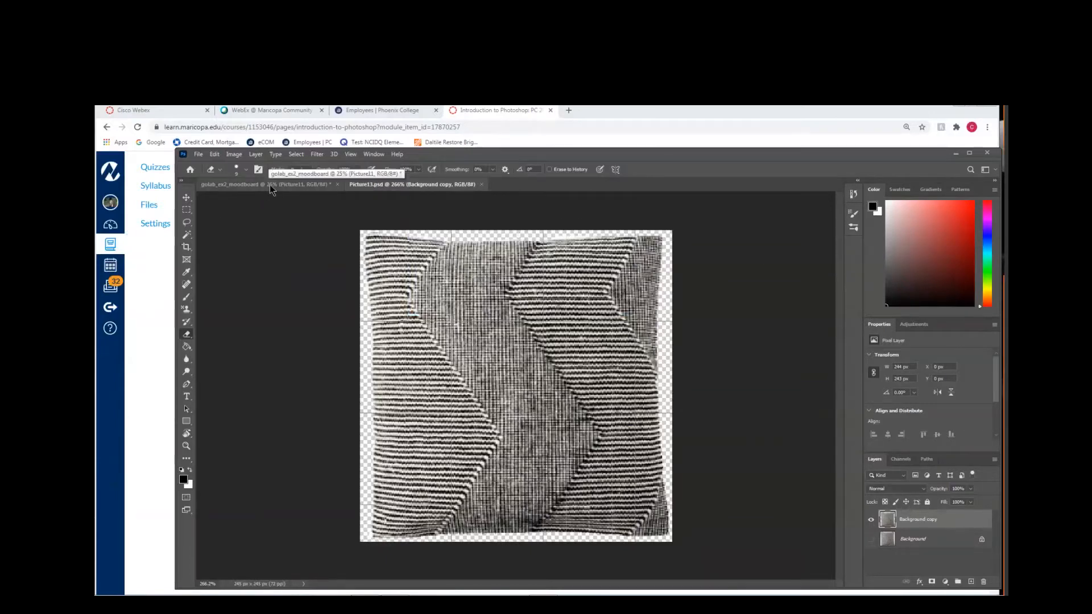
- Compare the cut-out pillow with its original by temporarily showing the Background layer in Picture13.psd
left_click(241, 185)
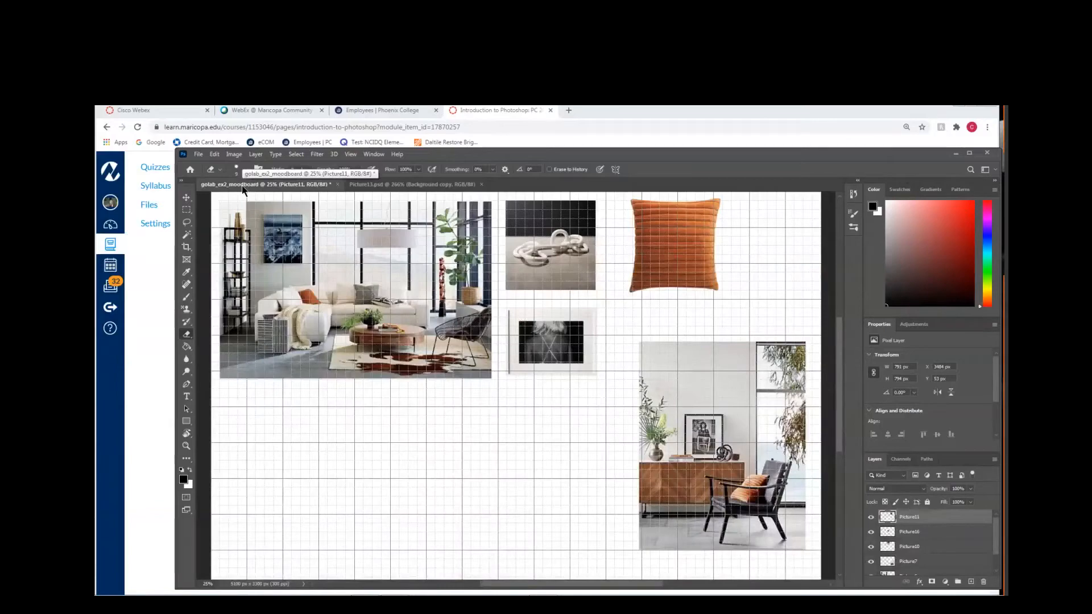
left_click(438, 183)
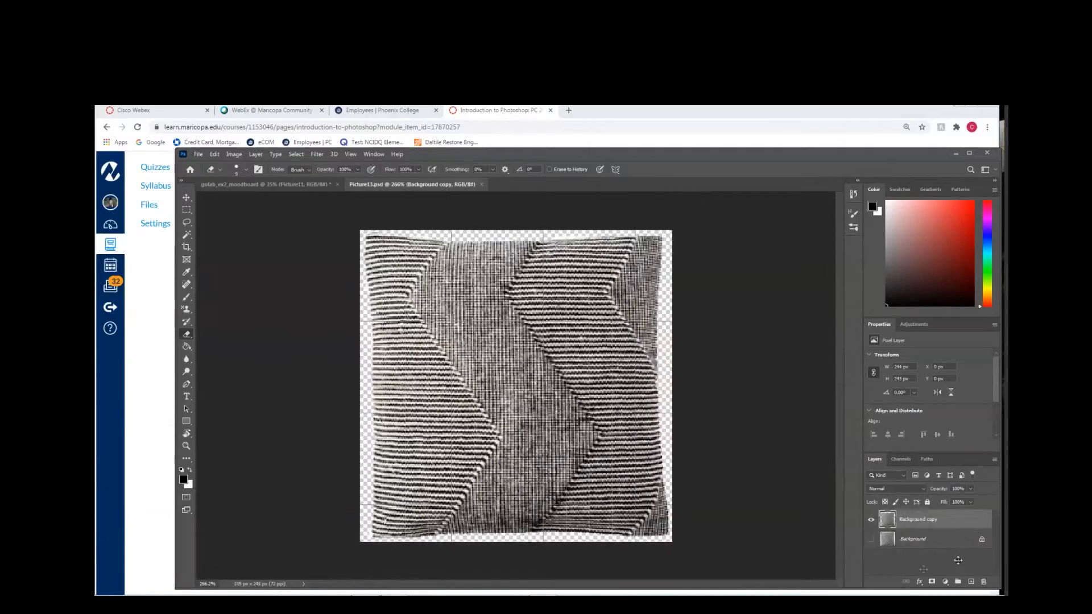
left_click(871, 540)
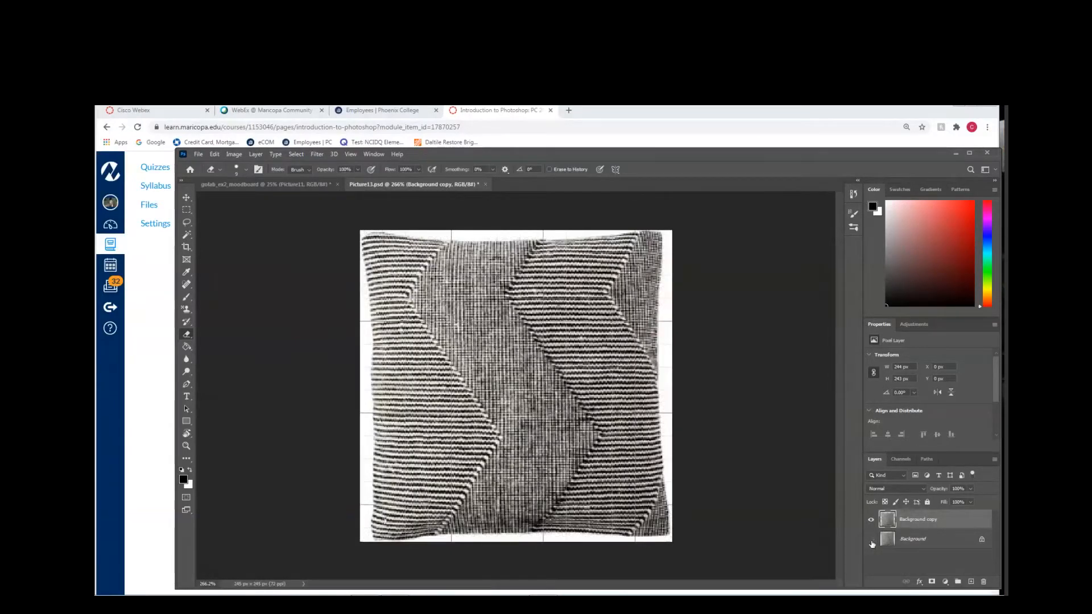
left_click(871, 540)
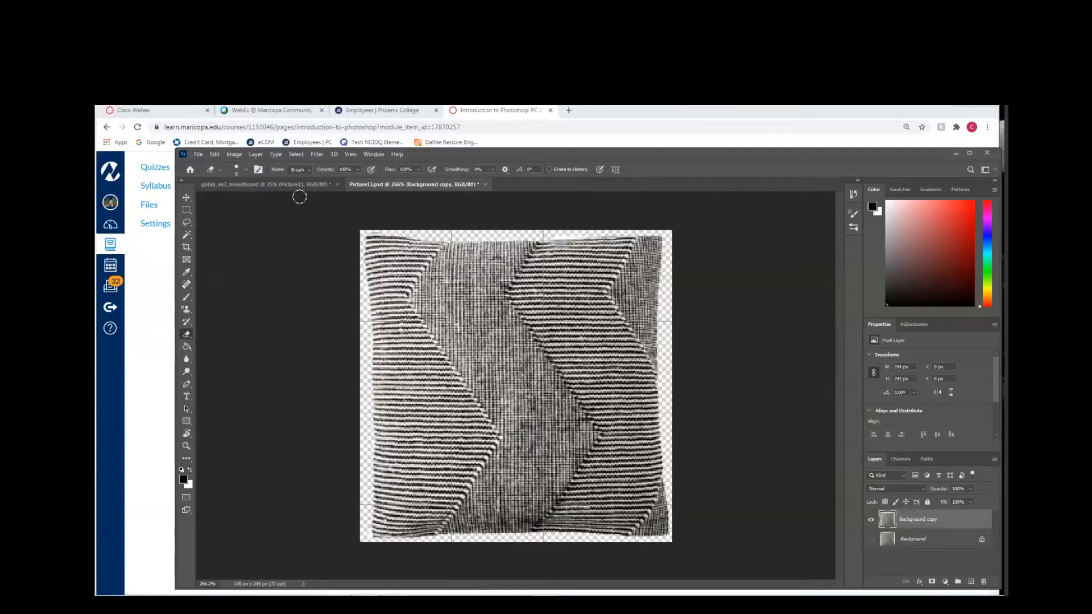
- Place Picture13.psd from the Desktop as an embedded image in the mood board document
left_click(248, 186)
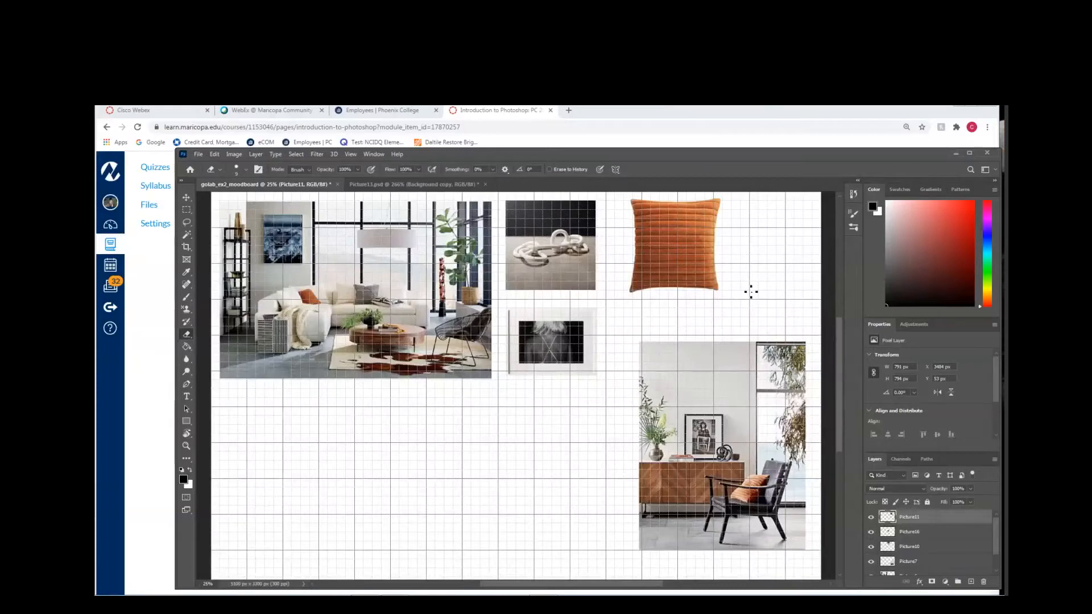
left_click(198, 156)
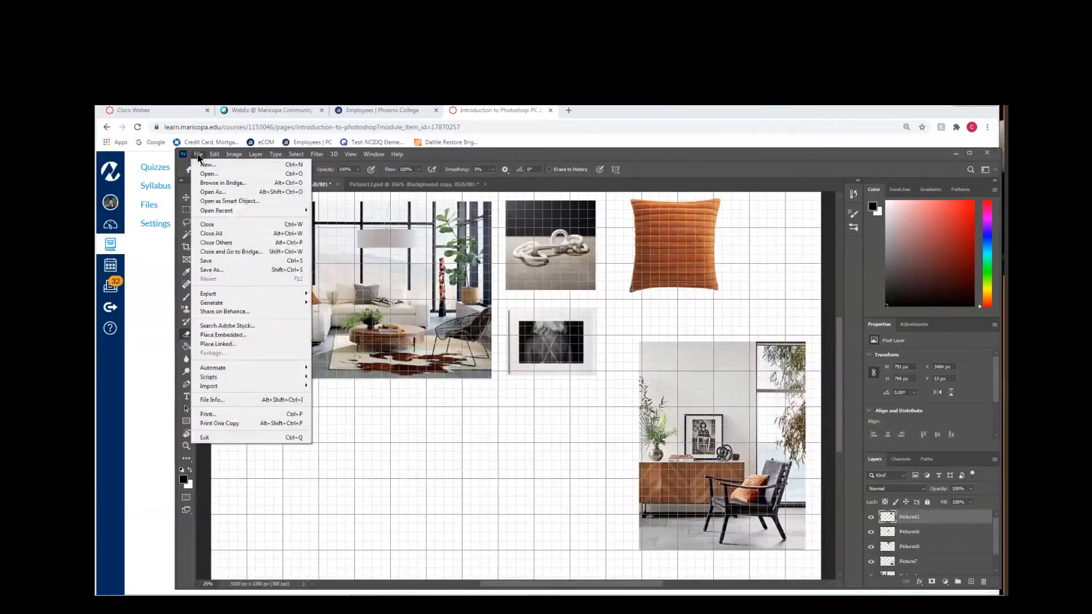
left_click(236, 340)
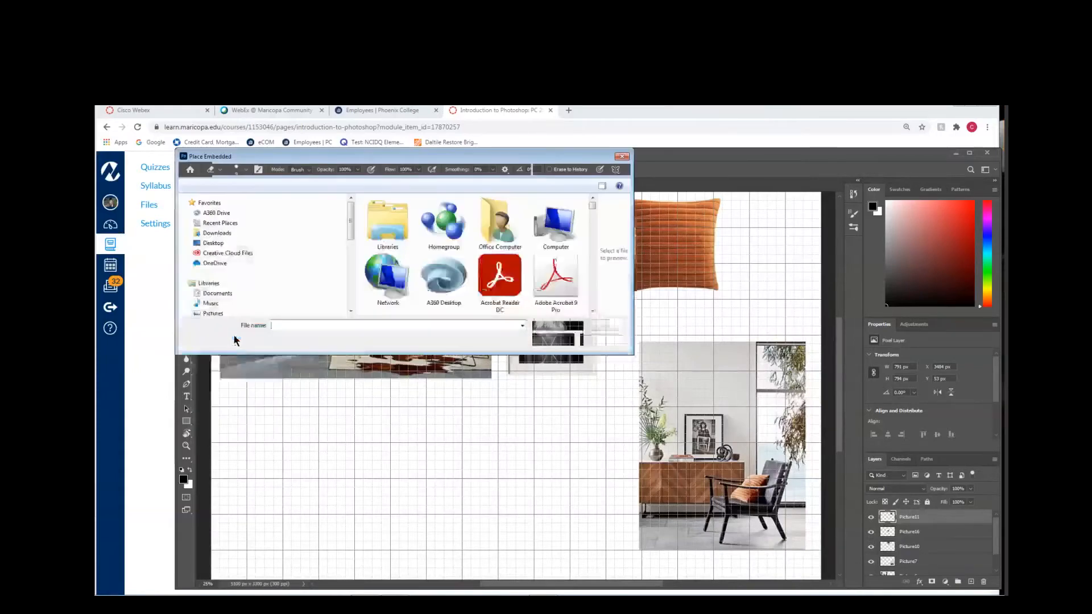
left_click(220, 243)
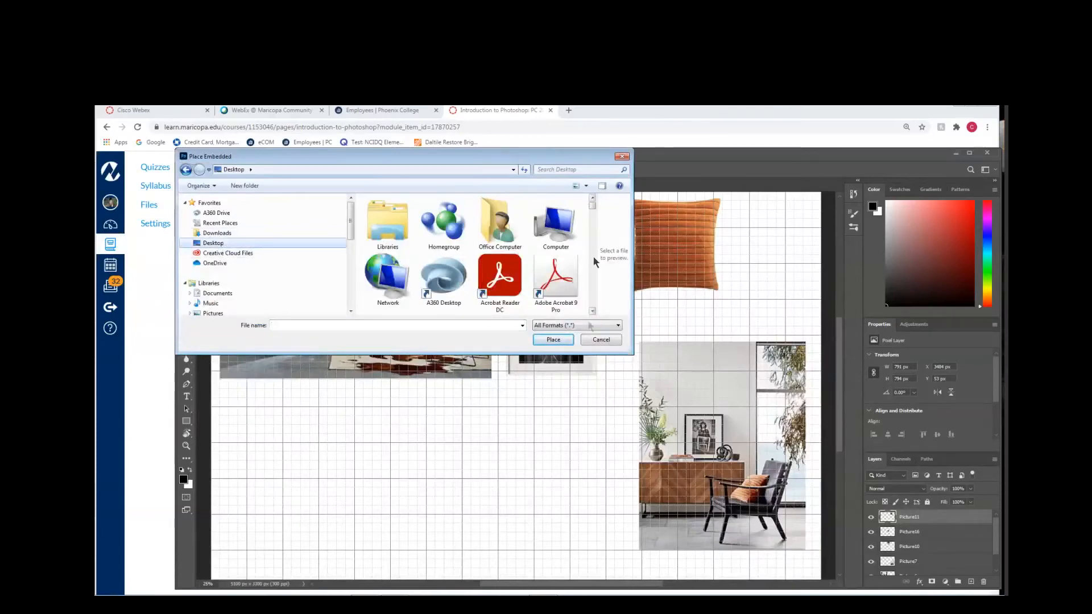
scroll(588, 310, "down", 1)
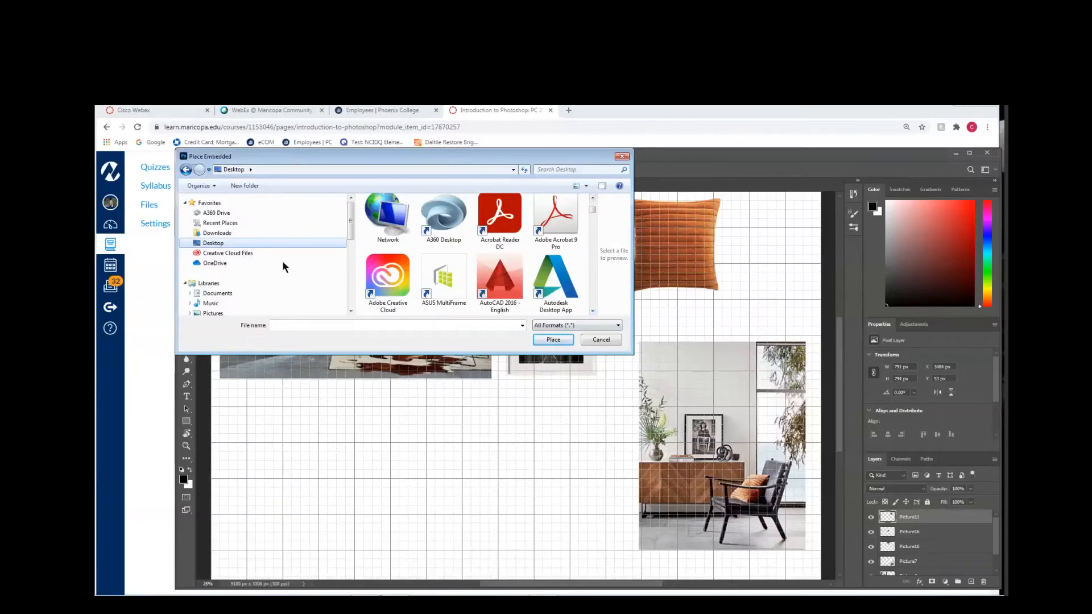
left_click_drag(296, 157, 283, 296)
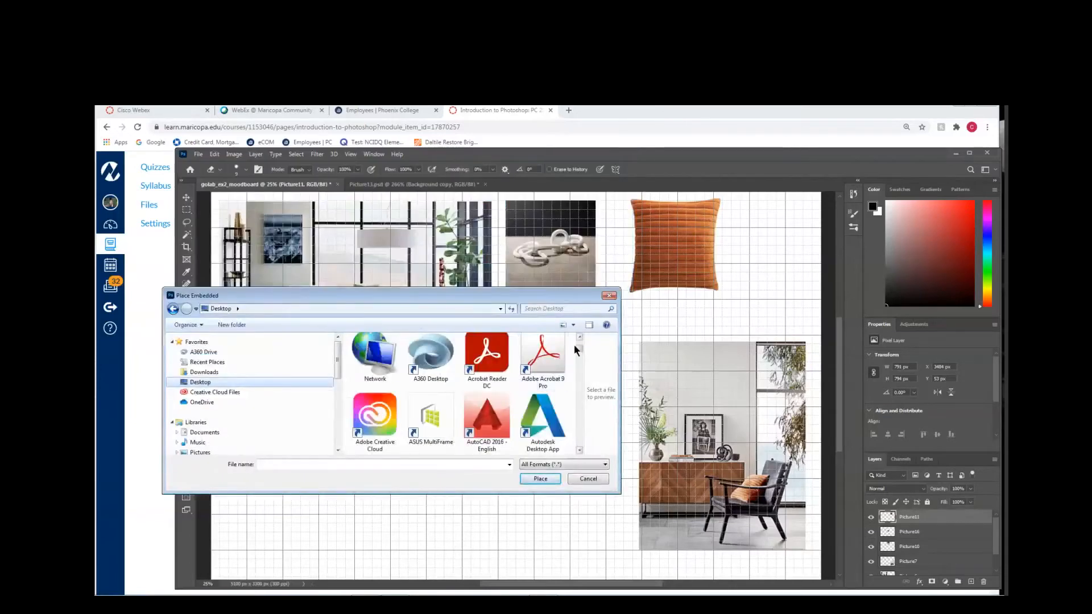
left_click_drag(580, 348, 536, 431)
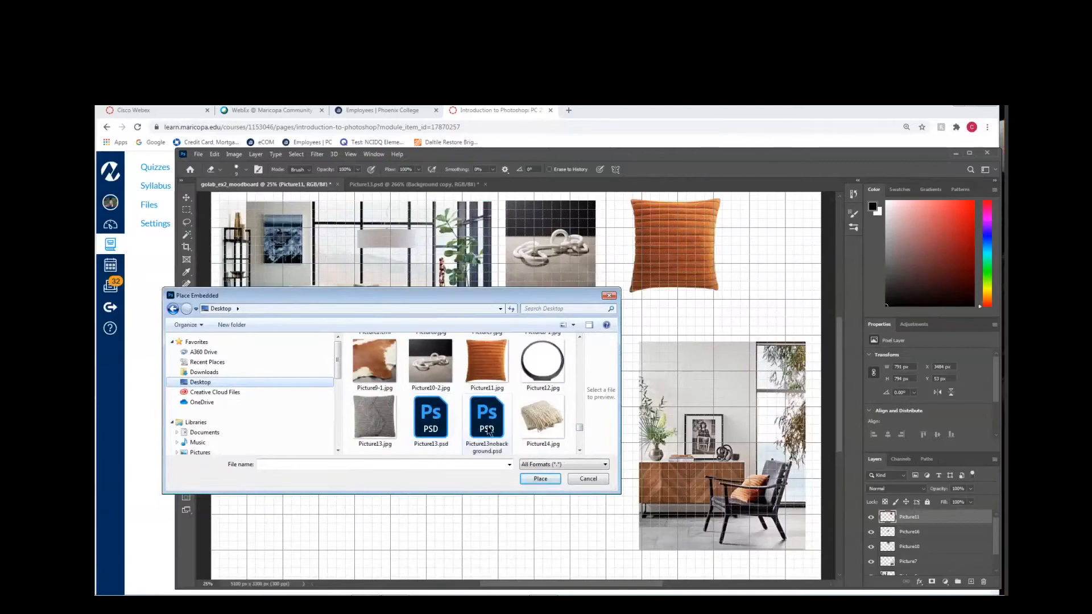
left_click(427, 417)
left_click(540, 478)
- Overlap the gray pillow on the orange pillow's lower-right corner and scale it down to about 726 px wide
left_click_drag(508, 355, 741, 242)
left_click_drag(810, 211, 774, 229)
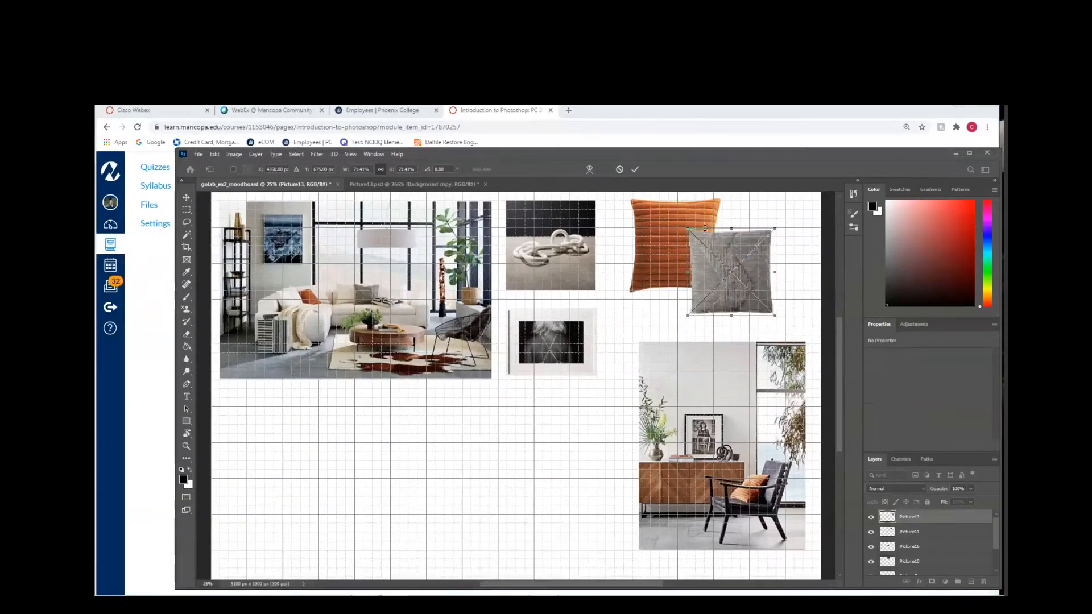
key("Return")
- Rasterize the gray pillow's Picture13 smart object layer for use with the Eraser tool
key("e")
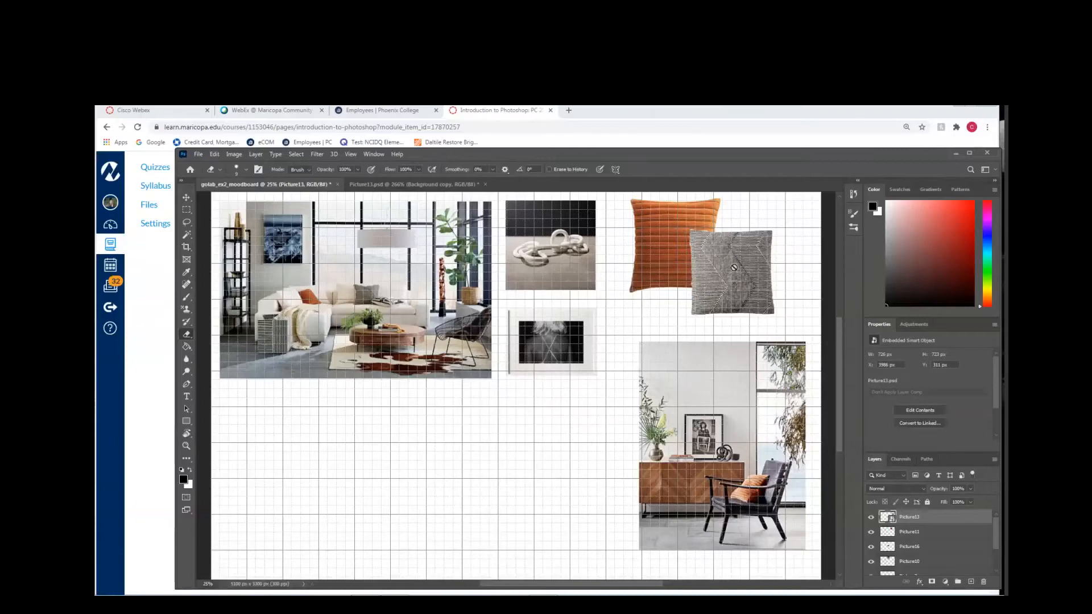
right_click(913, 518)
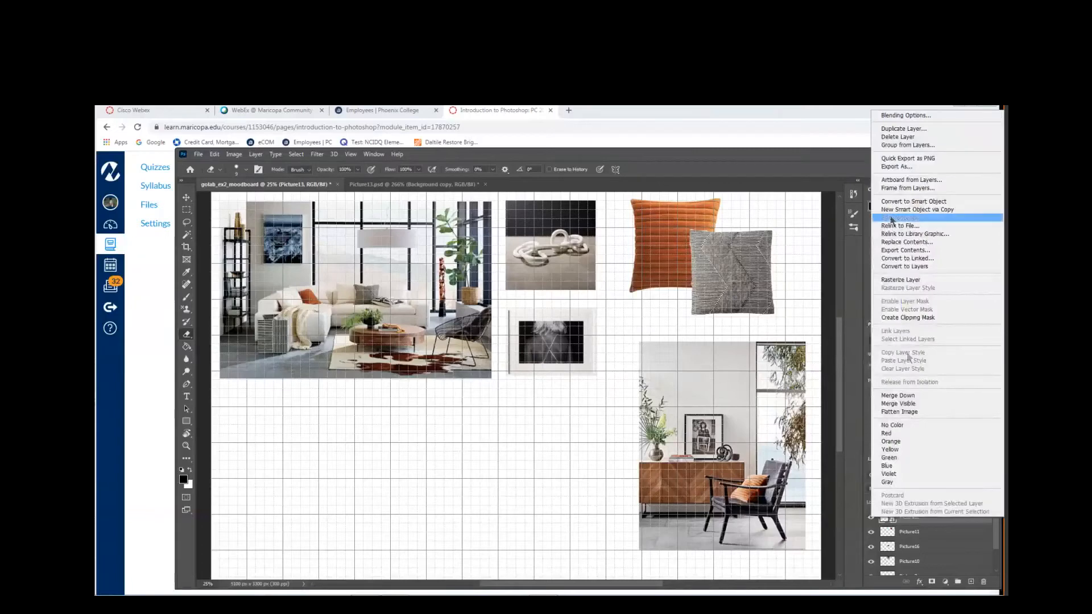
left_click(903, 280)
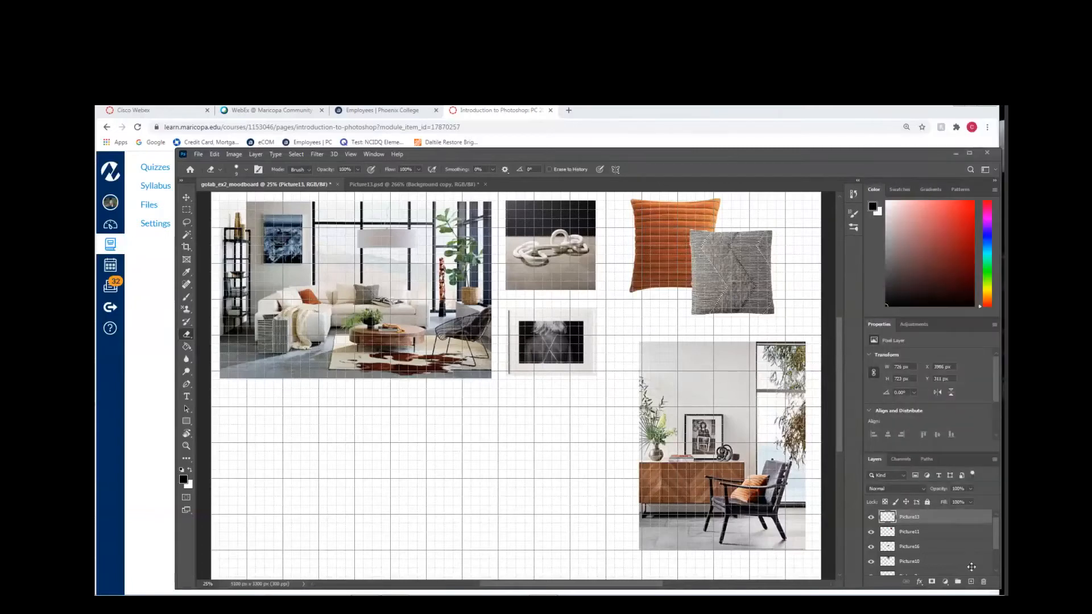
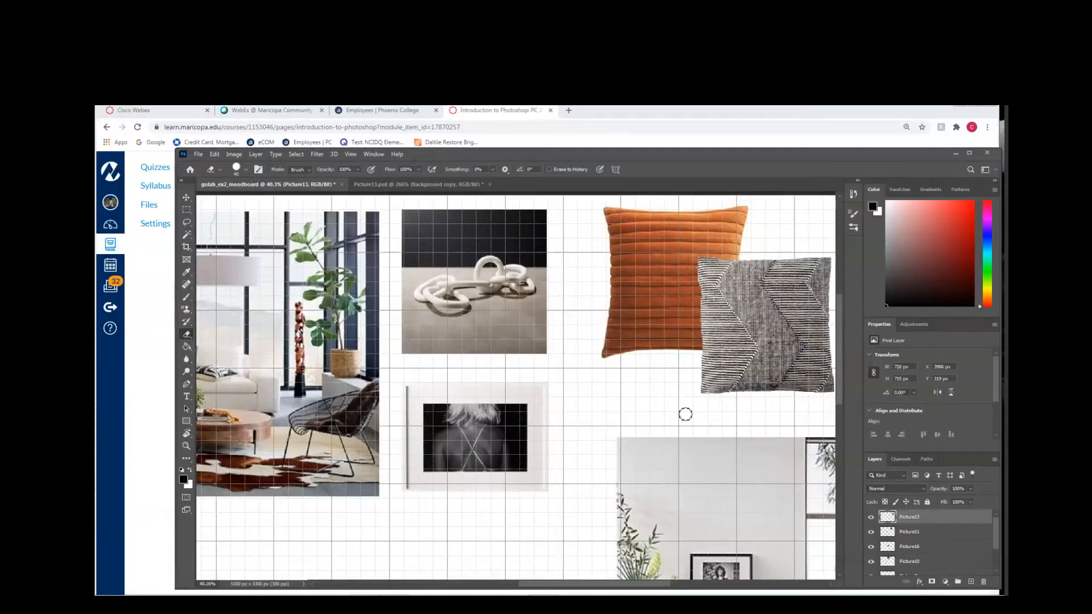
- Examine the overlapping pillows' edges up close and review the layout of the whole mood board
scroll(658, 385, "down", 1)
scroll(658, 386, "up", 2)
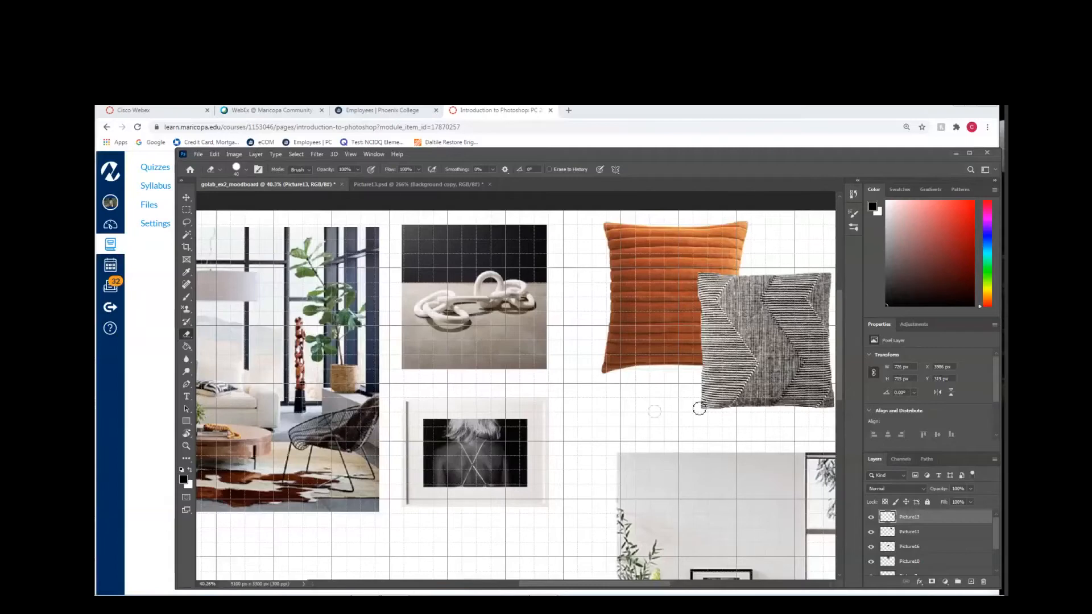
left_click(186, 446)
left_click(250, 171)
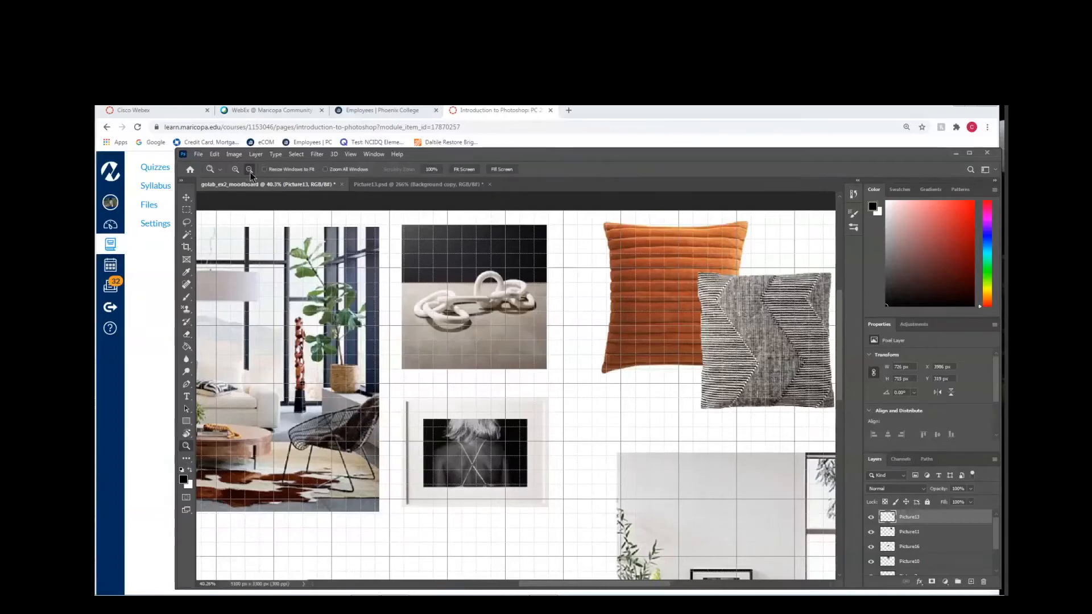
left_click(410, 340)
left_click(410, 340)
left_click_drag(597, 586, 569, 586)
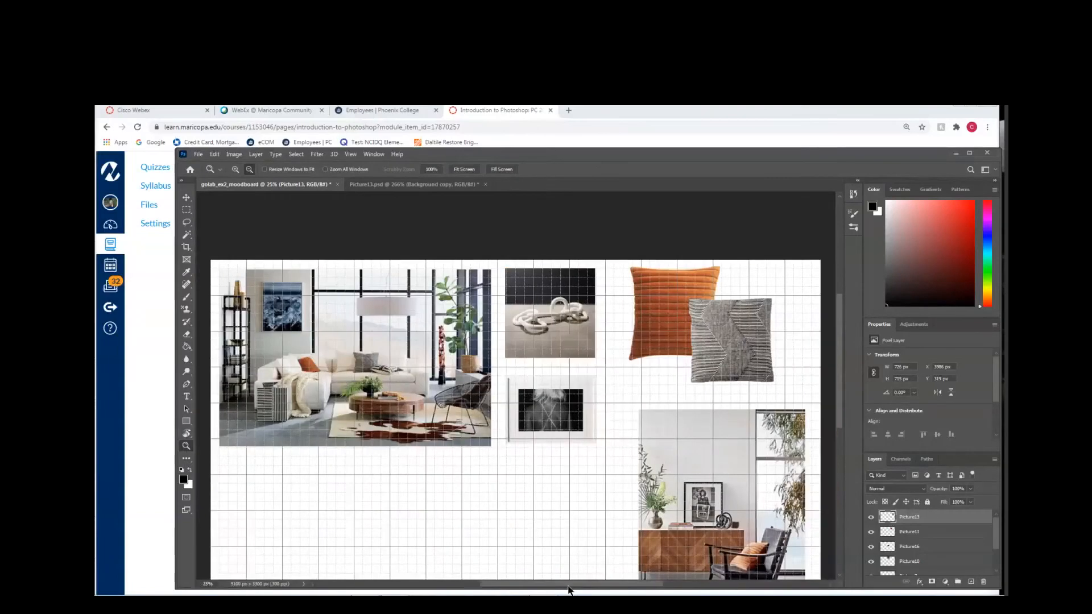
left_click_drag(838, 359, 838, 383)
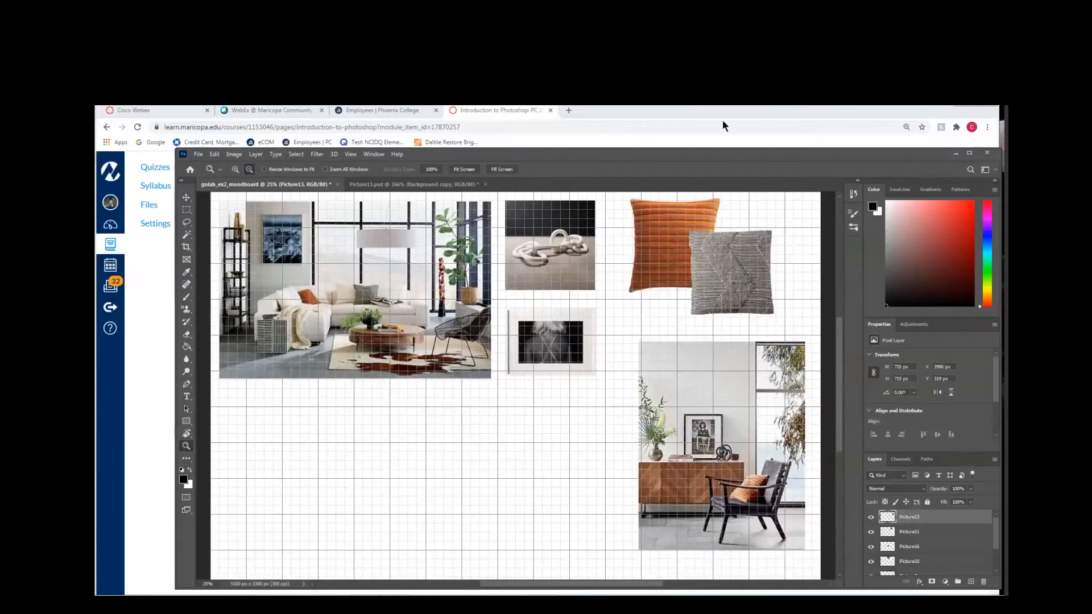
- Enlarge the Photoshop window and open Picture14.jpg from the Desktop as a separate document
left_click_drag(723, 154, 698, 114)
left_click(944, 114)
left_click(106, 107)
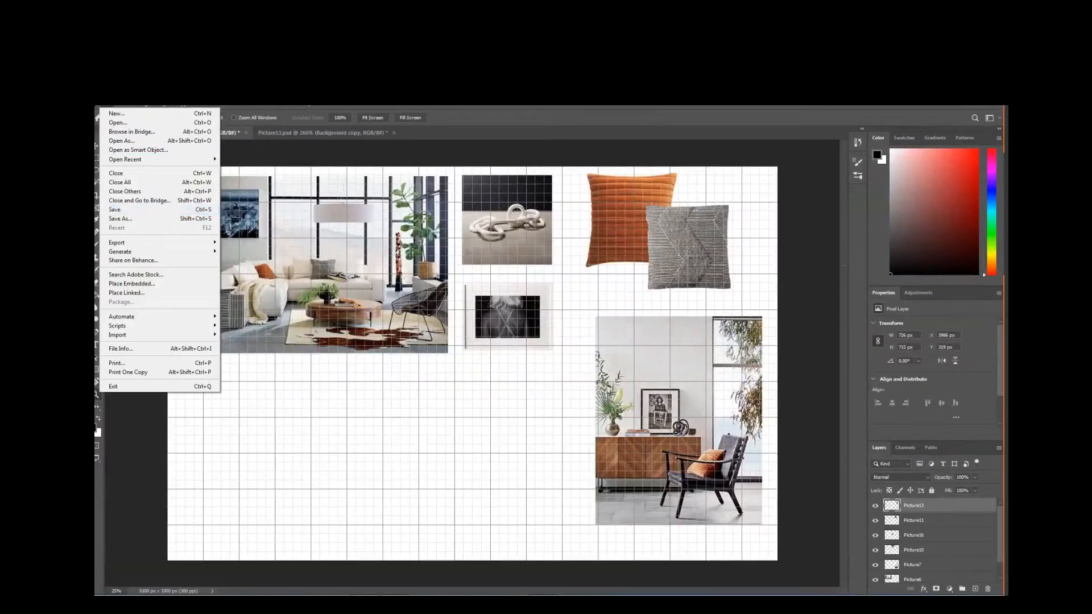
left_click(118, 124)
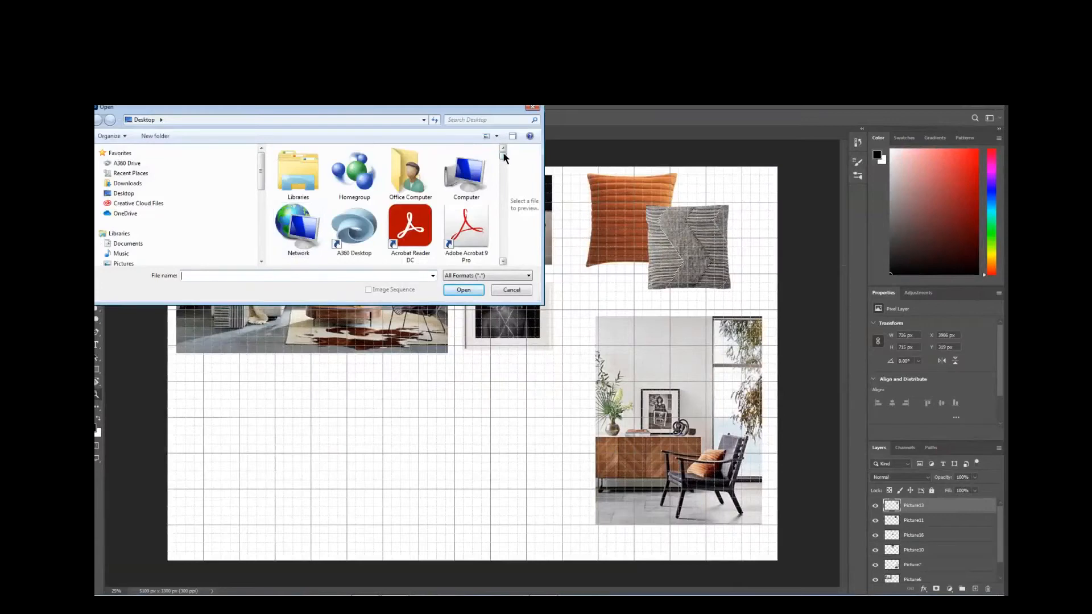
left_click_drag(503, 158, 504, 239)
left_click(466, 208)
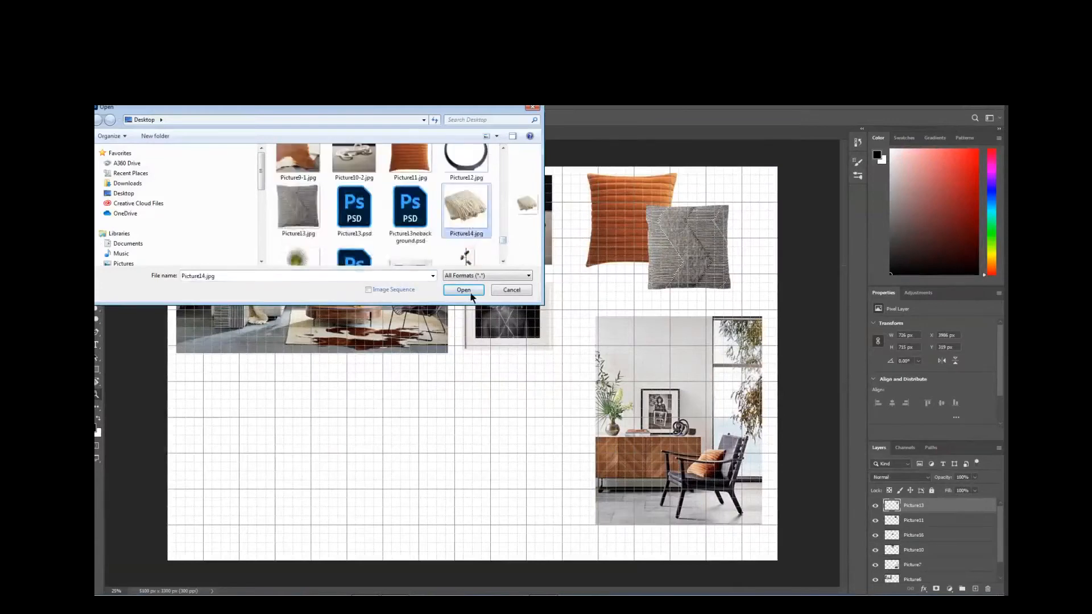
left_click(464, 291)
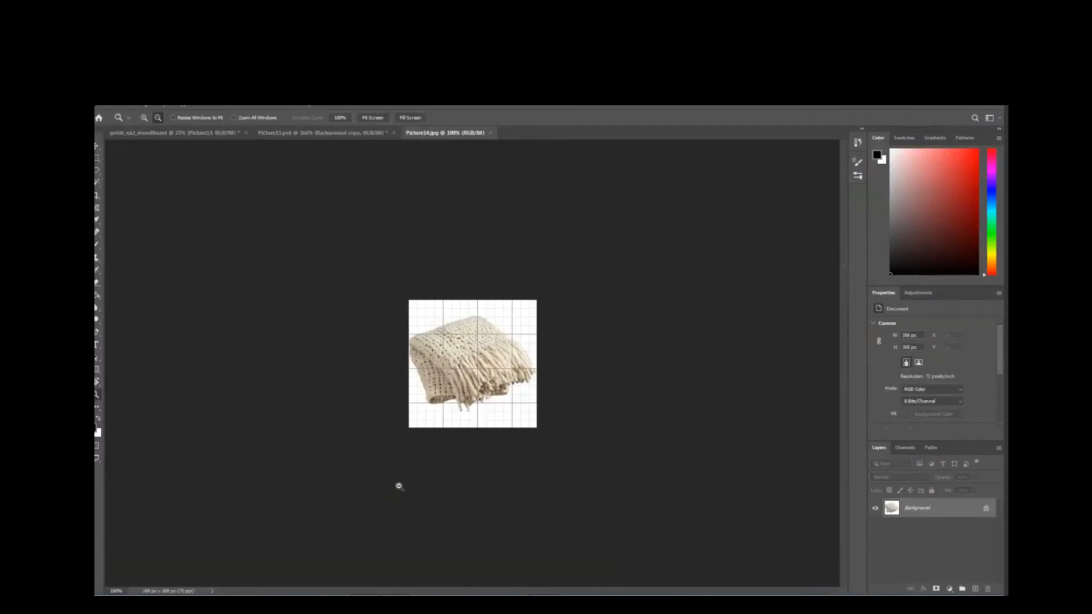
- Duplicate the throw blanket's Background layer as Background copy and hide the original Background layer
left_click(453, 483)
key("alt")
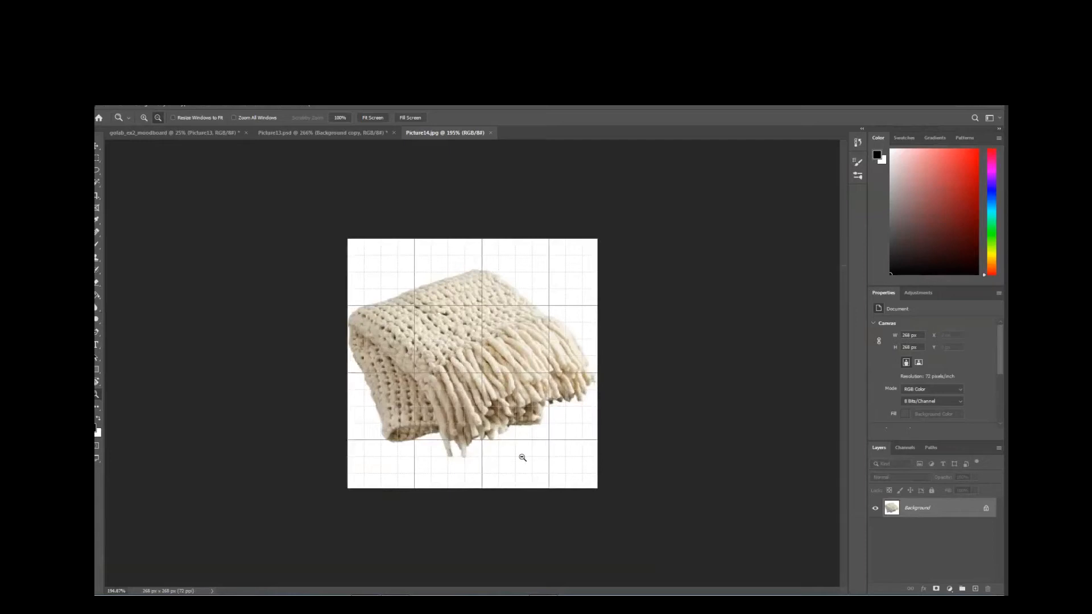
right_click(932, 509)
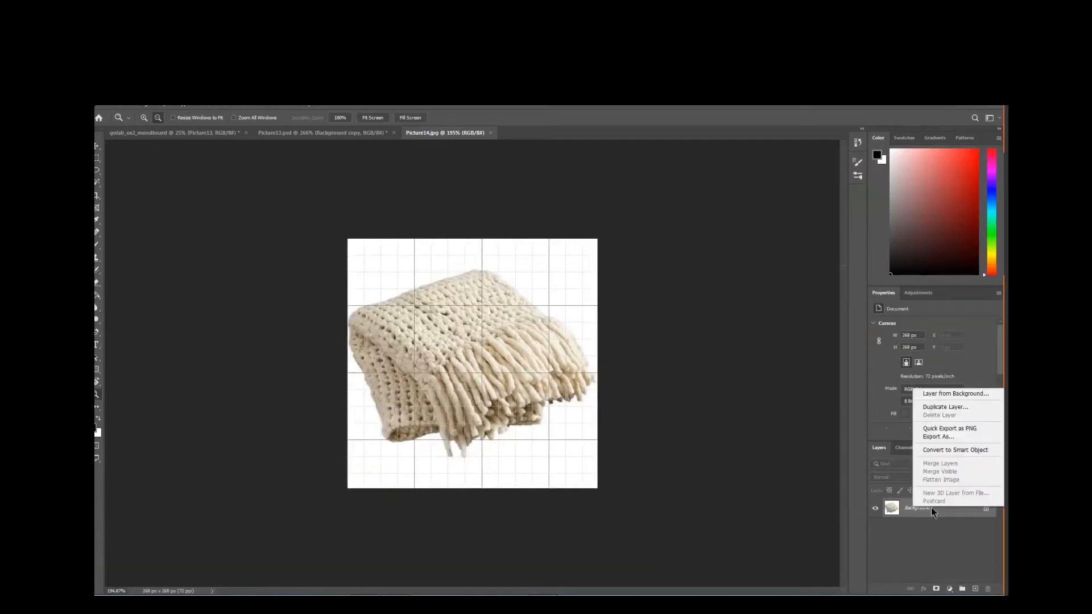
left_click(934, 406)
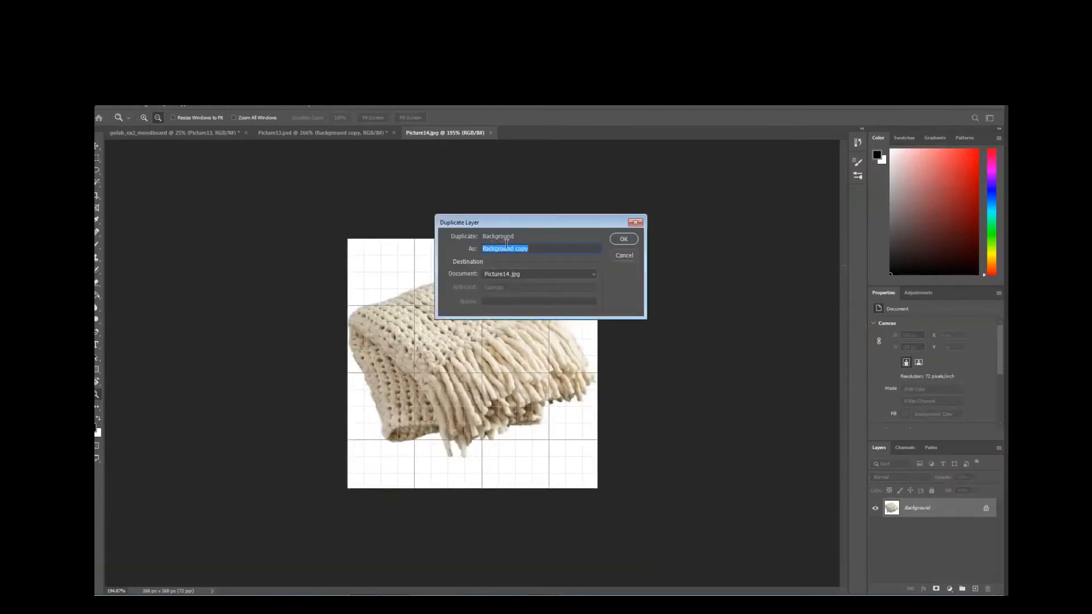
left_click(623, 239)
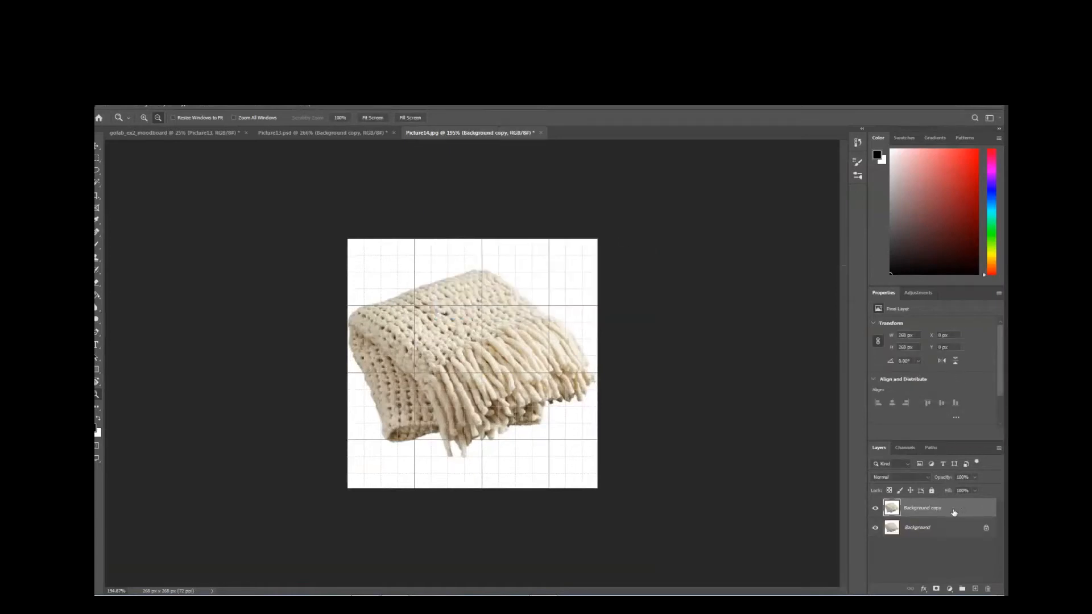
left_click(875, 529)
left_click(875, 529)
left_click(875, 530)
- Select the throw blanket with the Object Selection tool, using a rectangle that spans the entire image
left_click(96, 187)
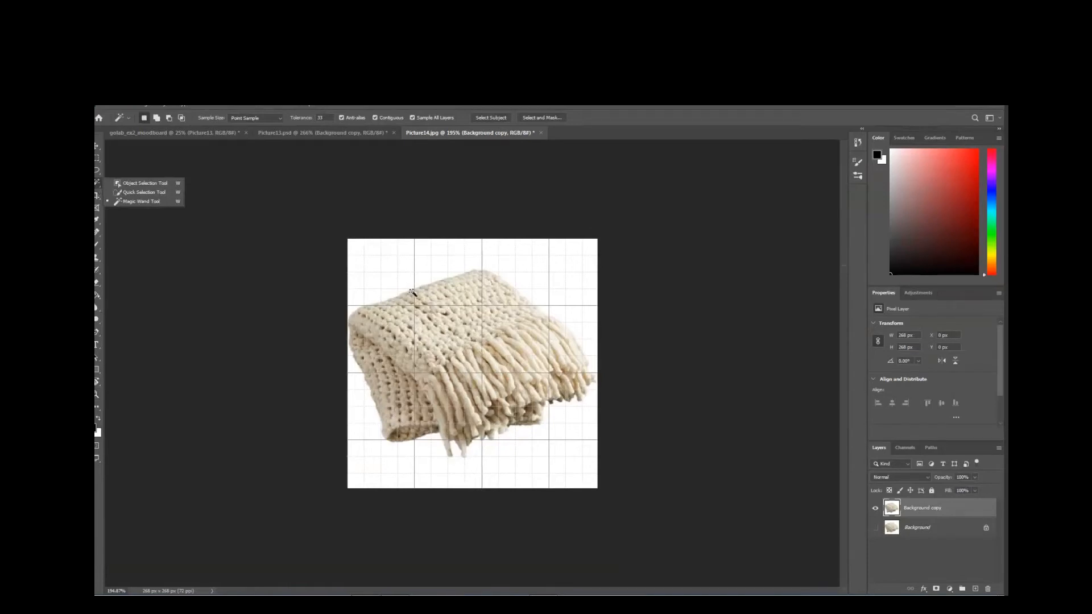
left_click(138, 185)
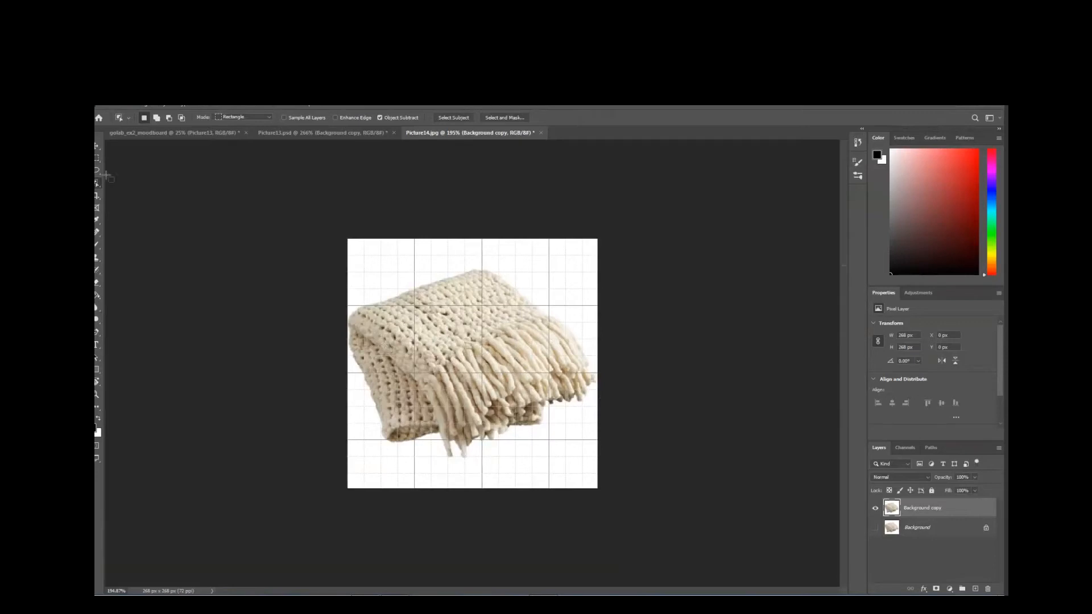
right_click(923, 511)
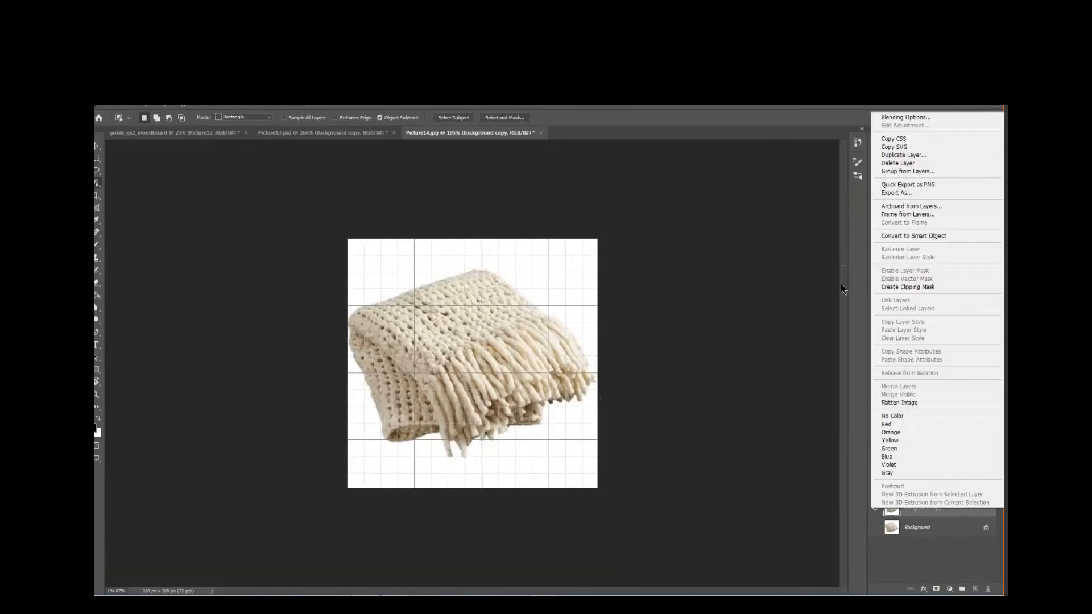
left_click(97, 186)
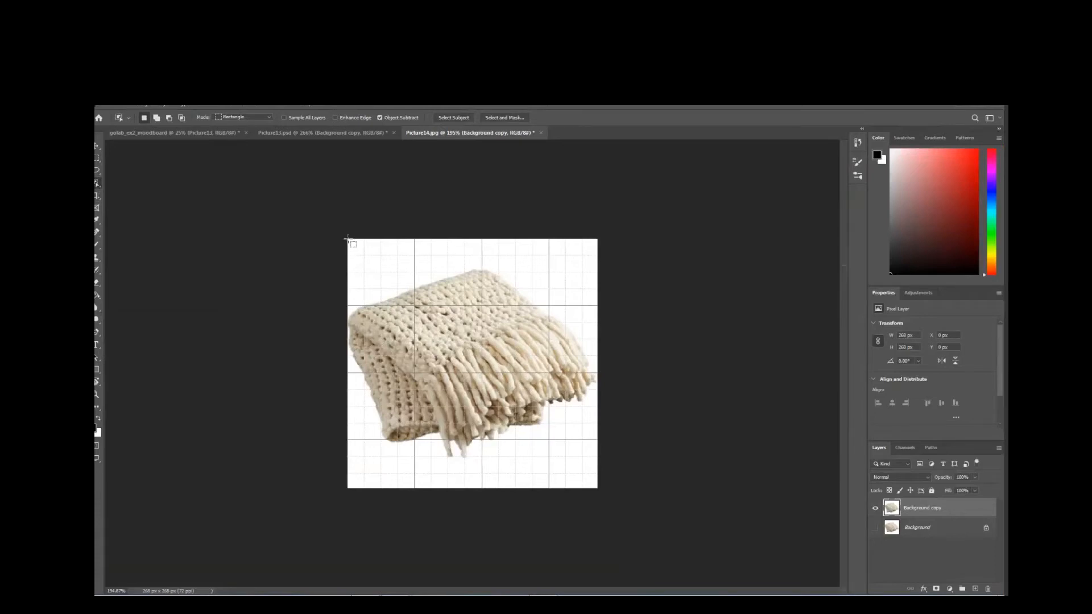
left_click_drag(349, 239, 595, 486)
- Paste the copied throw blanket into the mood board as a new layer and activate the Move tool
left_click(176, 138)
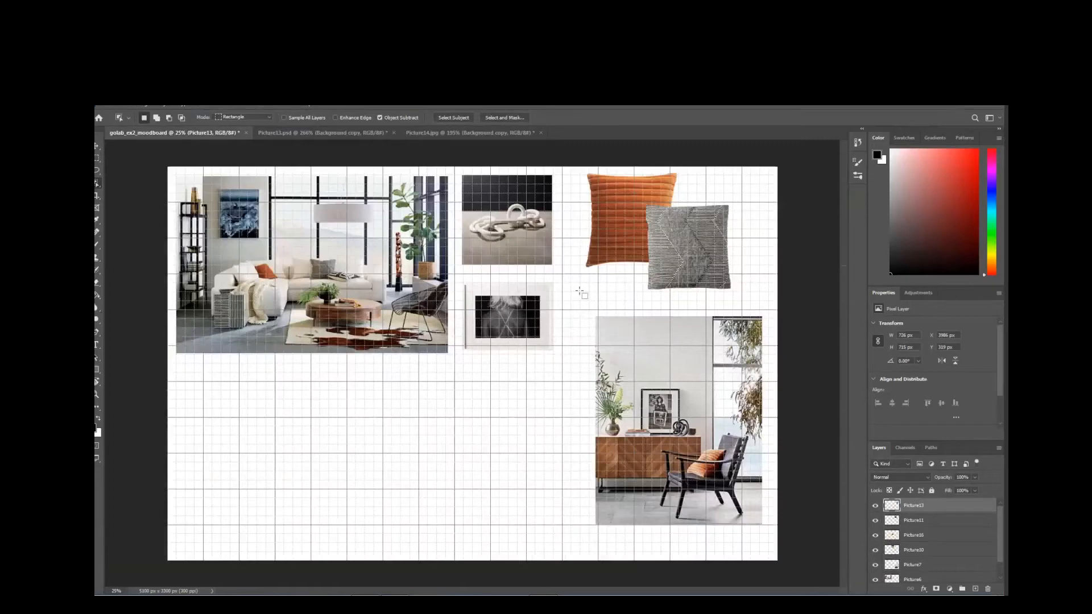
key("ctrl+v")
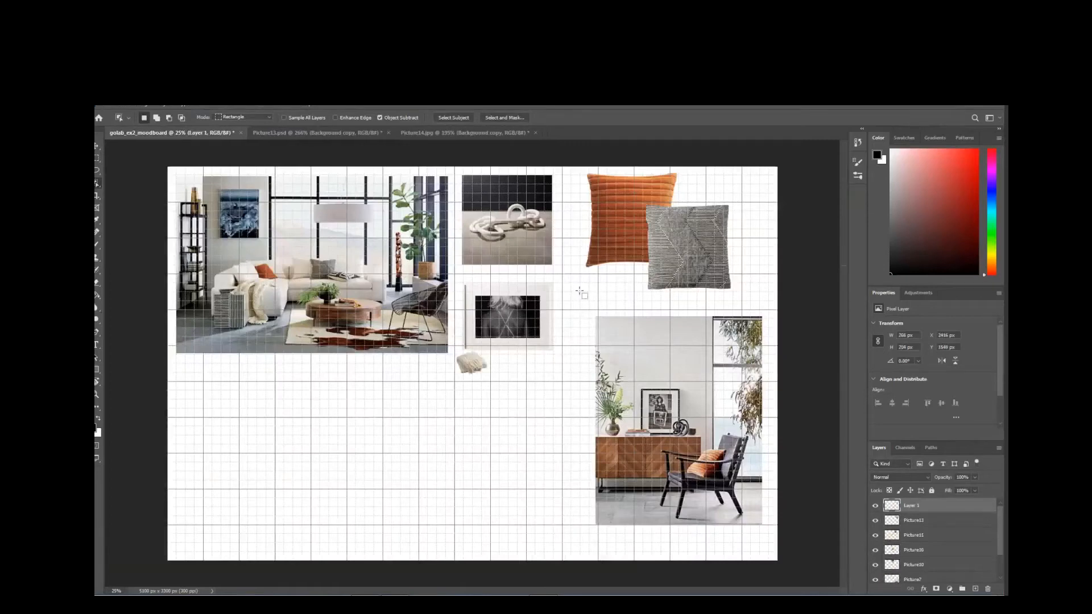
left_click(97, 149)
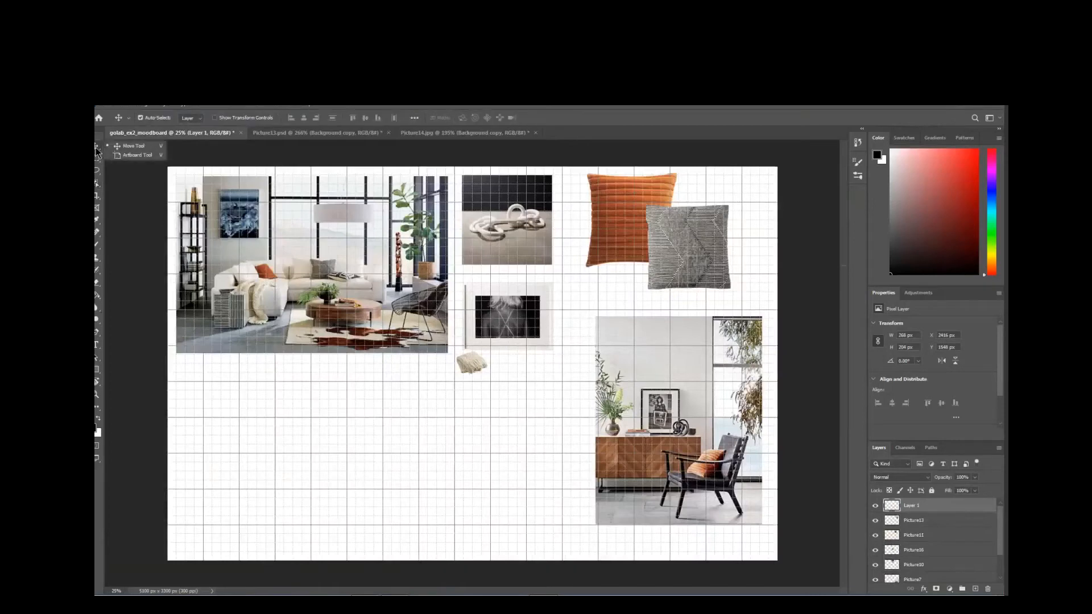
- Move the throw blanket into the gap between the orange pillow and the sideboard photo
left_click(505, 398)
left_click_drag(471, 367, 605, 288)
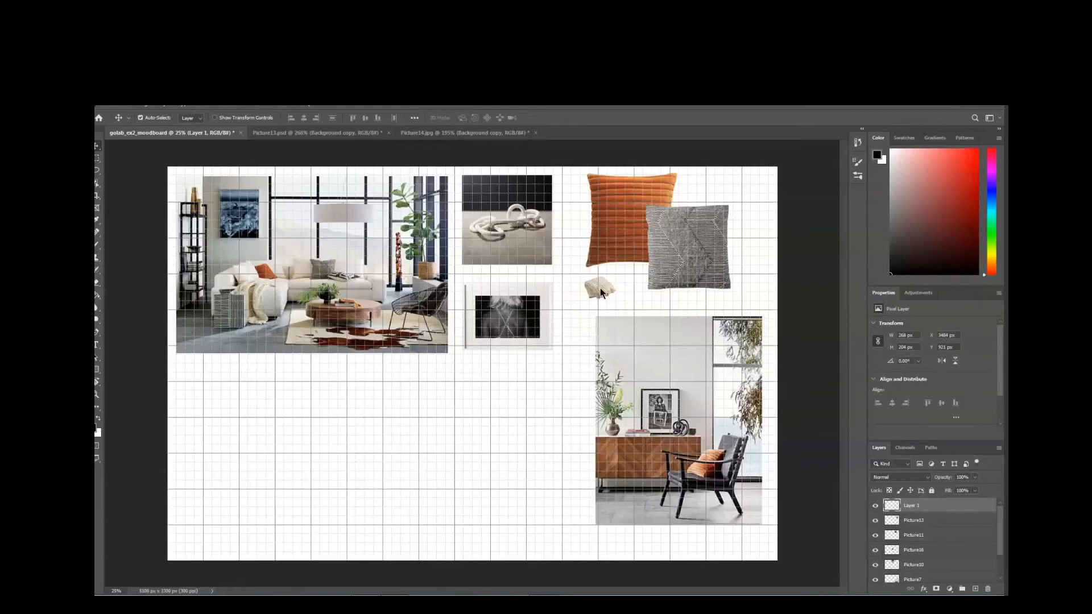
mouse_move(601, 289)
left_mouse_down()
mouse_move(634, 273)
mouse_move(627, 295)
mouse_move(616, 294)
left_mouse_up()
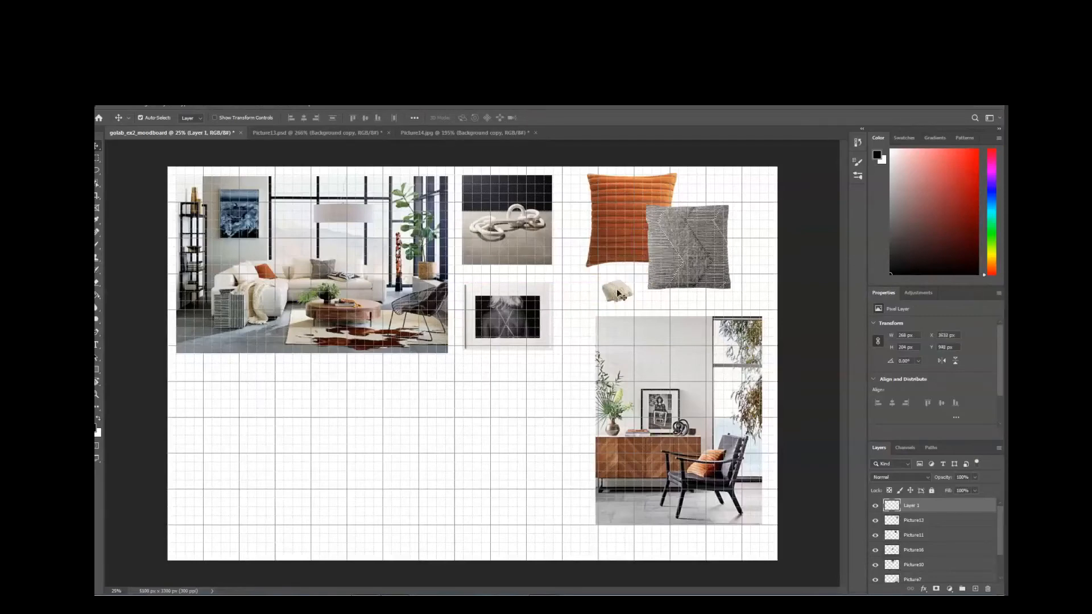
left_click(510, 237)
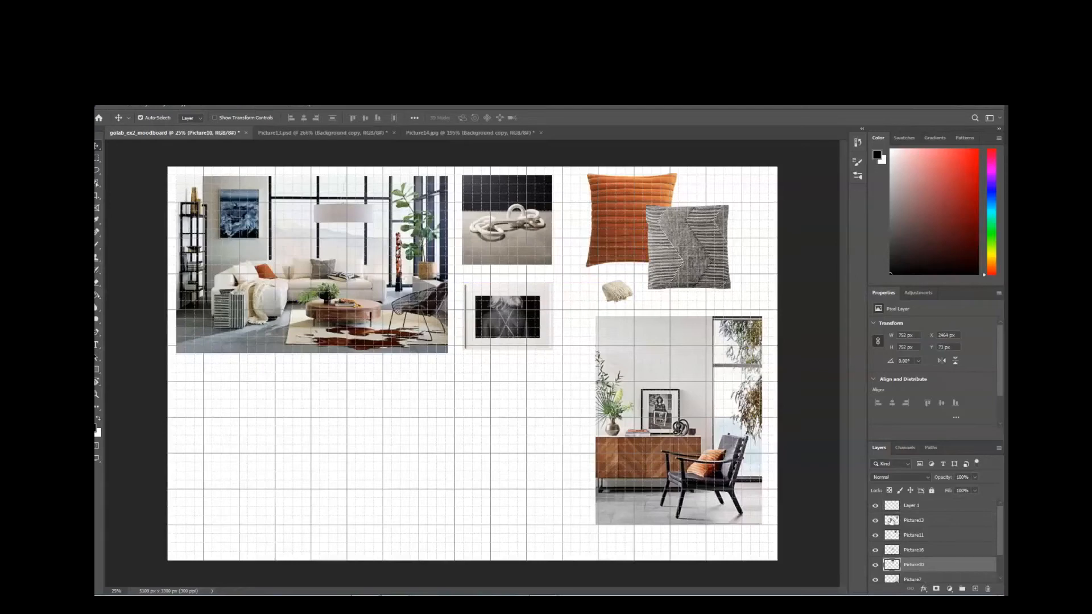
- Rename the throw blanket's layer, Layer 1, as 14 Throw
left_click(615, 293)
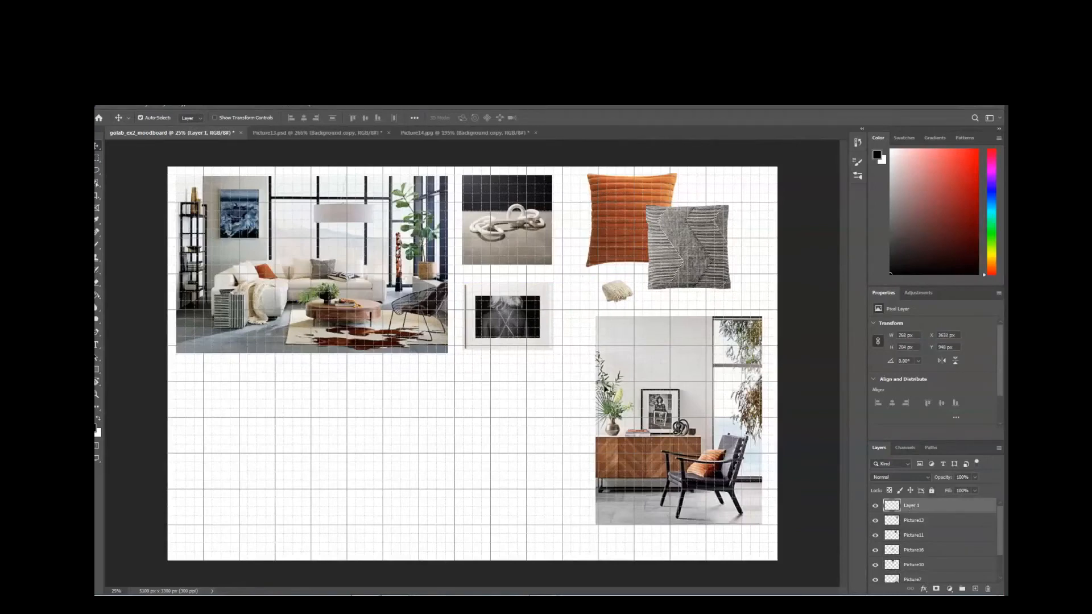
double_click(914, 506)
left_click(925, 504)
key("BackSpace")
key("BackSpace")
key("BackSpace")
type("Throw")
type("4")
key("Return")
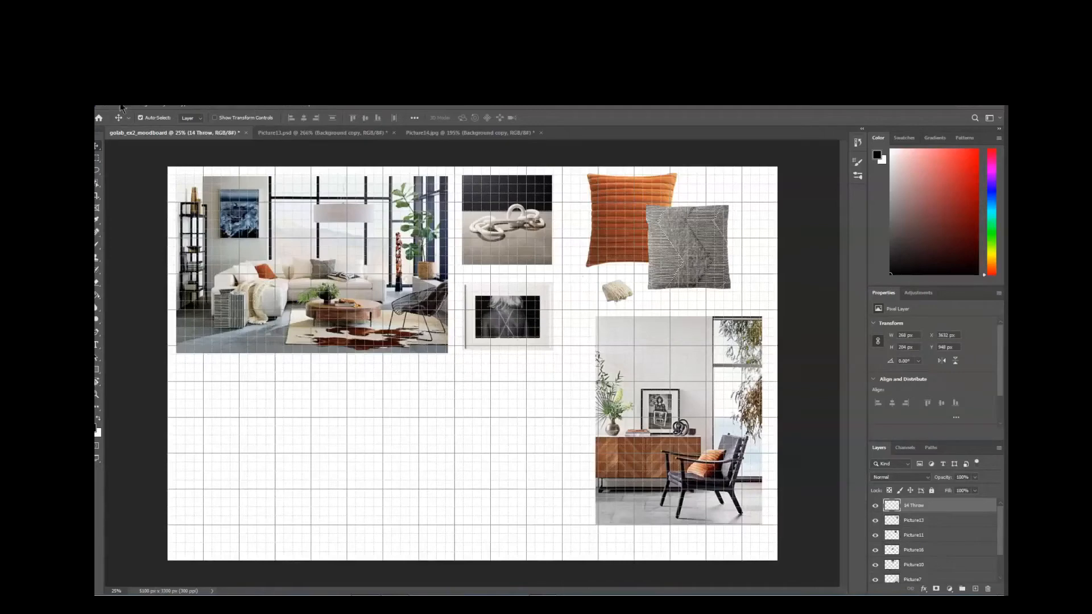
- Scale the throw blanket to about 315% and position it overlapping the lower parts of both pillows
left_click(123, 108)
mouse_move(142, 322)
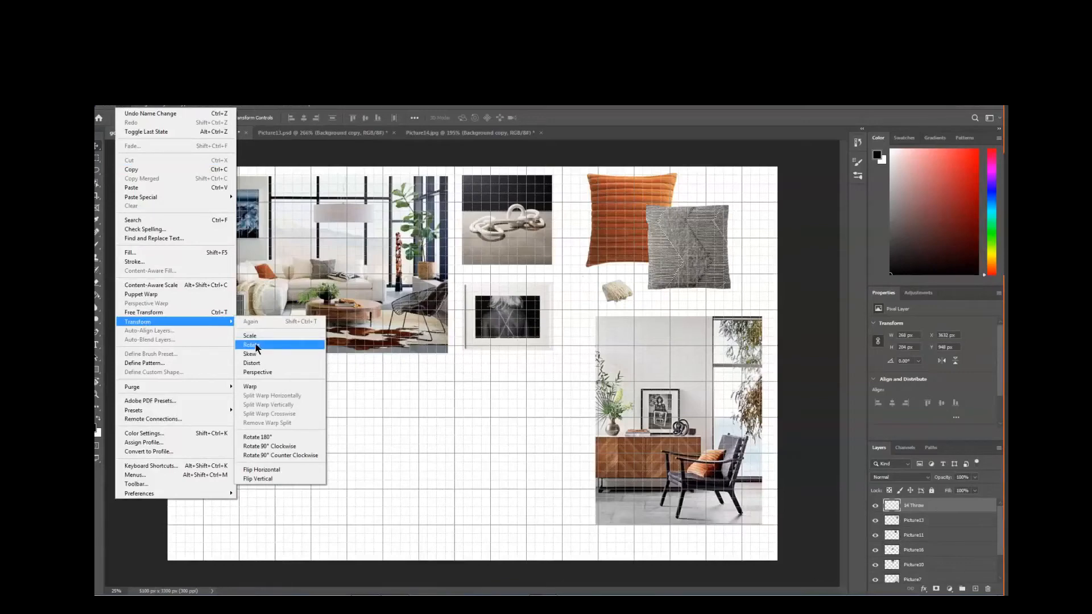
left_click(256, 345)
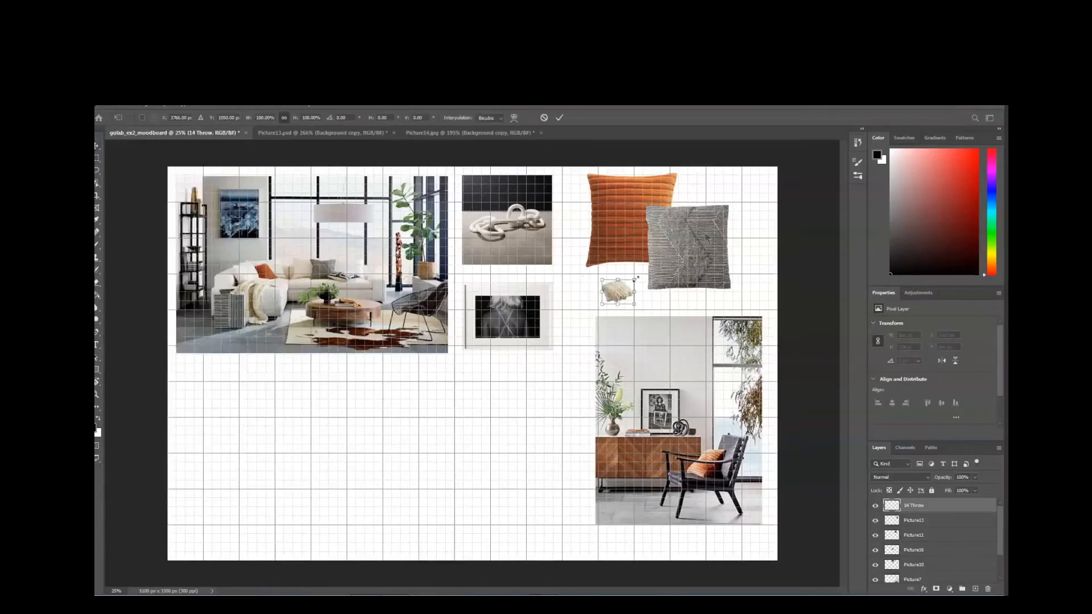
left_click_drag(635, 278, 699, 236)
left_click_drag(639, 274, 627, 279)
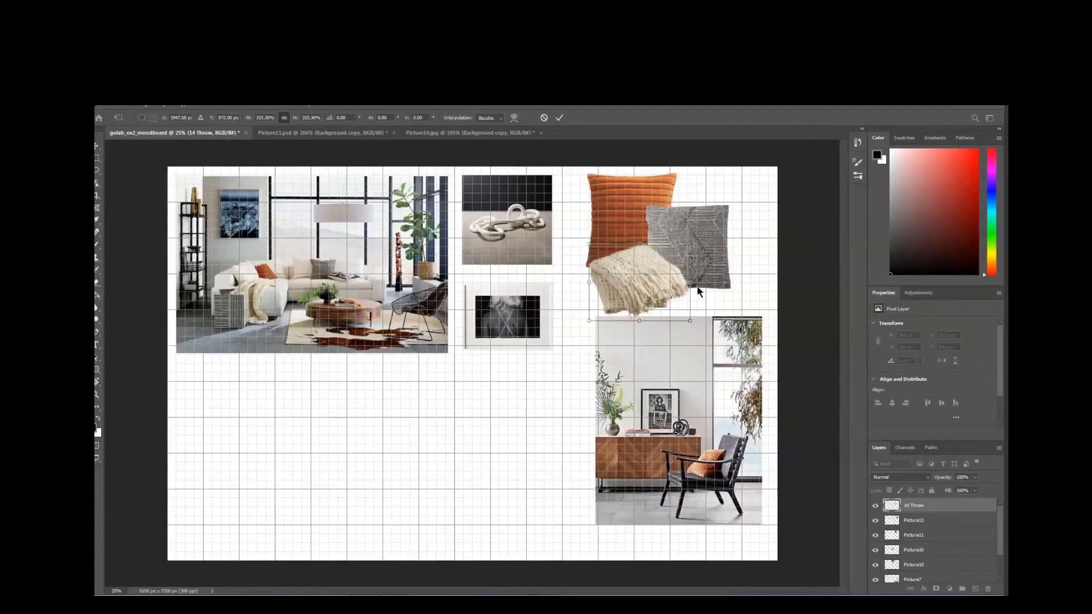
- Rotate the throw blanket clockwise by about 4.7 degrees and apply the transformation
left_click(125, 108)
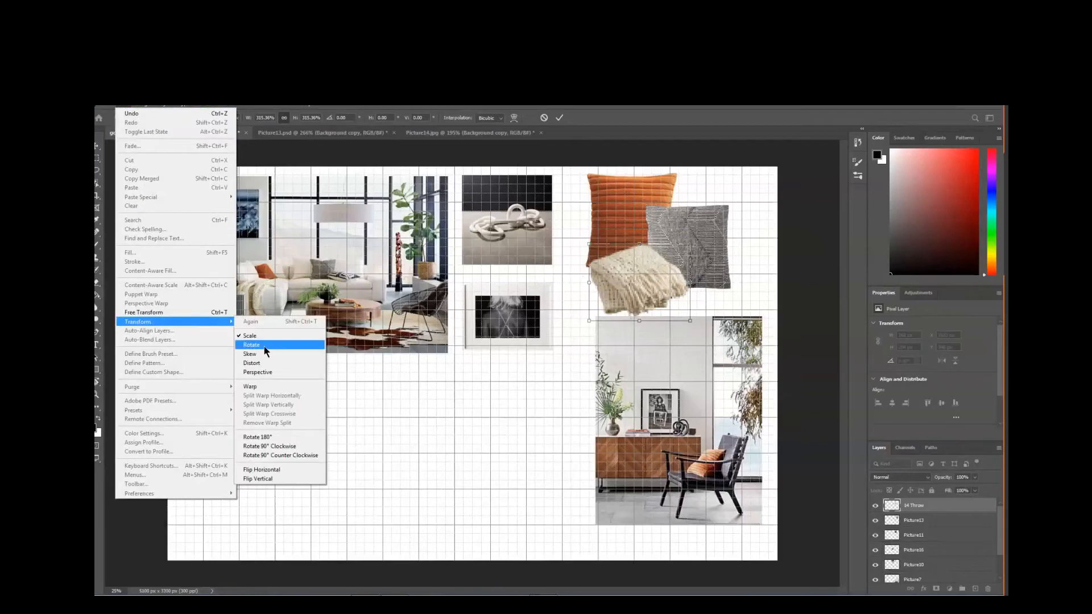
left_click(265, 346)
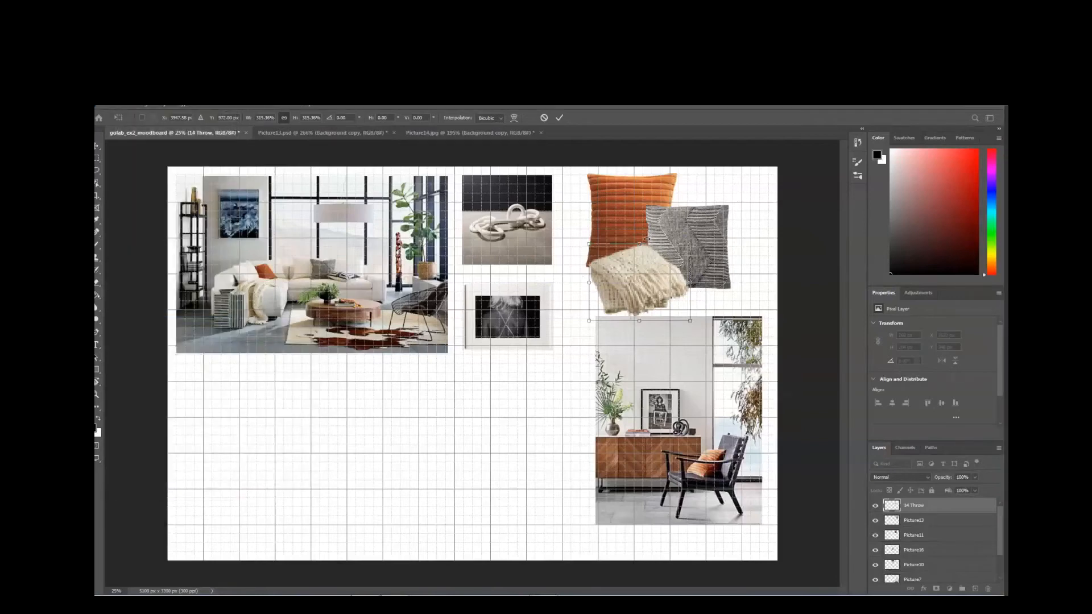
left_click_drag(646, 239, 651, 239)
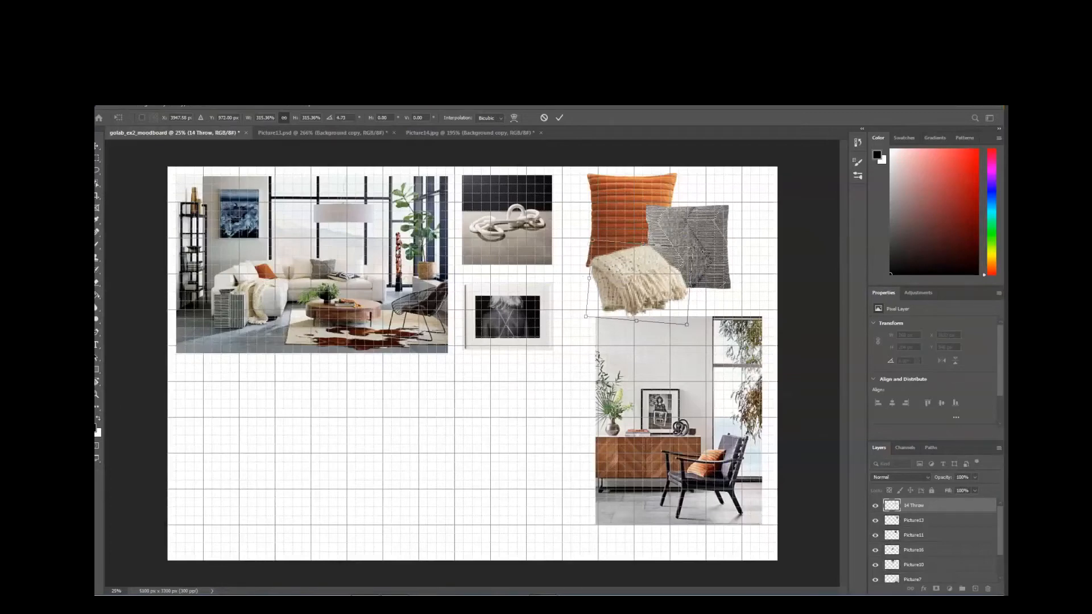
key("Return")
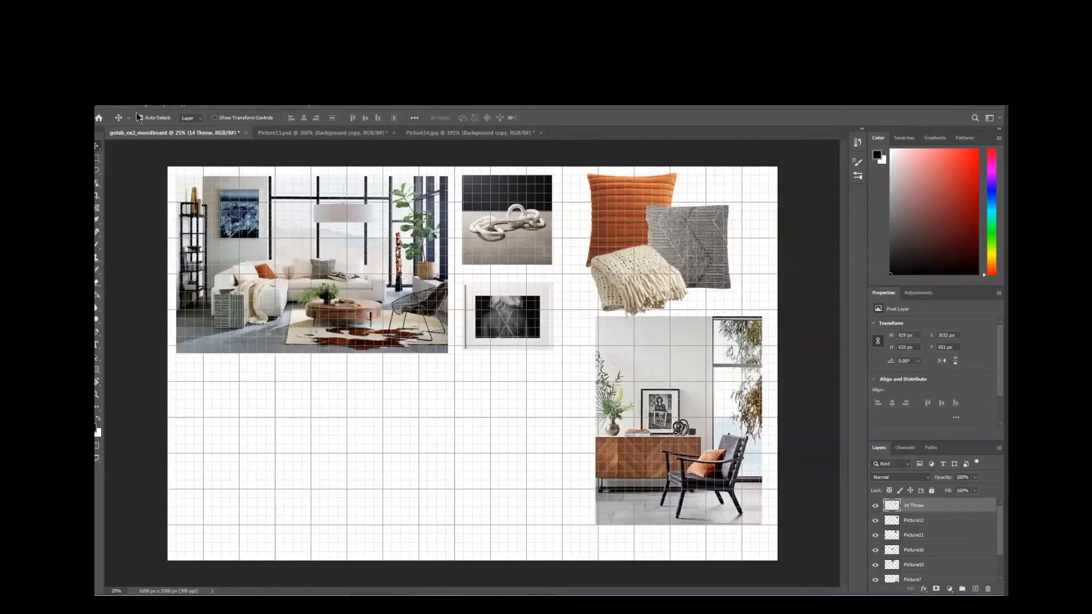
- Place Picture12.jpg from the Desktop into the mood board as an embedded image
left_click(110, 108)
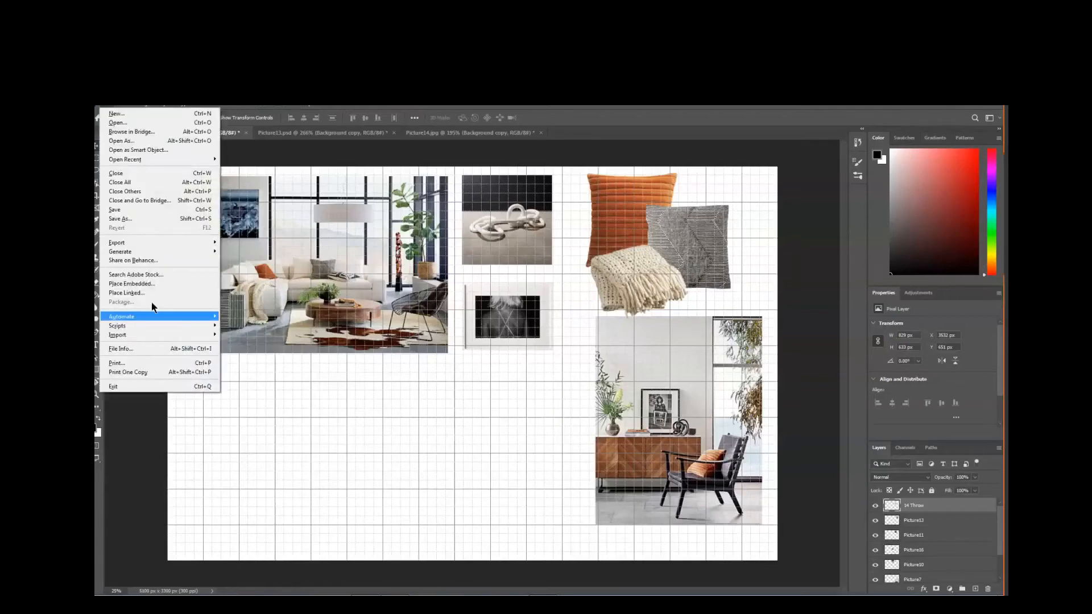
left_click(154, 284)
left_click_drag(502, 156, 496, 239)
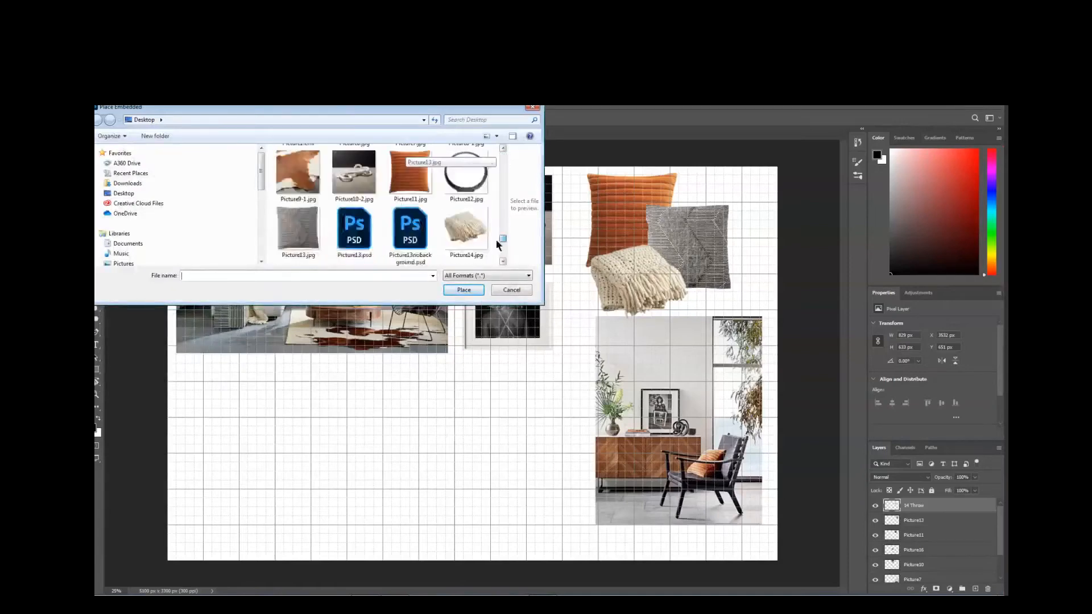
left_click(466, 188)
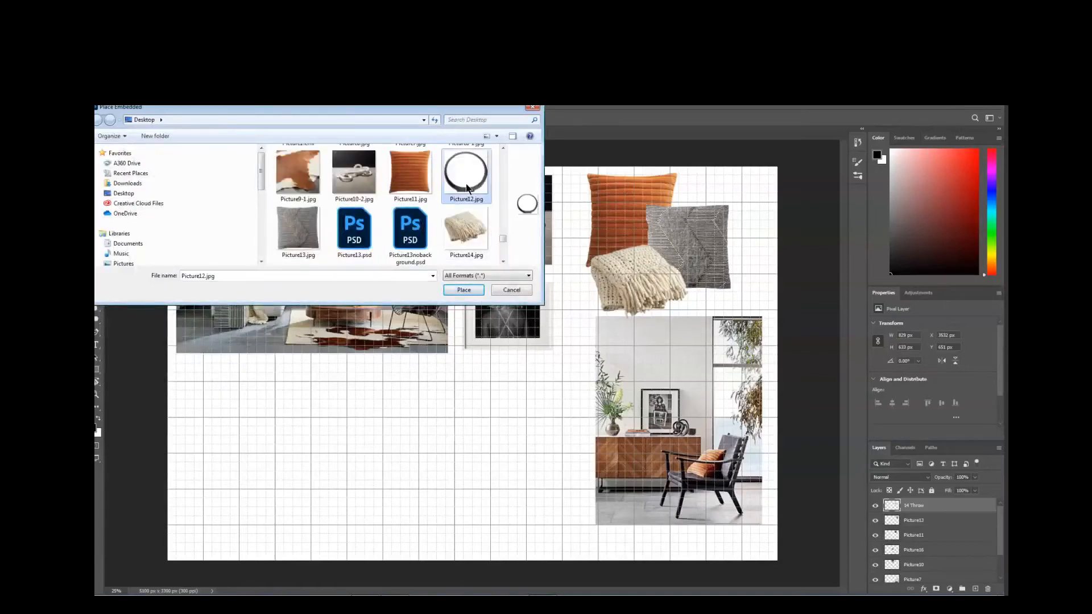
left_click(464, 291)
- Position the black ring image below the living room photo, aligned with its left edge, and rasterize the Picture12 layer
left_click_drag(416, 358, 225, 394)
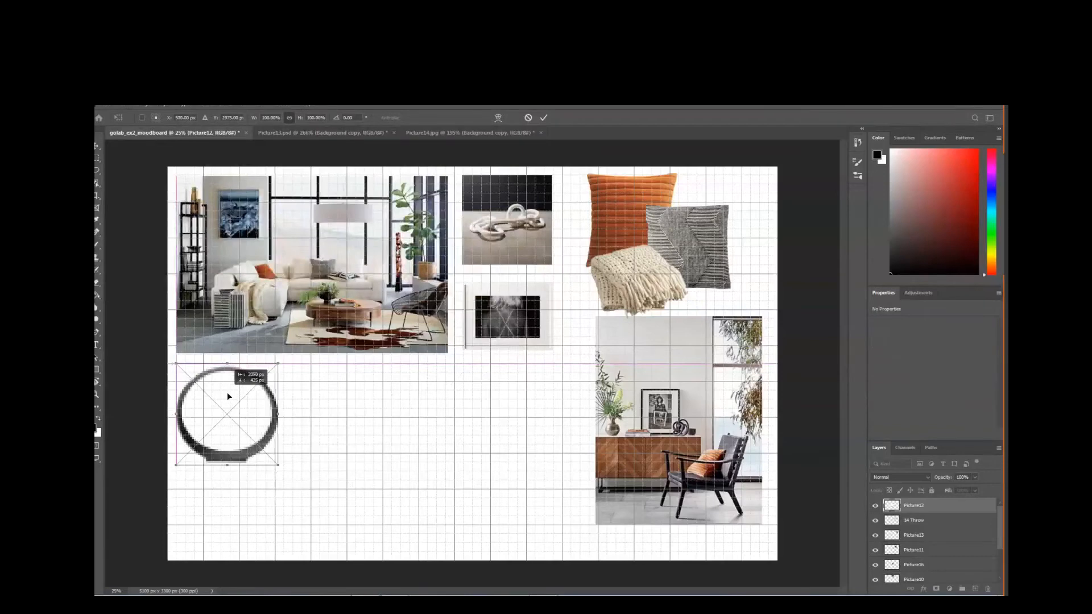
left_click_drag(227, 395, 227, 396)
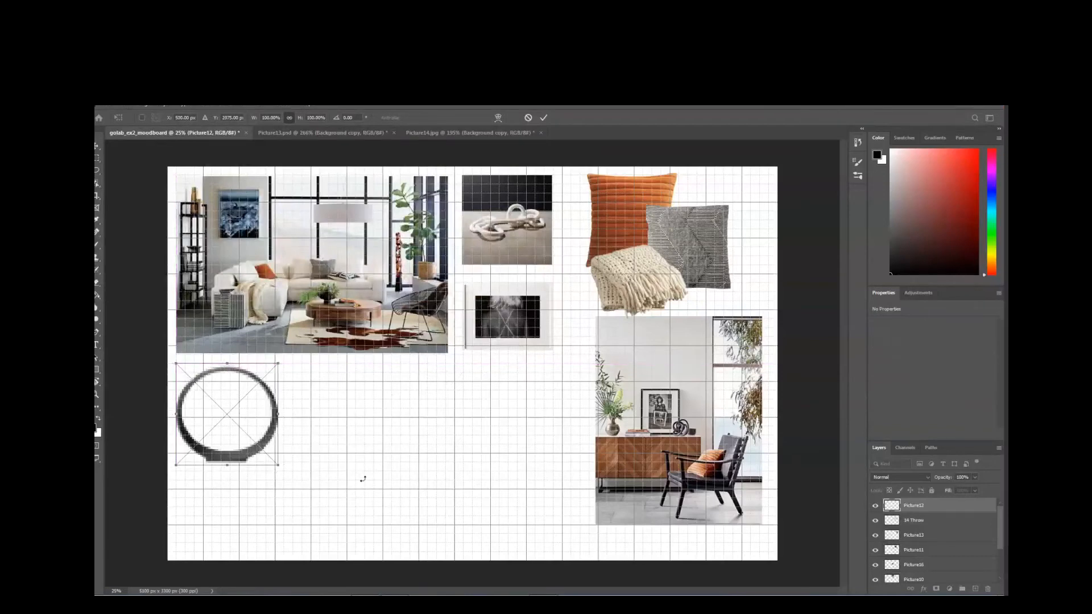
key("Return")
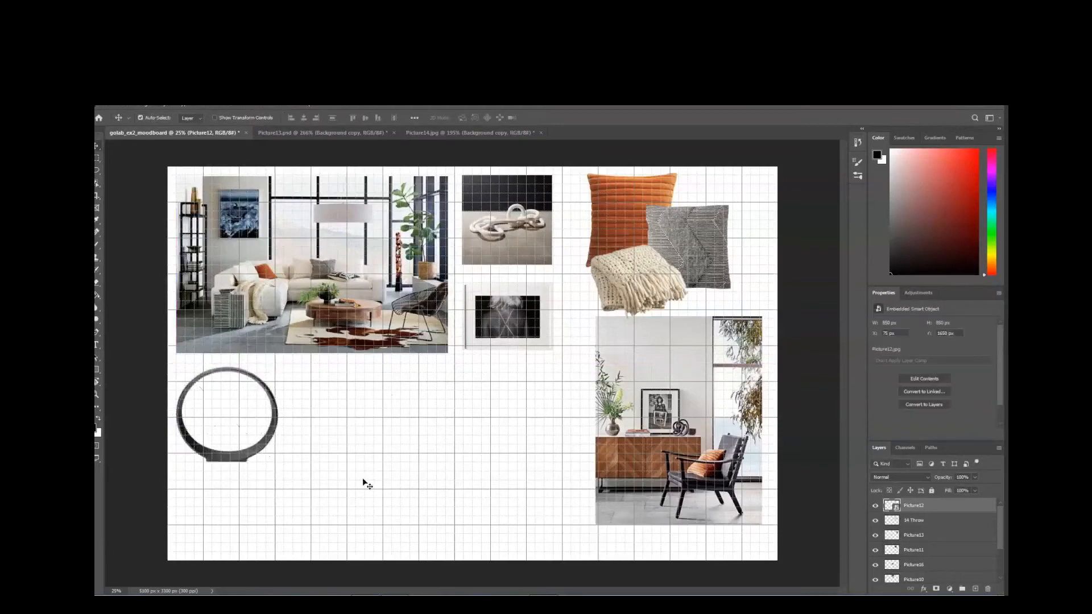
right_click(932, 508)
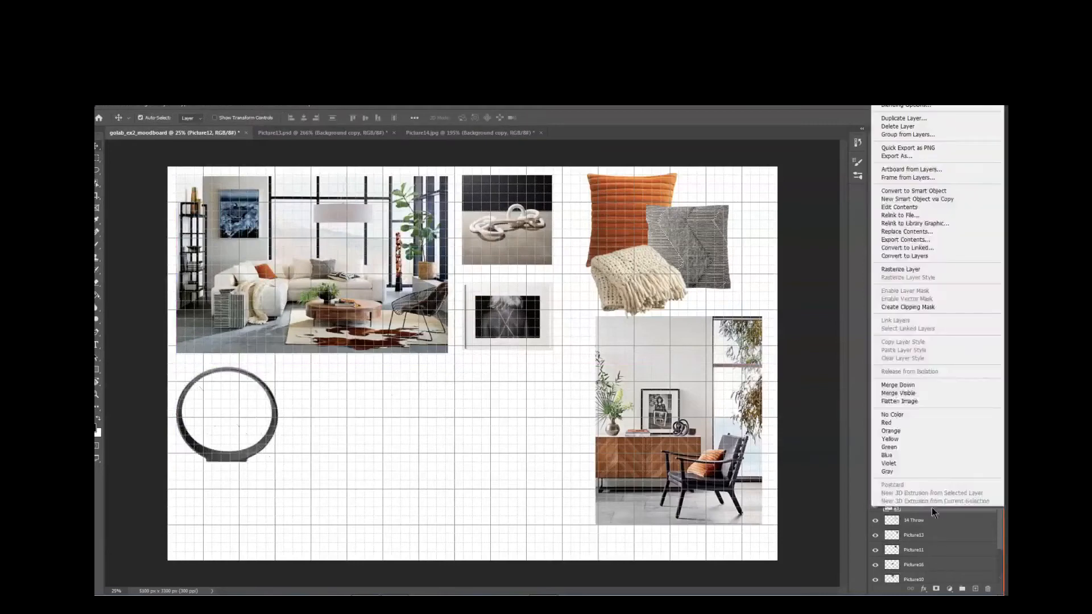
left_click(916, 270)
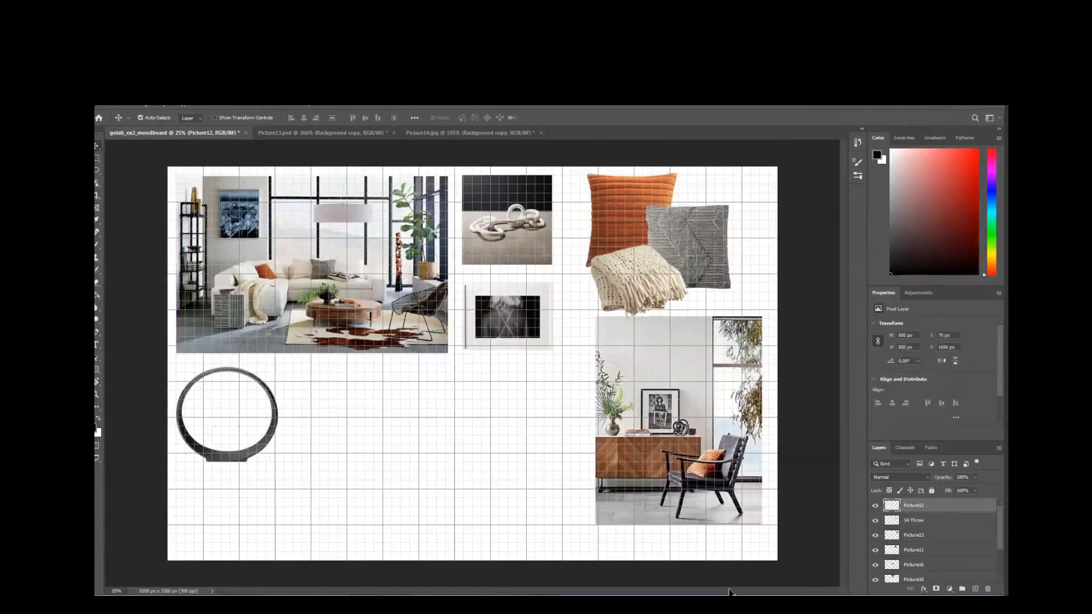
- Place the cowhide image Picture9-1.jpg from the Desktop into the mood board as an embedded image
left_click(112, 107)
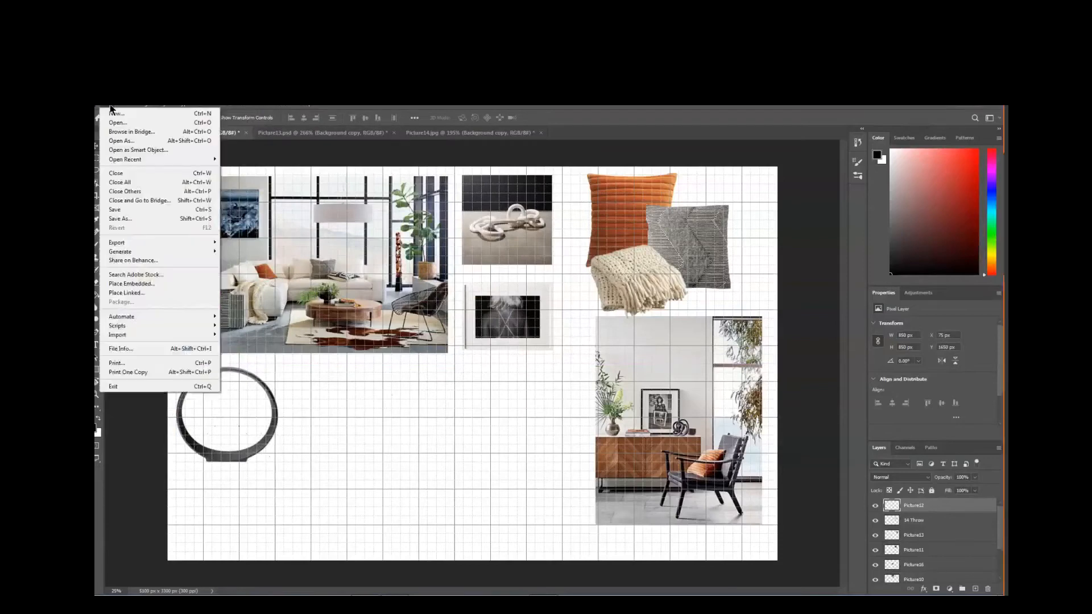
left_click(139, 284)
left_click_drag(502, 154, 501, 234)
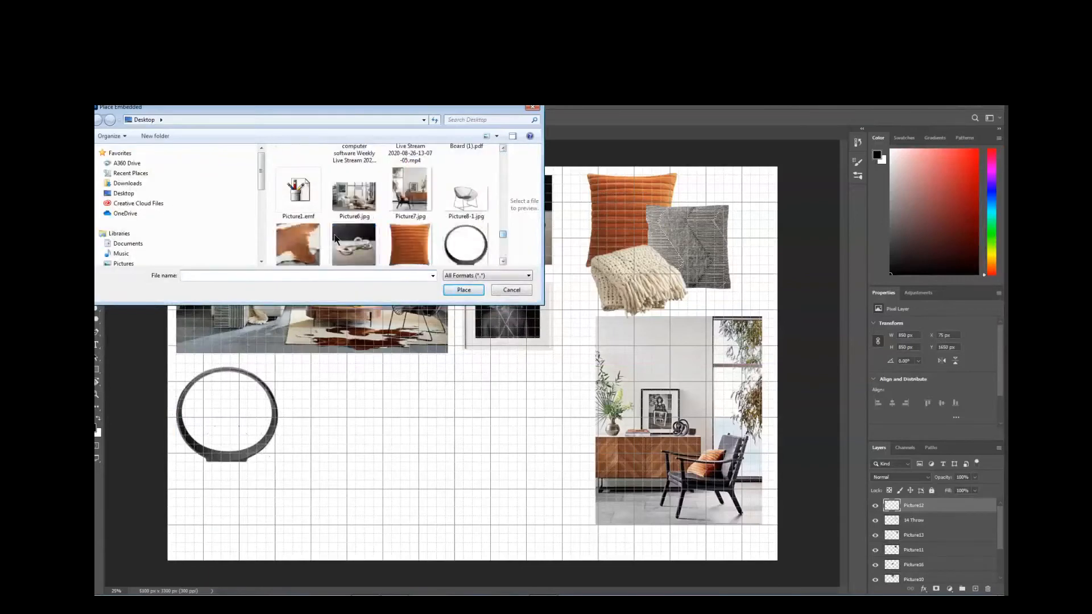
left_click(502, 260)
left_click(282, 224)
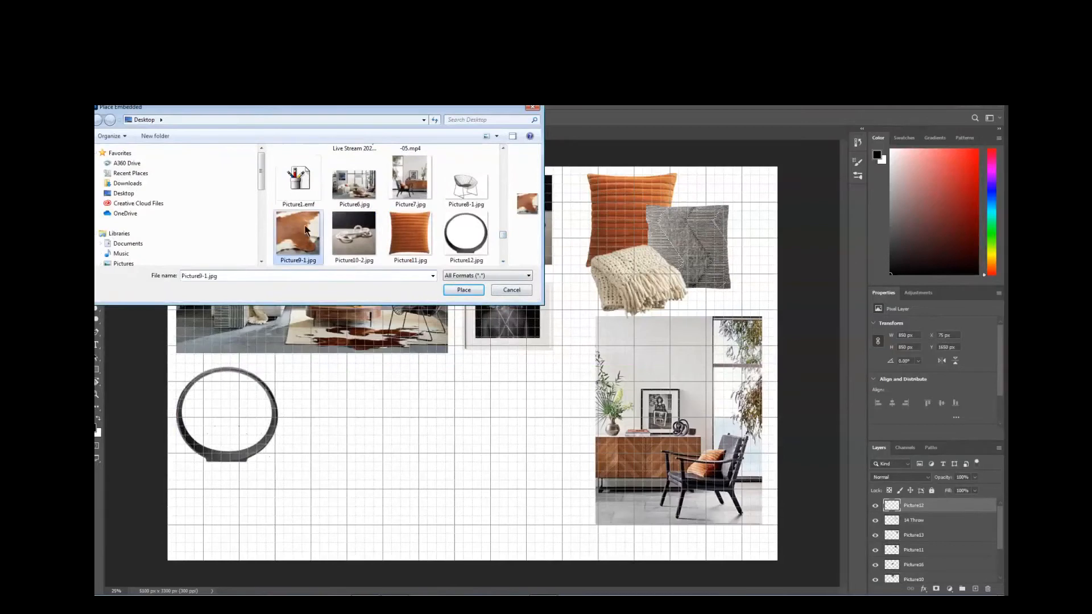
left_click(465, 290)
- Scale the cowhide image to about 86% and position it beside the black ring, below the living room photo
left_click_drag(467, 356, 345, 390)
left_click_drag(293, 475, 305, 461)
mouse_move(357, 378)
left_mouse_down()
mouse_move(339, 380)
mouse_move(347, 387)
left_mouse_up()
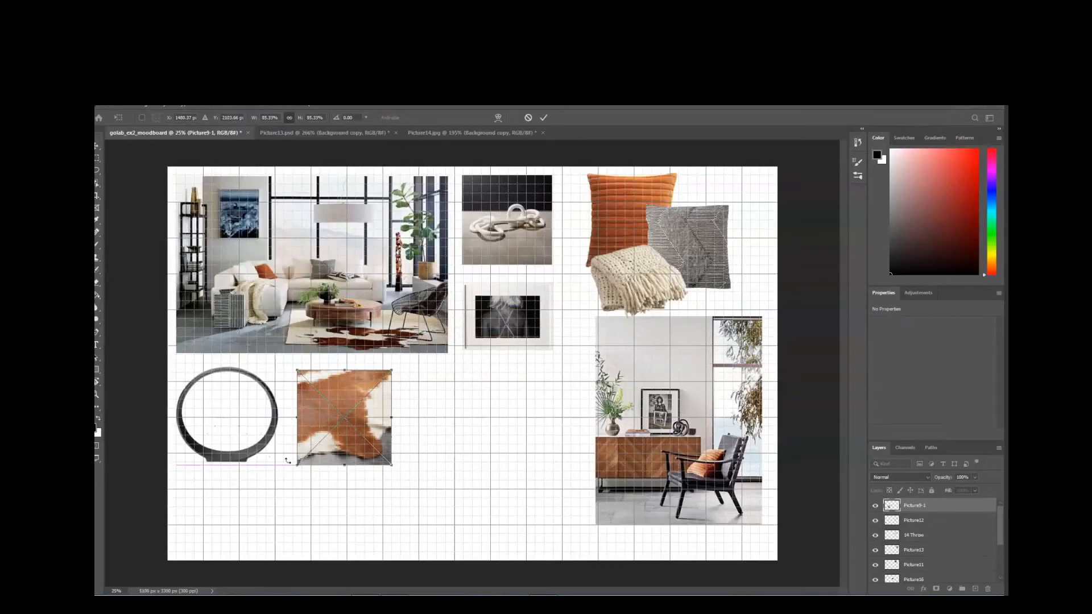
left_click_drag(343, 387, 395, 368)
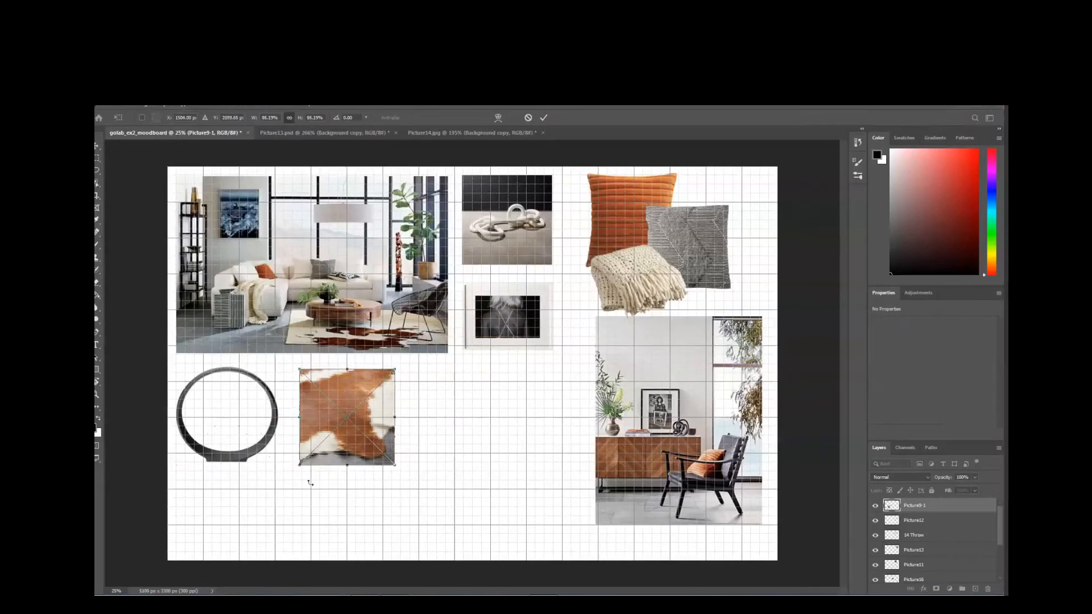
left_click_drag(347, 391, 340, 390)
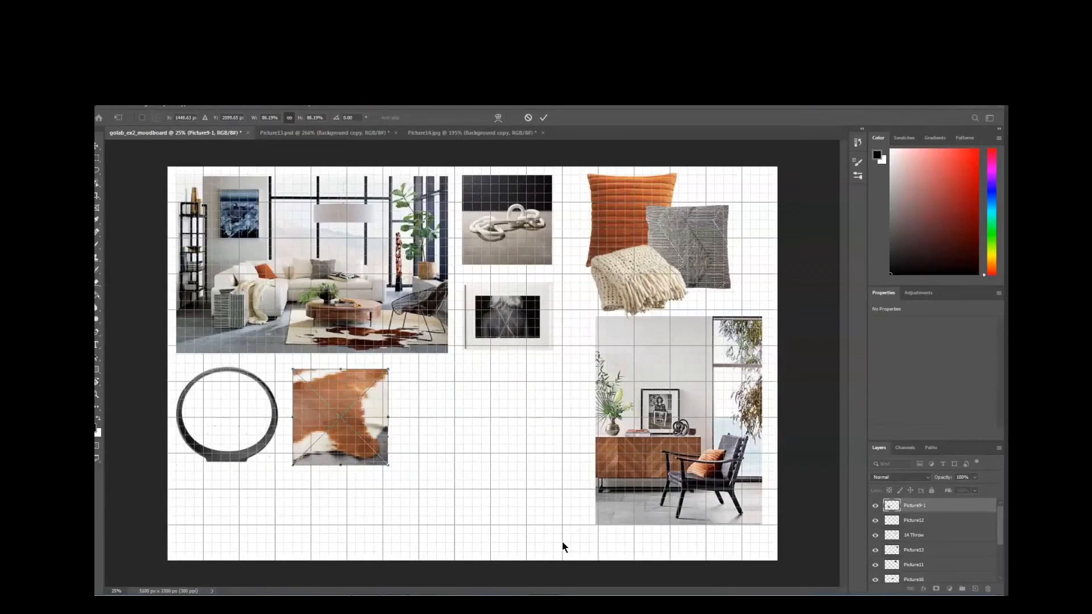
key("Return")
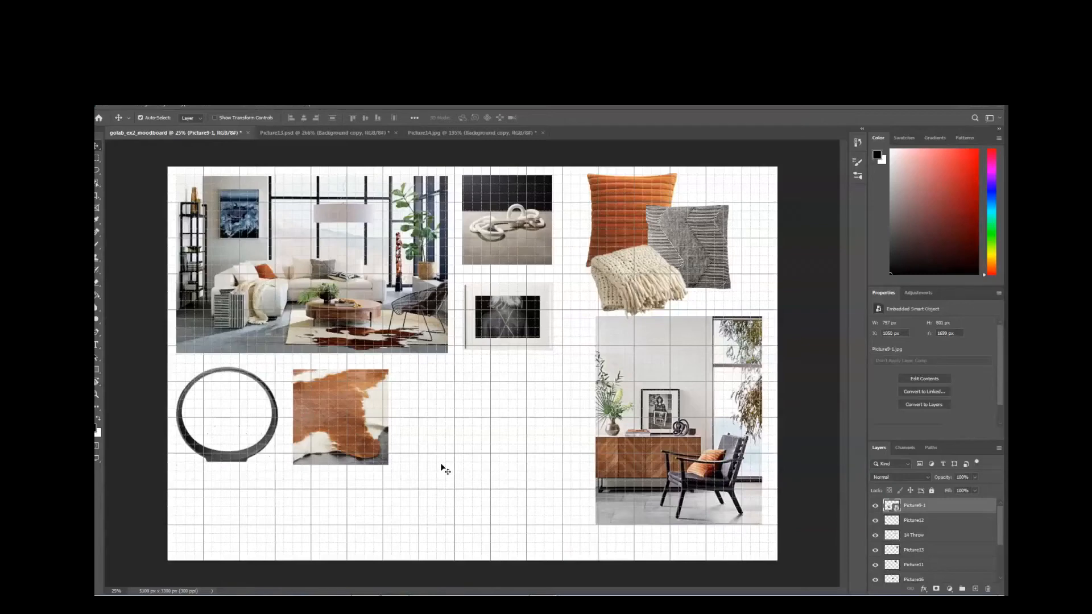
- Start opening another image as a separate document and browse the Desktop to the numbered Picture files
left_click(112, 108)
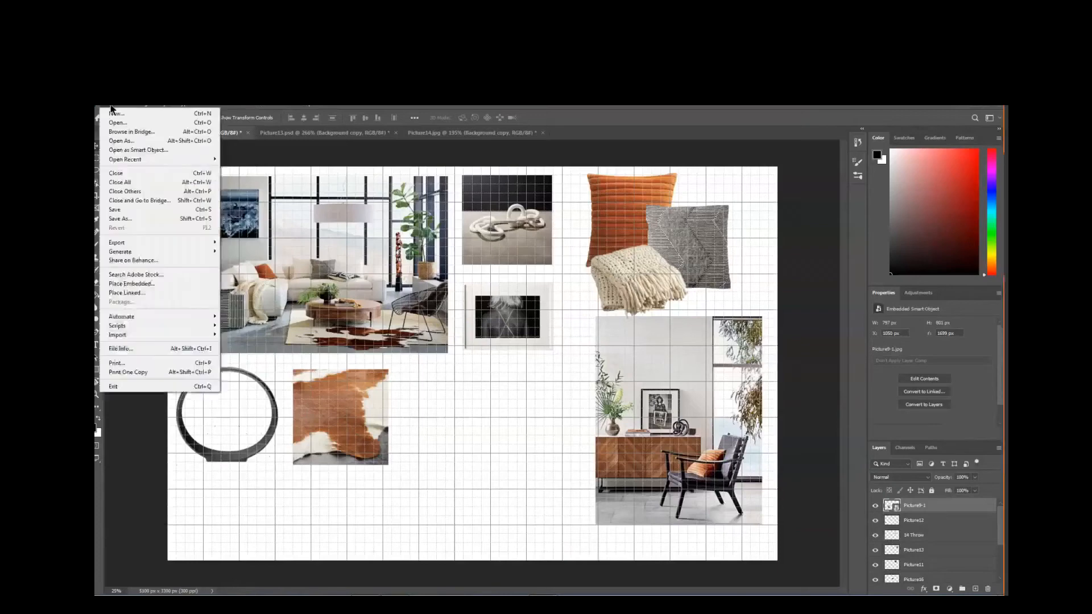
left_click(117, 122)
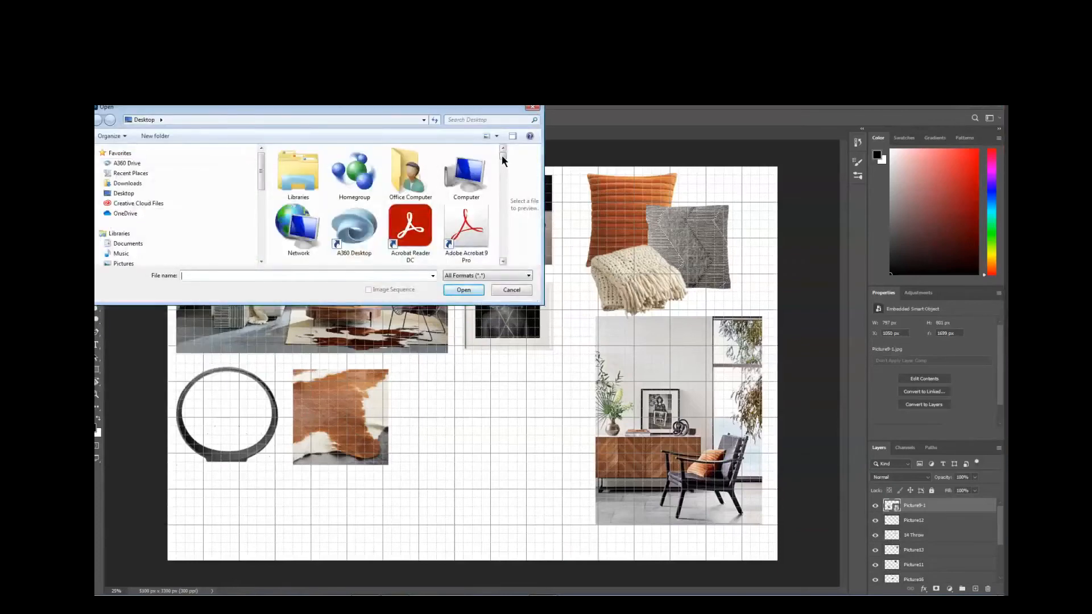
left_click_drag(501, 155, 506, 249)
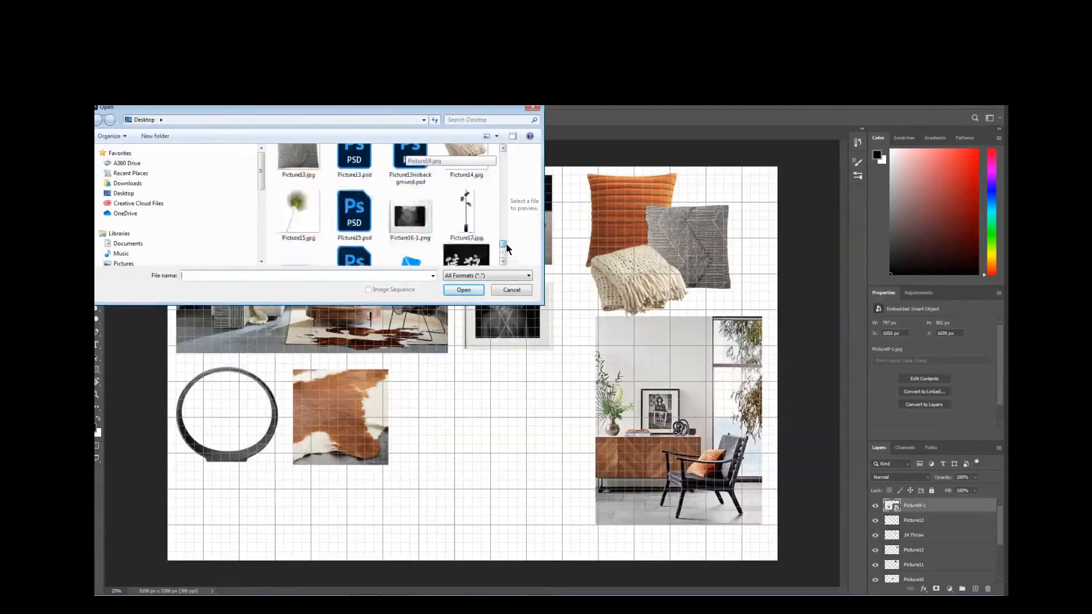
- Open Picture17.jpg from the Desktop and apply a crop at the full extent of the floor lamp image
left_click(466, 219)
left_click(463, 289)
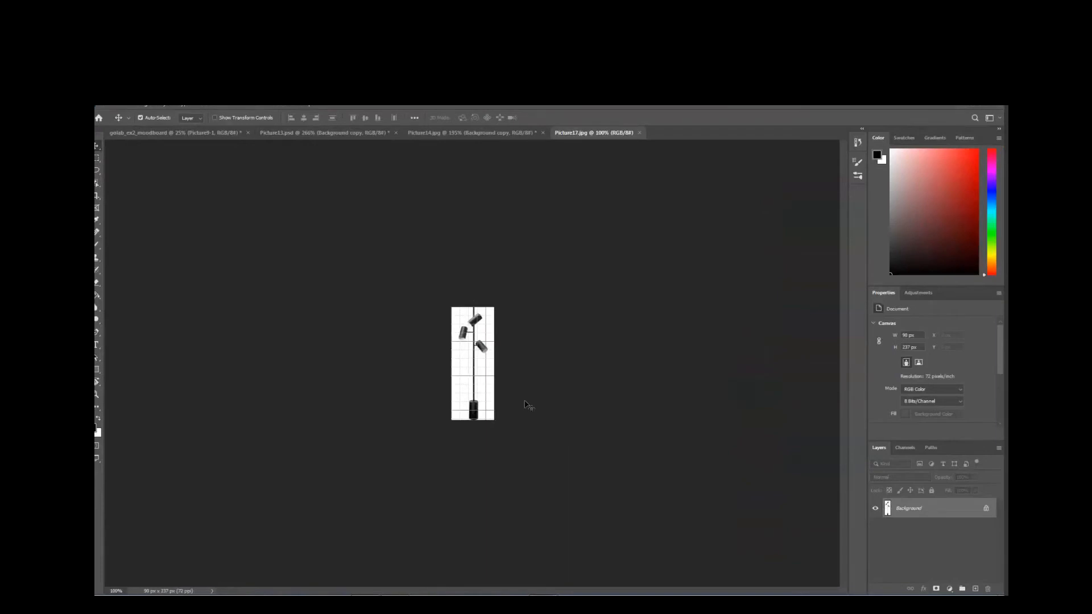
left_click(96, 198)
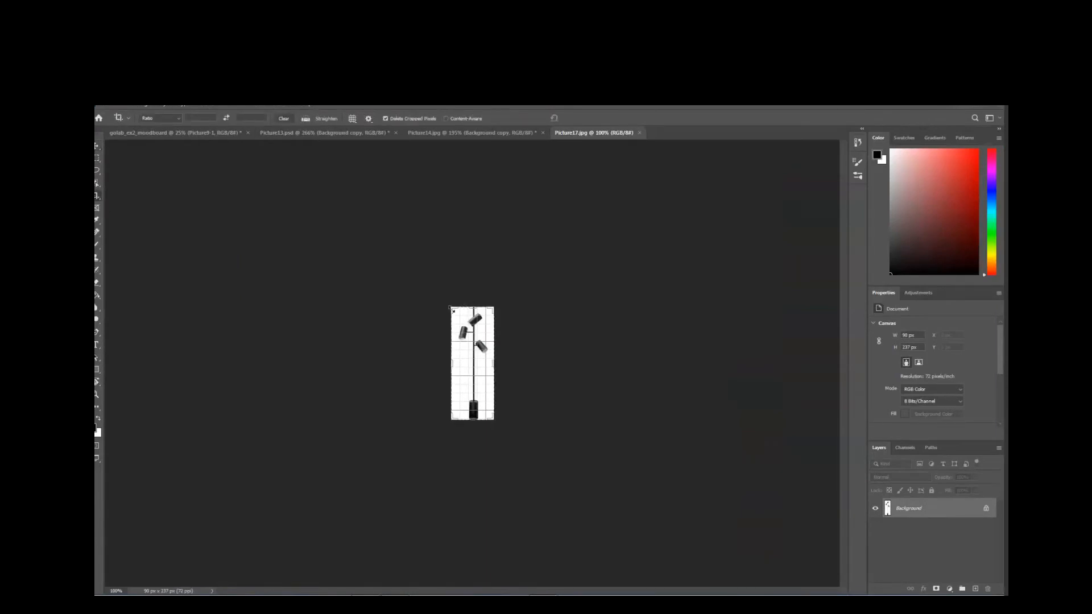
mouse_move(452, 365)
left_mouse_down()
mouse_move(442, 365)
mouse_move(452, 365)
left_mouse_up()
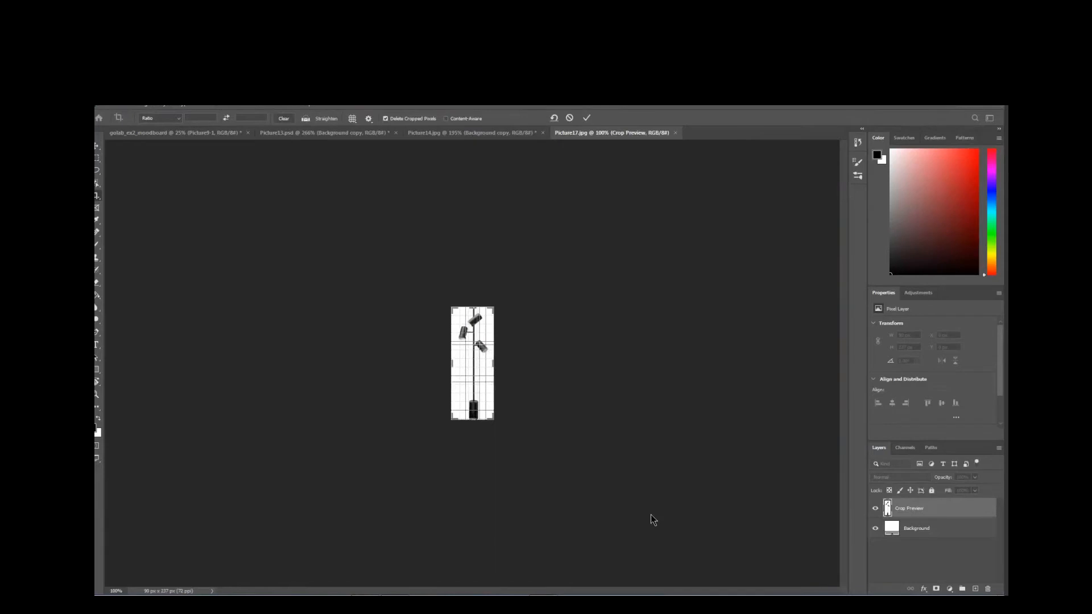
key("Return")
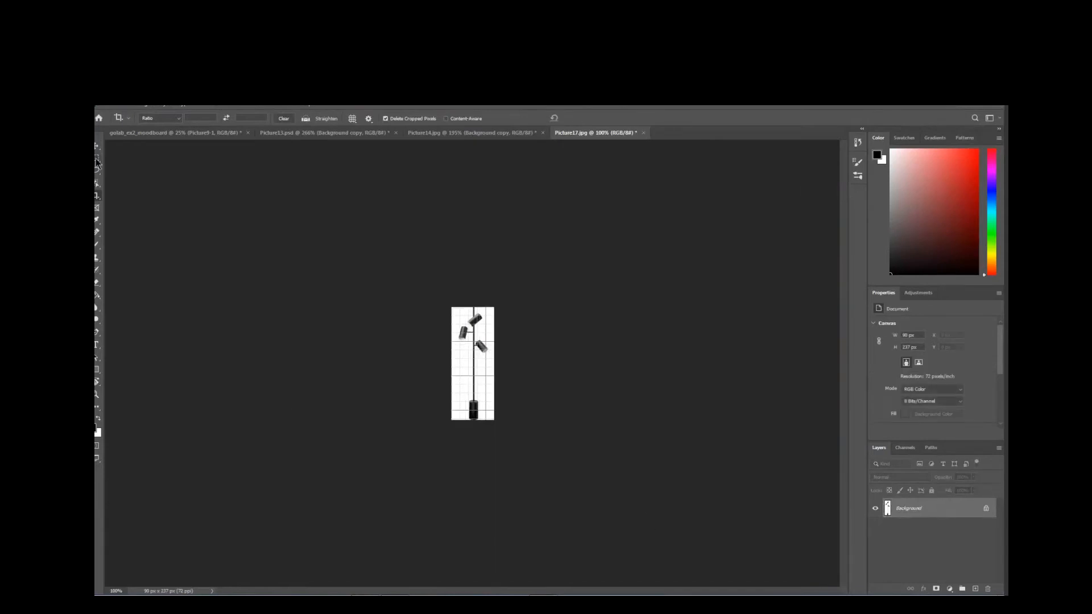
- Copy the whole floor lamp image with a rectangular marquee selection and paste it into the mood board document
left_click(97, 159)
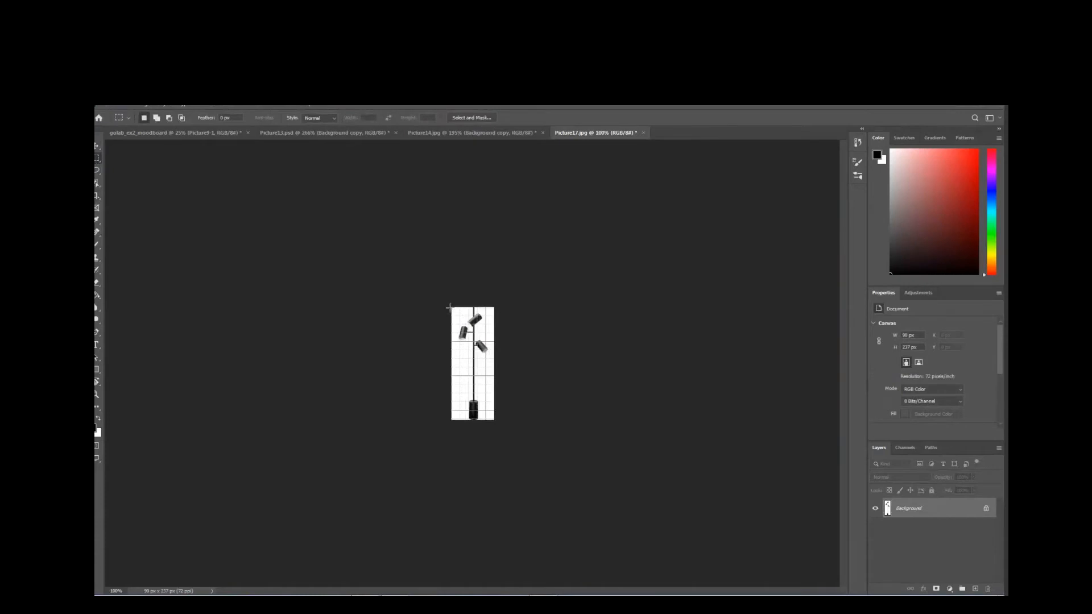
left_click_drag(450, 306, 495, 423)
left_click(162, 134)
left_click(435, 425)
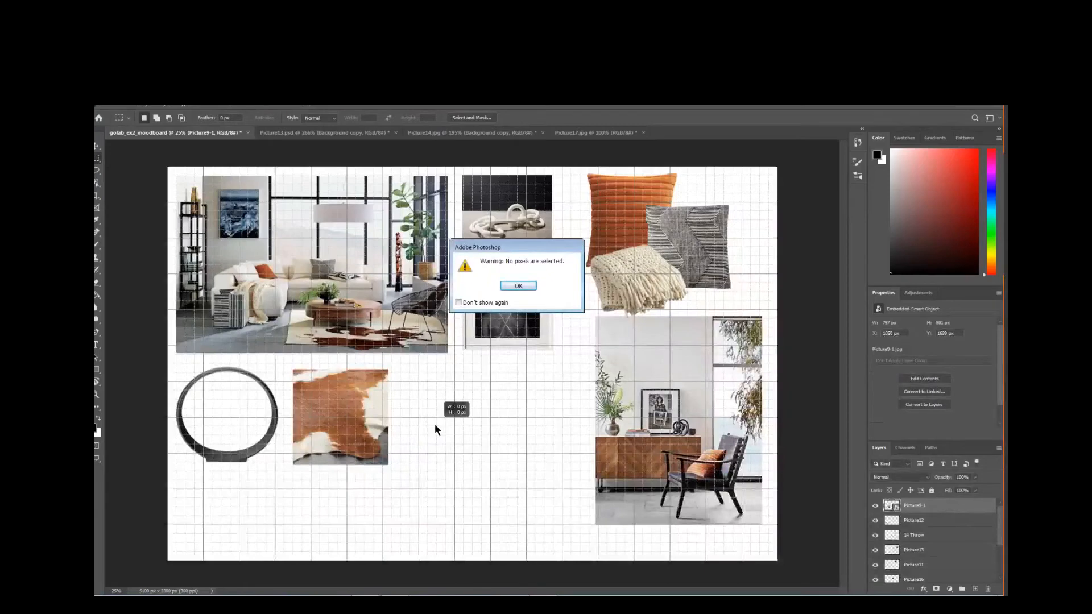
left_click(518, 286)
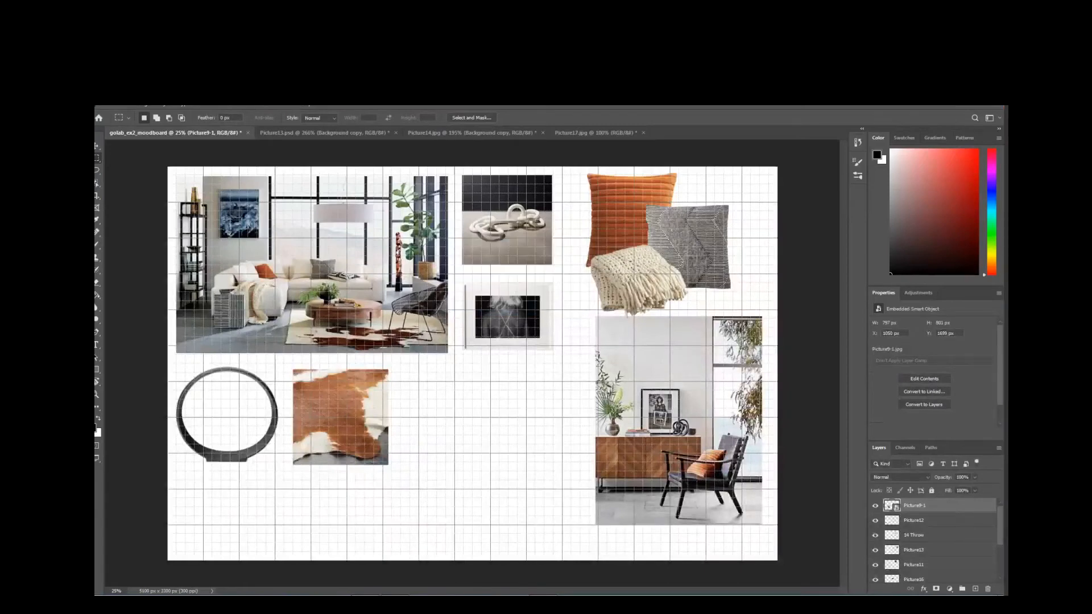
key("ctrl+v")
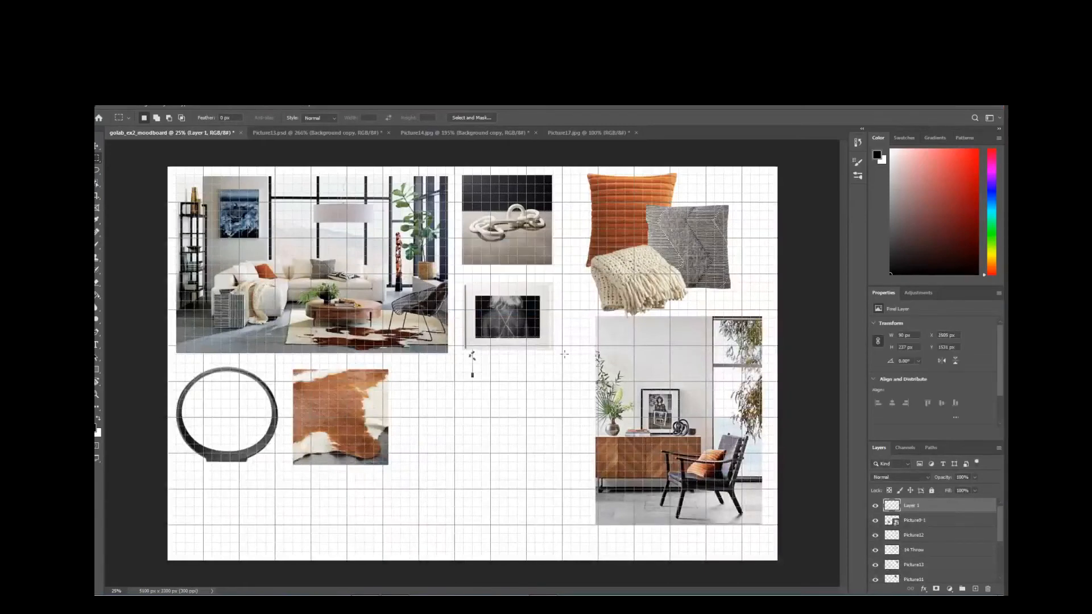
- Return to the Picture17.jpg document, save it, and marquee-select the whole lamp image again
left_click(327, 133)
left_click(459, 134)
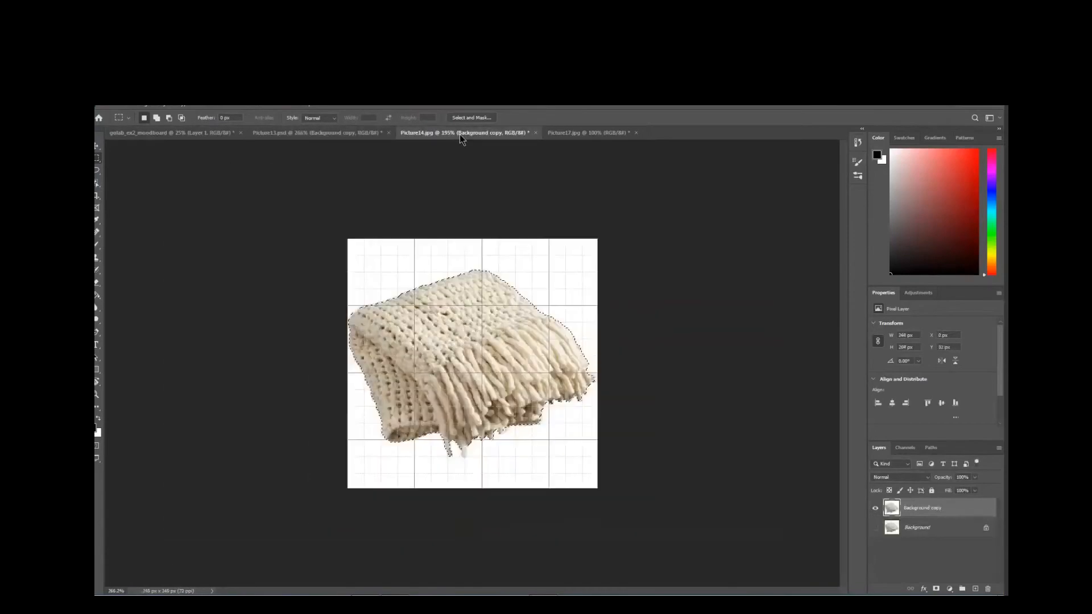
left_click(612, 132)
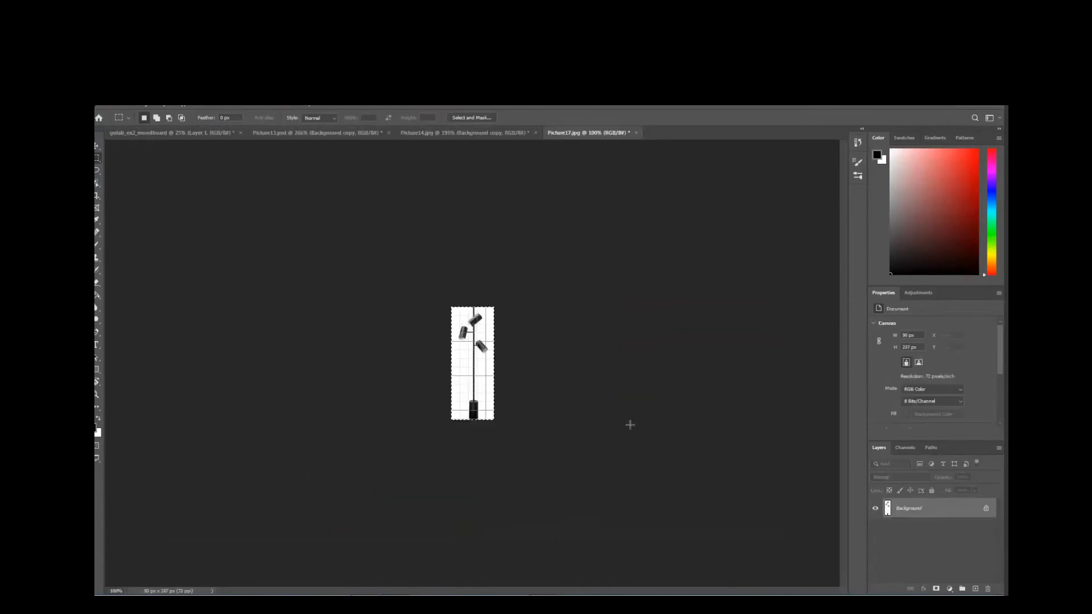
key("ctrl+s")
left_click_drag(450, 305, 495, 425)
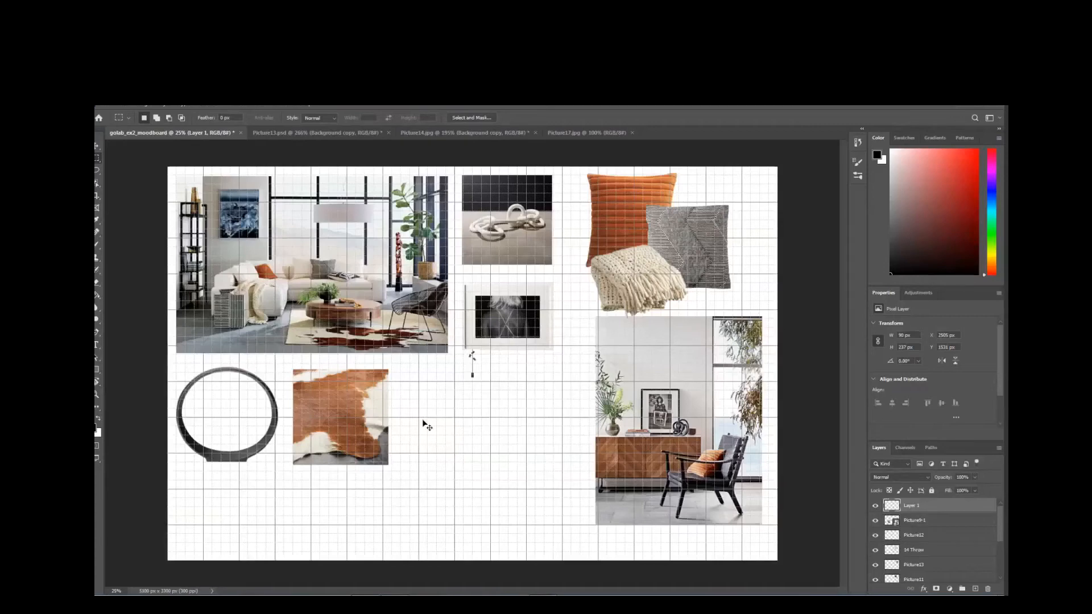
- Move the pasted lamp down into the empty area of the mood board and rename its layer Floor Lamp
key("ctrl+j")
key("ctrl+j")
key("ctrl+j")
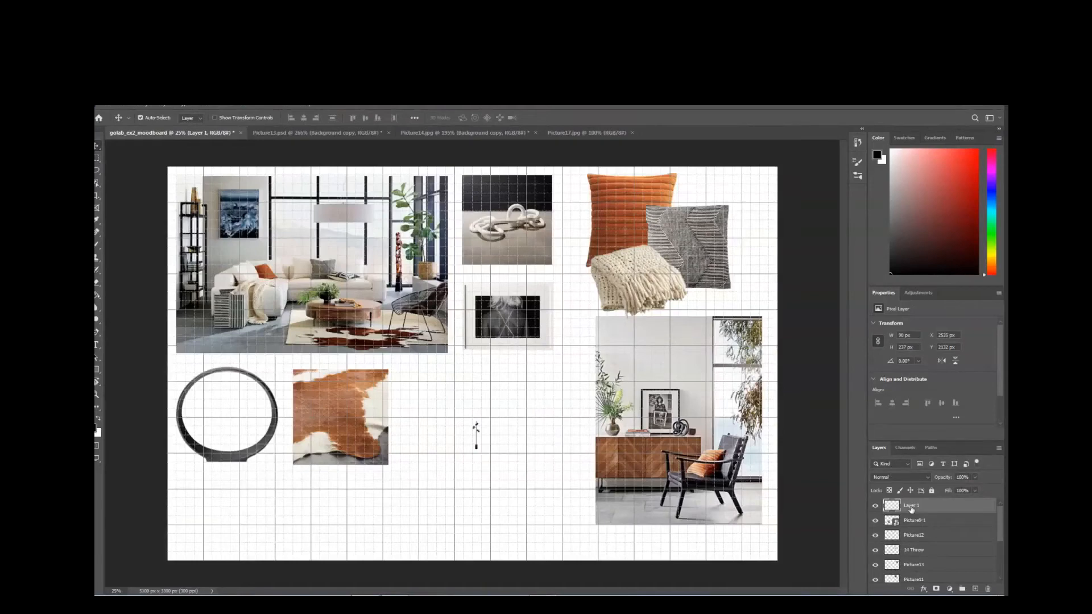
double_click(911, 506)
type("L")
type("loor Lam")
- Rasterize the Picture9-1 smart object layer on the mood board
left_click(916, 522)
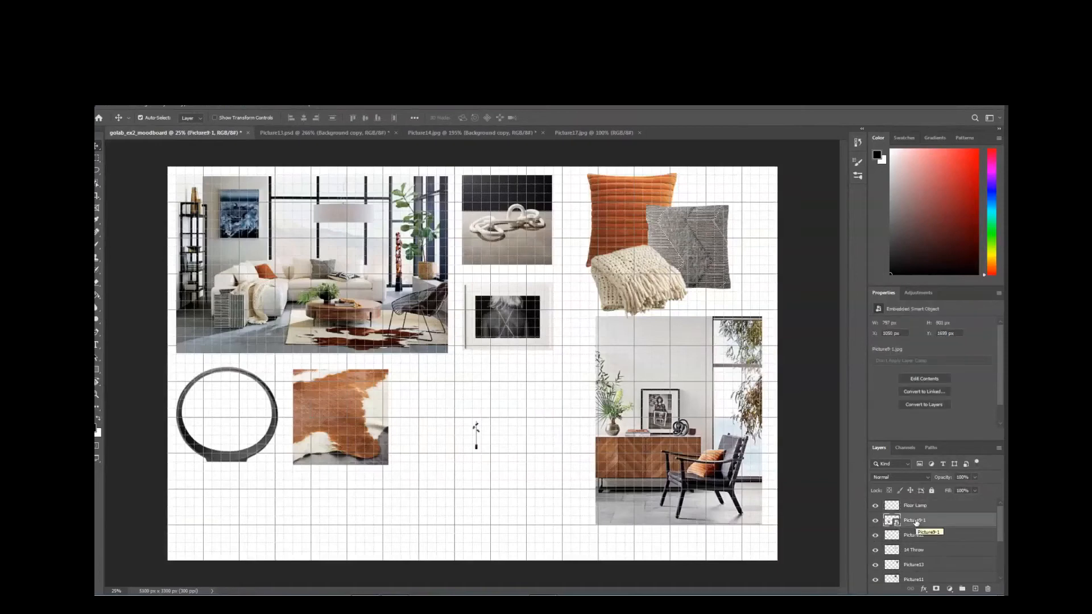
right_click(915, 523)
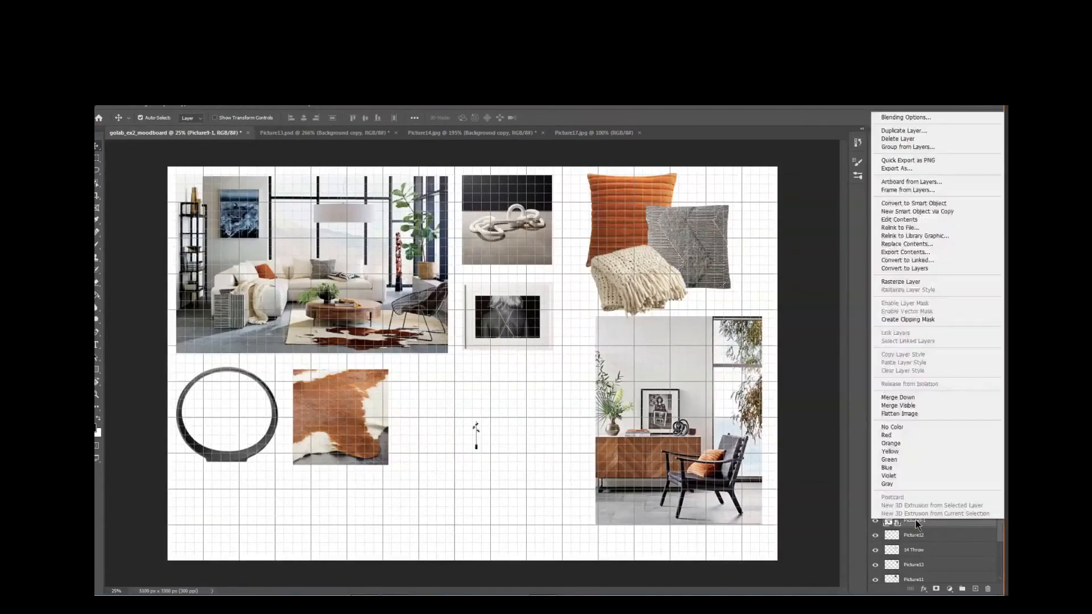
left_click(900, 282)
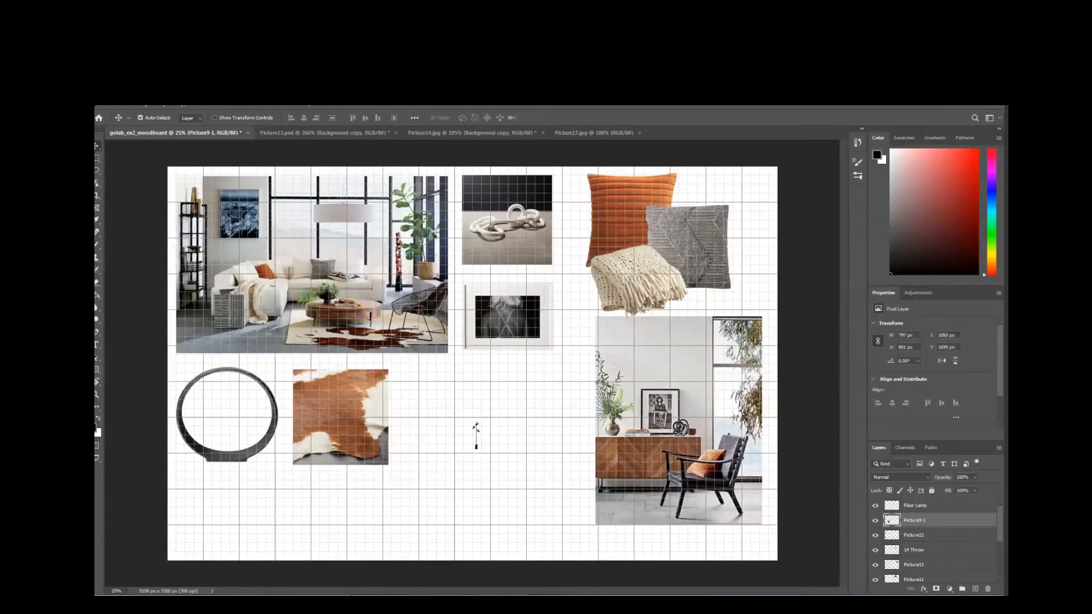
- Move the floor lamp beside the cowhide image and scale it proportionally to about 304 × 800 px, matching the cowhide's height
left_click(916, 506)
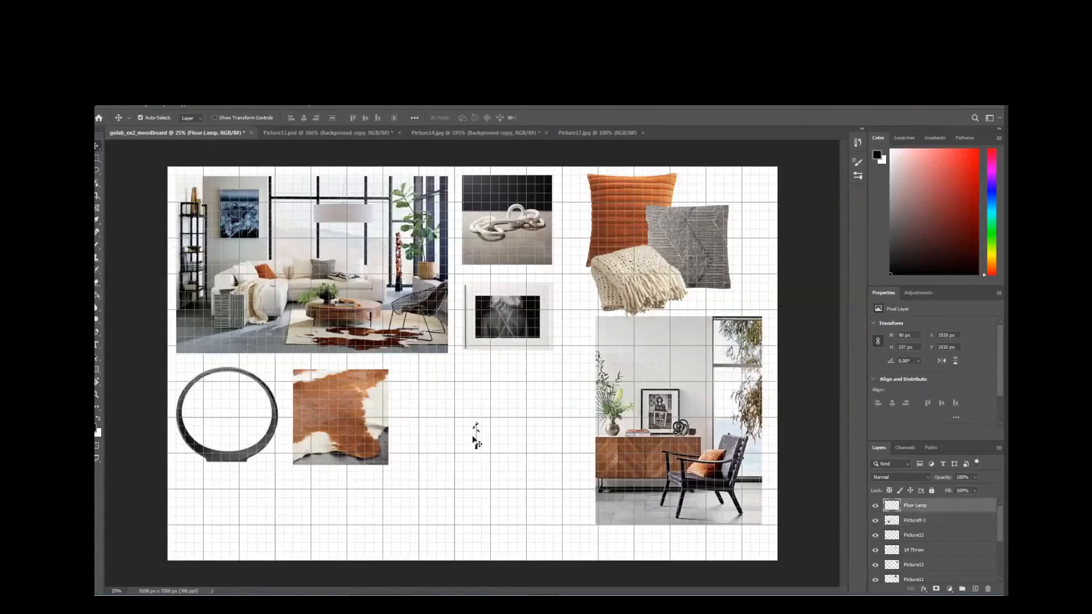
left_click_drag(479, 442, 416, 455)
left_click(126, 108)
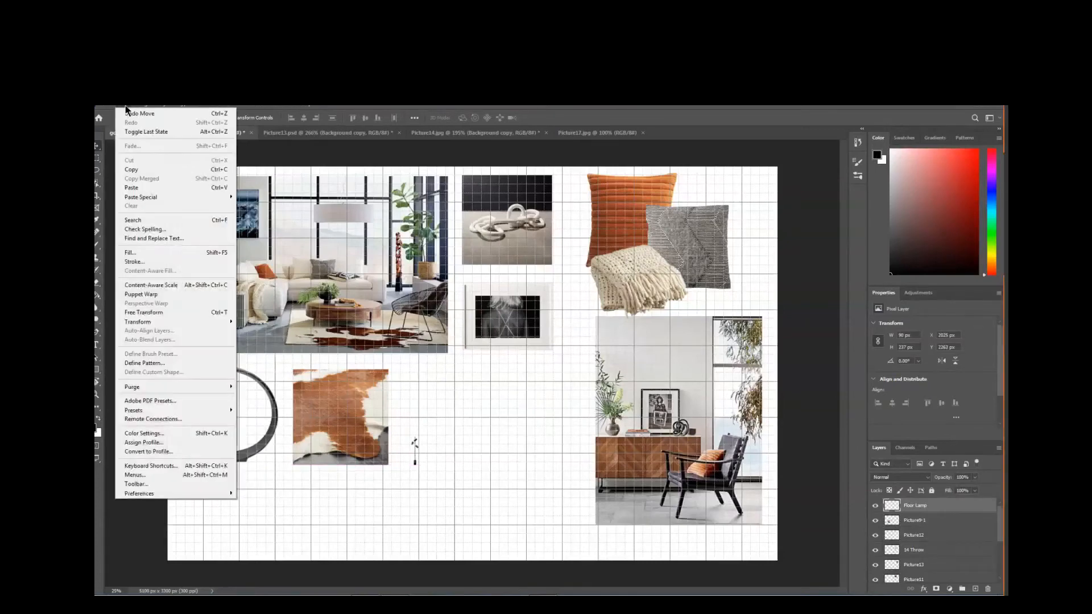
mouse_move(156, 322)
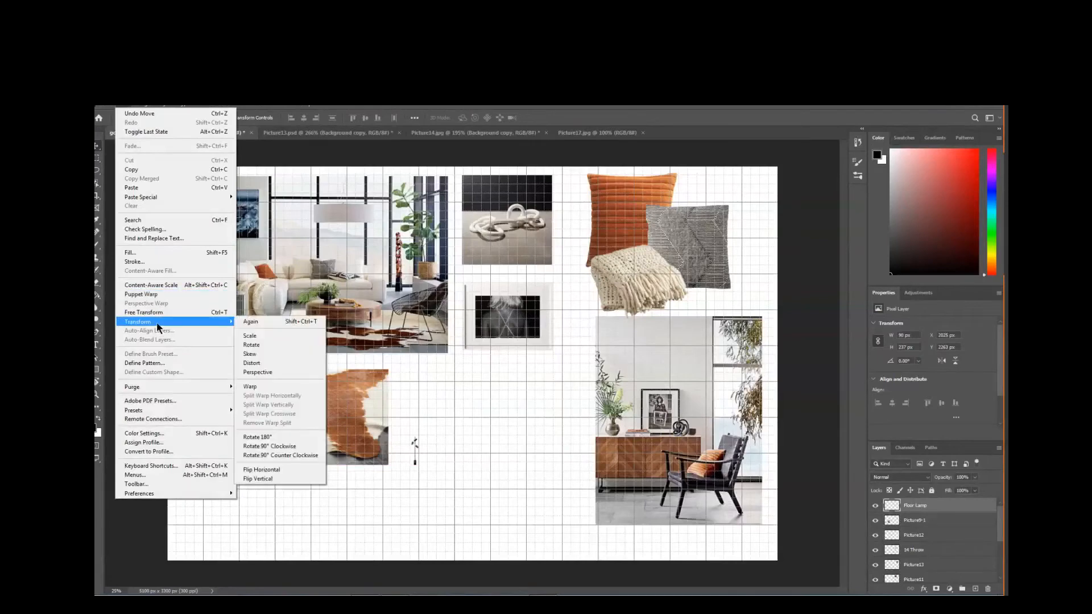
left_click(250, 336)
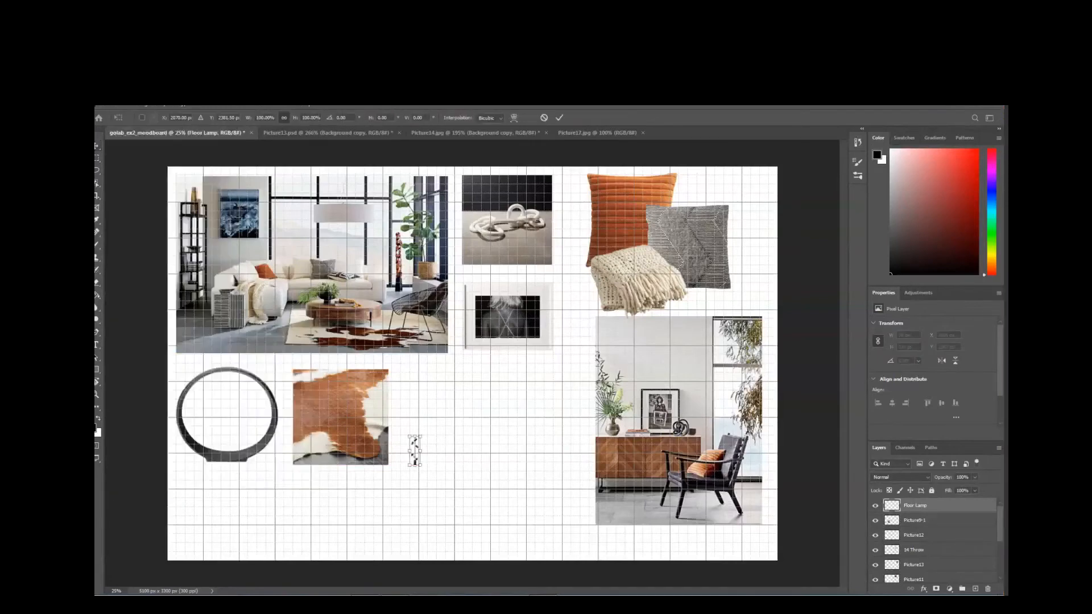
left_click_drag(421, 436, 459, 373)
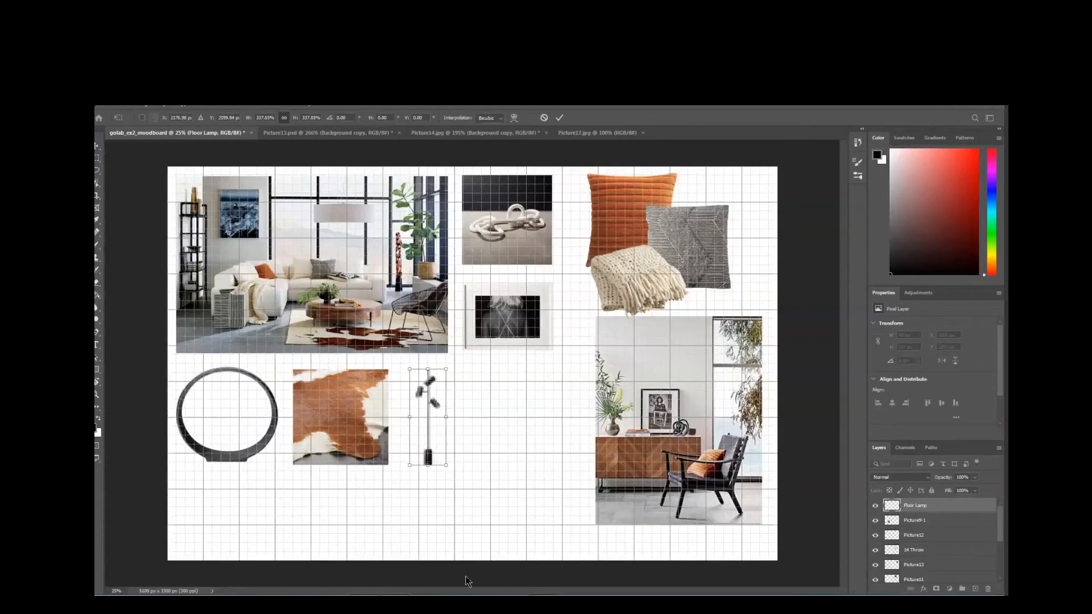
key("Return")
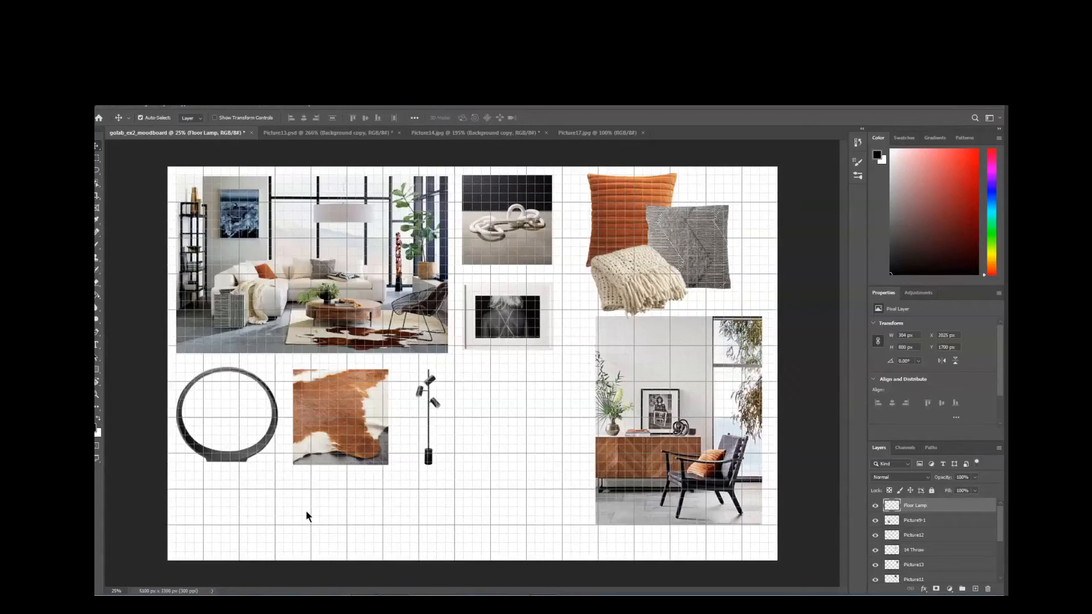
- Open Picture12.jpg from the Desert Foothills folder inside INT 122 moodboard on the USB drive
left_click(102, 107)
left_click(104, 108)
left_click(107, 108)
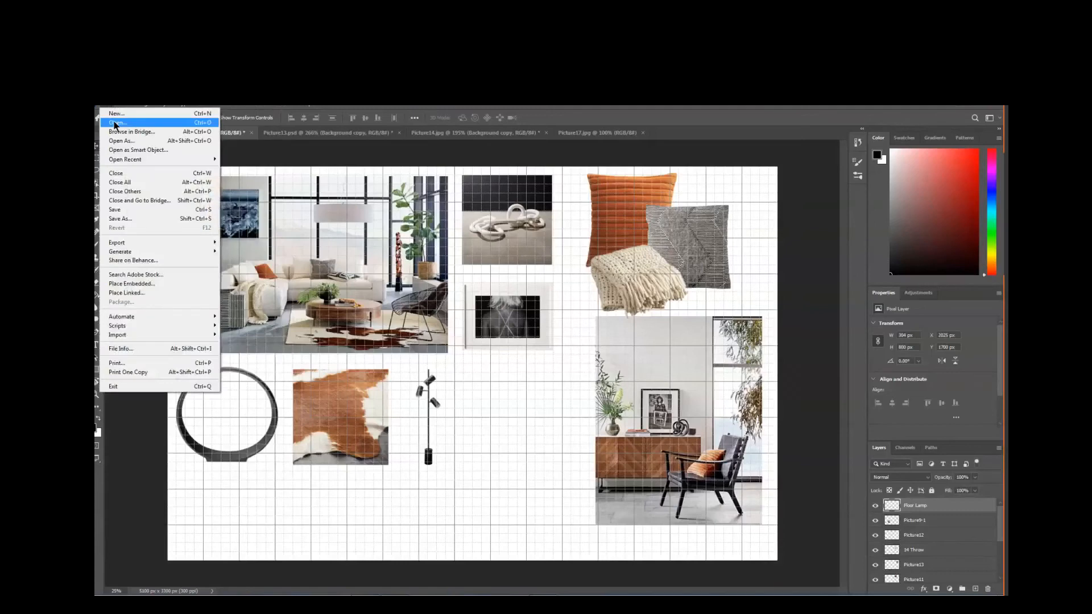
left_click(115, 124)
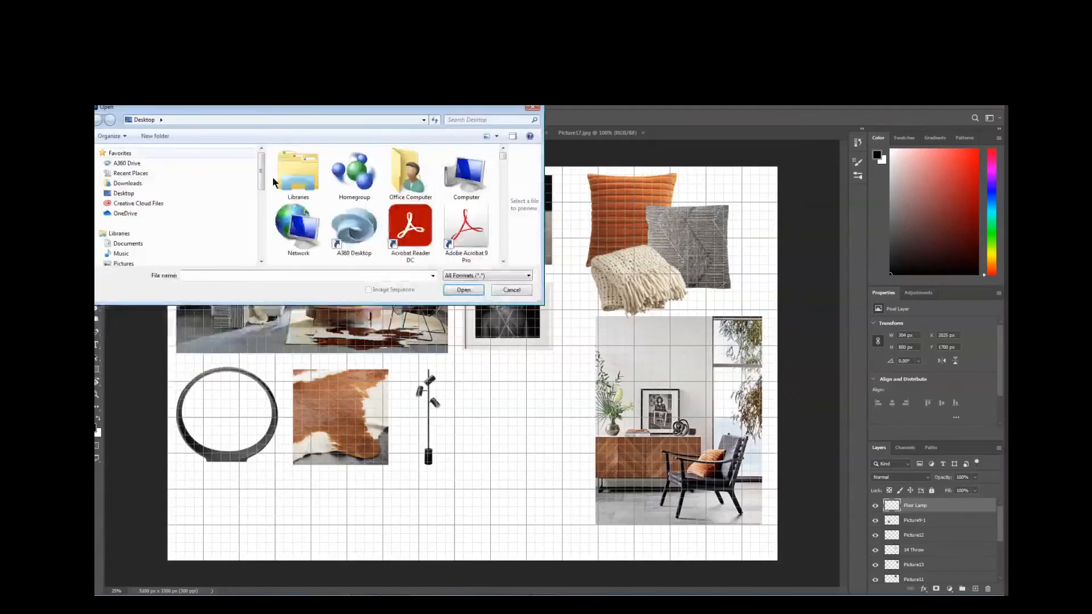
scroll(501, 162, "up", 1)
left_click_drag(502, 162, 507, 248)
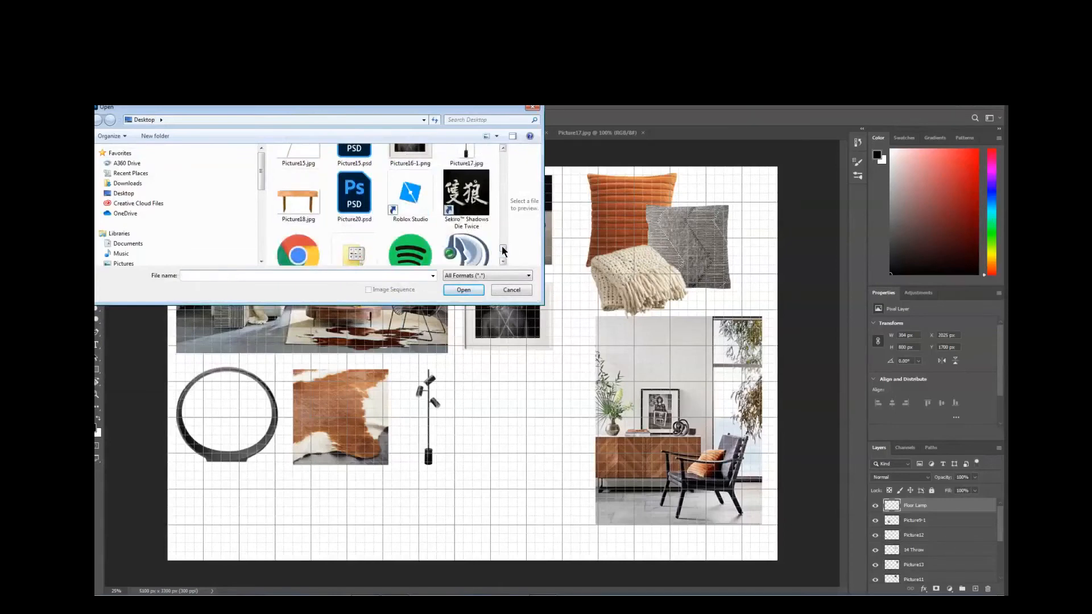
left_click_drag(502, 250, 503, 152)
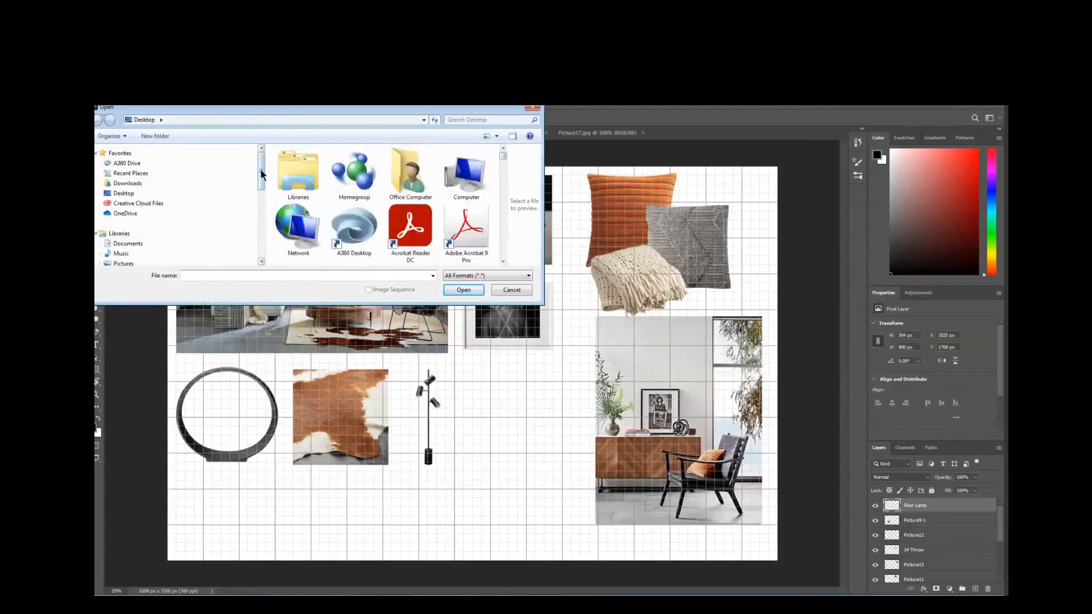
left_click_drag(261, 169, 261, 184)
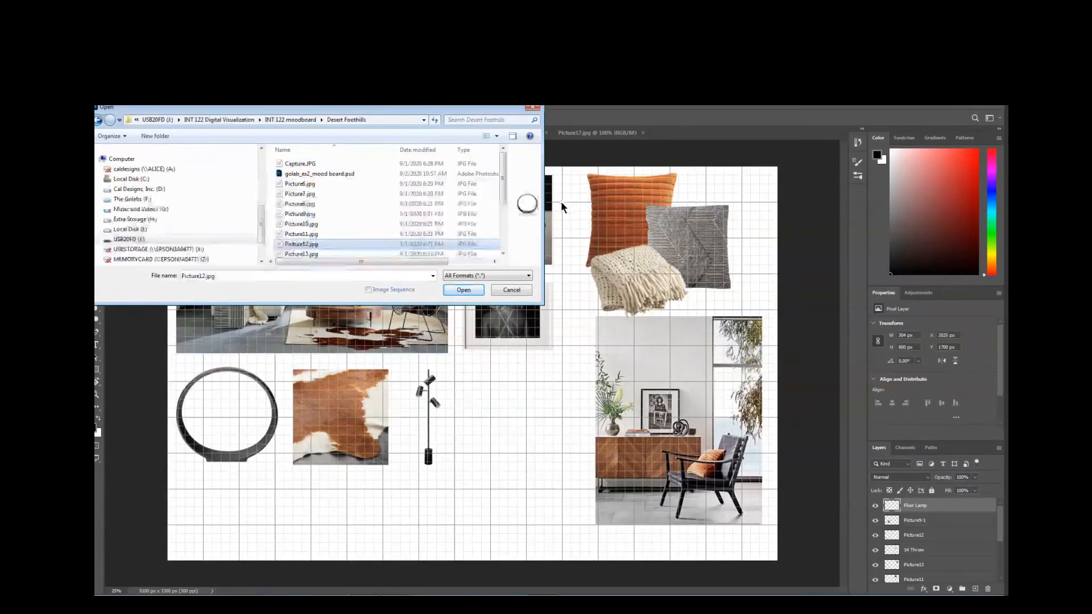
left_click(464, 291)
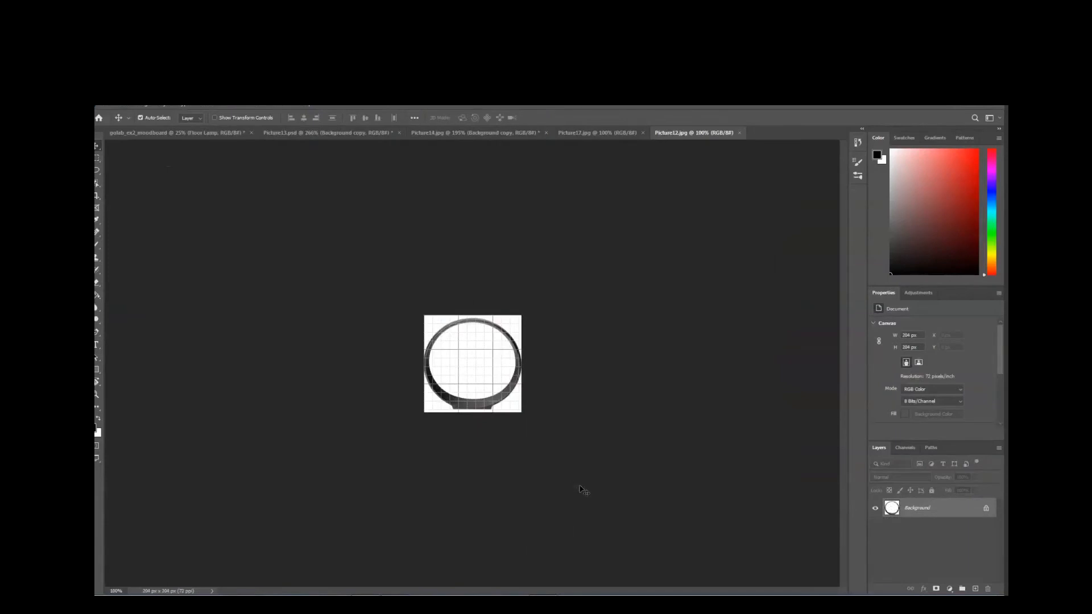
- Select the white areas inside and around the black ring in Picture12.jpg with the Magic Wand
scroll(579, 486, "up", 8)
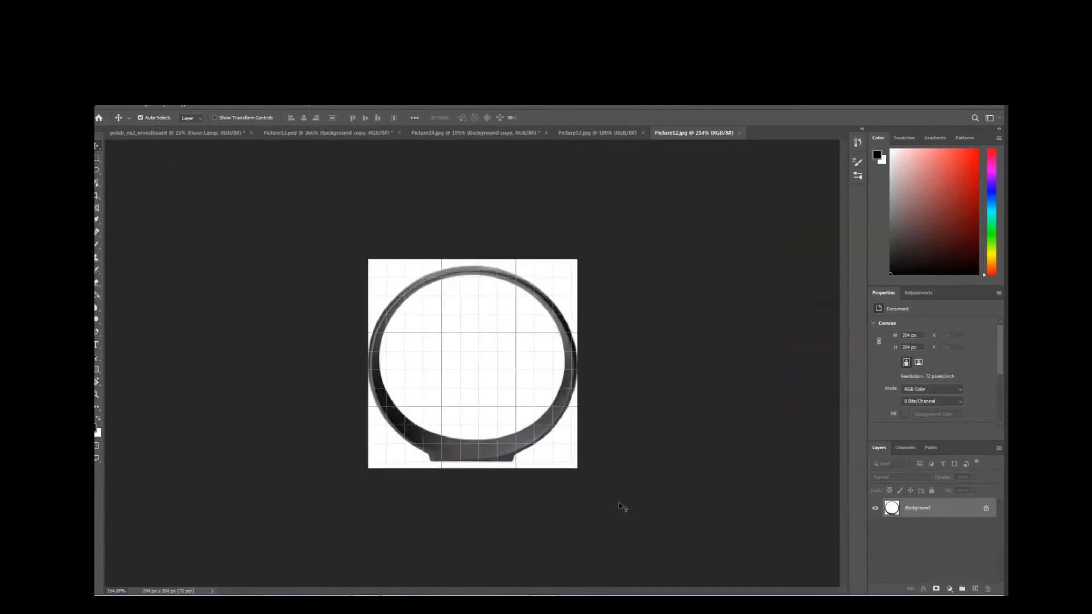
left_click(97, 186)
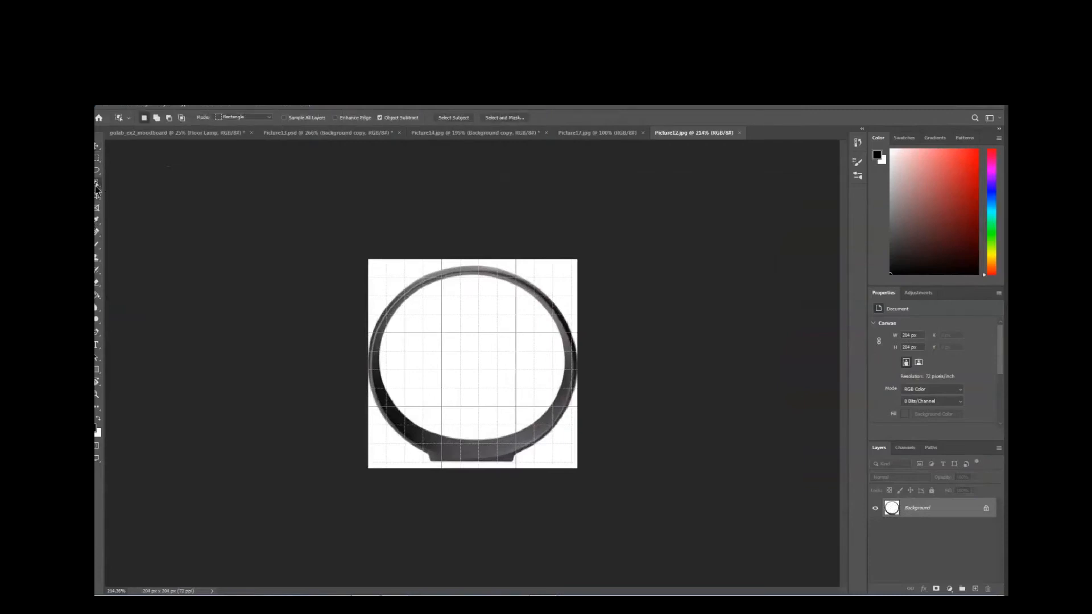
right_click(97, 185)
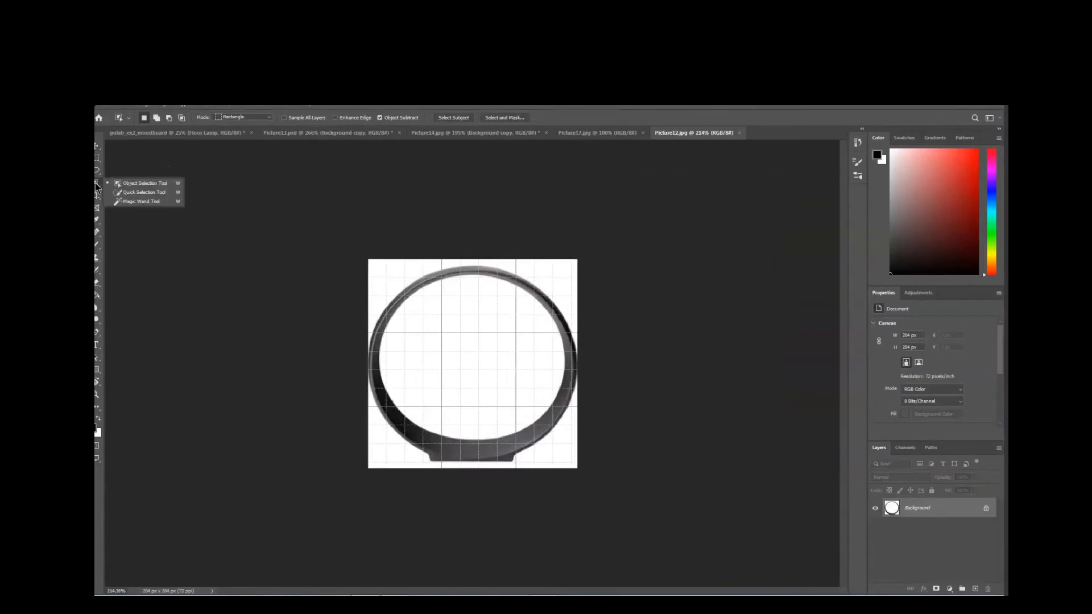
left_click(130, 202)
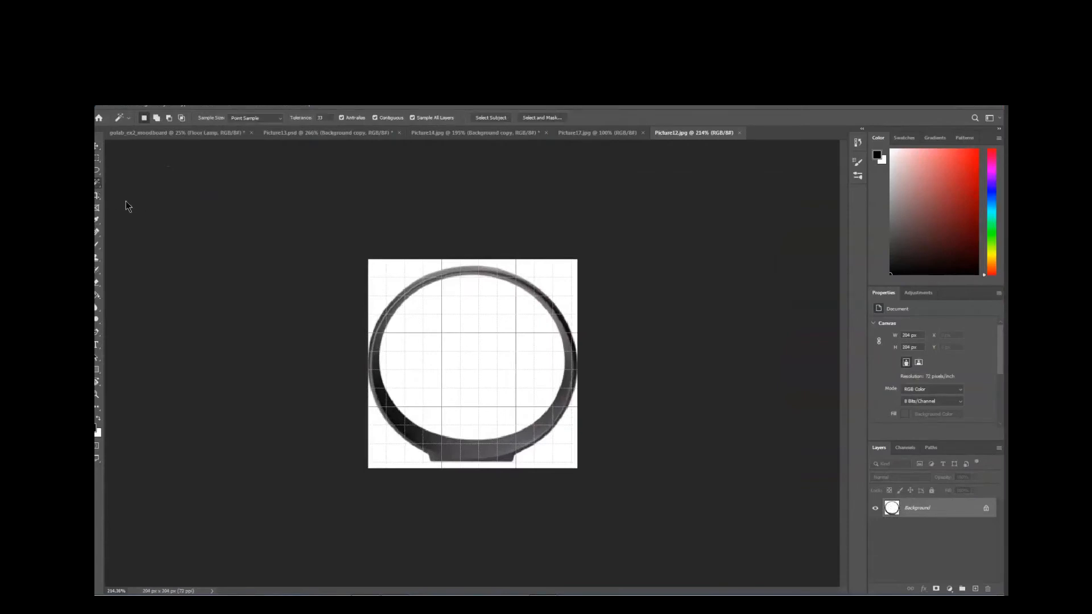
left_click(456, 343)
left_click(383, 452, "shift")
left_click(388, 283, "shift")
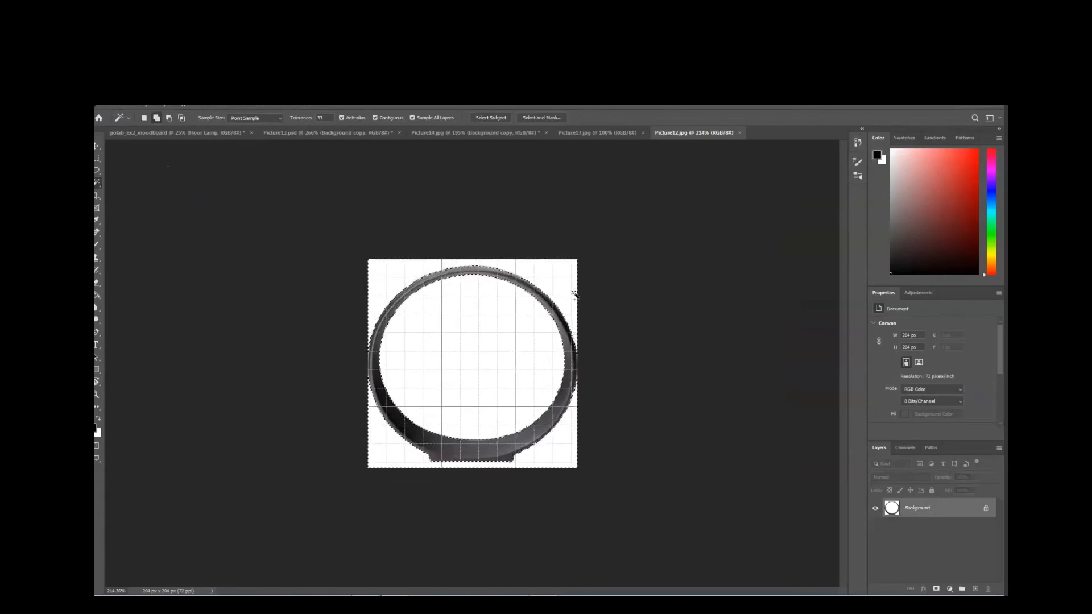
- Delete the selected white areas from a duplicate of the Background layer, keeping the original Background layer hidden
right_click(943, 510)
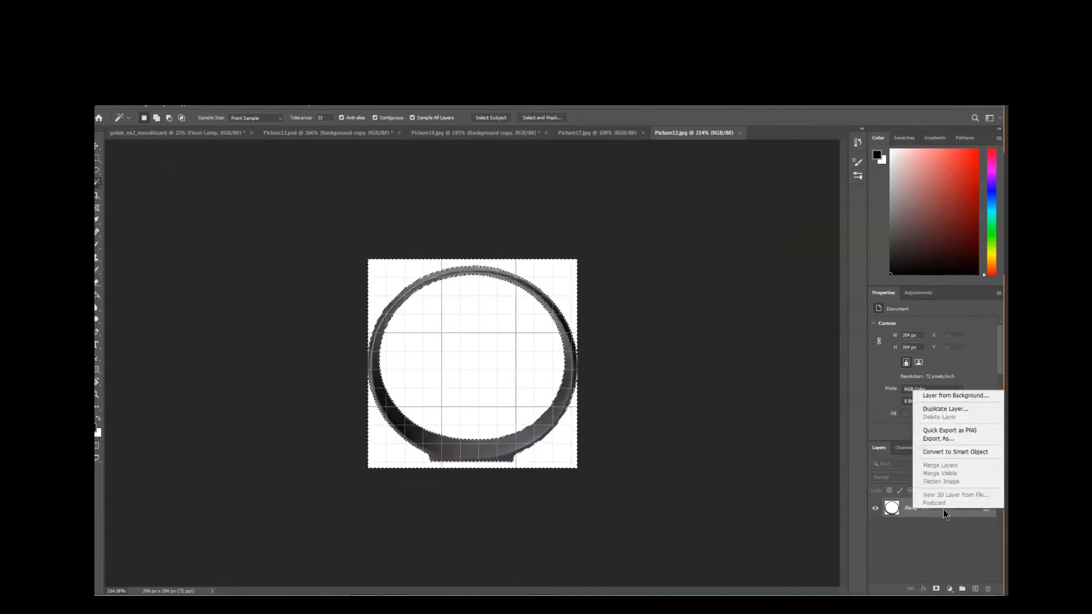
left_click(944, 408)
left_click(617, 241)
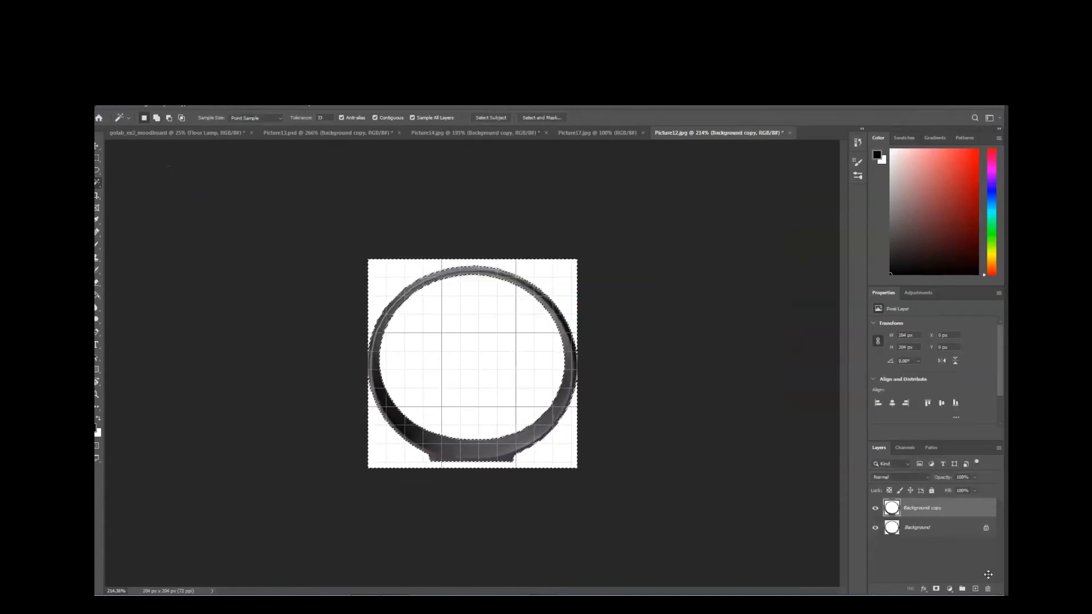
left_click(876, 529)
key("Delete")
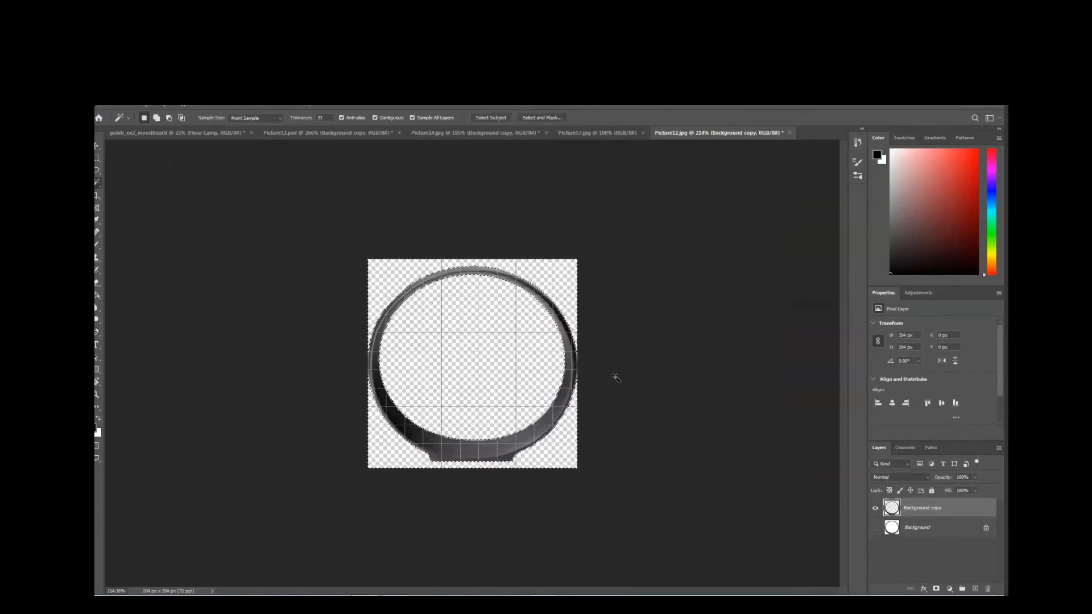
- Deselect the cleared area and save the ring image as Picture12.psd on the Desktop with Maximize Compatibility enabled
key("ctrl+d")
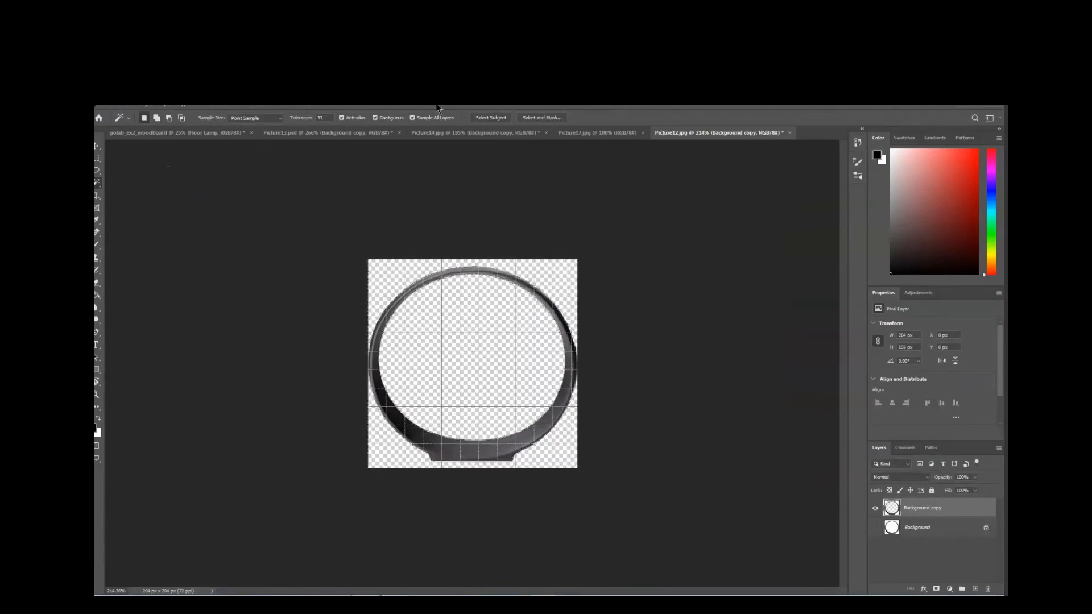
left_click(109, 107)
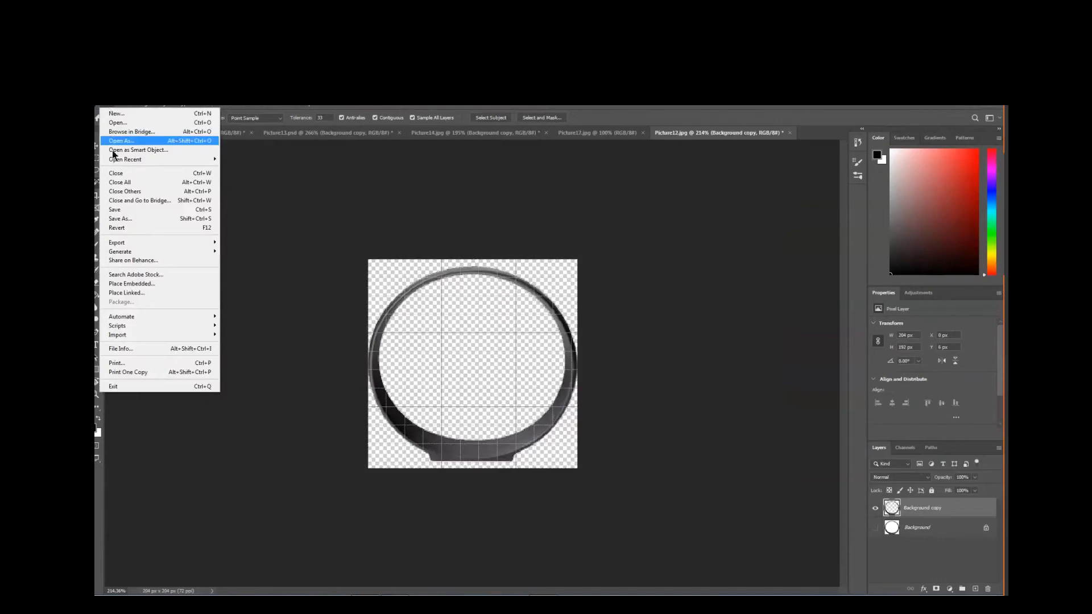
left_click(123, 220)
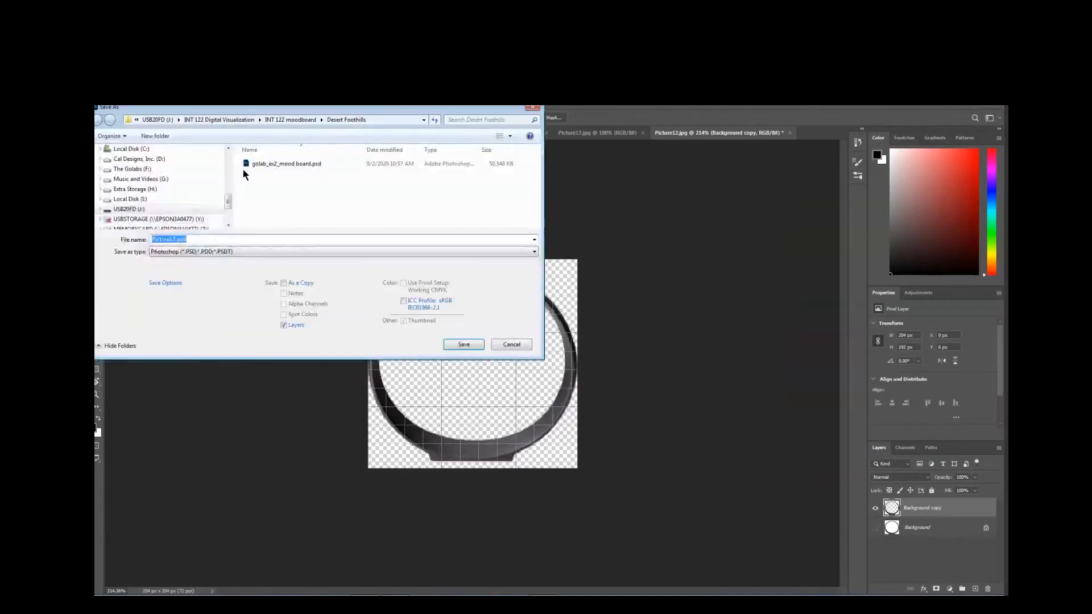
left_click_drag(228, 205, 222, 204)
left_click_drag(227, 199, 228, 152)
left_click(124, 193)
left_click(460, 345)
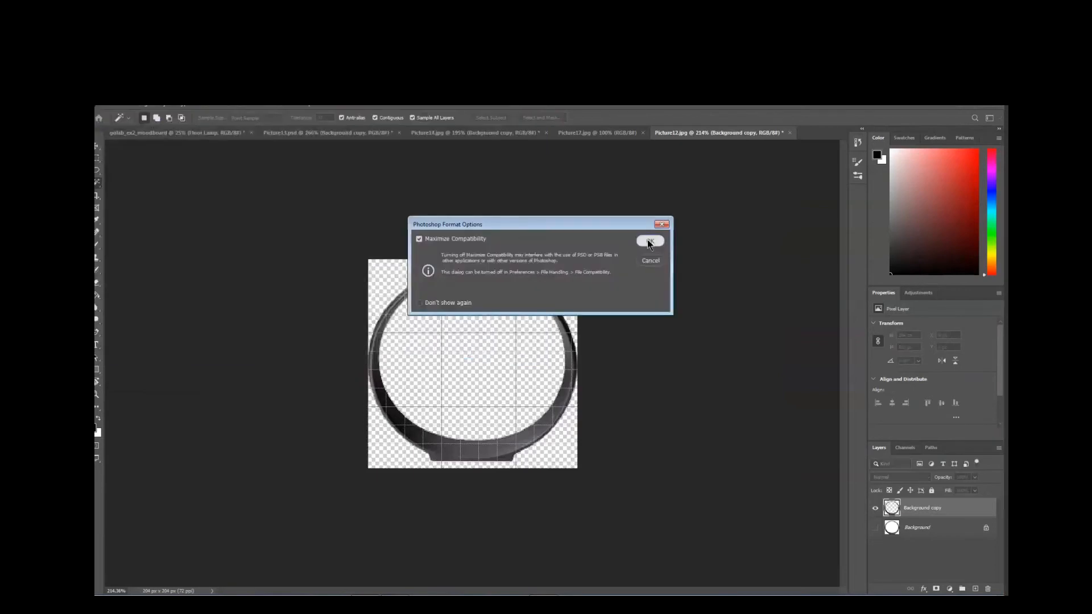
left_click(650, 241)
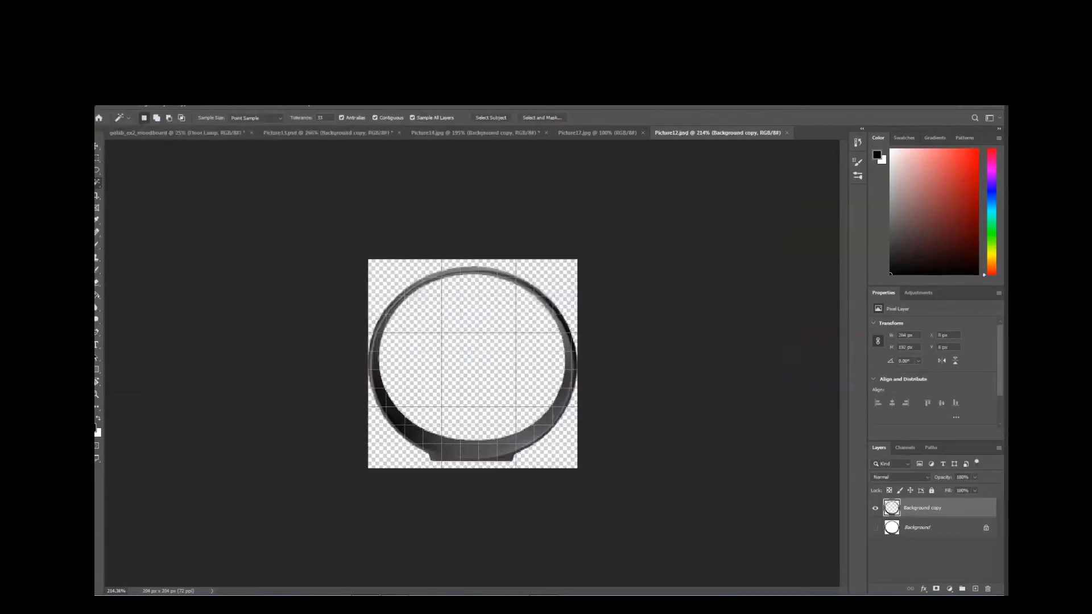
- Place Picture12.psd from the Desktop as an embedded image in the mood board document
left_click(177, 134)
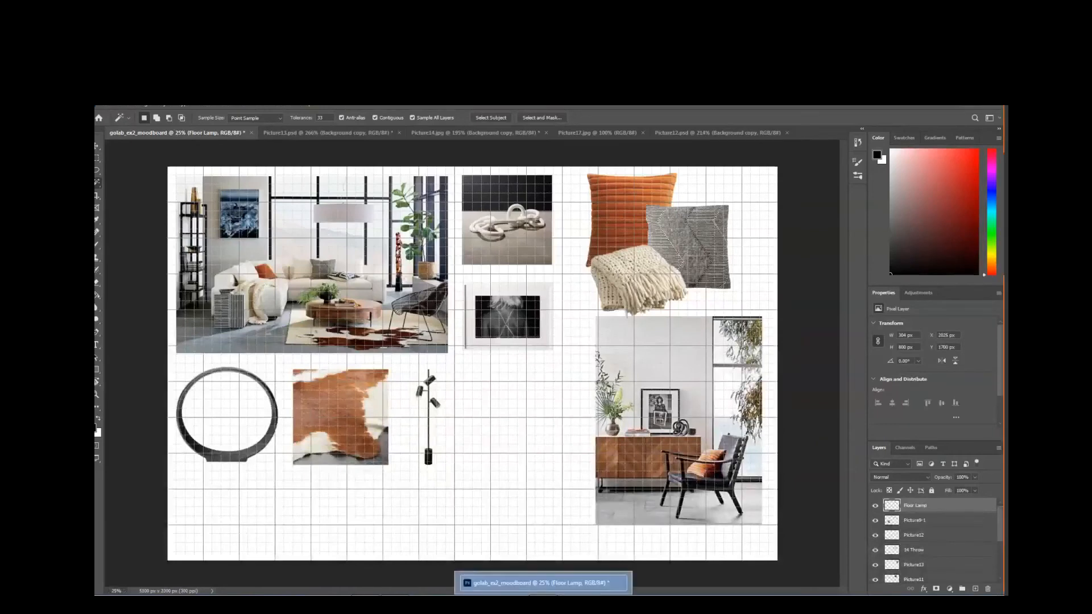
left_click(106, 108)
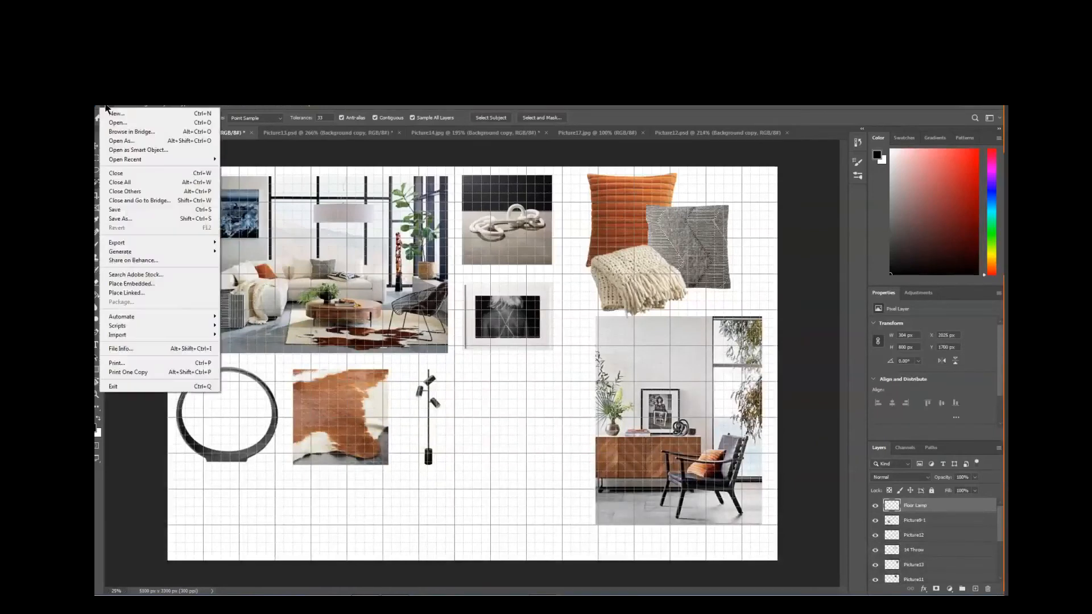
left_click(136, 284)
left_click_drag(501, 156, 498, 245)
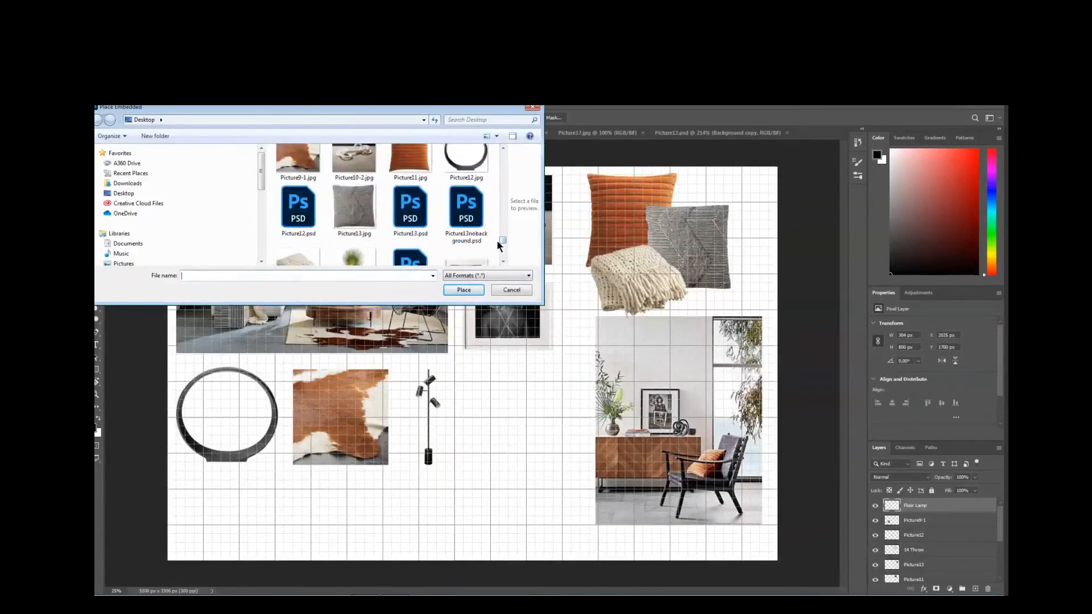
left_click(300, 202)
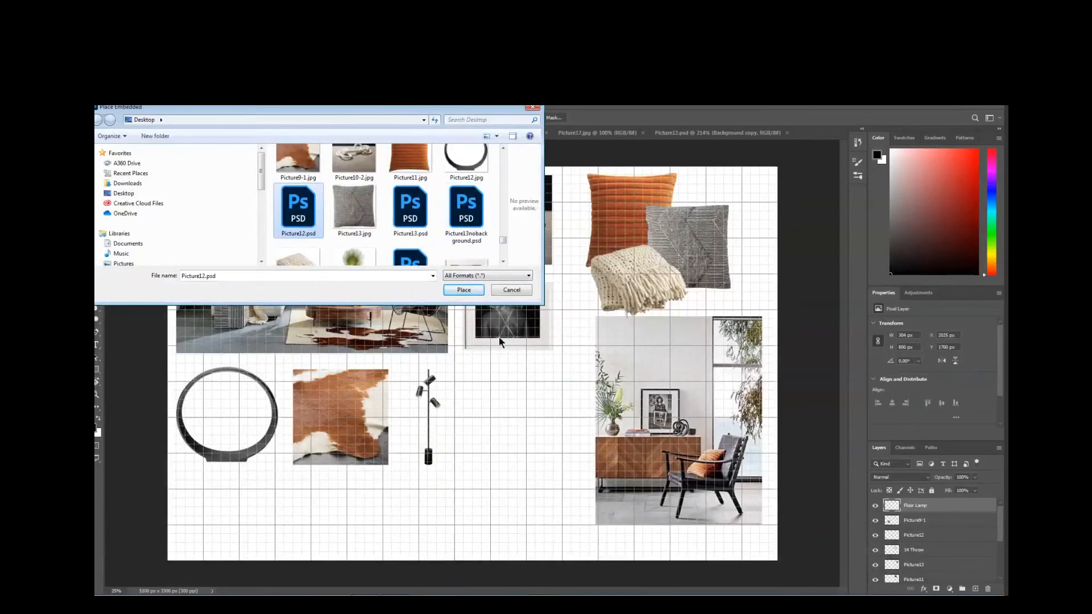
left_click(464, 290)
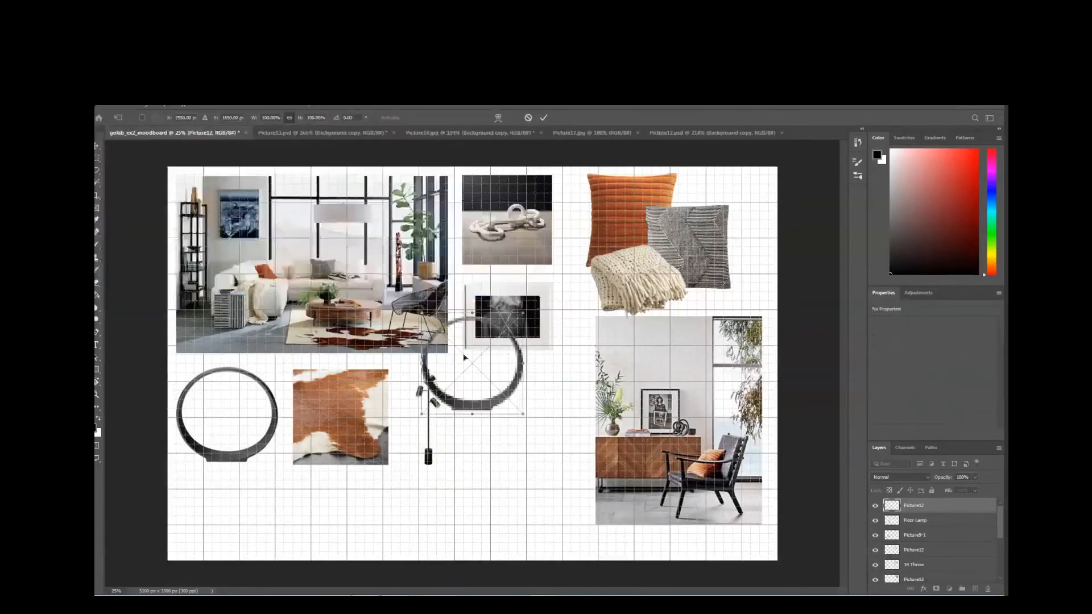
- Position the placed black ring so it overlaps the framed art and the cream throw, and delete its layer
left_click_drag(469, 351, 400, 432)
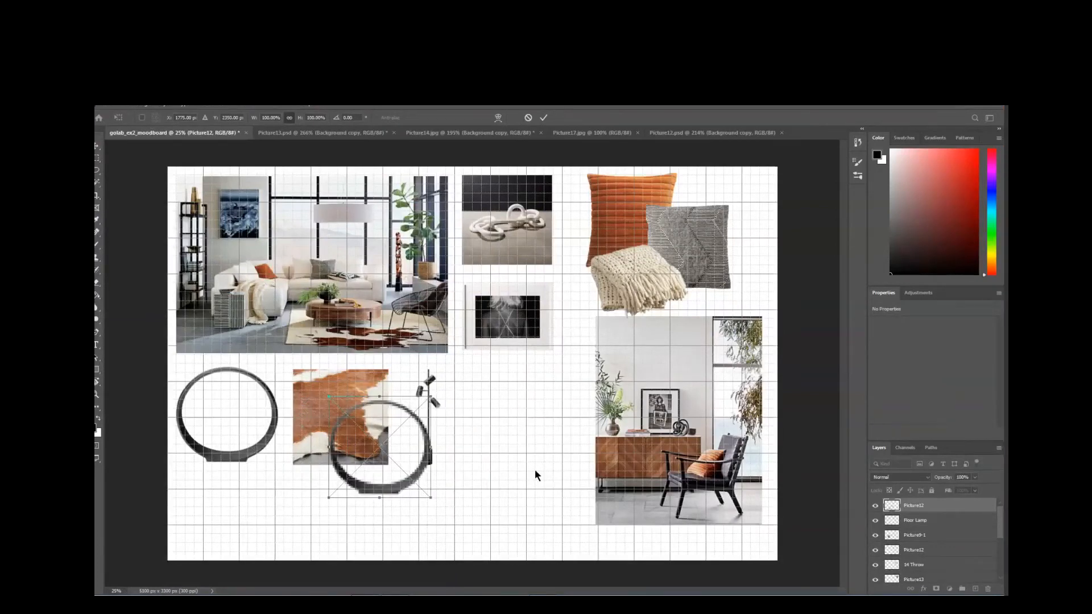
left_click_drag(400, 417, 460, 260)
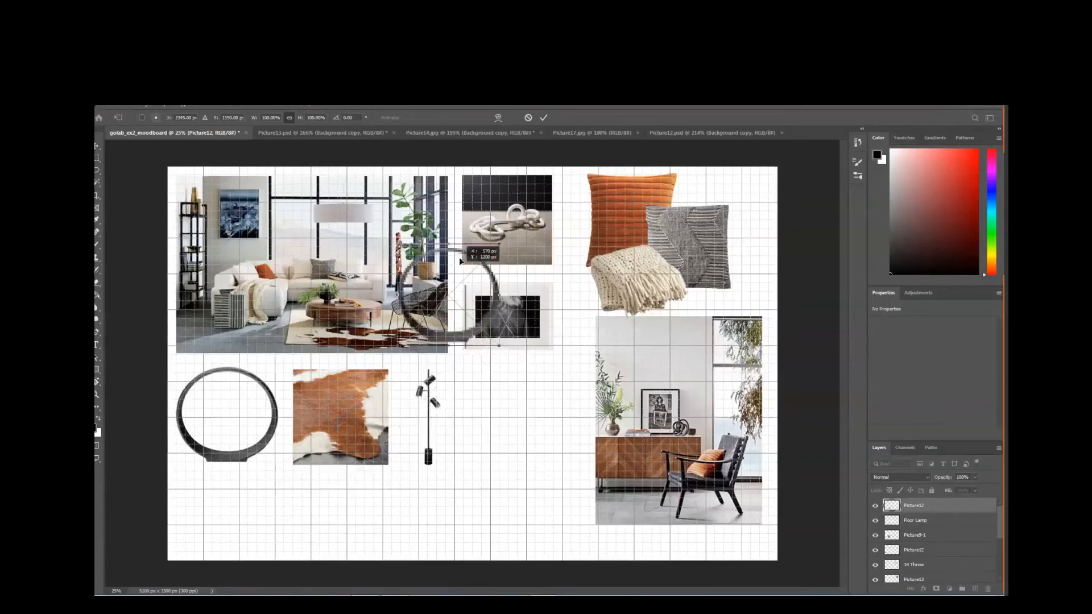
left_click_drag(606, 298, 744, 261)
left_click_drag(740, 202, 585, 284)
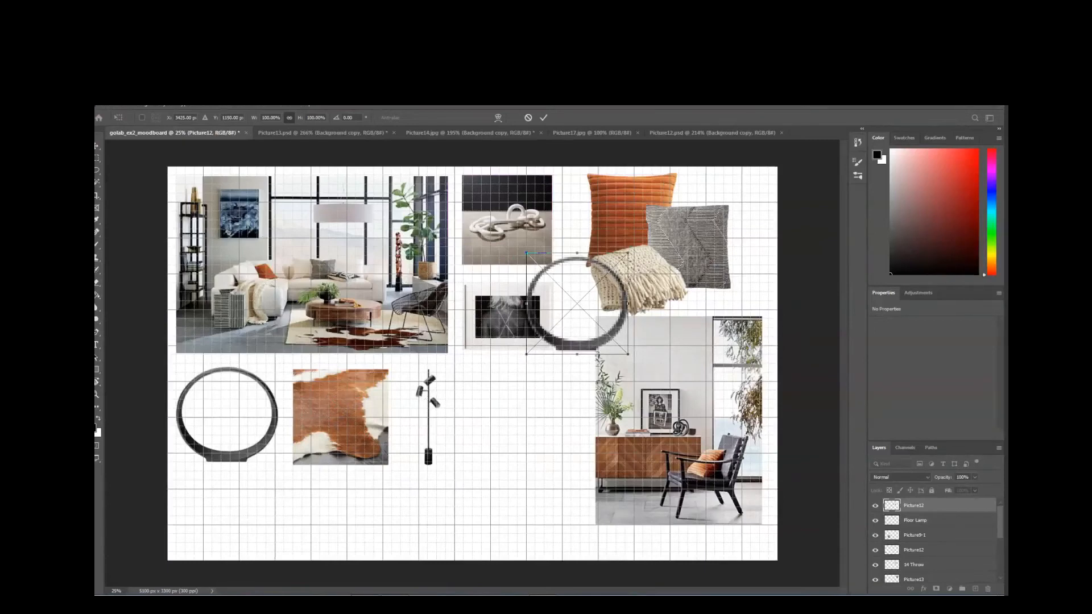
key("Return")
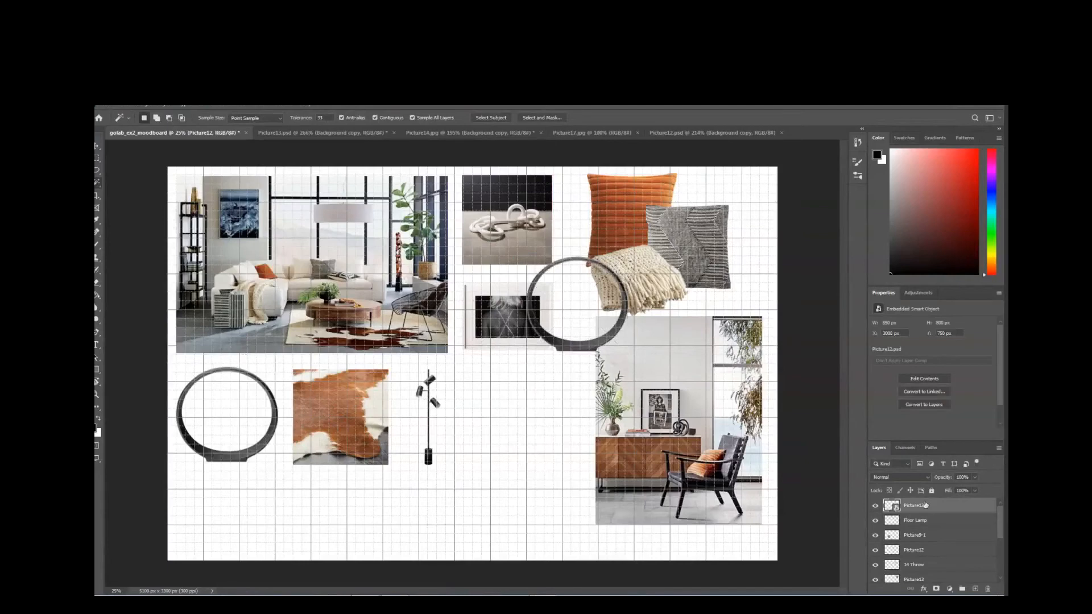
left_click_drag(924, 505, 990, 592)
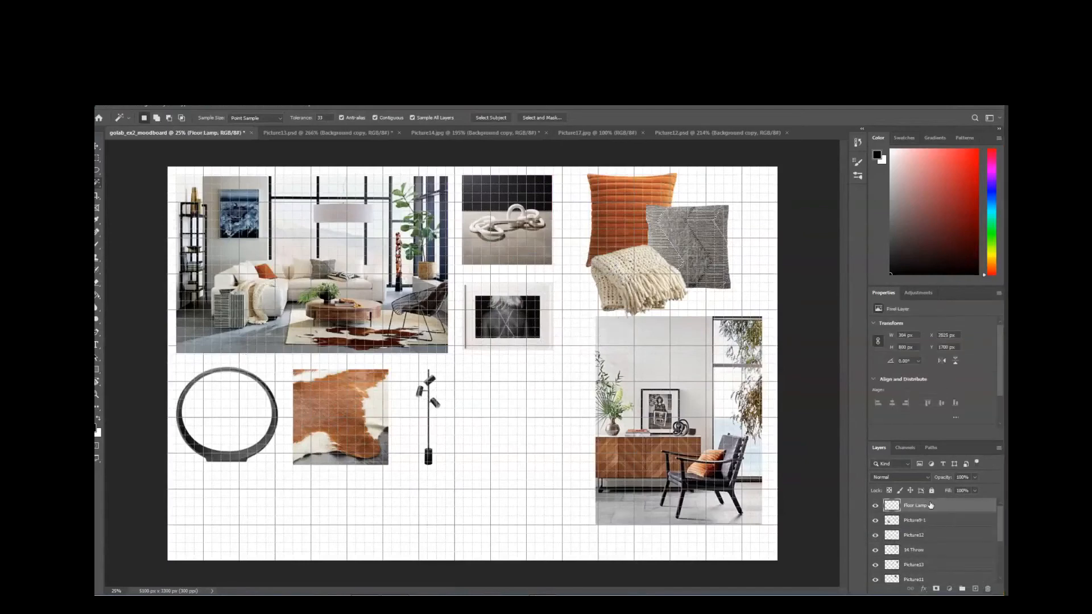
left_click(110, 108)
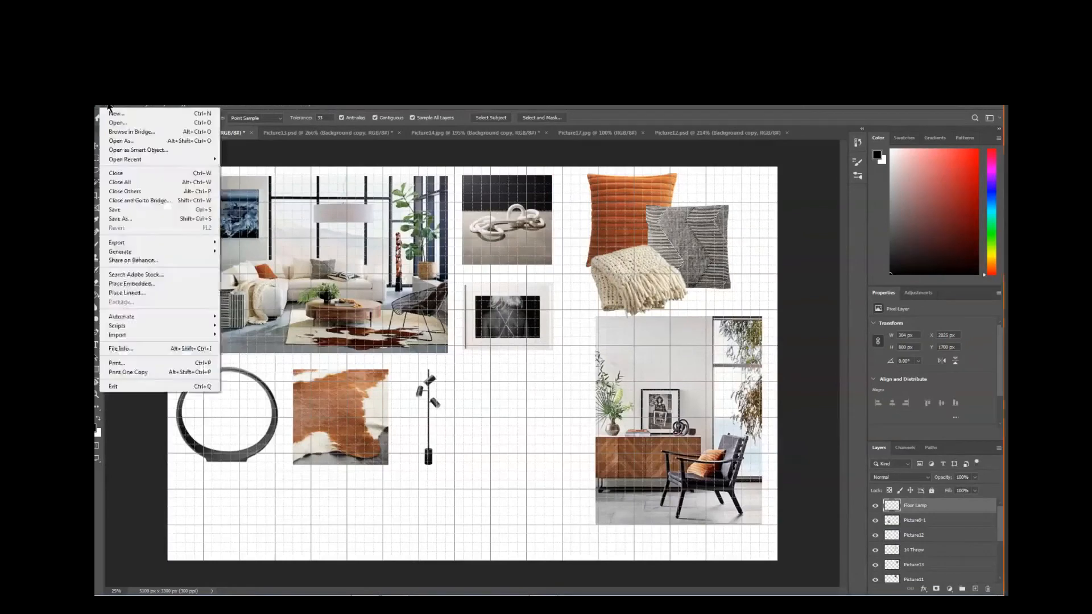
left_click(131, 283)
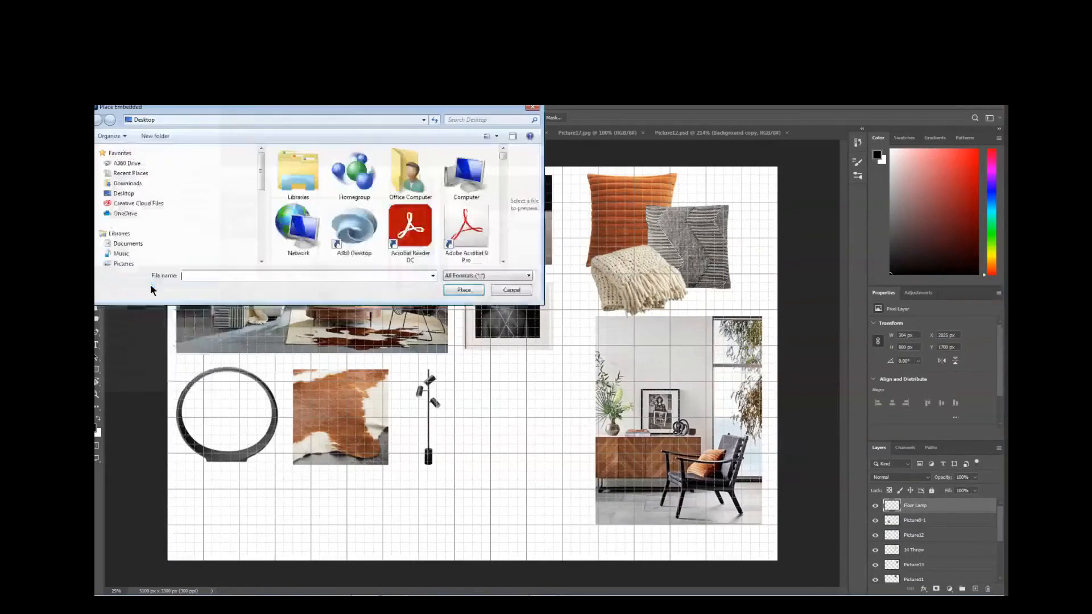
scroll(489, 256, "down", 8)
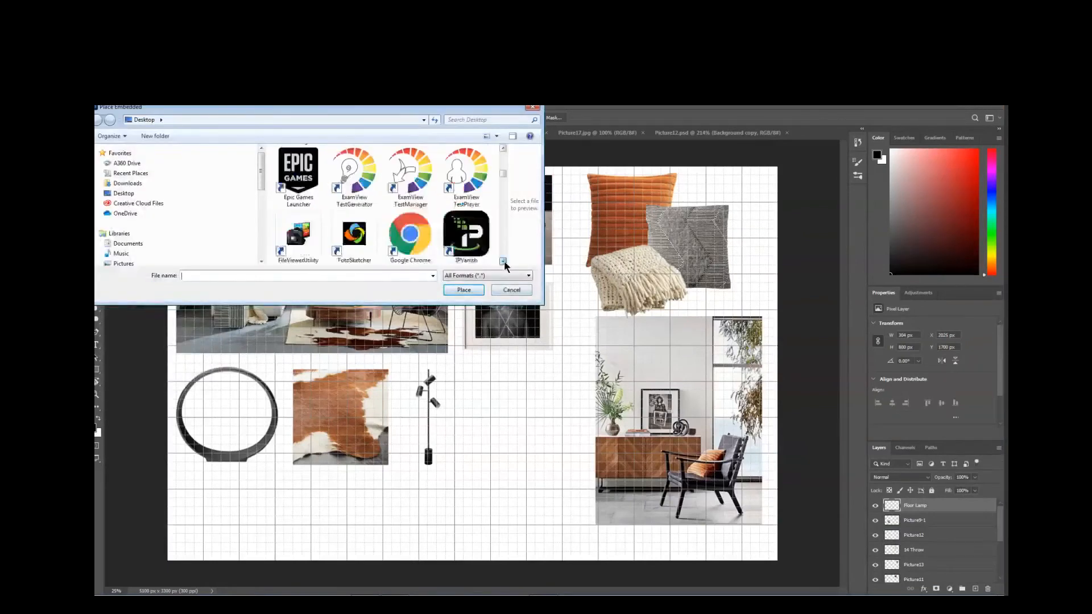
scroll(262, 192, "down", 5)
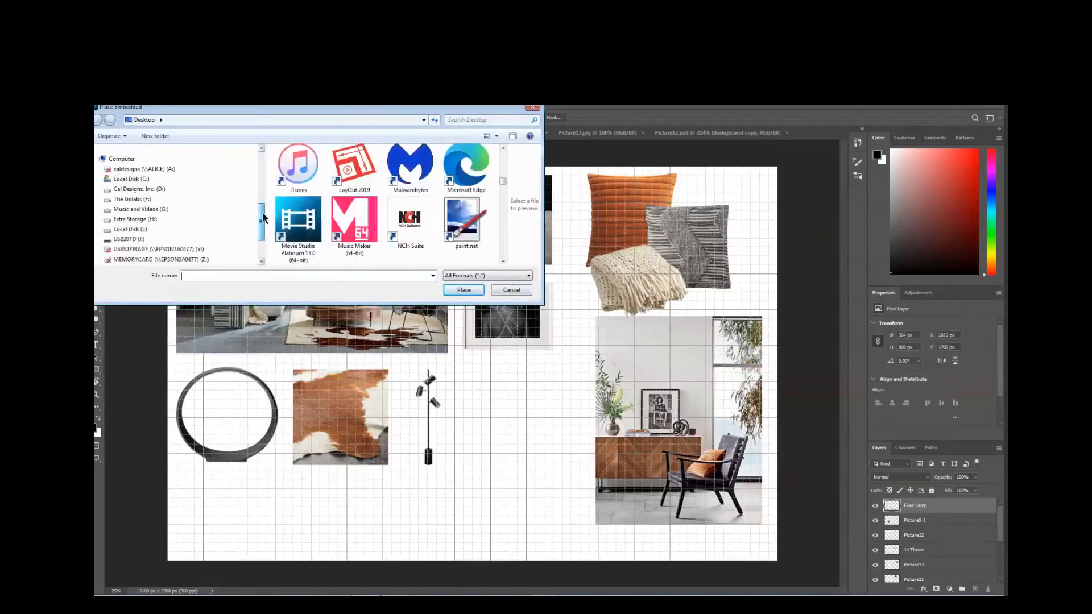
left_click(145, 239)
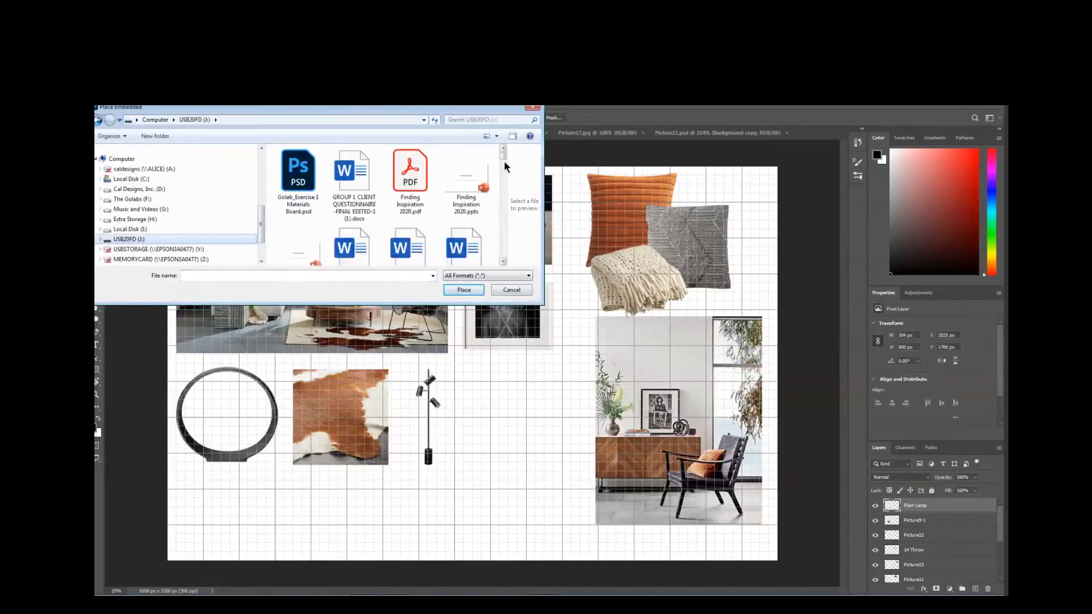
left_click_drag(504, 161, 500, 257)
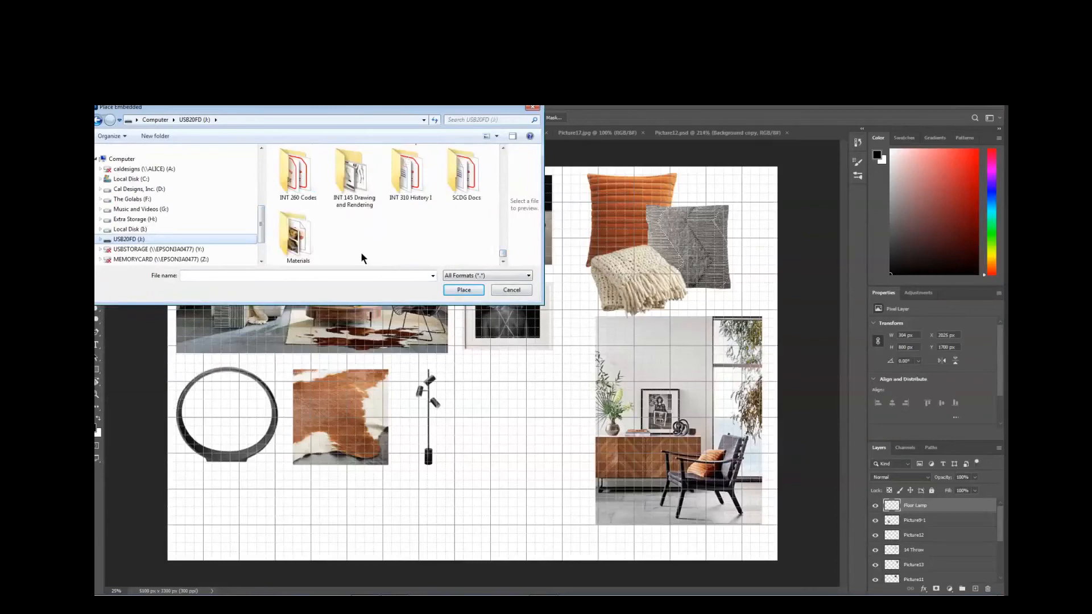
scroll(502, 253, "up", 3)
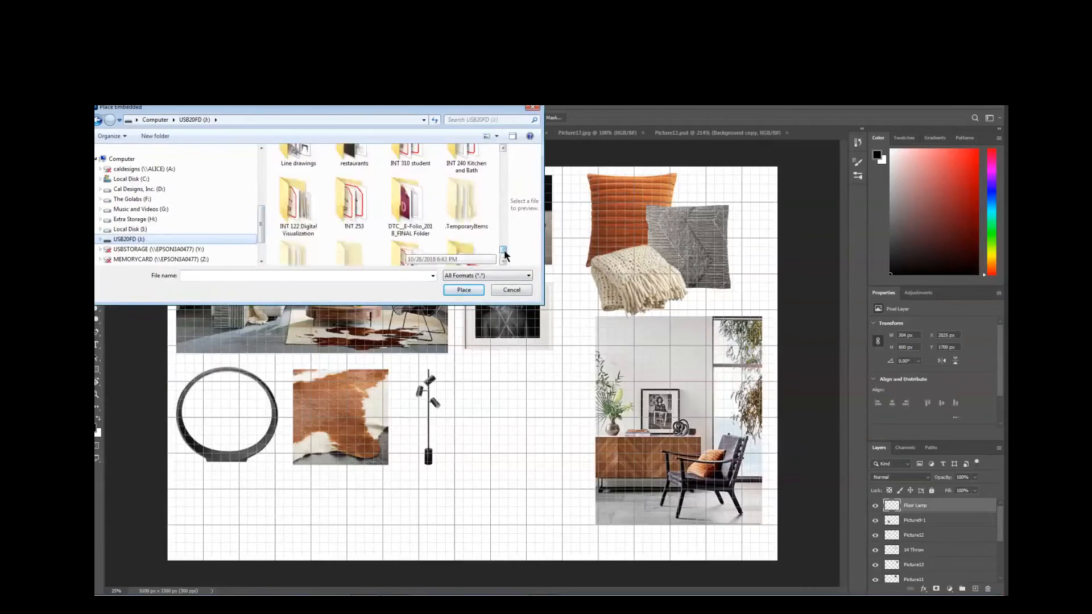
right_click(294, 211)
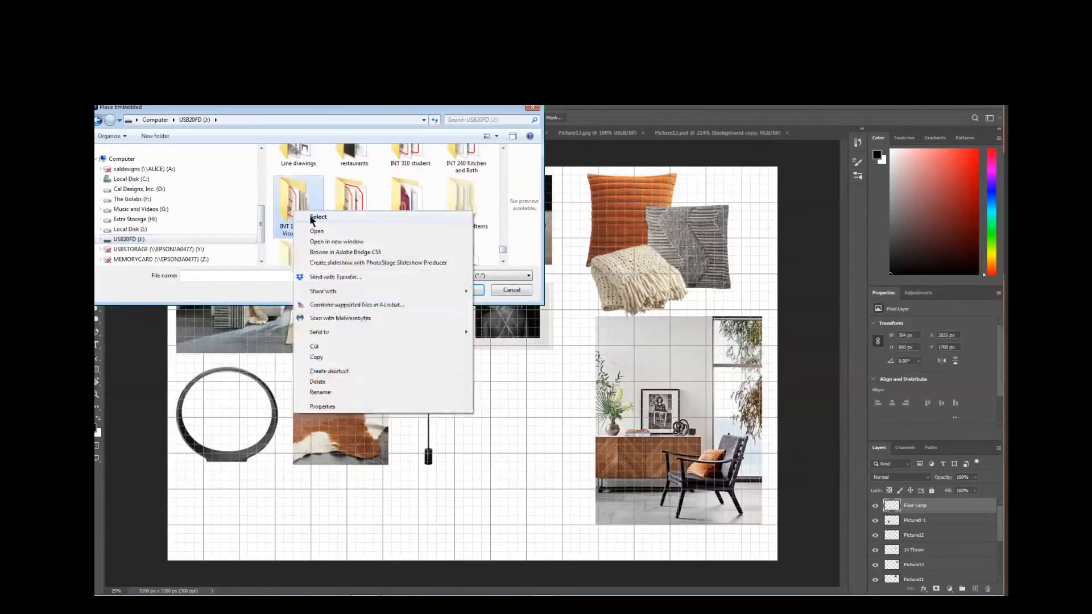
left_click(311, 216)
left_click_drag(503, 156, 501, 253)
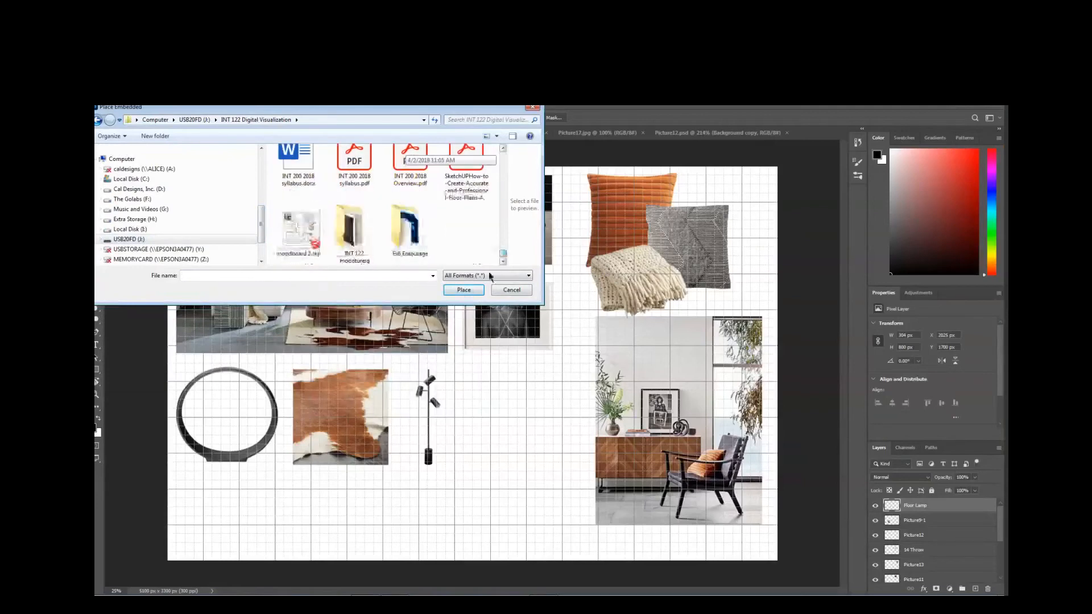
right_click(349, 235)
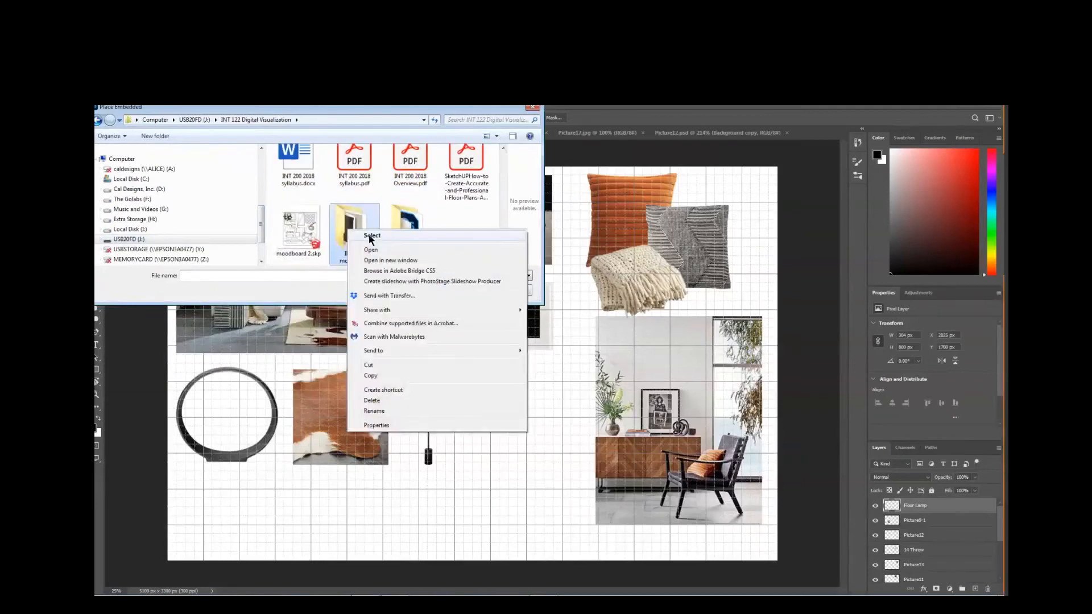
left_click(361, 243)
right_click(304, 164)
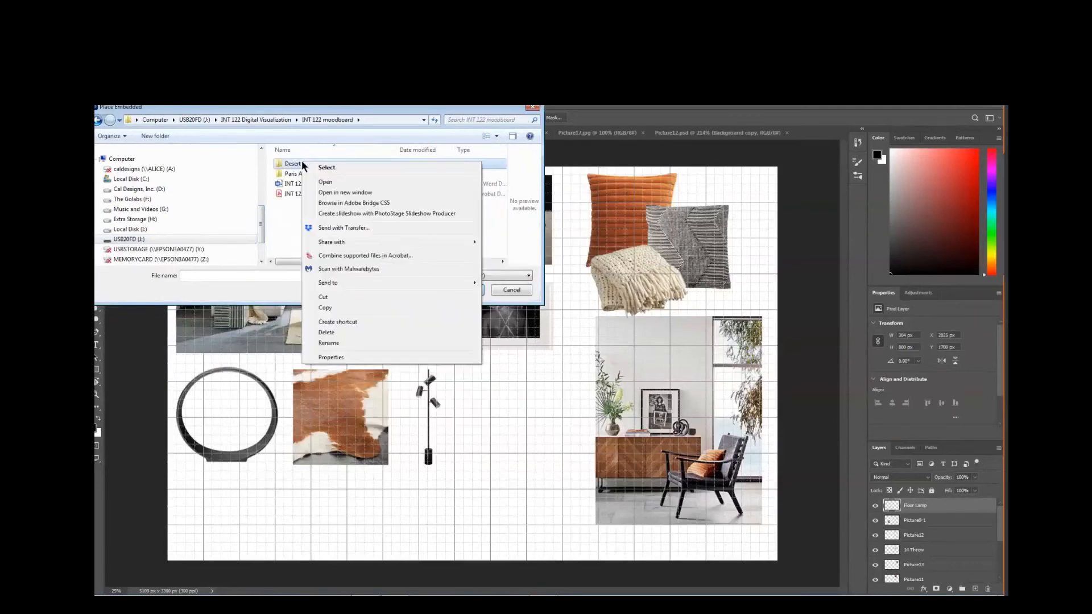
left_click(325, 182)
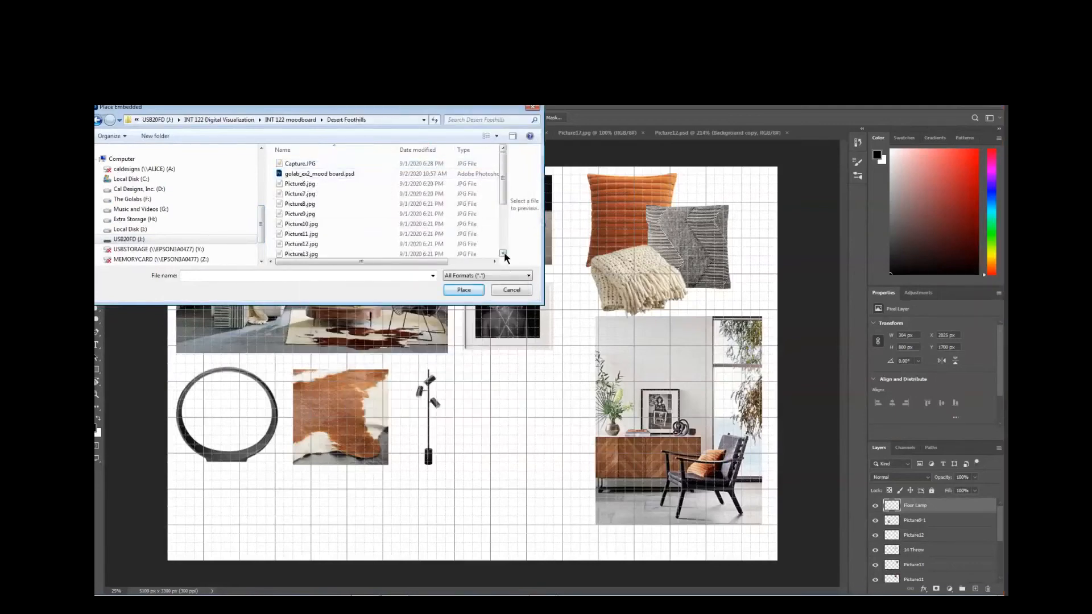
left_click(504, 254)
left_click(504, 254)
left_click(504, 254)
left_click(504, 254)
left_click(504, 254)
left_click(504, 253)
left_click(504, 254)
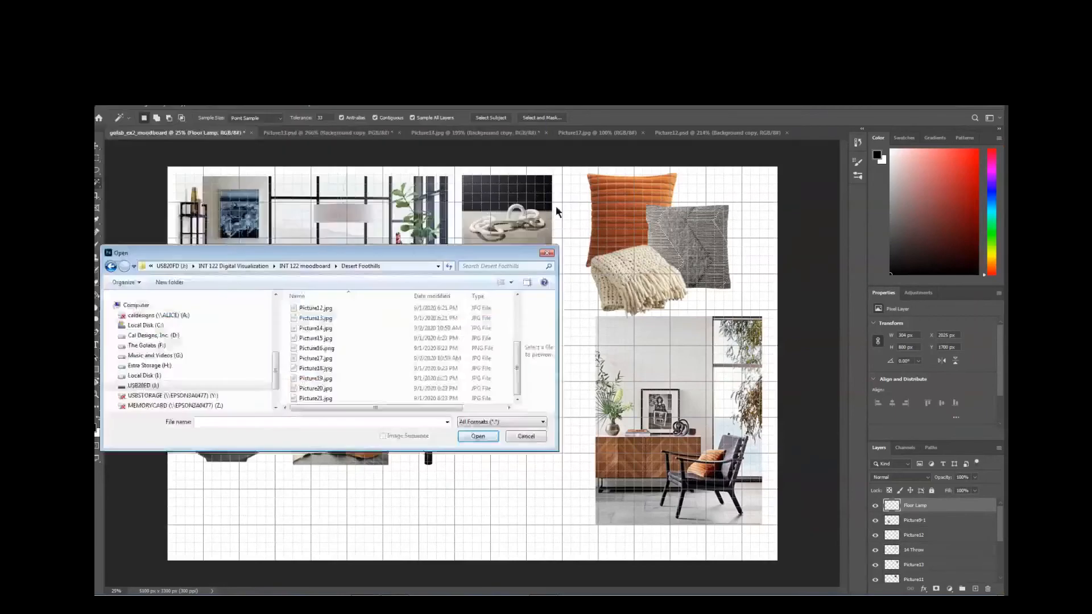
- Open Picture20.jpg from the Desert Foothills folder and select the white background around the black bowl with the Magic Wand
left_click(316, 390)
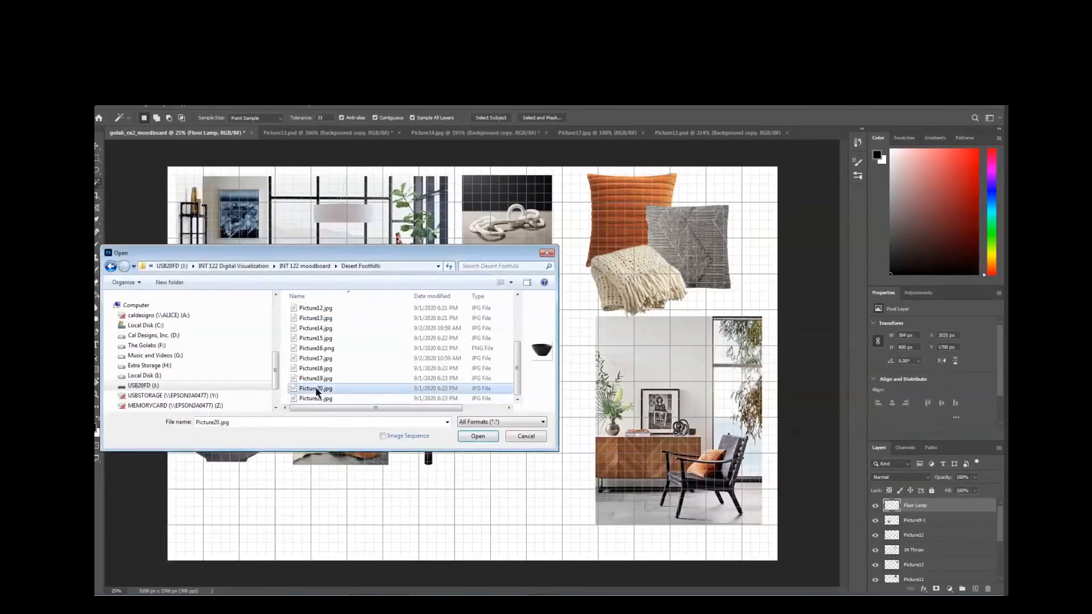
left_click(478, 437)
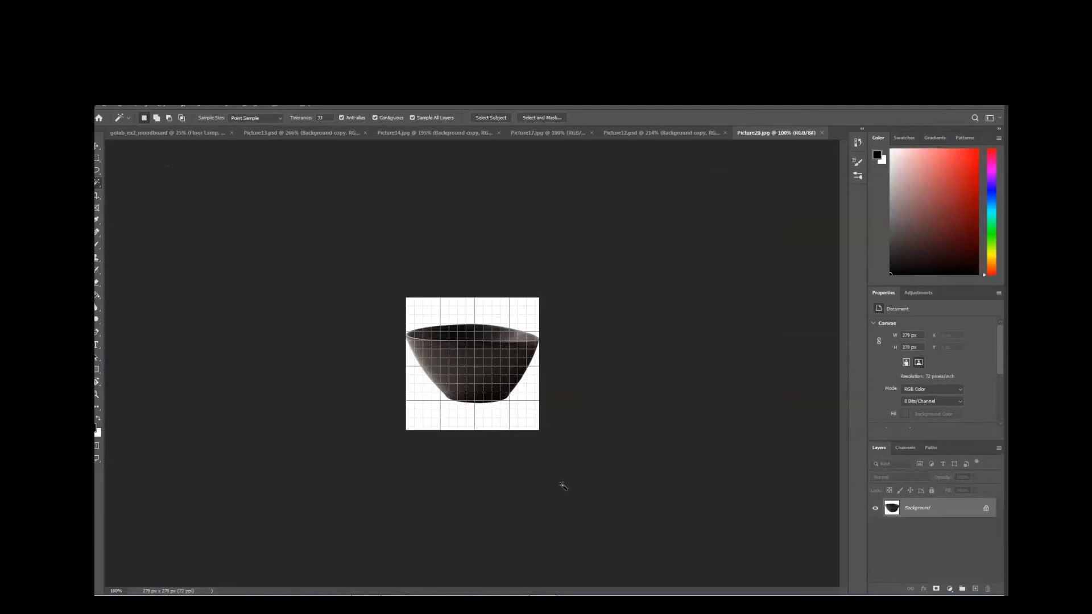
scroll(562, 484, "up", 4)
scroll(561, 485, "up", 2)
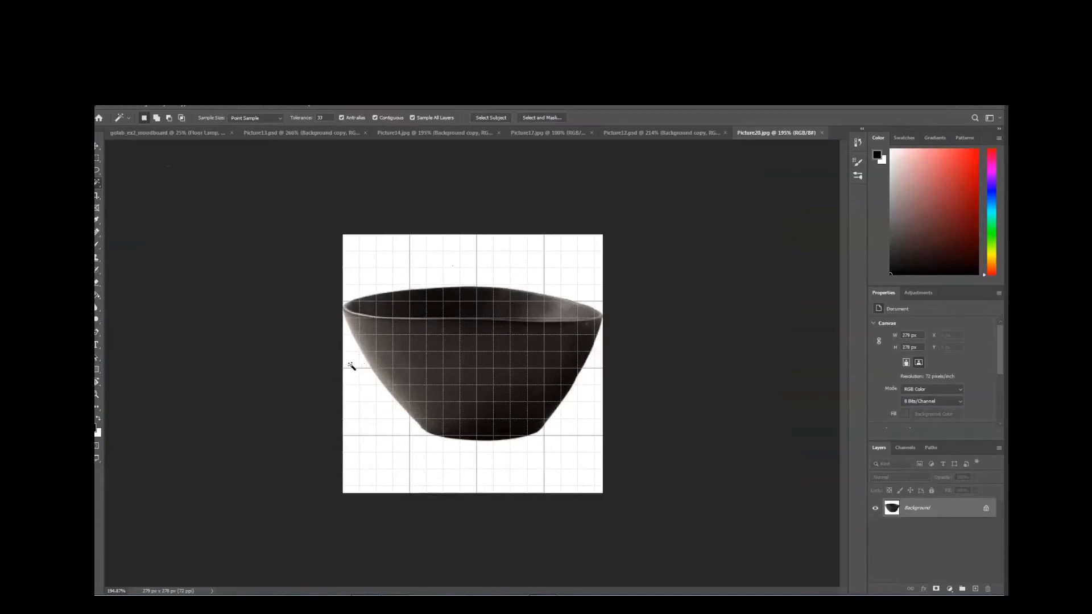
left_click(406, 263)
key("shift")
left_click(387, 438)
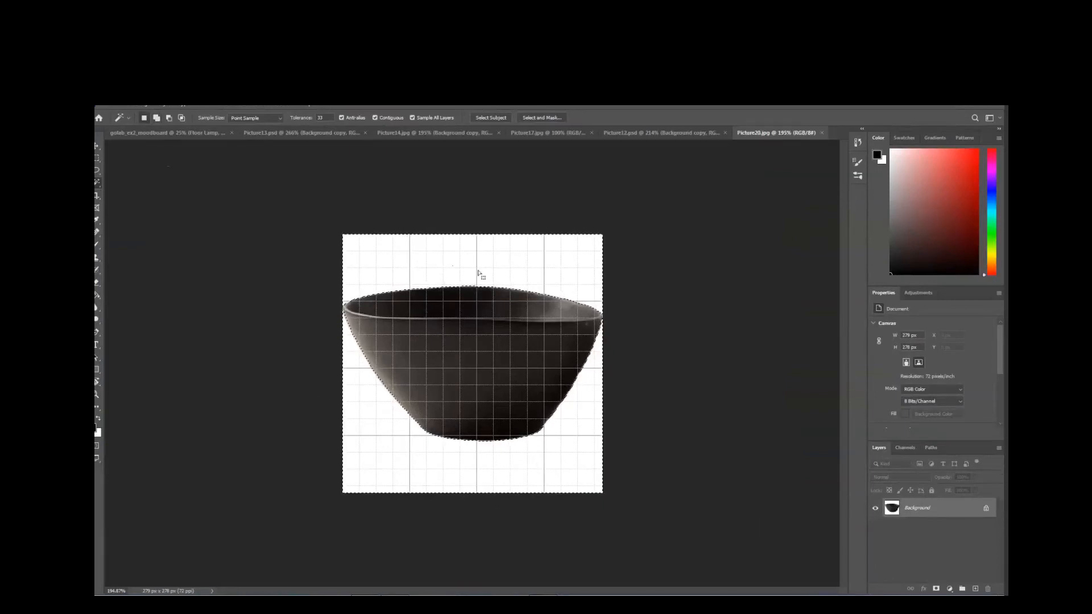
- Duplicate the Background layer of Picture20.jpg as Background copy and hide the original Background layer
right_click(948, 510)
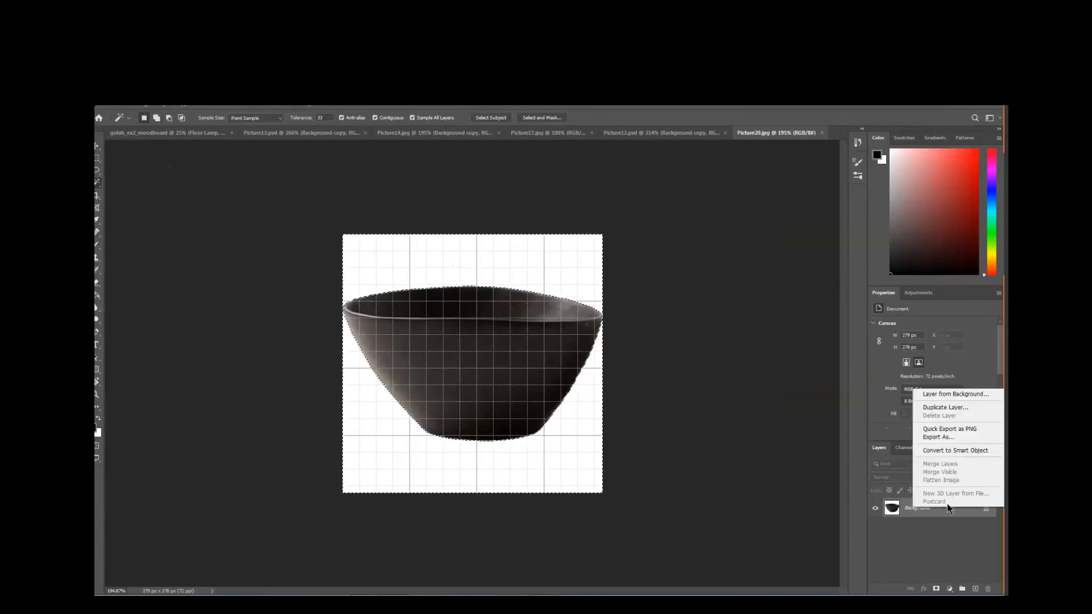
left_click(933, 408)
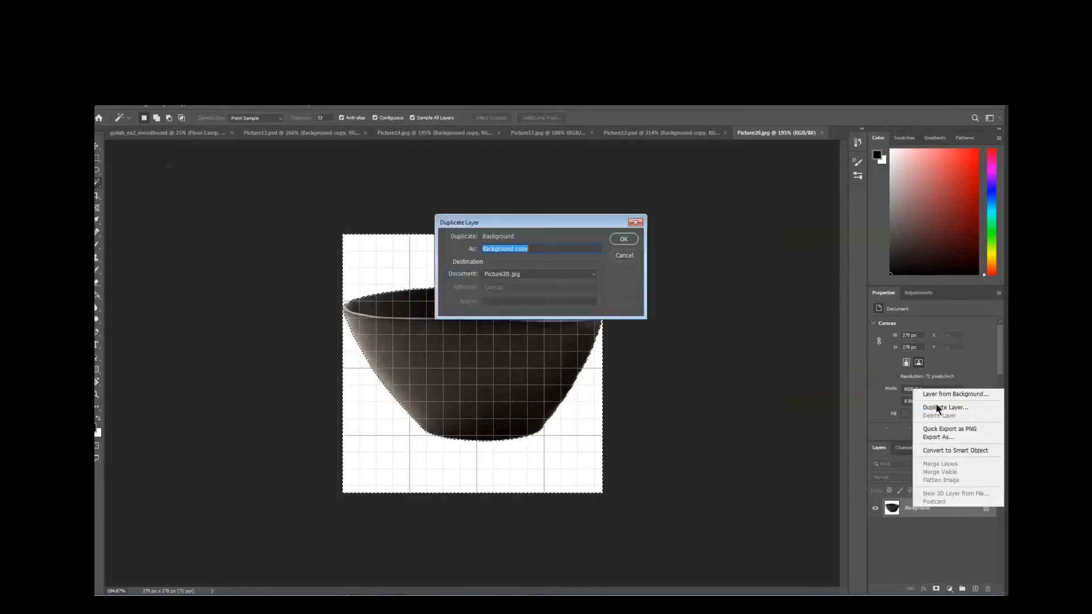
left_click(624, 239)
left_click(875, 529)
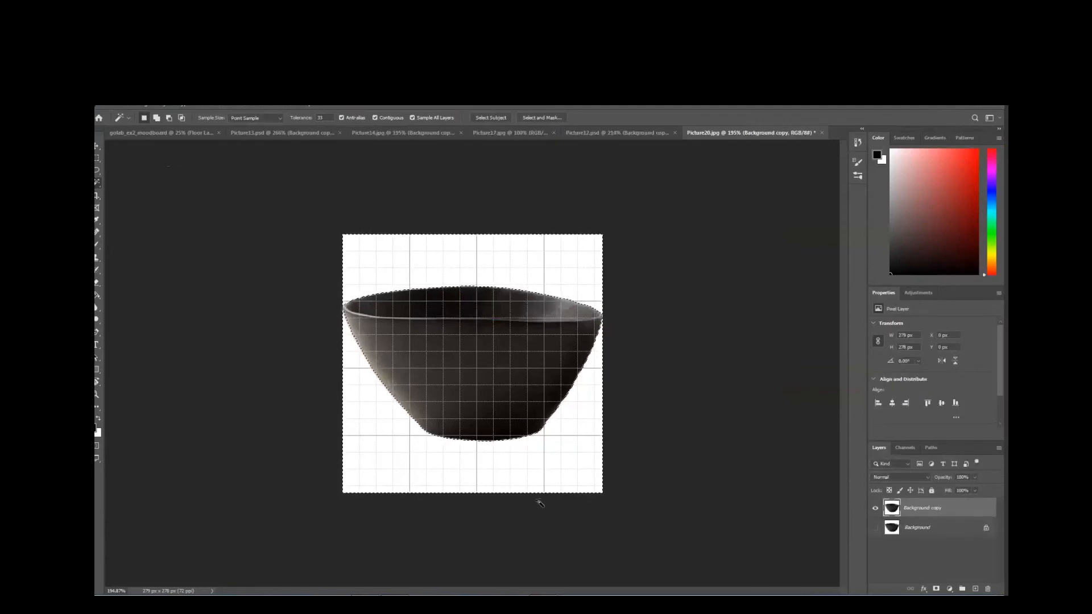
- Clear the selected white background around the black bowl, deselect, and save the file as Picture20.psd on the Desktop, replacing the existing file
key("Delete")
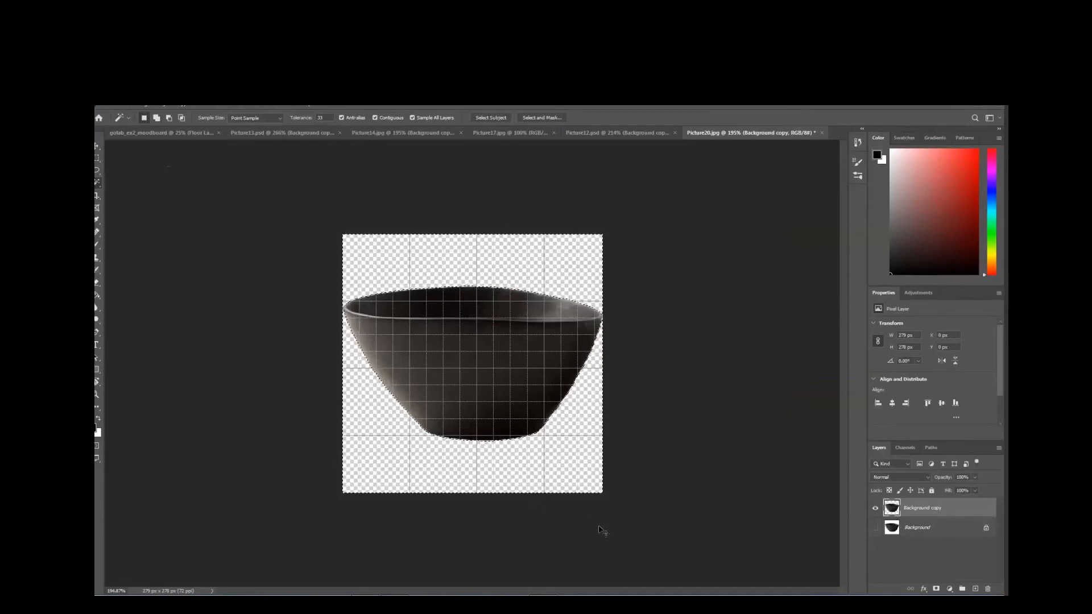
key("ctrl+d")
left_click(110, 108)
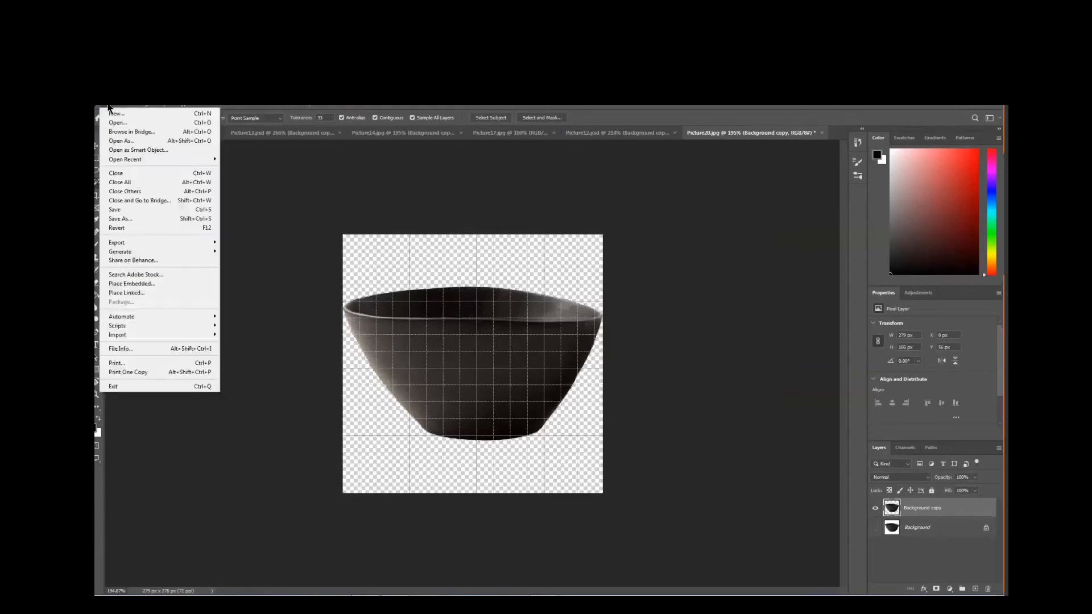
left_click(137, 223)
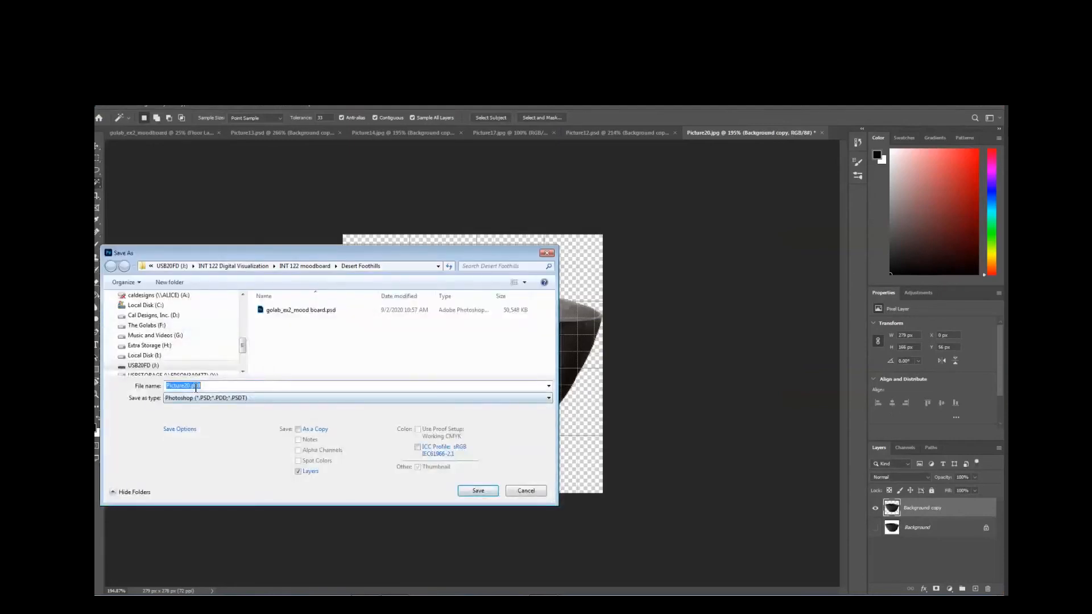
scroll(236, 370, "down", 2)
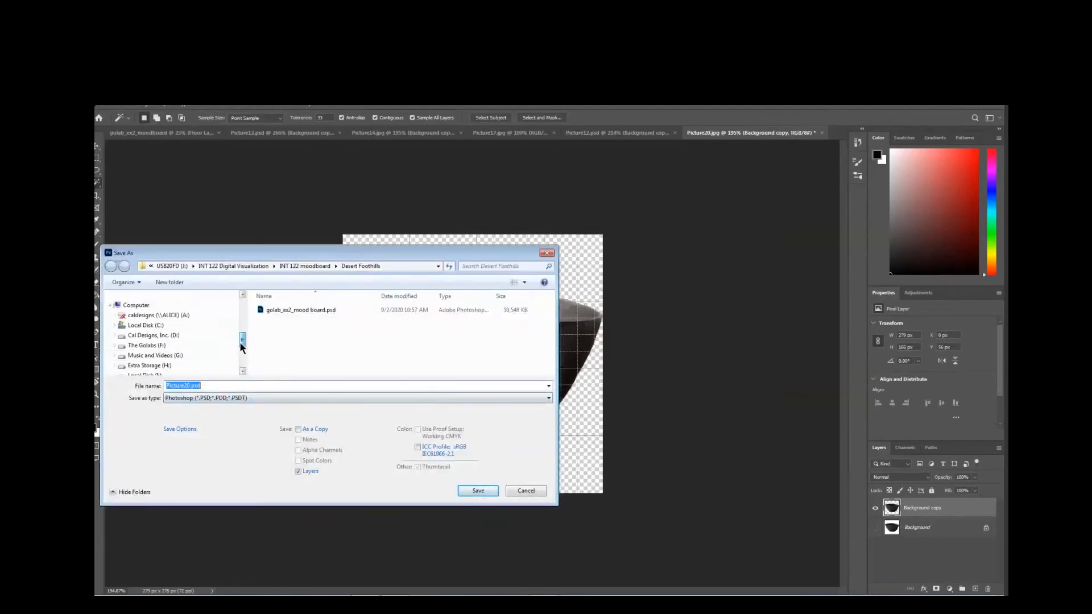
left_click_drag(236, 371, 243, 305)
left_click(154, 340)
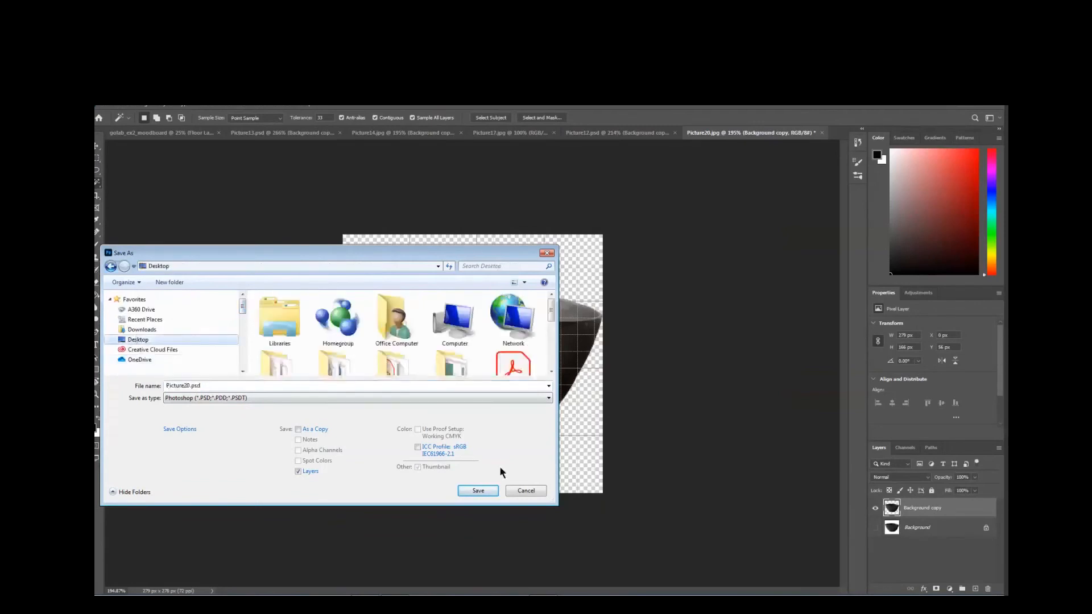
left_click(478, 490)
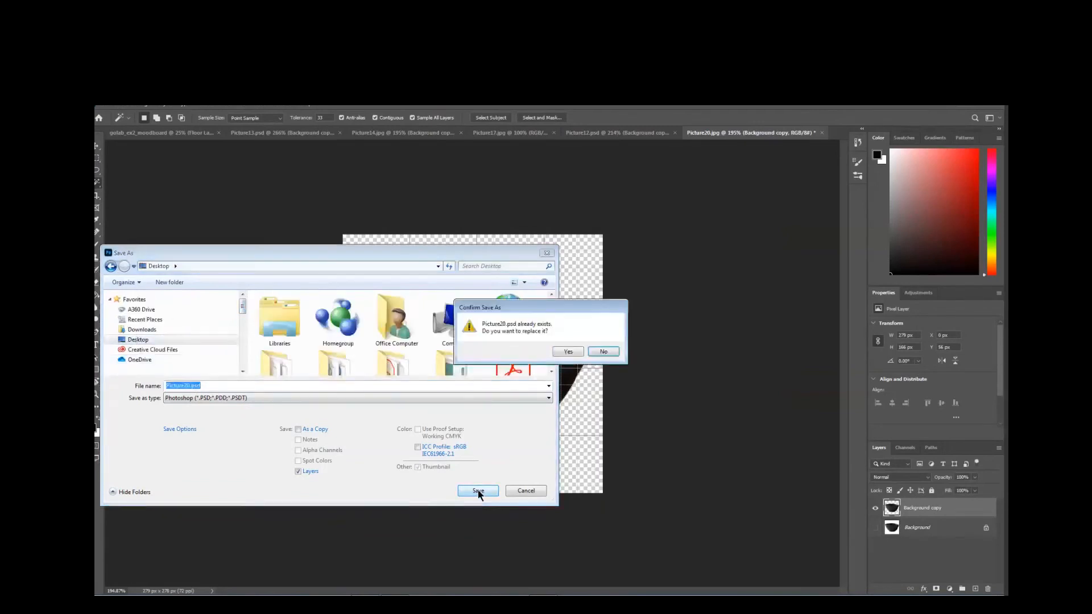
left_click(567, 351)
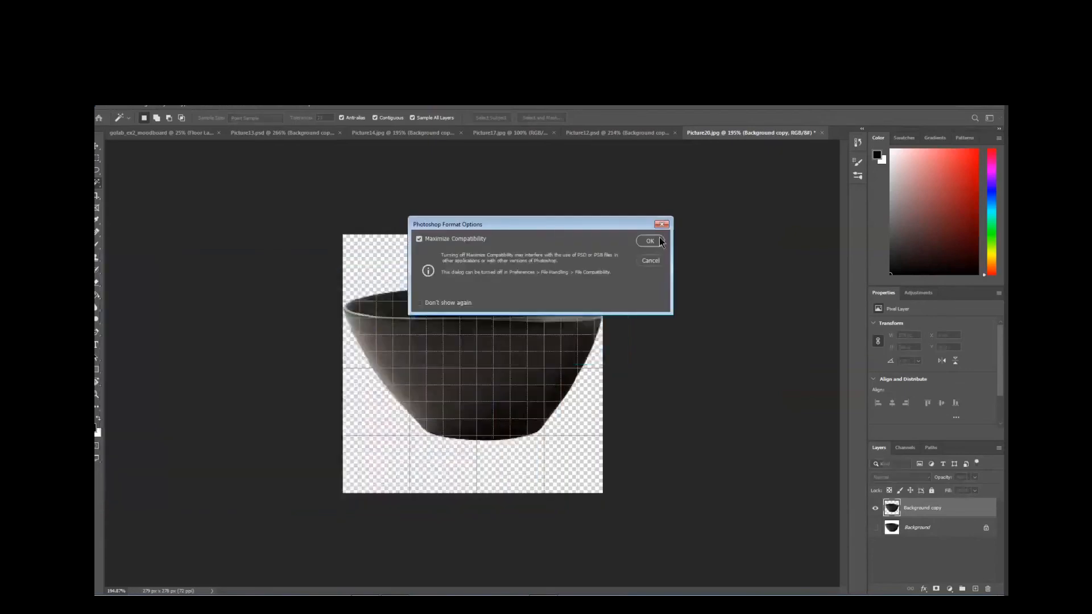
left_click(651, 243)
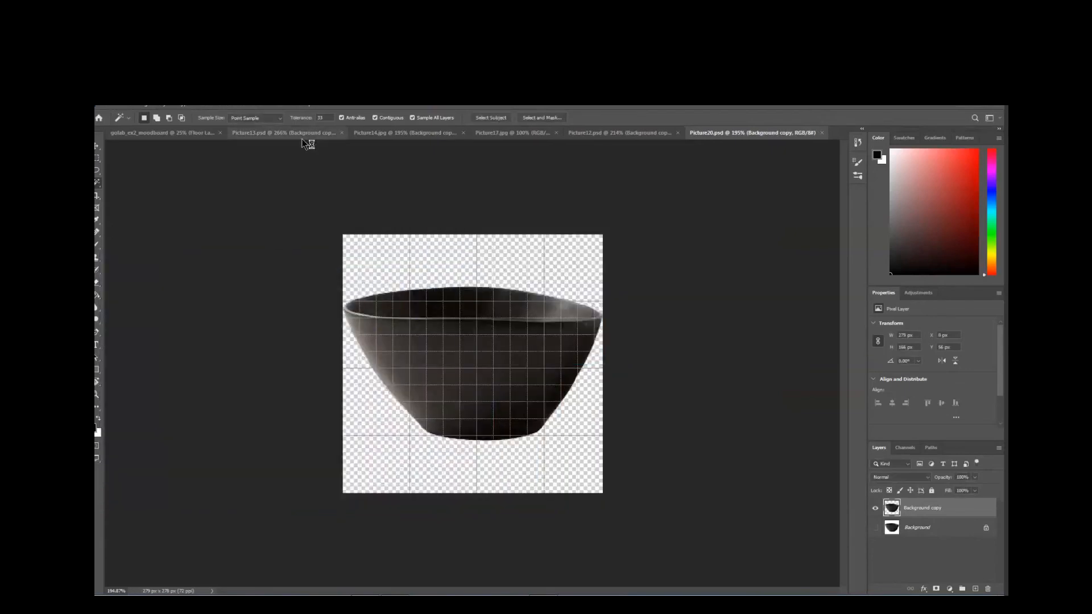
- Place Picture20.psd from the Desktop as an embedded image in the mood board document
left_click(155, 135)
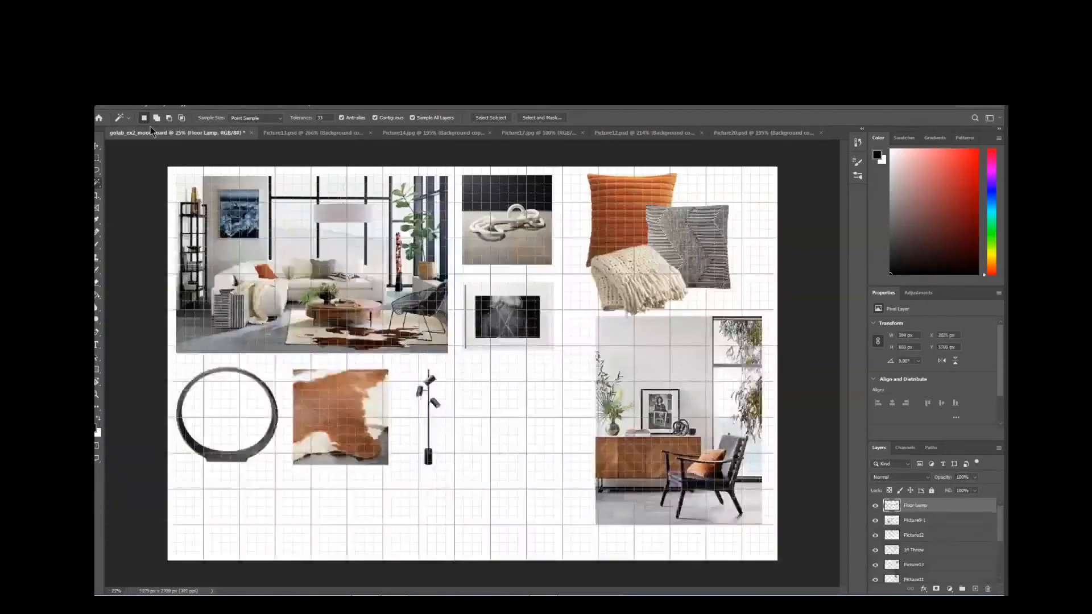
left_click(110, 109)
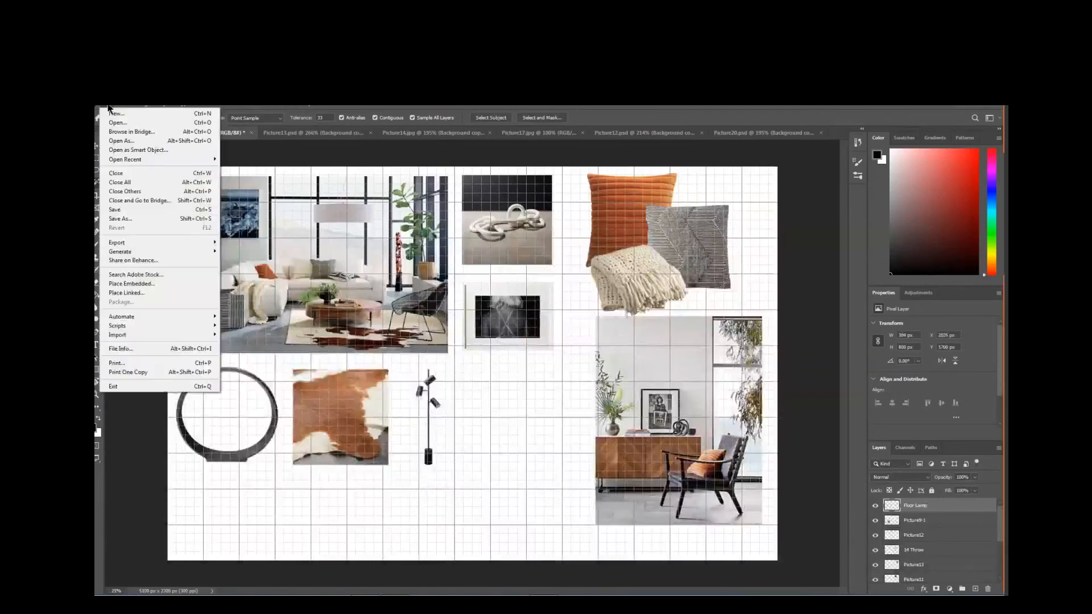
left_click(141, 282)
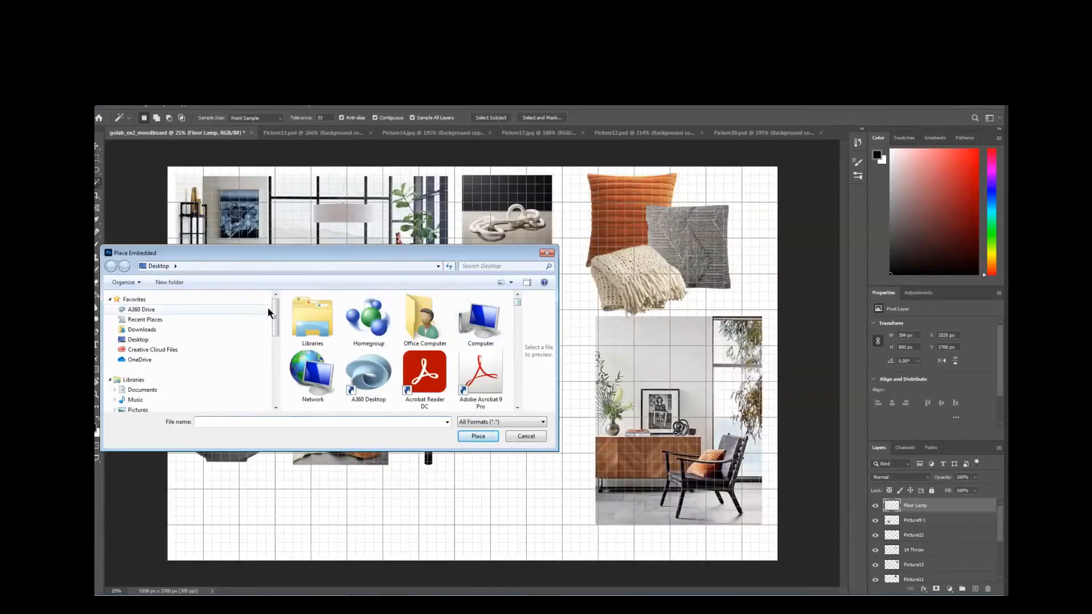
left_click_drag(273, 316, 273, 328)
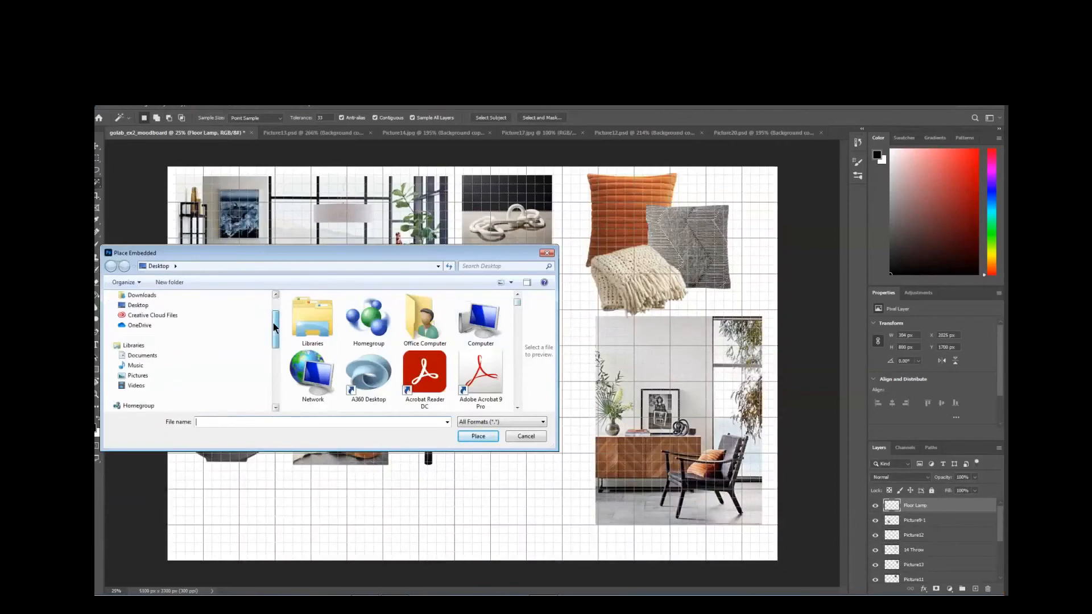
left_click_drag(517, 302, 508, 394)
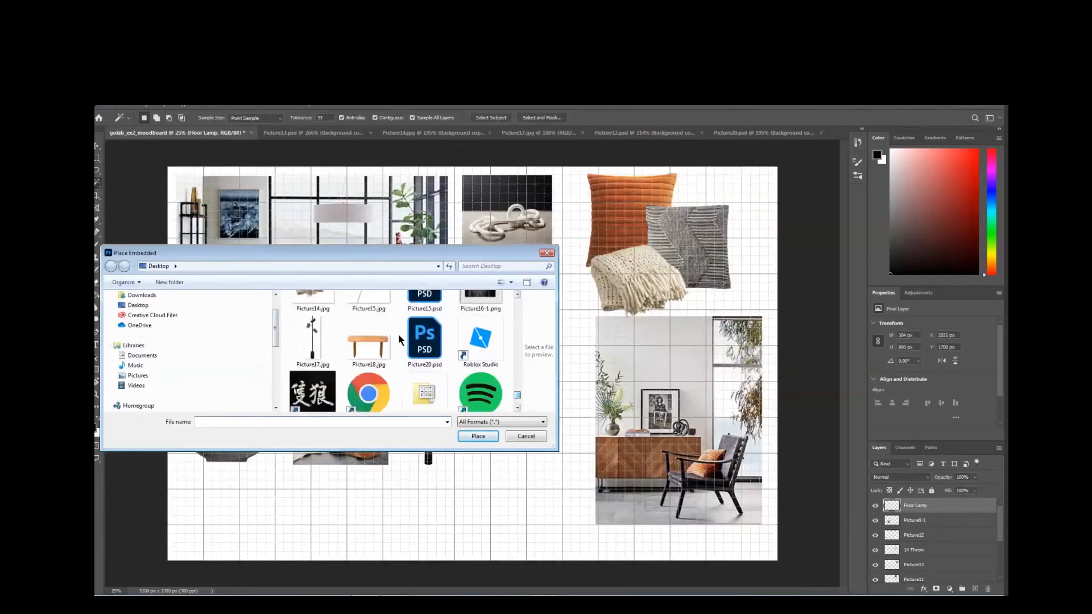
left_click(425, 340)
left_click(476, 435)
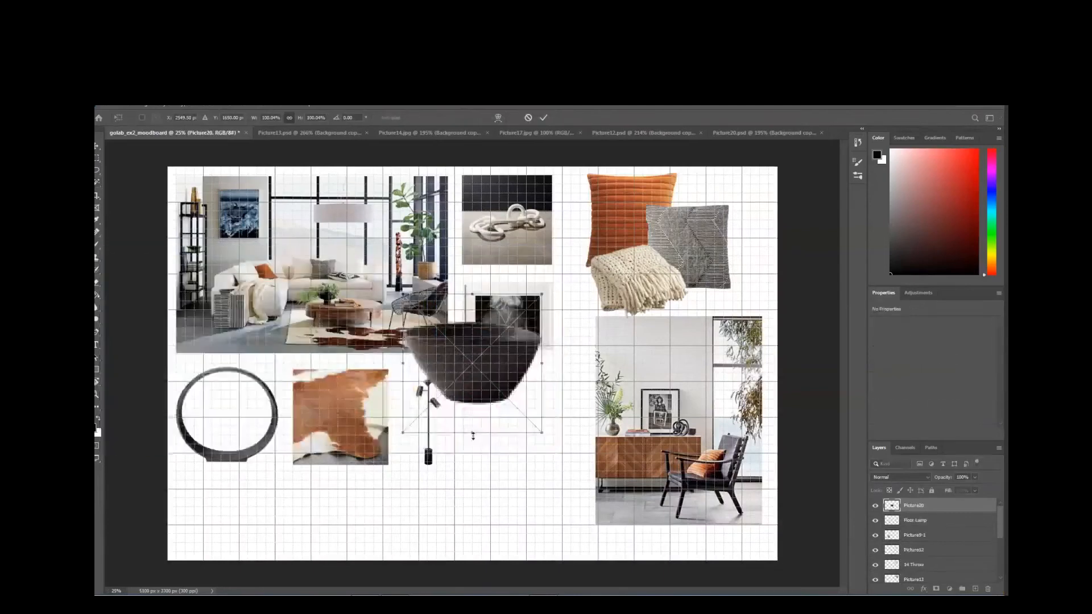
- Scale the placed black bowl to about 77%, position it overlapping the black ring and the cowhide, and rasterize its layer
left_click_drag(470, 336, 296, 433)
left_click_drag(370, 386, 342, 405)
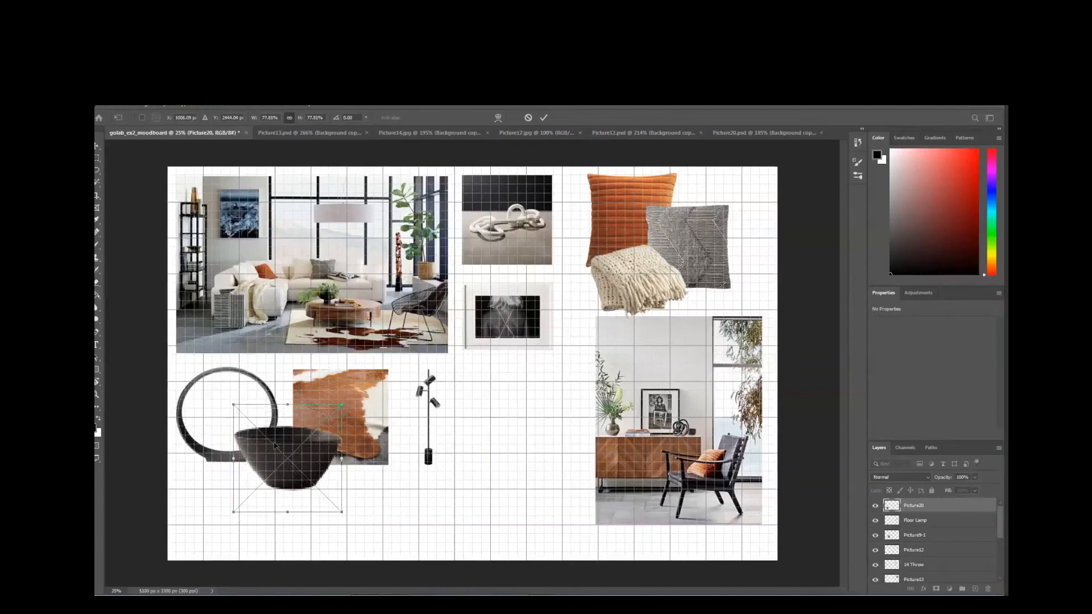
key("Return")
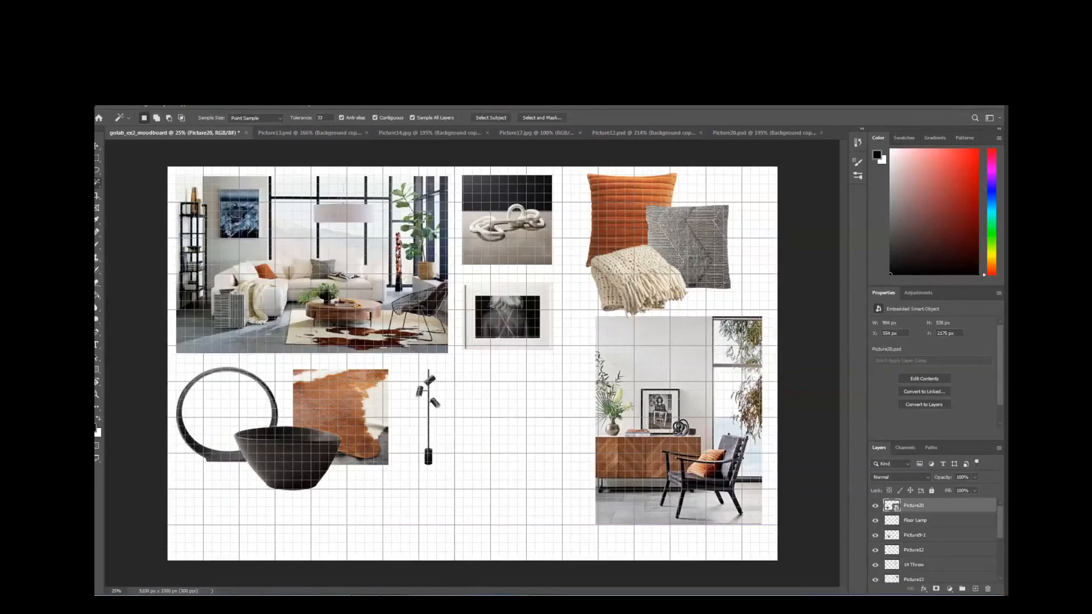
right_click(924, 508)
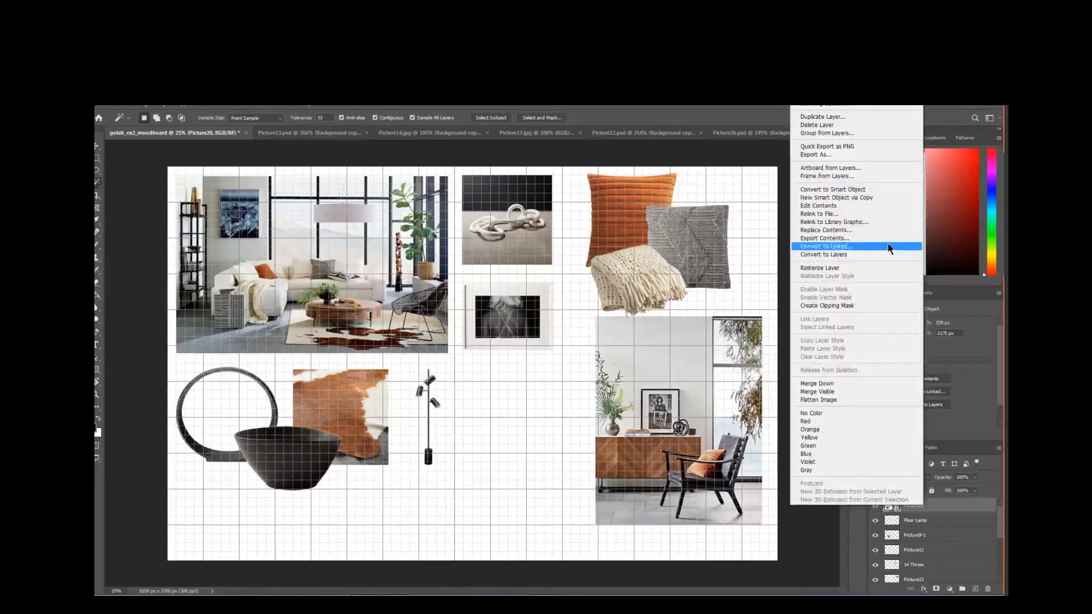
left_click(813, 268)
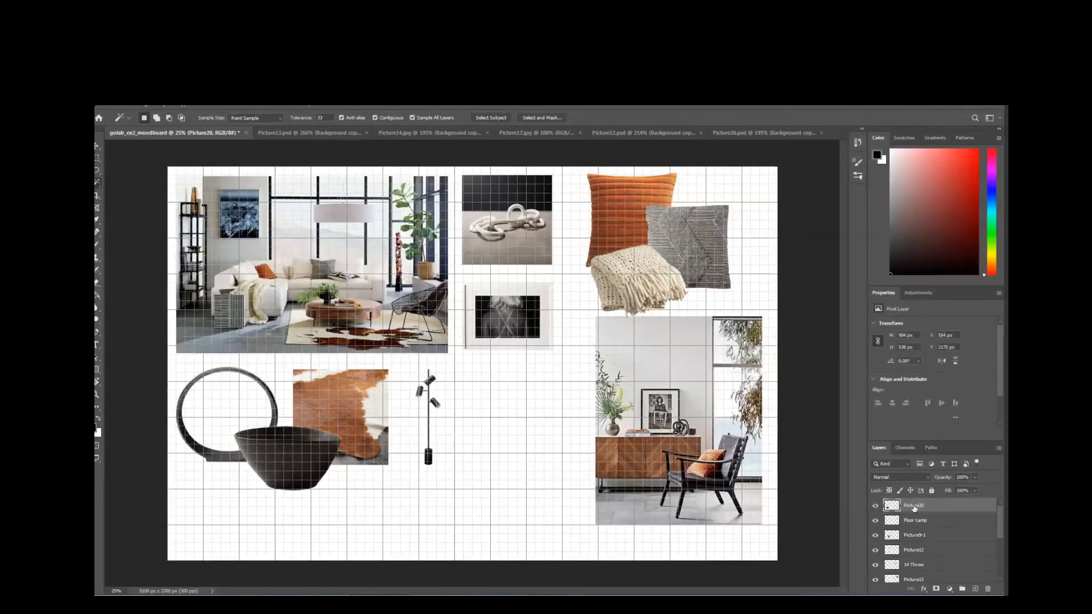
- Try the Picture20 layer directly below the 14 Throw layer, and return it to the top of the layer stack
left_click_drag(915, 508, 921, 576)
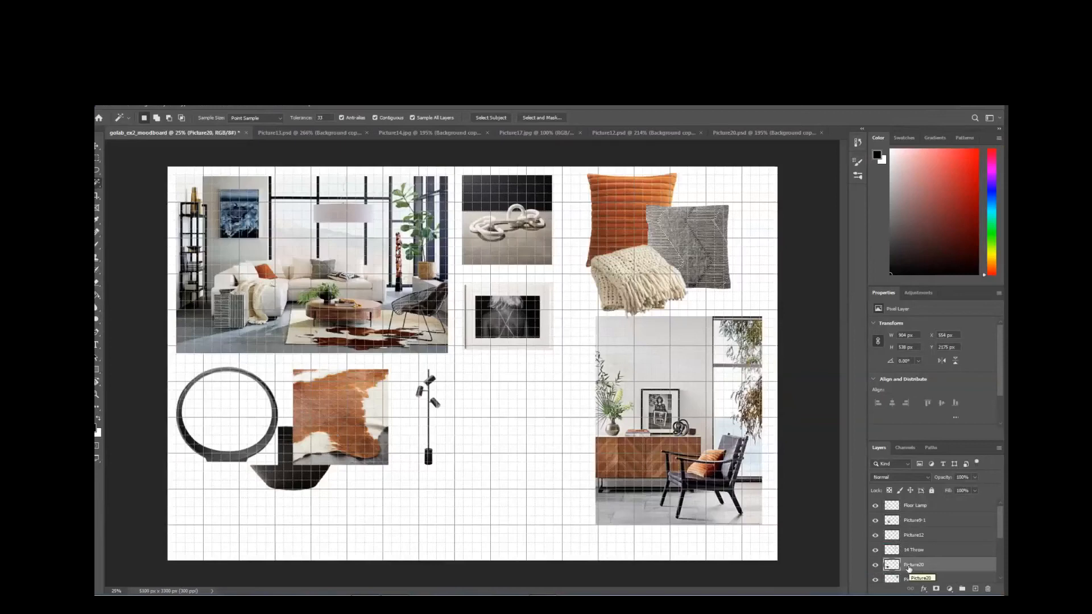
left_click_drag(909, 569, 909, 506)
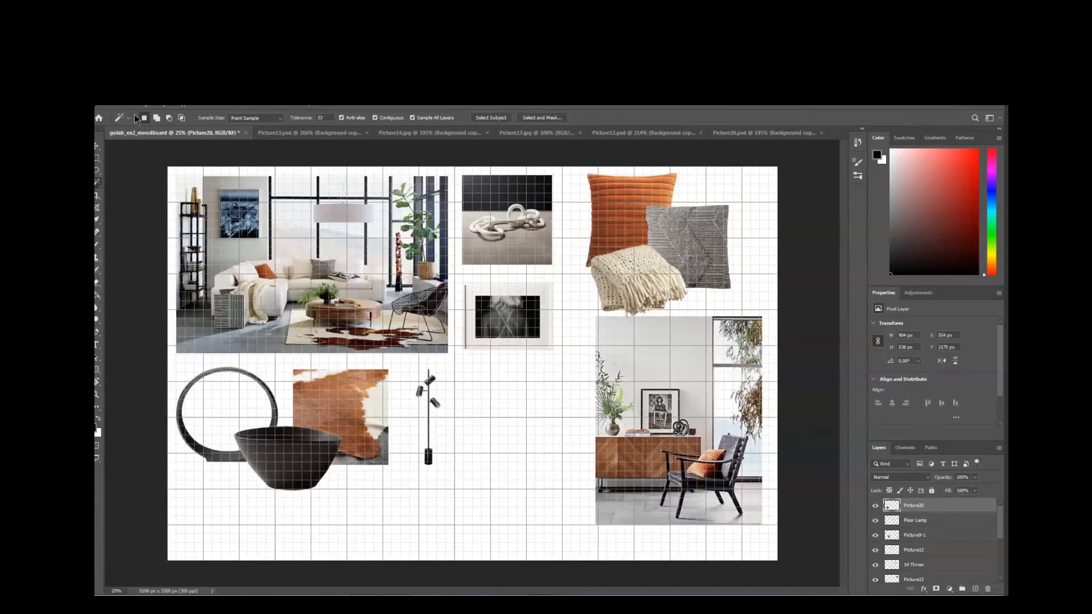
- Open Picture15.jpg, the palm leaf image, from the Desktop
left_click(109, 107)
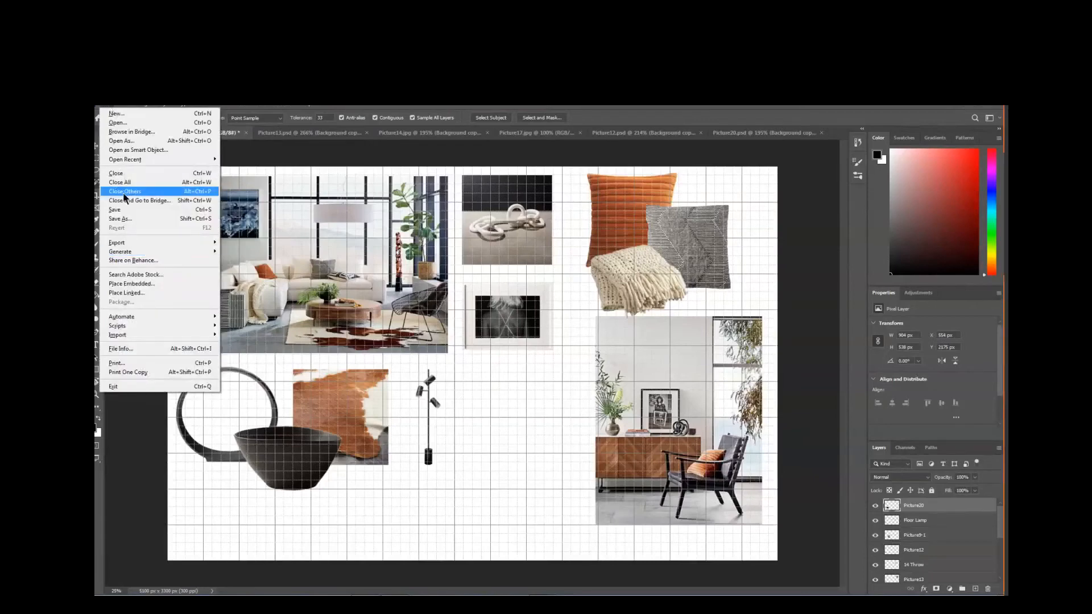
left_click(118, 122)
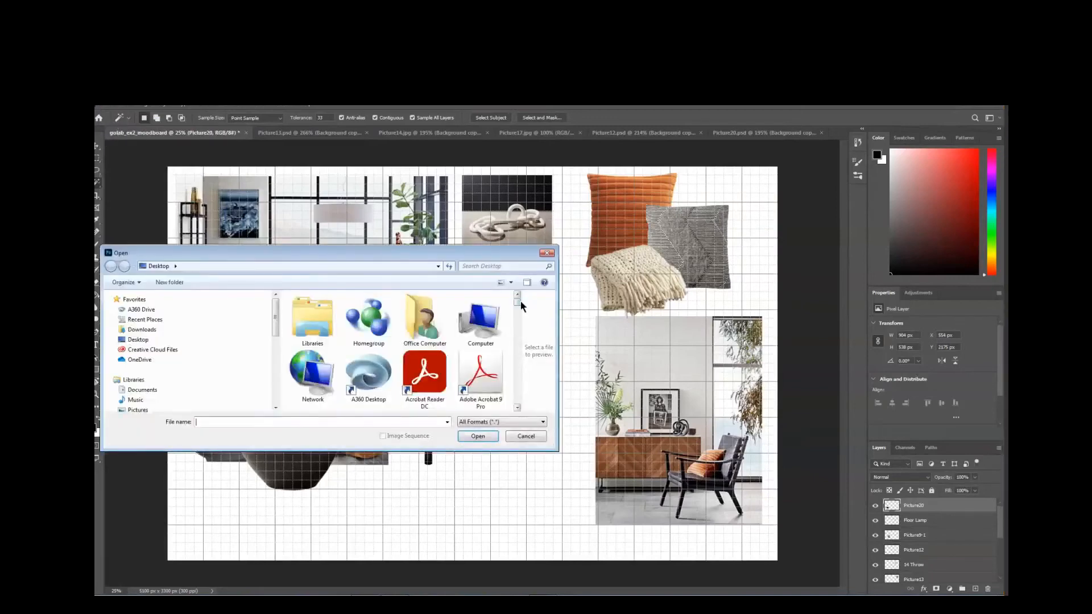
left_click_drag(517, 301, 518, 390)
left_click(373, 327)
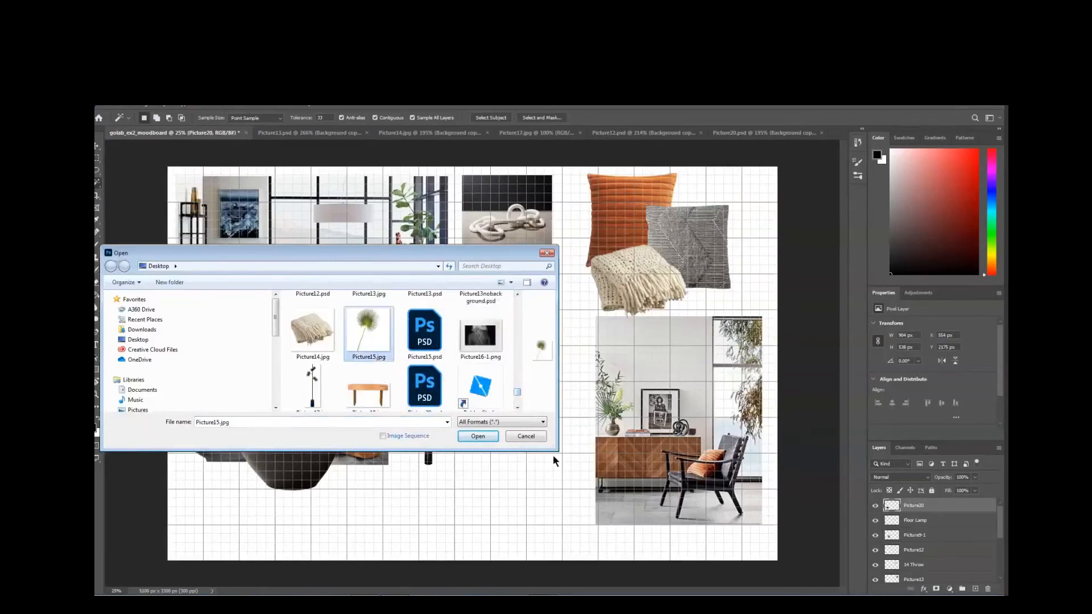
left_click(479, 436)
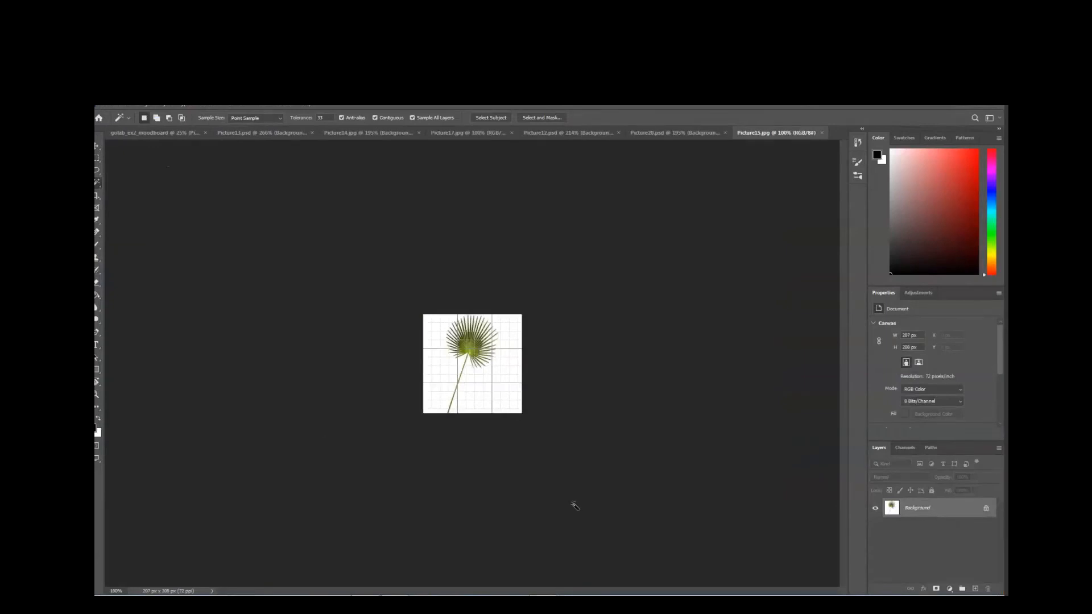
- Duplicate the Background layer of Picture15.jpg as Background copy and hide the original Background layer
scroll(572, 505, "up", 5)
scroll(574, 504, "up", 2)
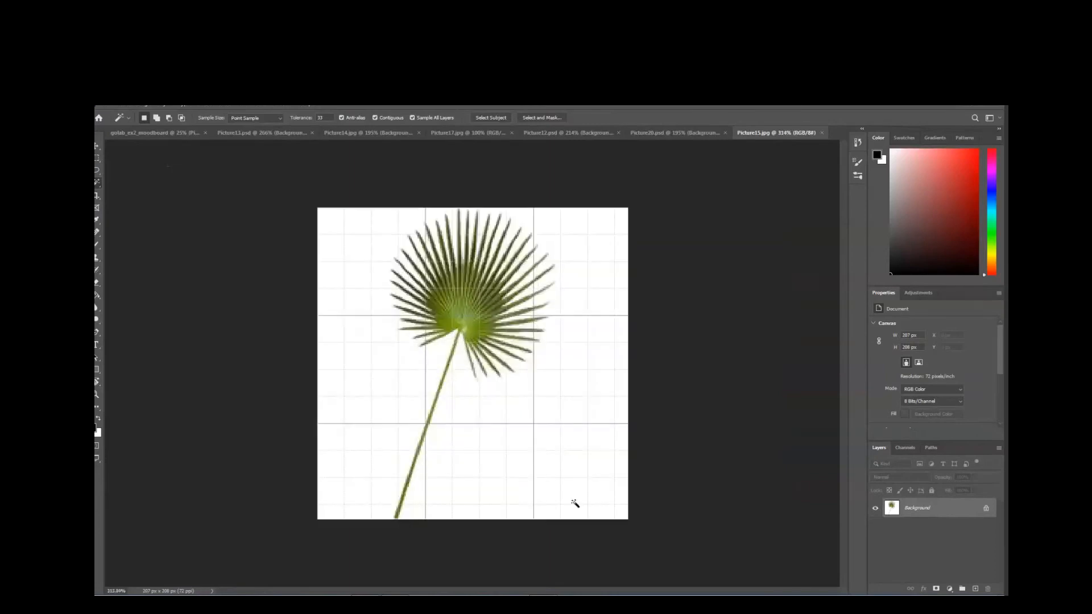
scroll(573, 504, "up", 2)
scroll(573, 504, "down", 1)
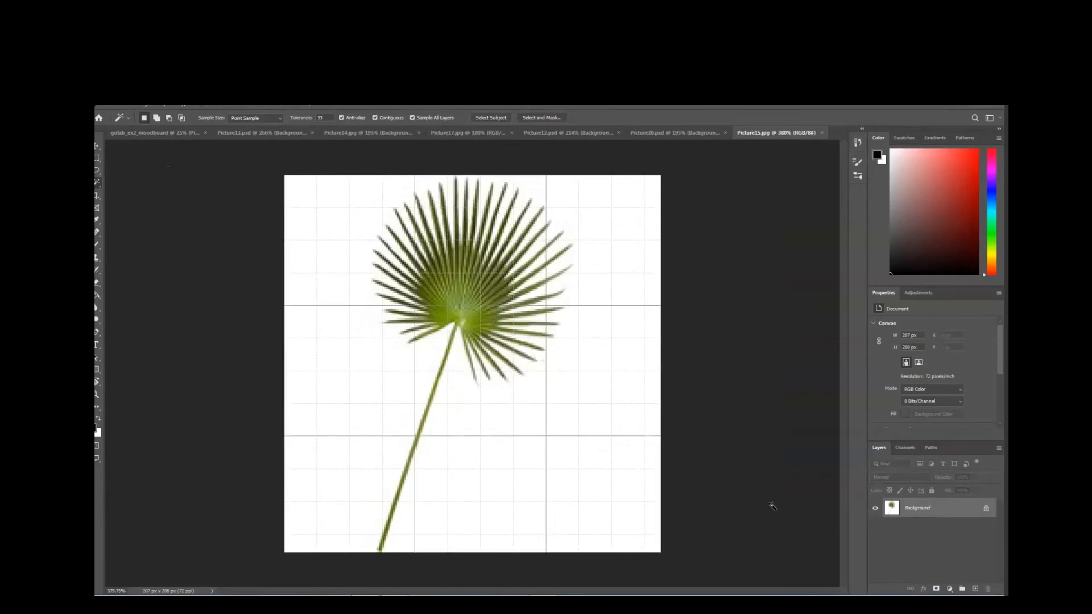
right_click(929, 507)
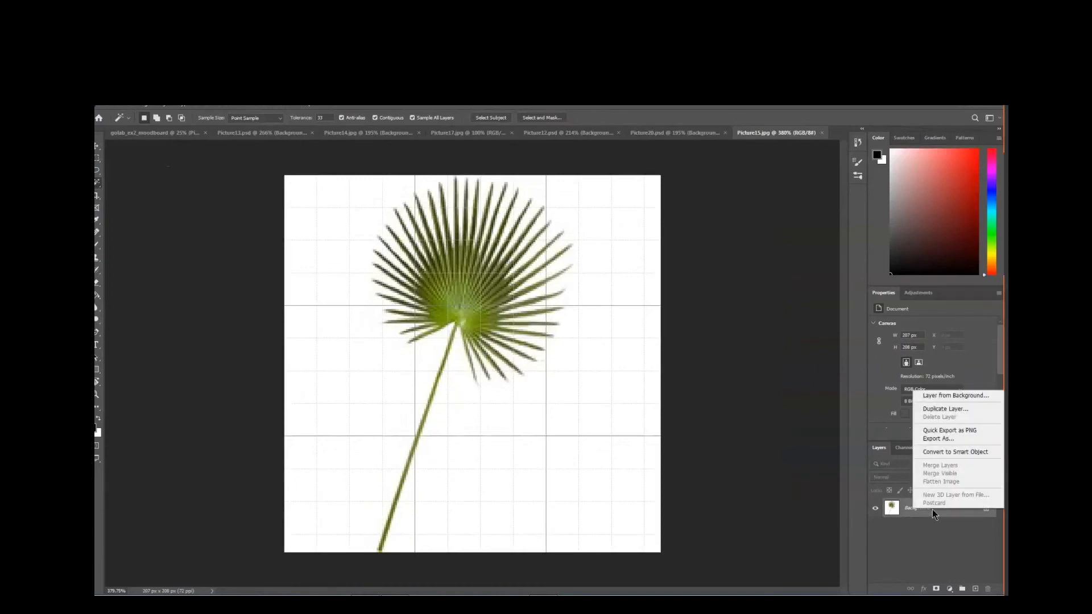
left_click(944, 409)
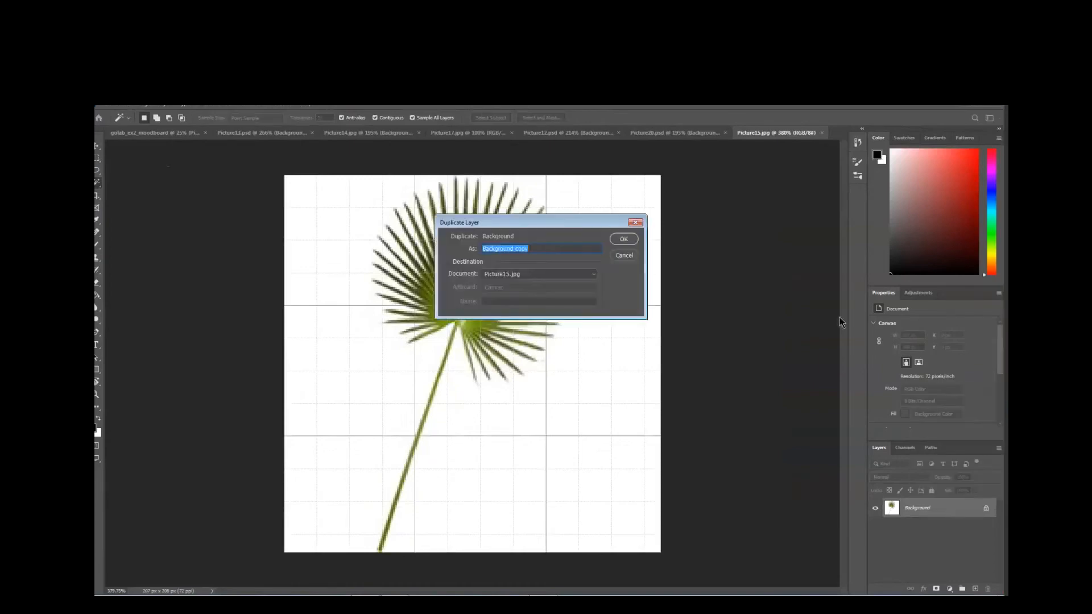
left_click(629, 241)
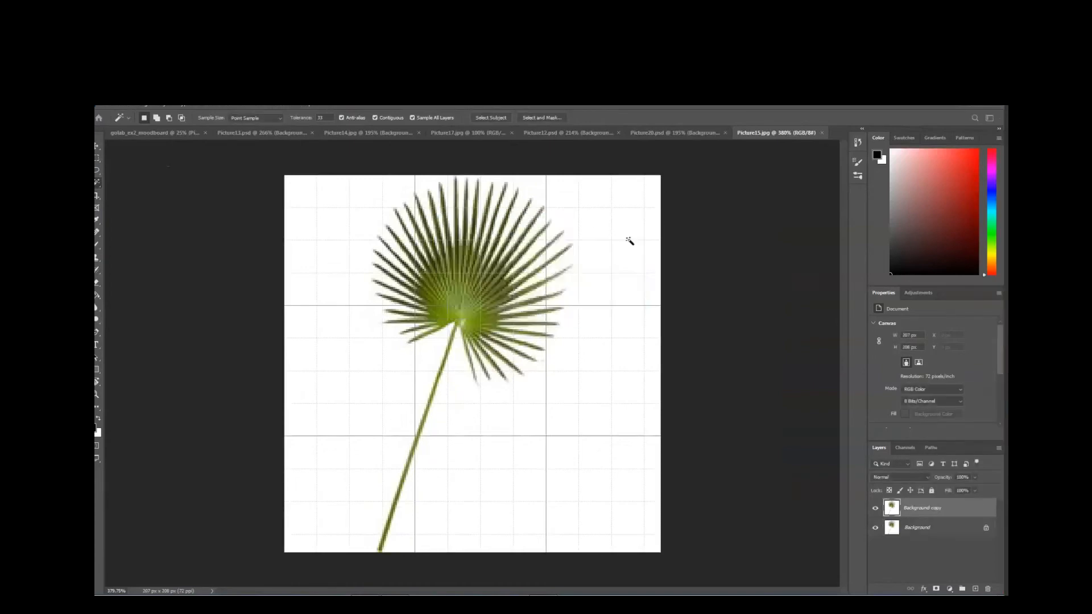
left_click(876, 528)
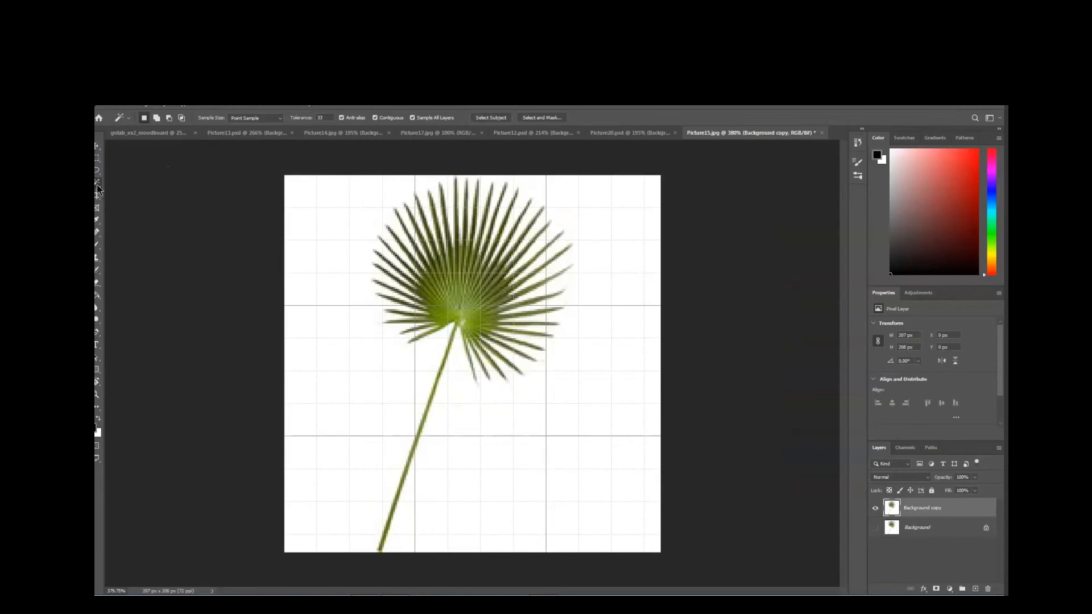
- Select the white area to the left of the palm leaf and stem with the Magic Wand, delete it, and deselect
left_click(341, 254)
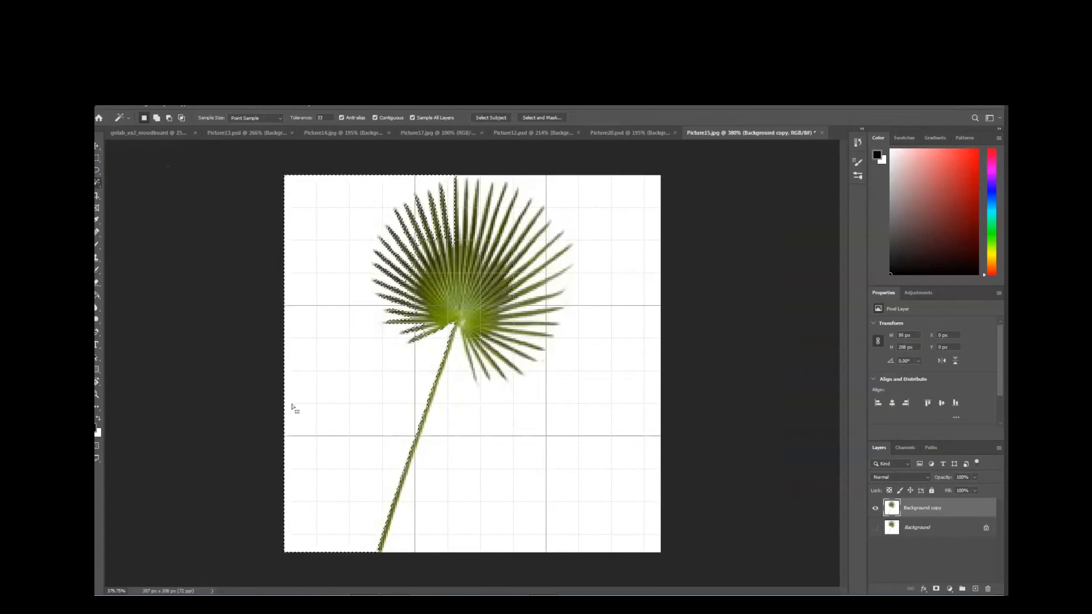
key("Delete")
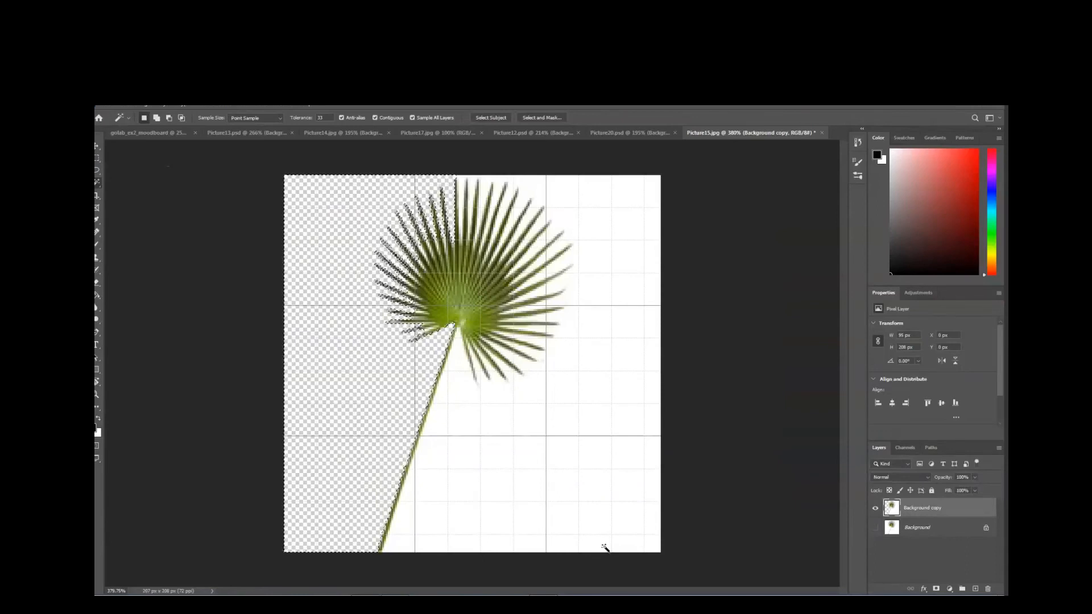
key("ctrl+d")
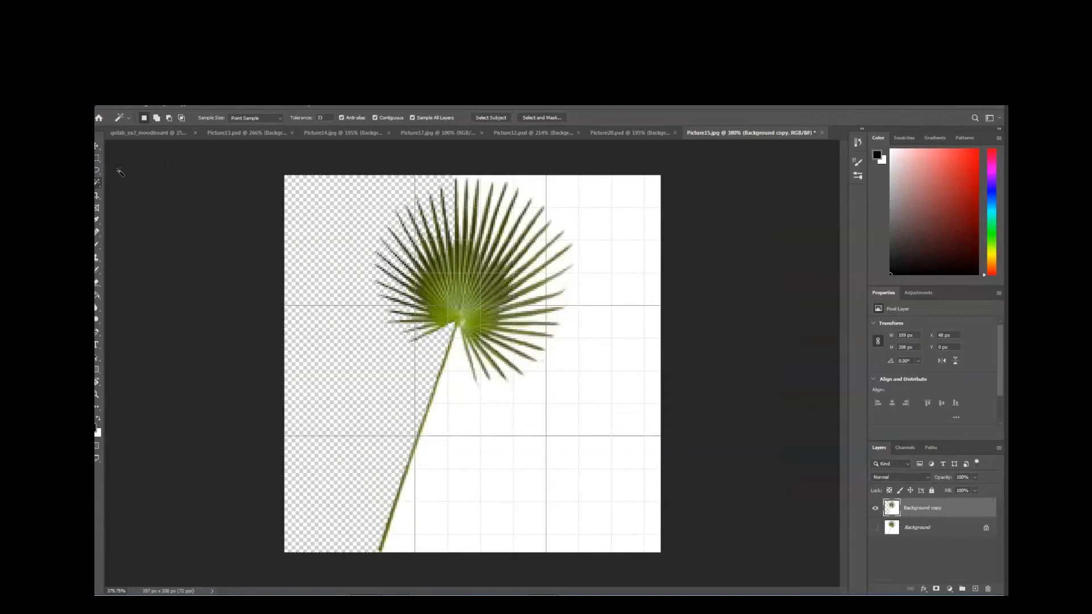
- Outline the triangular white area right of the palm stem with the Polygonal Lasso, delete it, and deselect
left_click(97, 172)
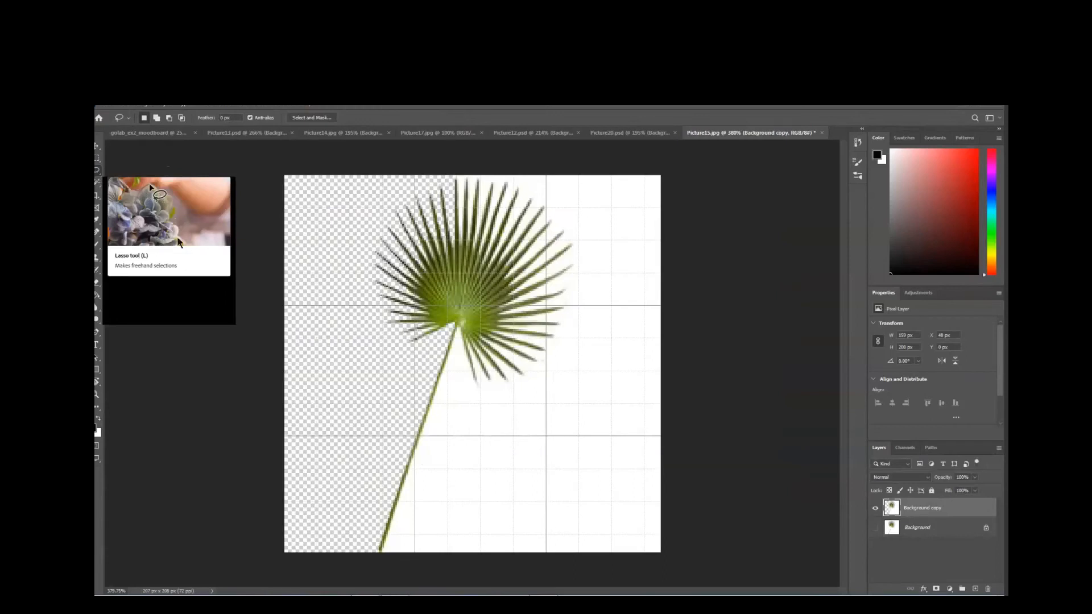
right_click(95, 176)
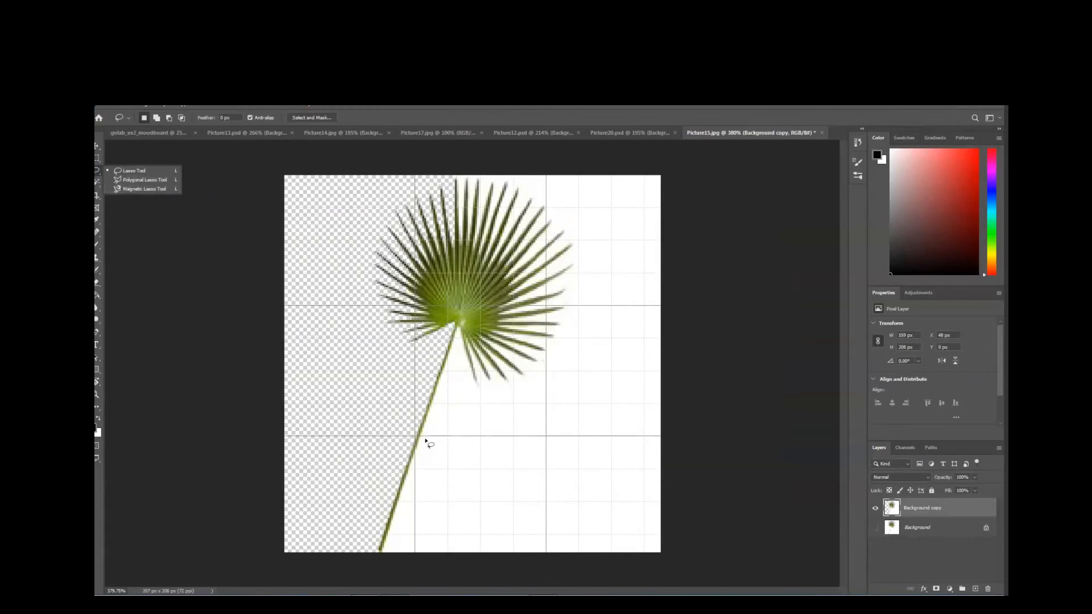
left_click(141, 179)
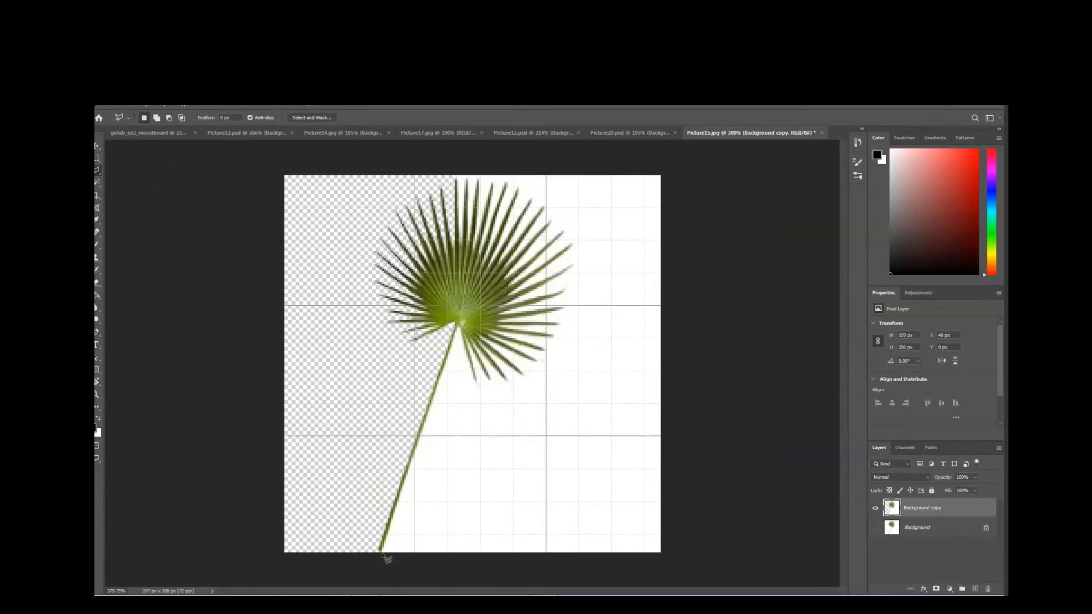
left_click(381, 552)
left_click(460, 328)
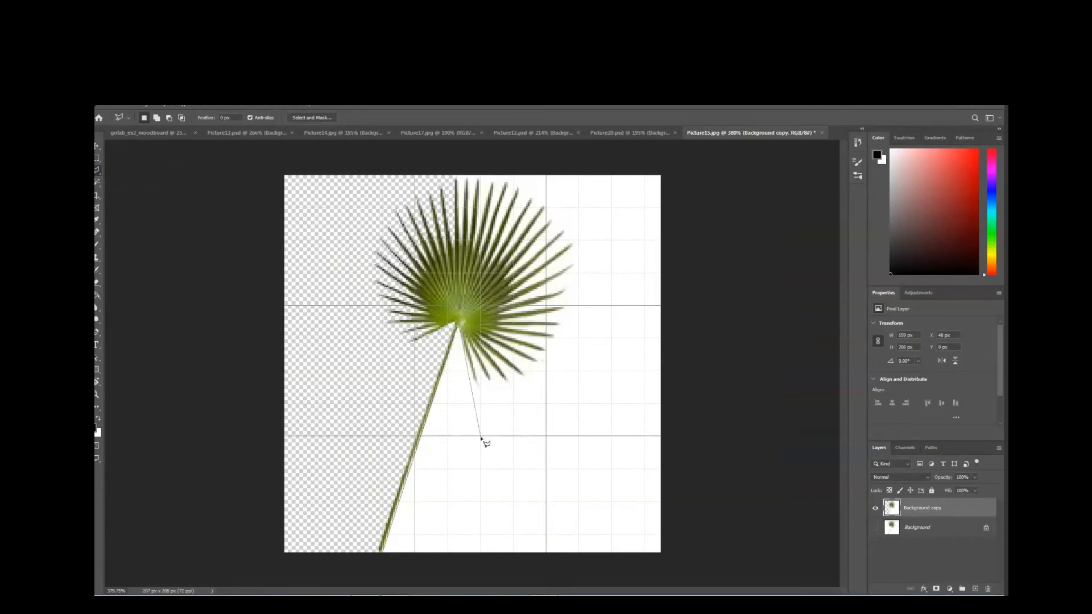
left_click(524, 551)
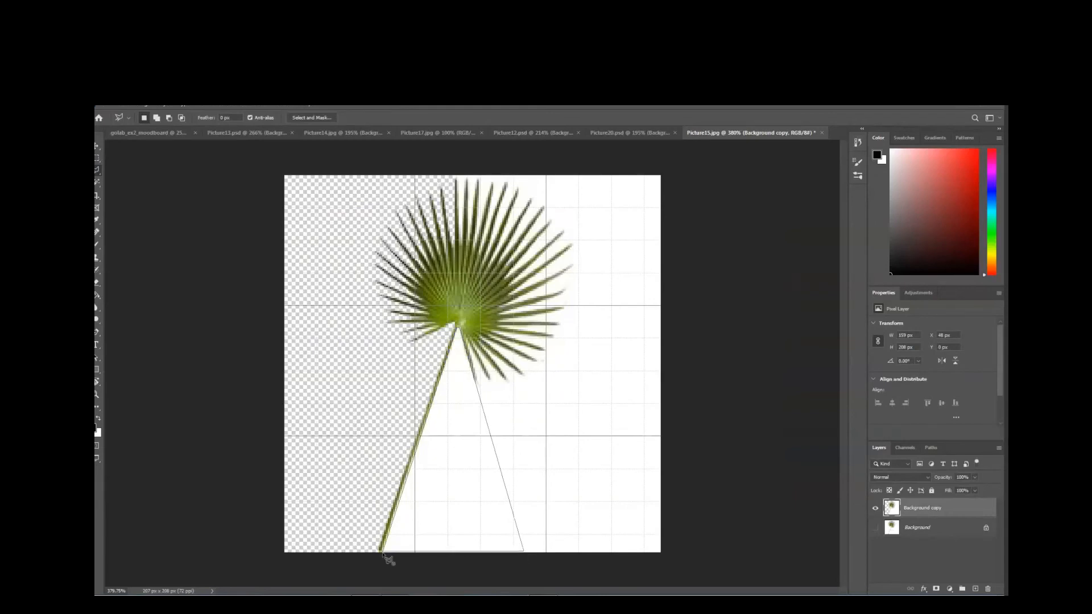
left_click(382, 553)
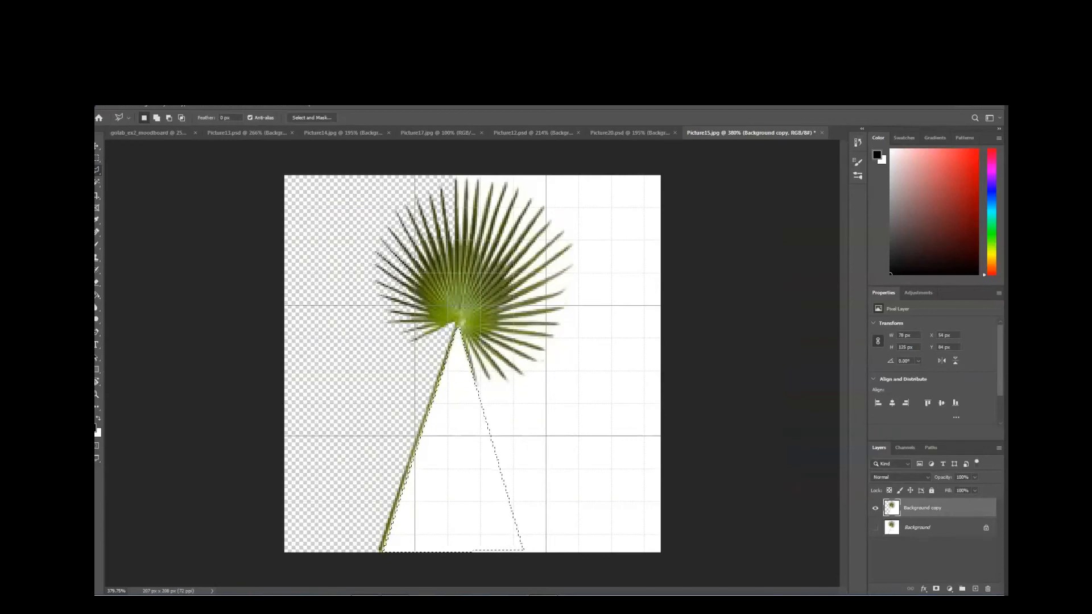
key("Delete")
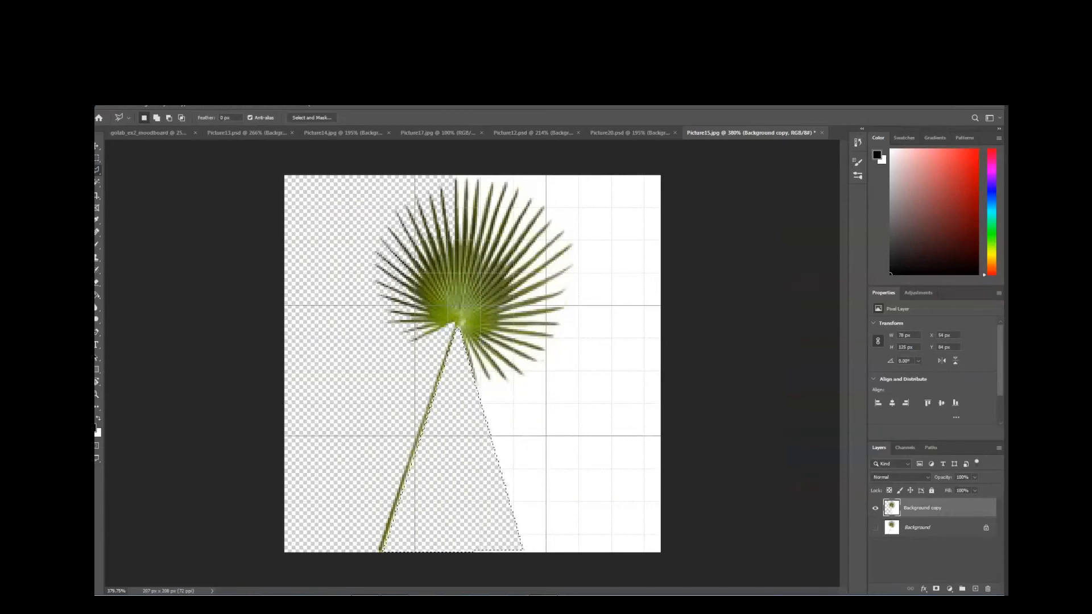
key("ctrl+d")
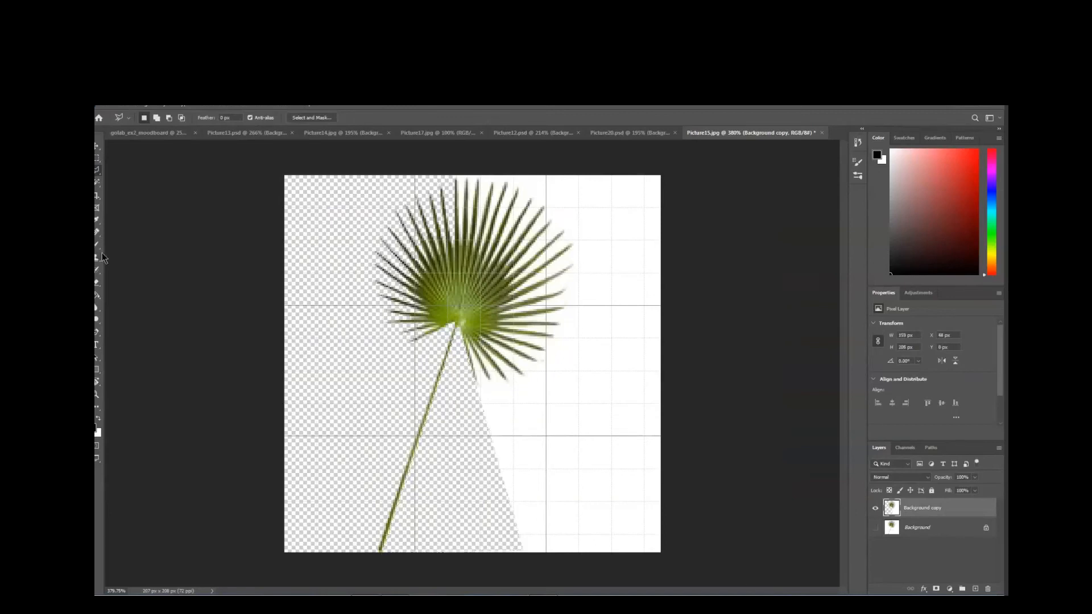
- Erase a bit of white at the image's lower edge, remove the remaining white around the palm leaf with the Magic Wand, and deselect
left_click(97, 294)
left_click_drag(526, 560, 549, 560)
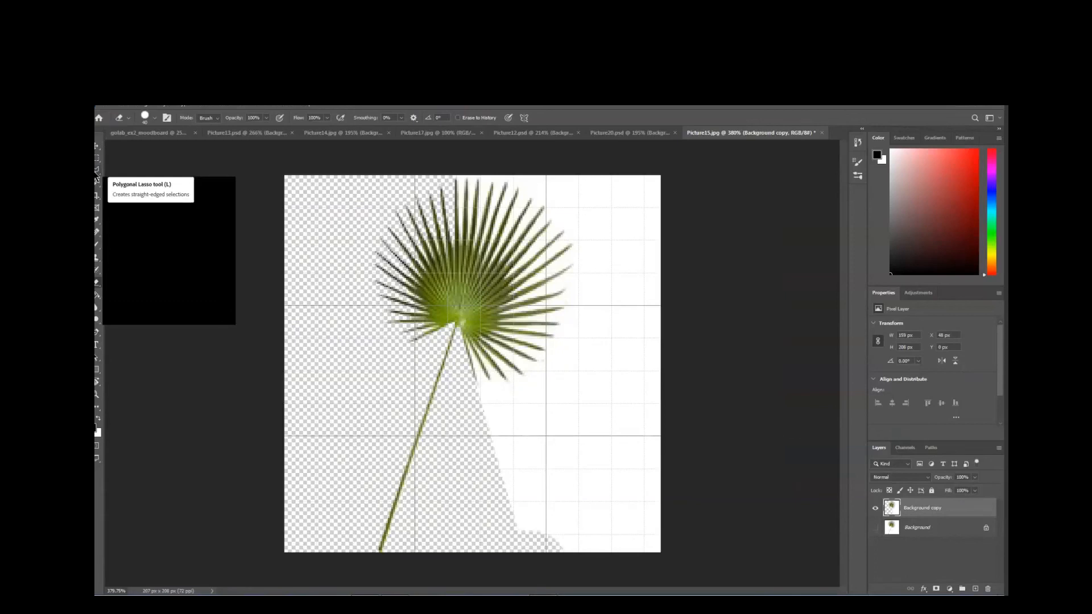
left_click(97, 182)
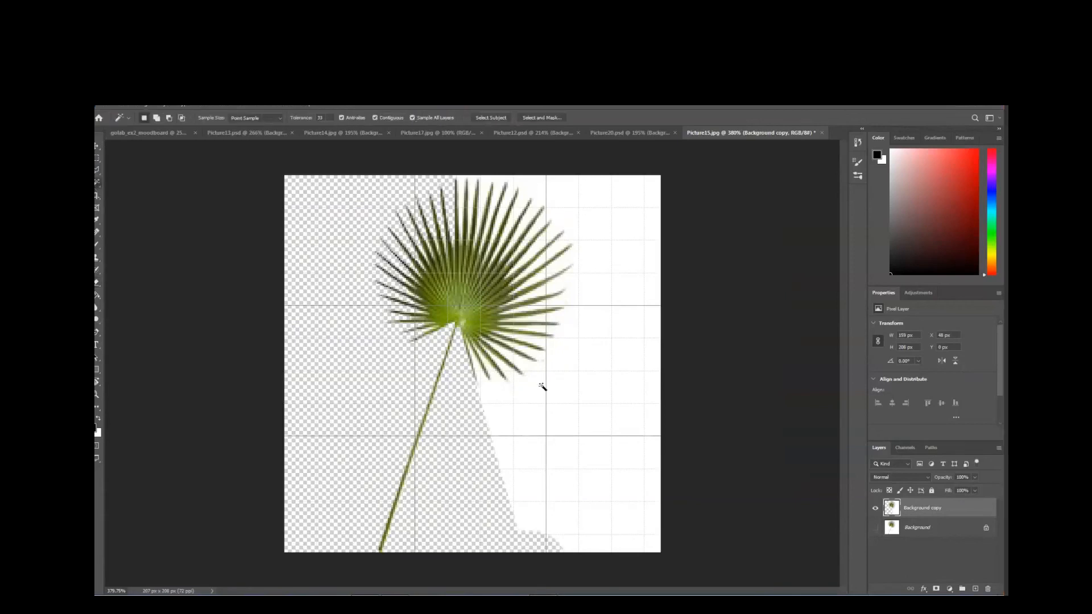
left_click(613, 354)
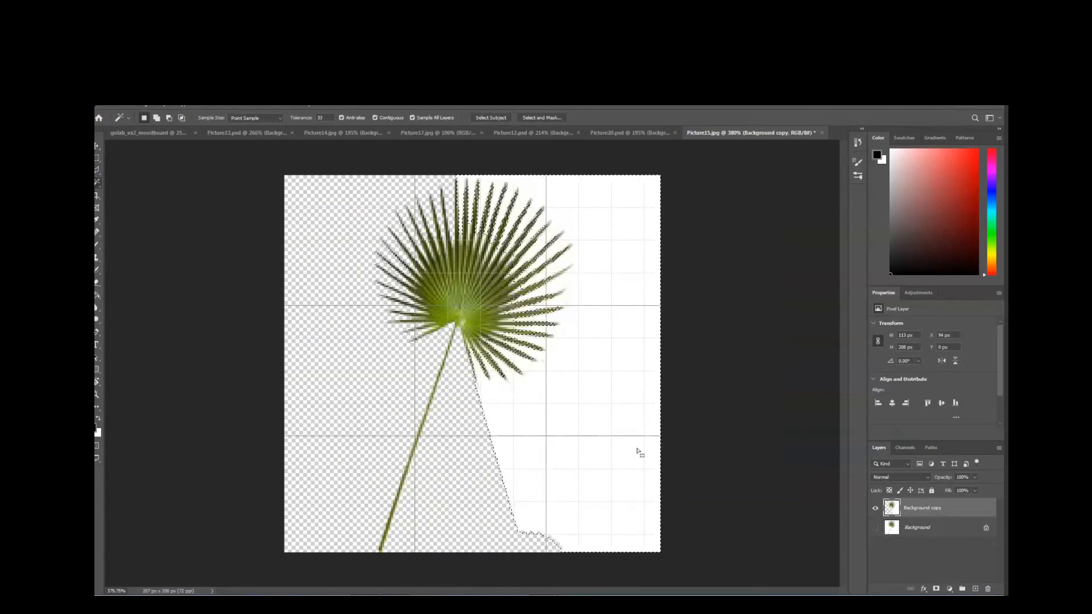
key("Delete")
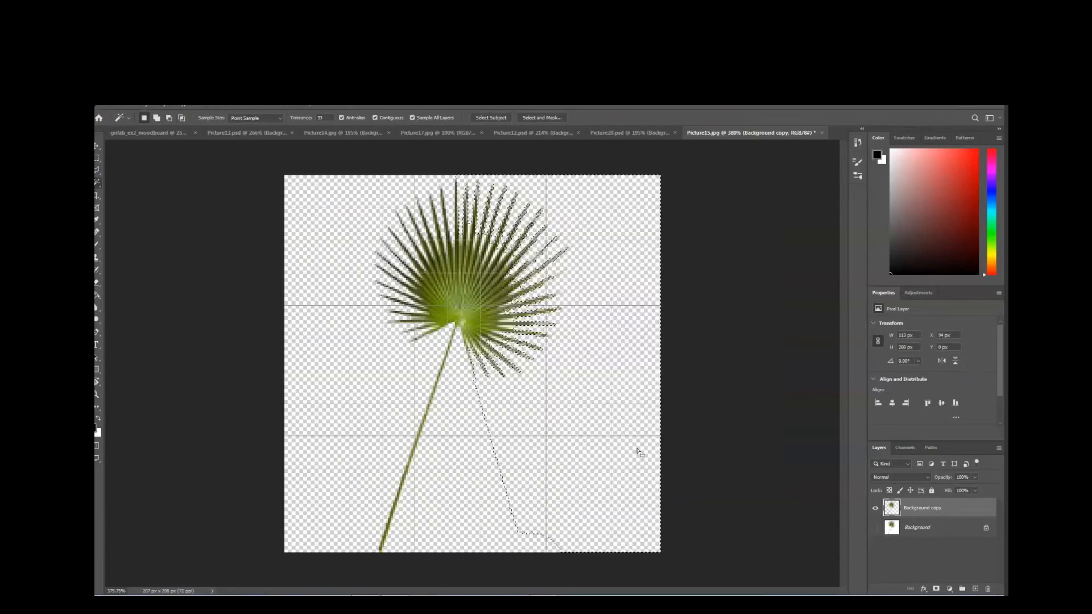
key("ctrl+d")
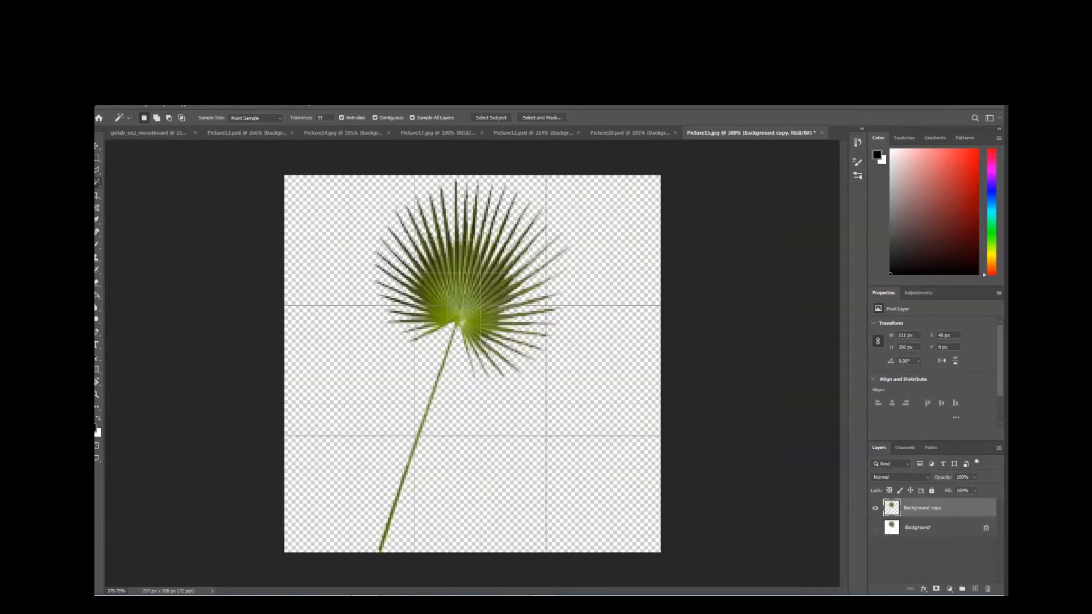
- Save the cut-out palm leaf to the Desktop as Picture15palm.psd in Photoshop format
left_click(108, 108)
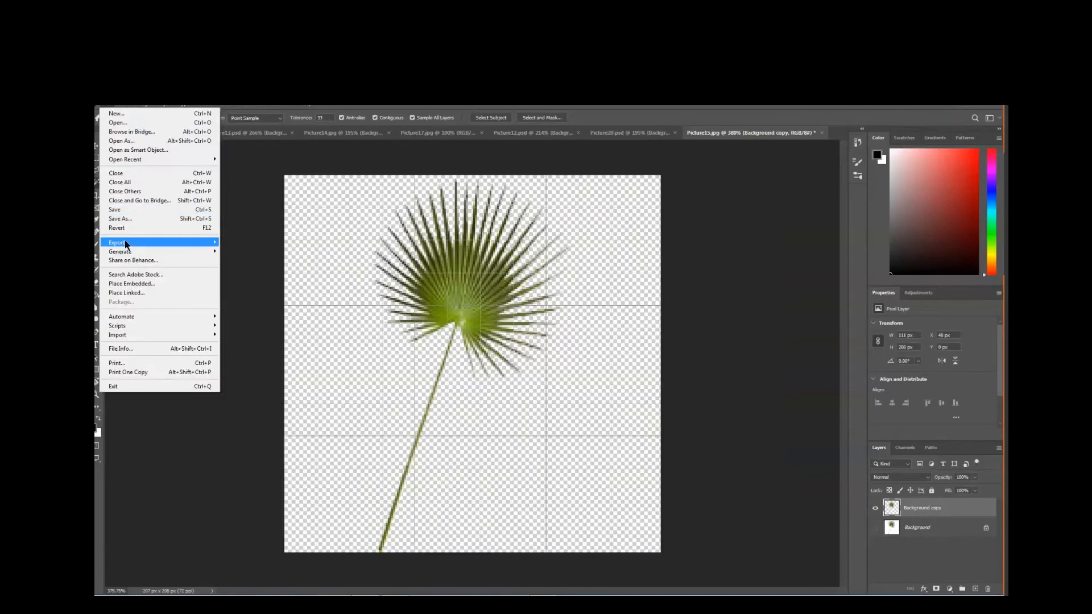
left_click(126, 220)
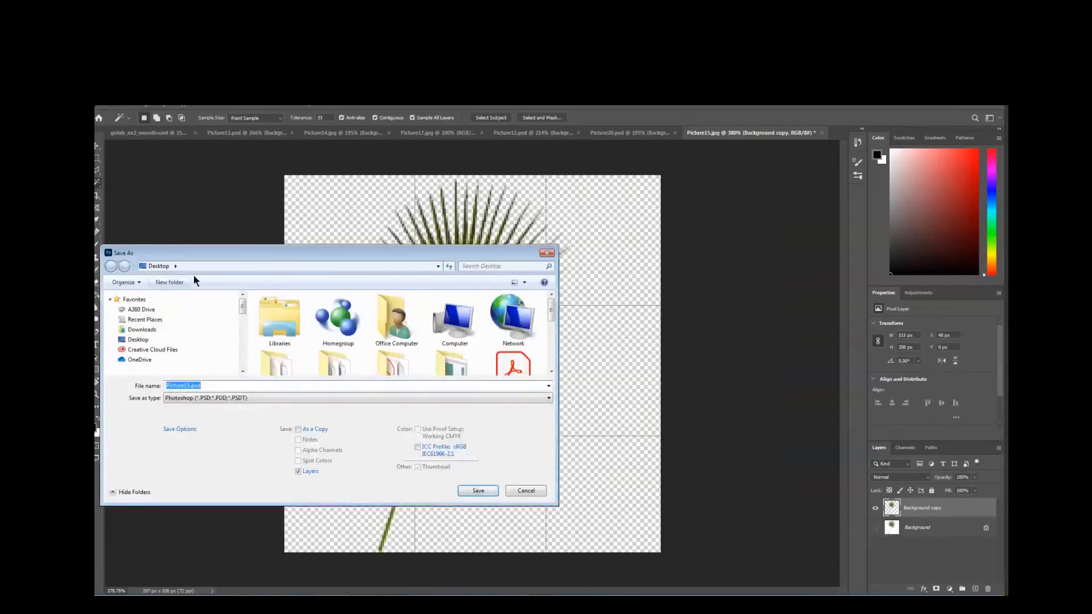
left_click(191, 386)
type("palm")
left_click(478, 490)
left_click(650, 240)
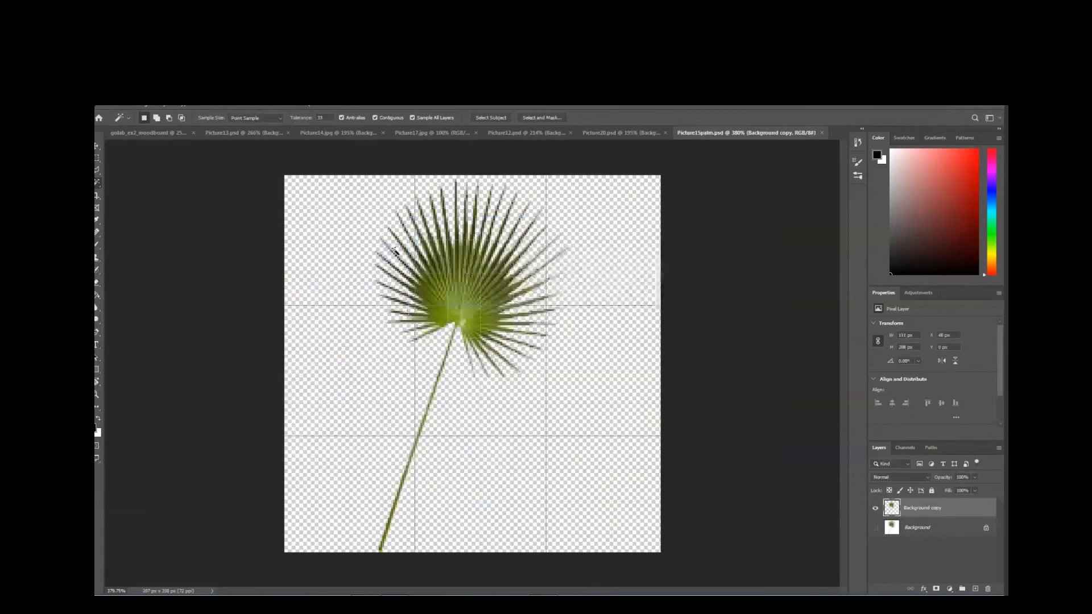
- Place Picture15palm.psd from the Desktop as an embedded image in the golab_ex2_moodboard document
left_click(155, 139)
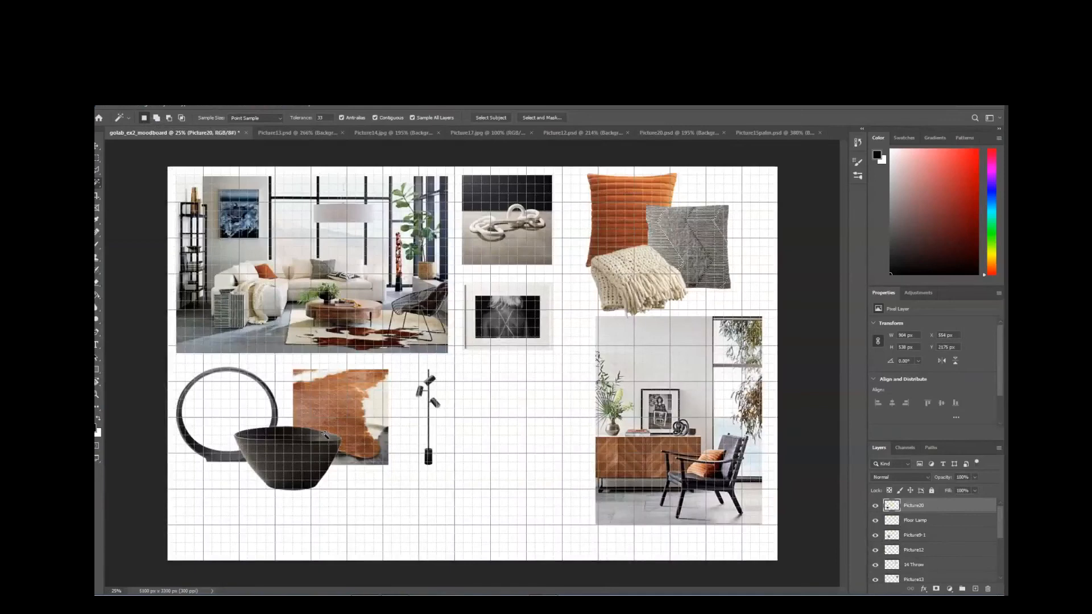
left_click(111, 104)
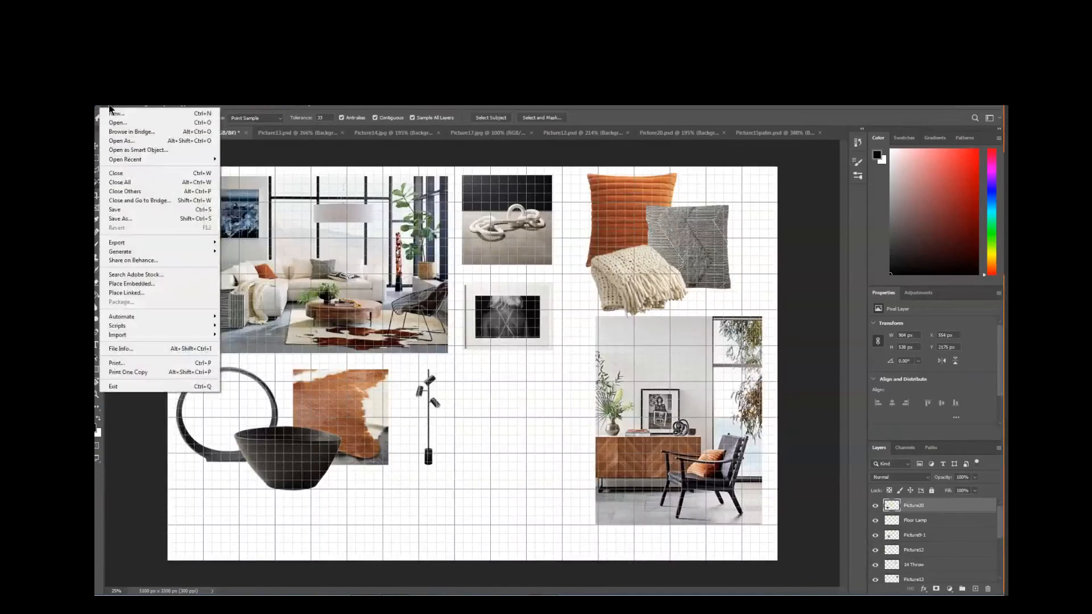
left_click(125, 284)
left_click_drag(517, 302, 513, 387)
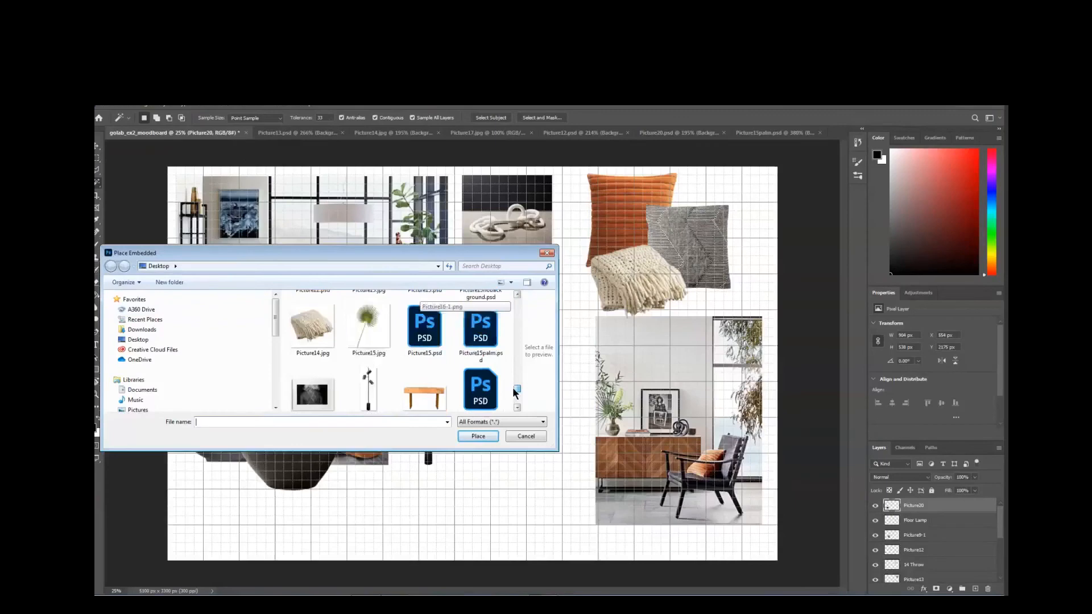
left_click(480, 331)
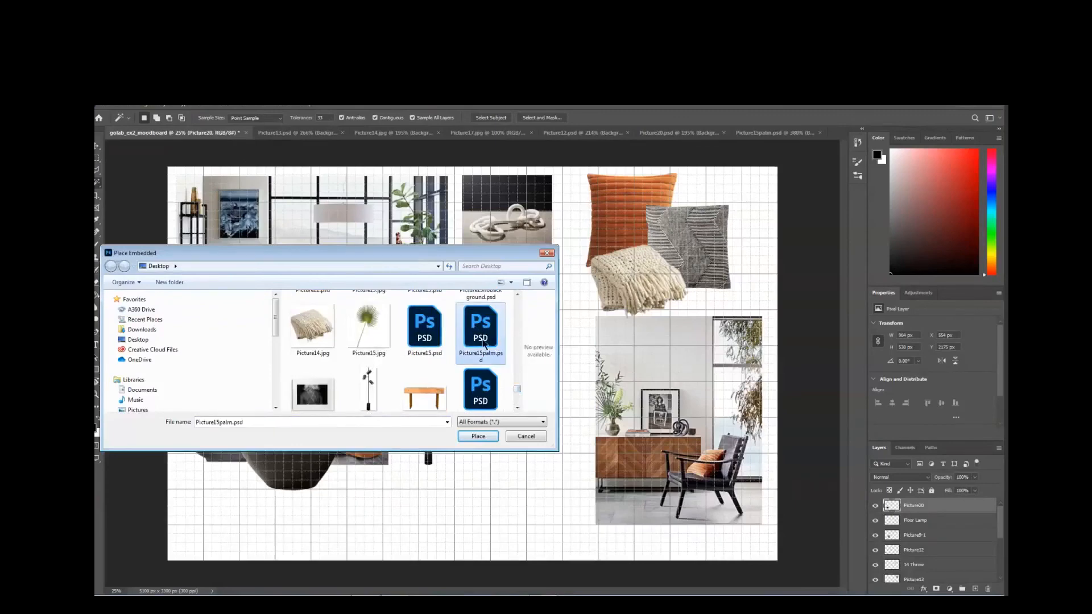
left_click(477, 436)
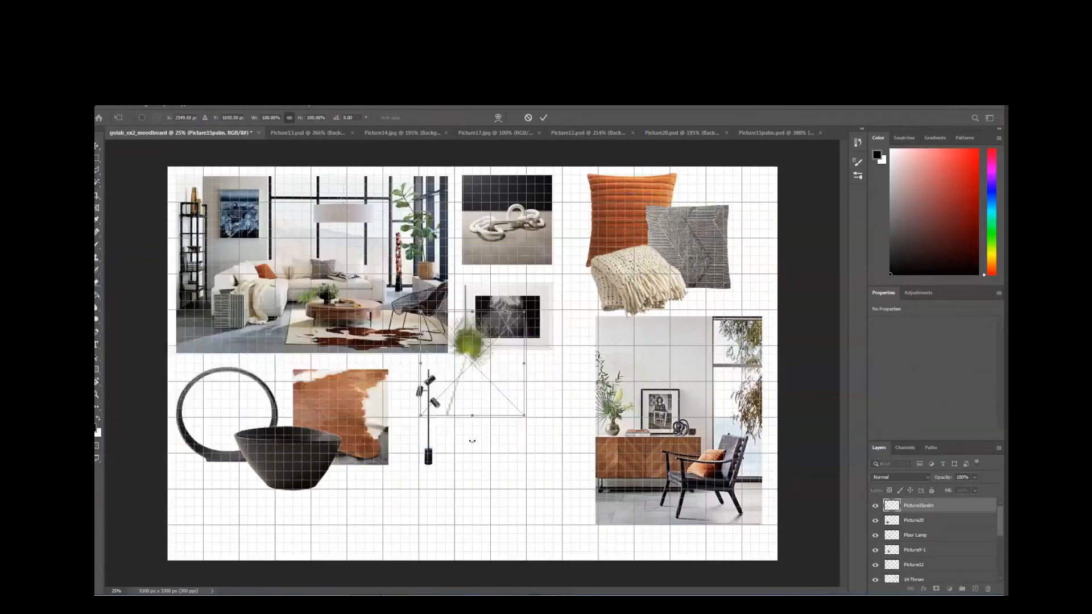
- Fit the palm leaf over the black bowl and cowhide, scaled to about 147% and rotated about 22°, and rasterize its layer
left_click_drag(469, 344, 378, 401)
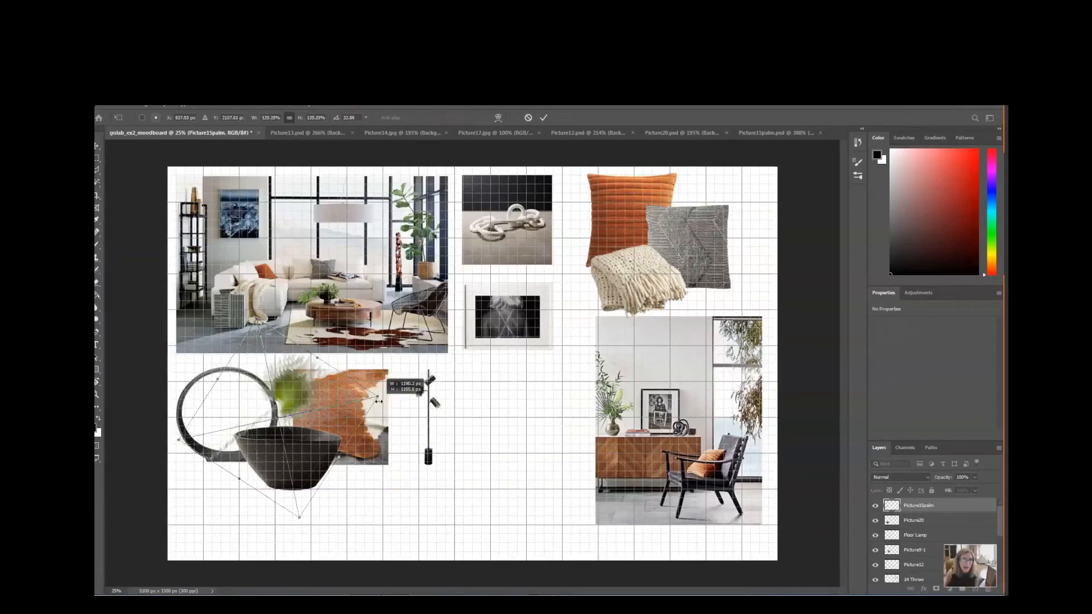
left_click_drag(282, 385, 325, 400)
left_click_drag(300, 337, 298, 327)
left_click_drag(335, 389, 317, 397)
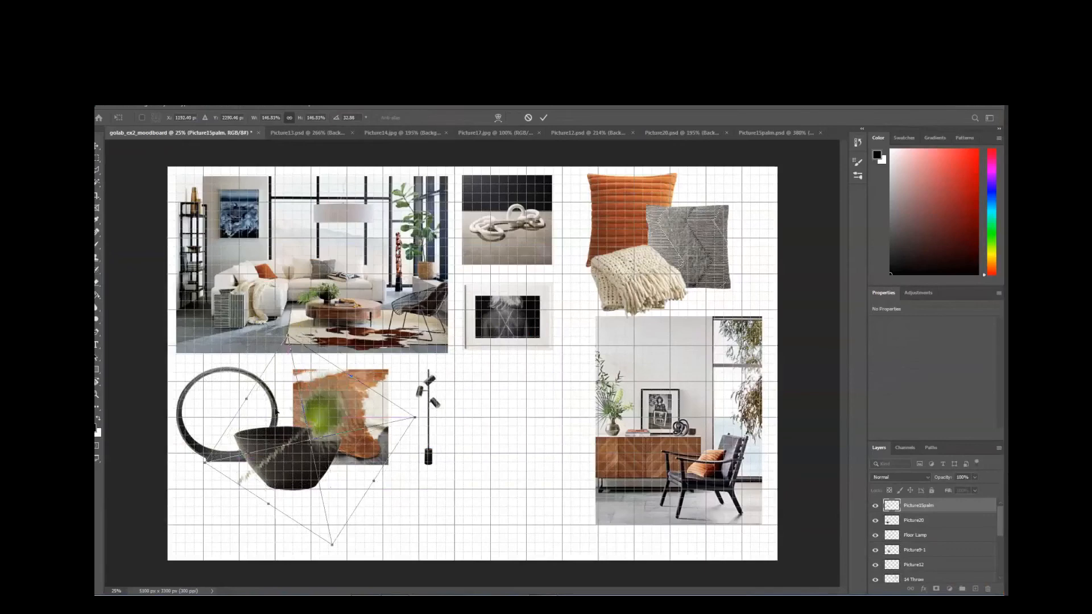
key("Return")
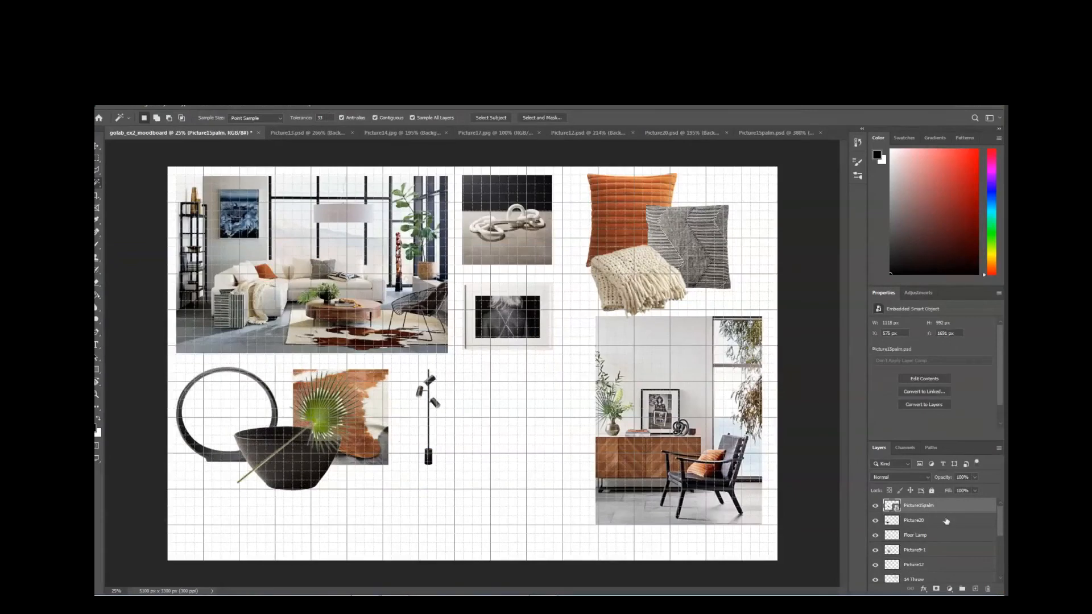
right_click(926, 510)
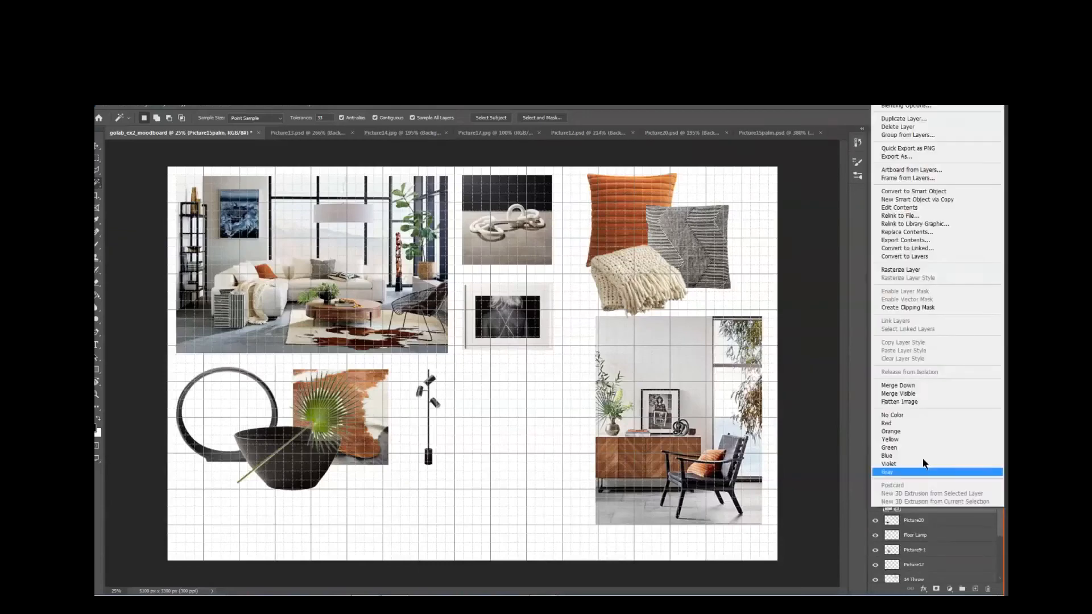
left_click(905, 270)
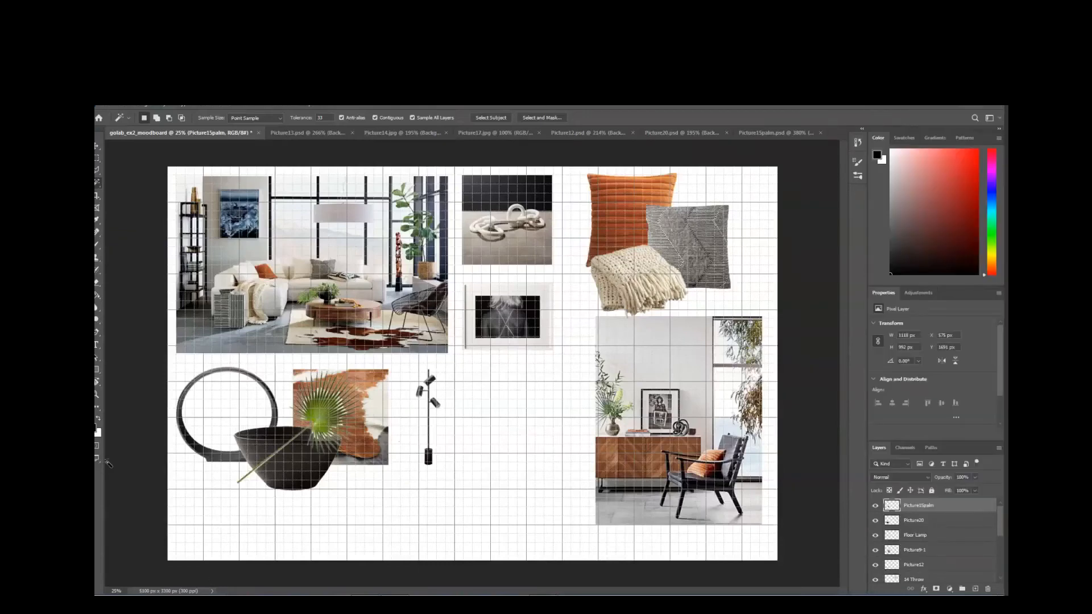
- Clean up the white remnants between the palm leaf's fronds with a smaller Eraser brush at 67% opacity, undoing one stroke
left_click(97, 398)
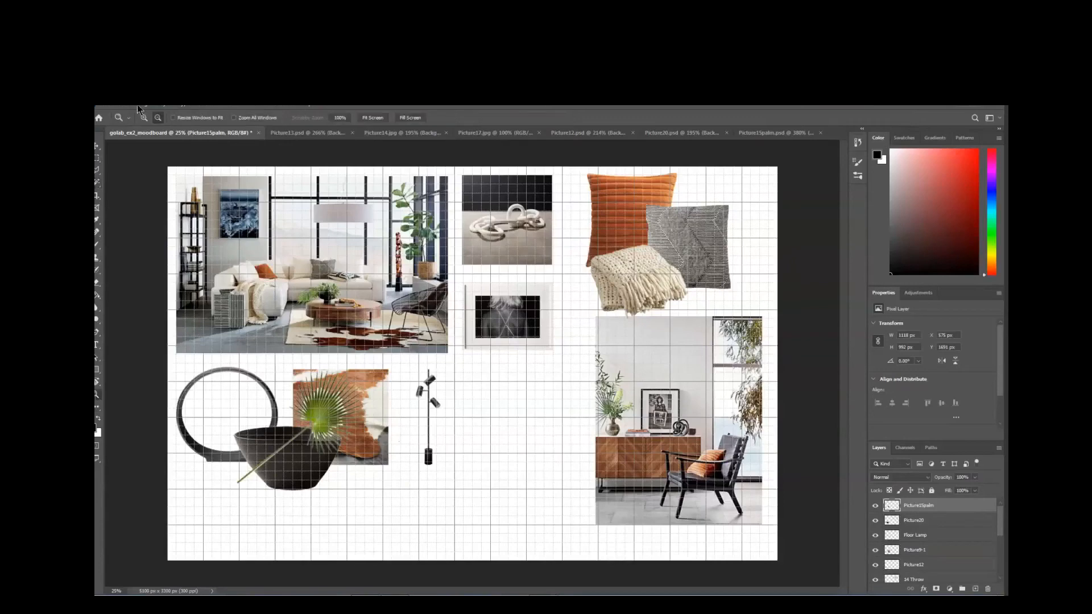
left_click(318, 400)
left_click(318, 399)
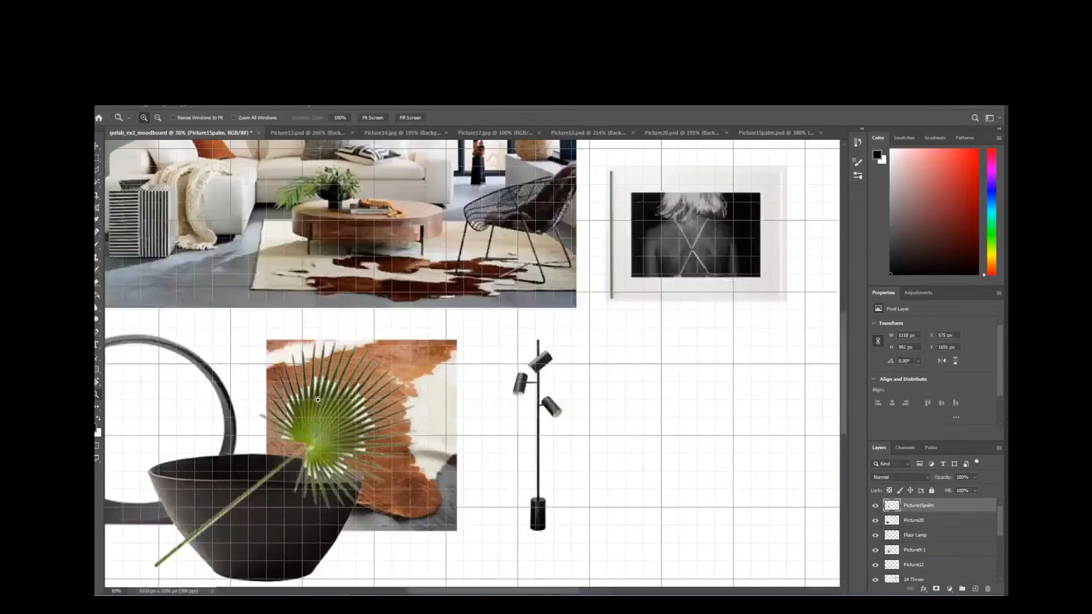
left_click(317, 400)
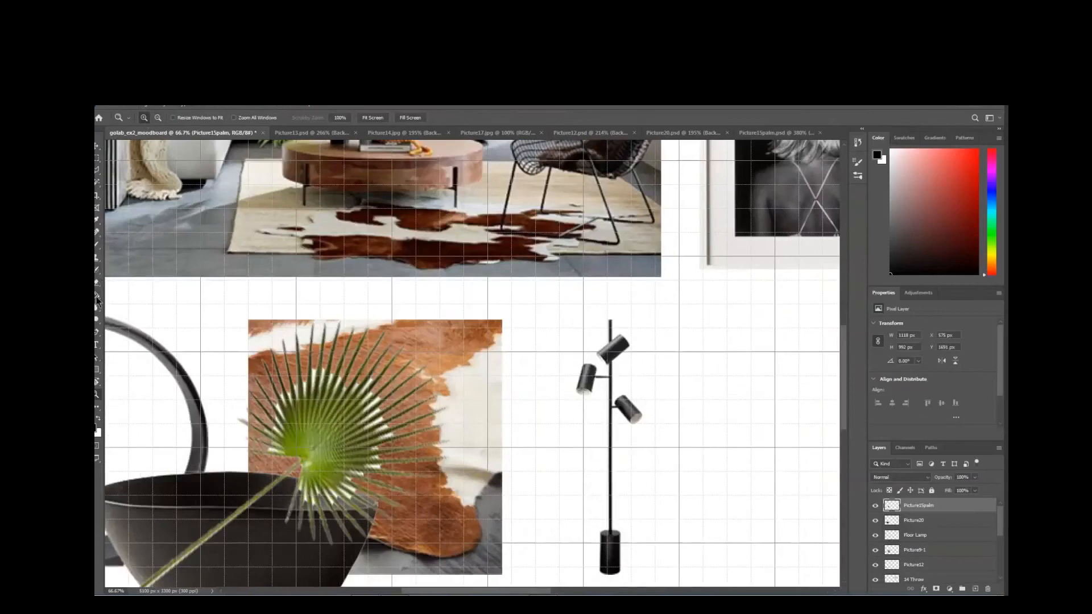
left_click_drag(95, 282, 138, 284)
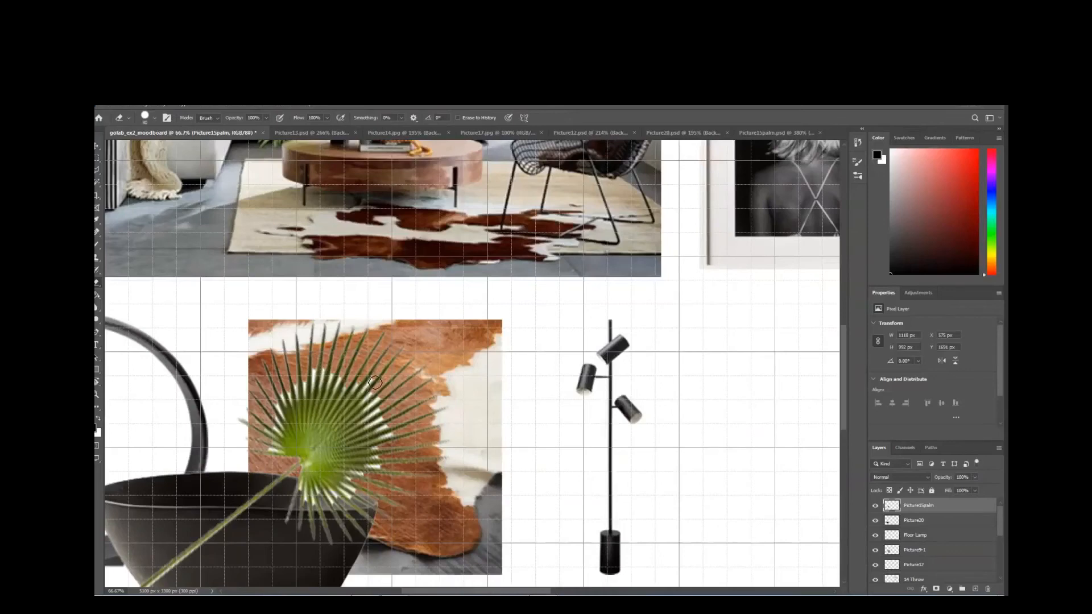
key("bracketleft")
key("bracketleft")
key("bracketleft")
left_click(267, 118)
key("bracketleft")
left_click(128, 107)
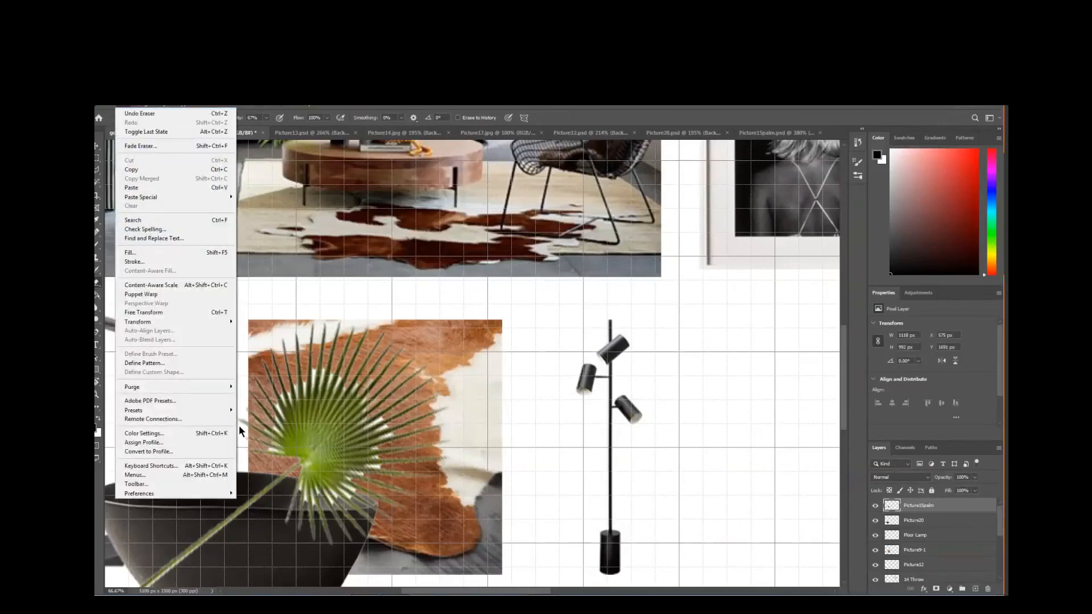
left_click(139, 113)
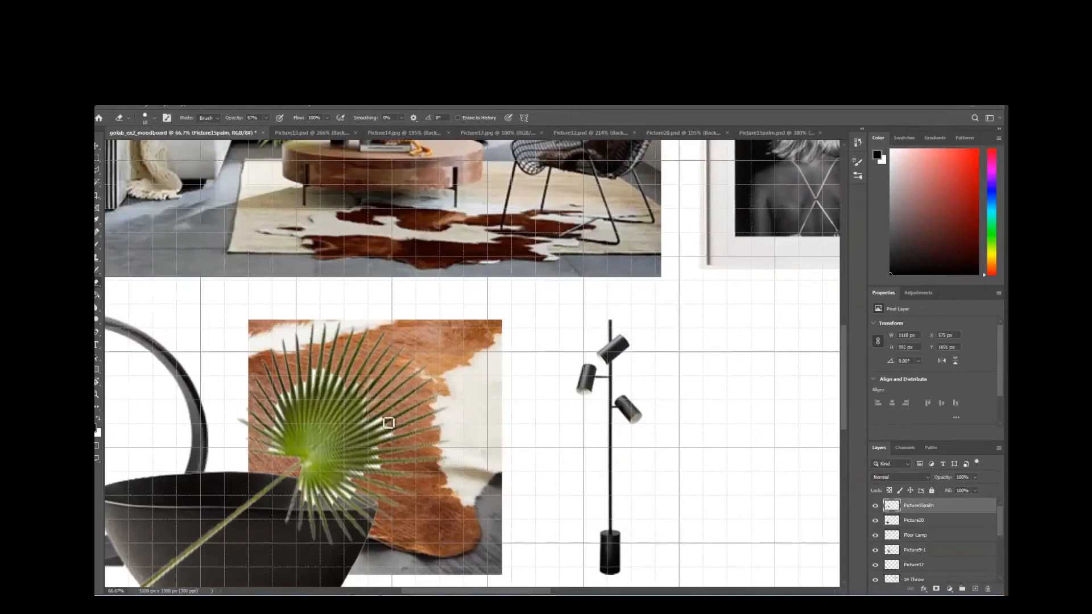
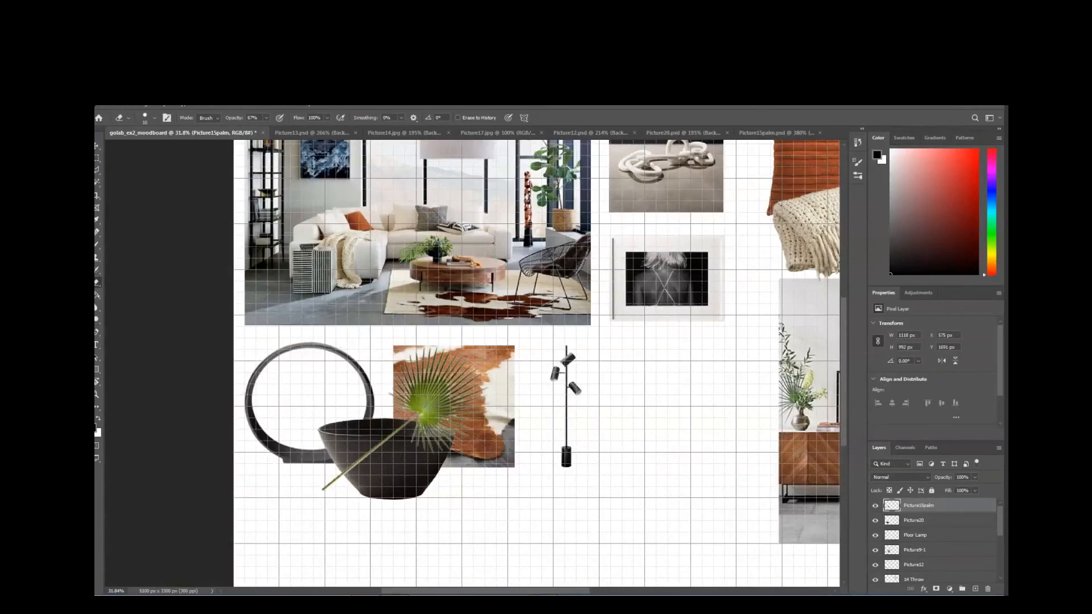
- Move the Picture15palm layer directly below the Picture20 layer so the palm stem sits behind the black bowl
left_click(97, 146)
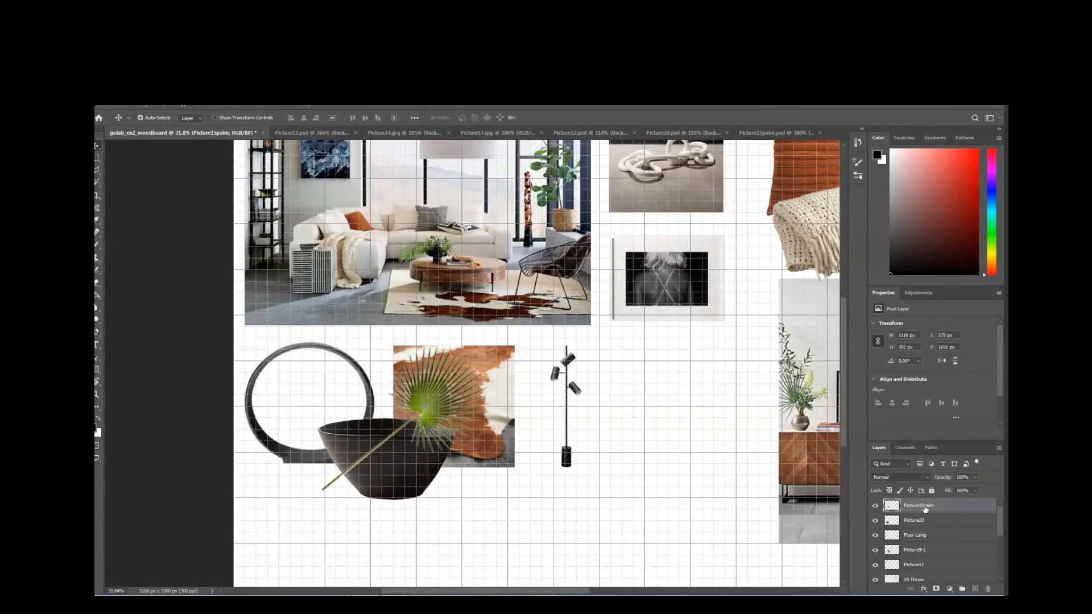
left_click_drag(925, 509, 925, 529)
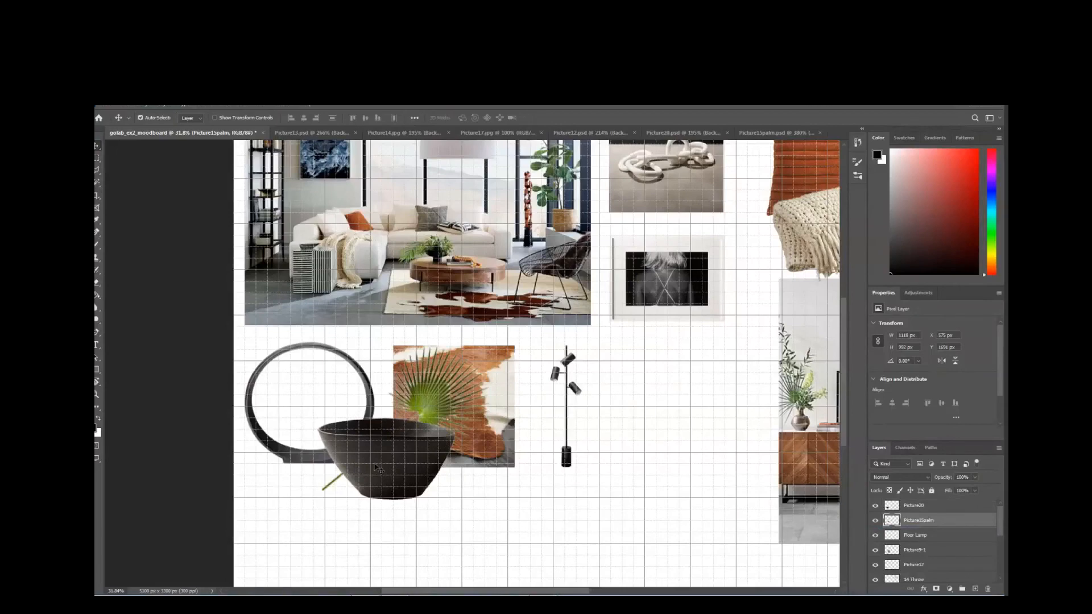
- Shift the palm leaf over so it rises from the black bowl and overlaps the ring sculpture, scaling it to about 105%
left_click(125, 108)
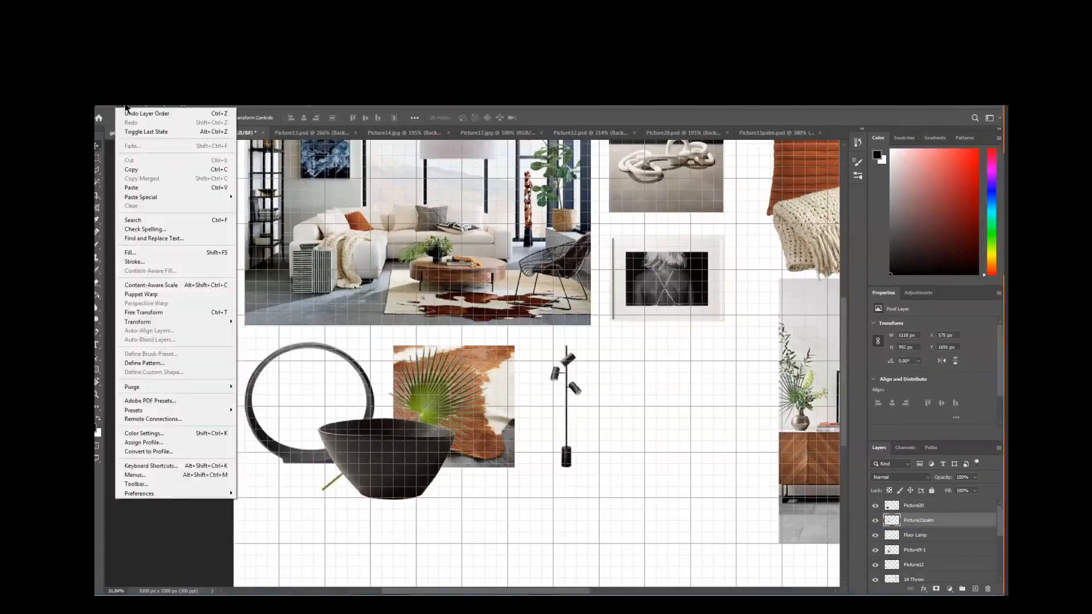
mouse_move(156, 322)
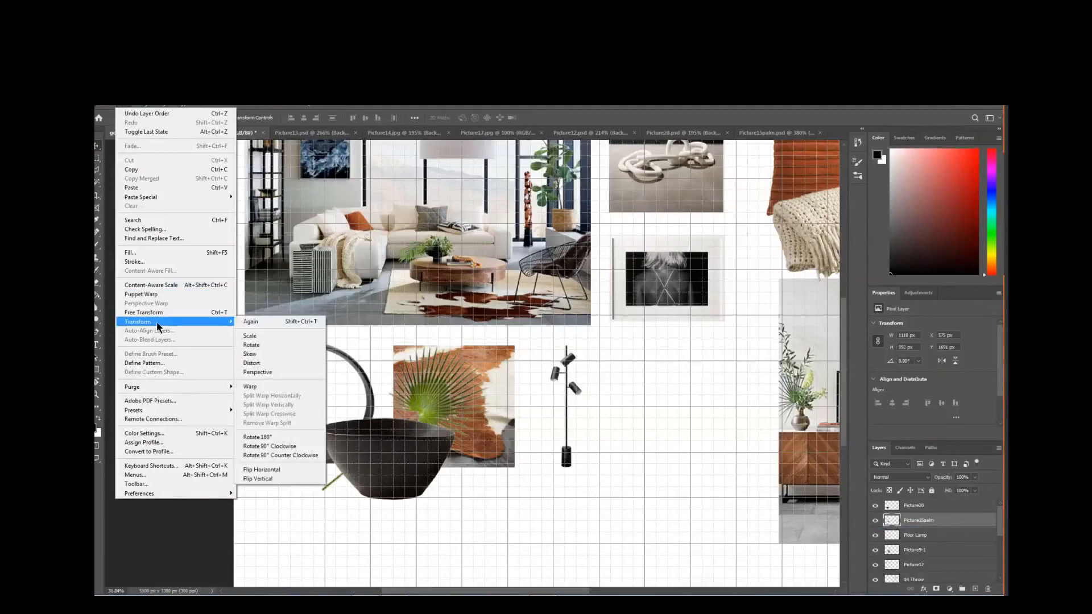
left_click(247, 337)
left_click_drag(432, 397, 400, 396)
left_click_drag(461, 341, 469, 339)
left_click_drag(381, 388, 373, 392)
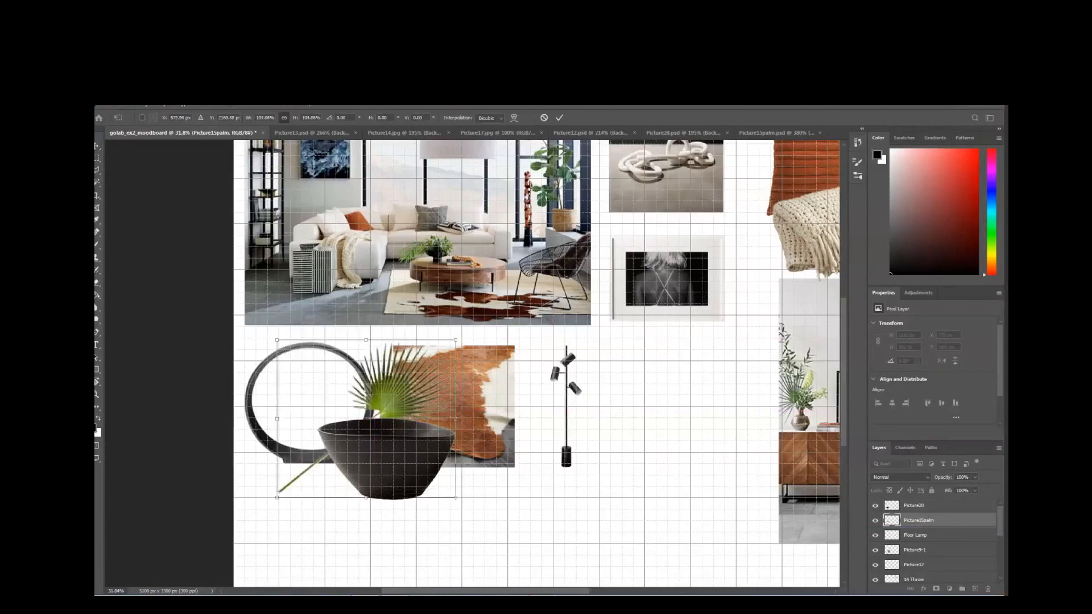
key("Return")
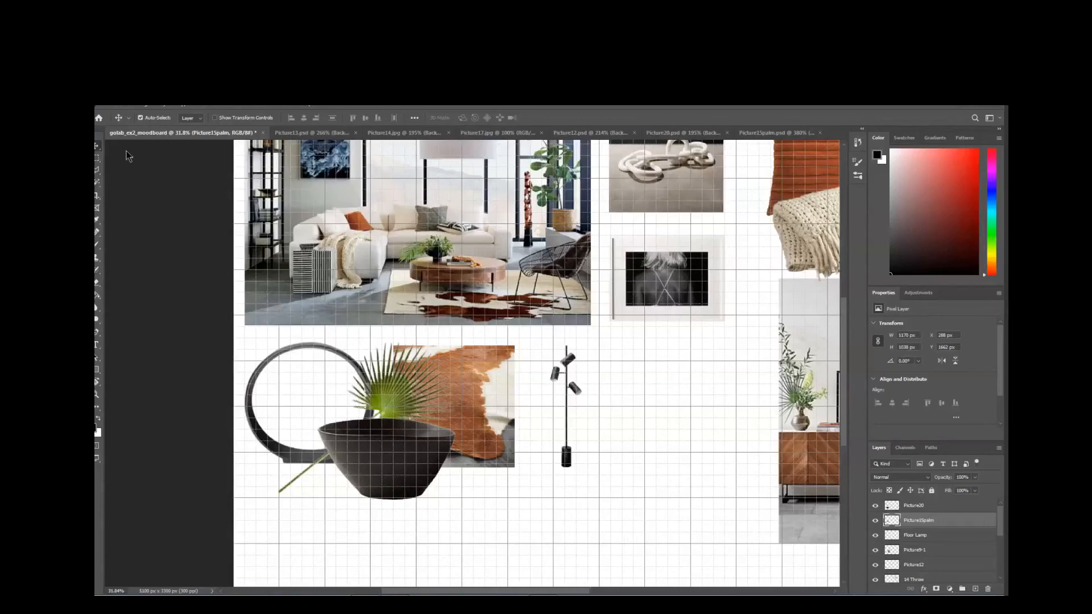
- Place the wire chair image Picture8-1.jpg from the Desktop as an embedded image
left_click(105, 107)
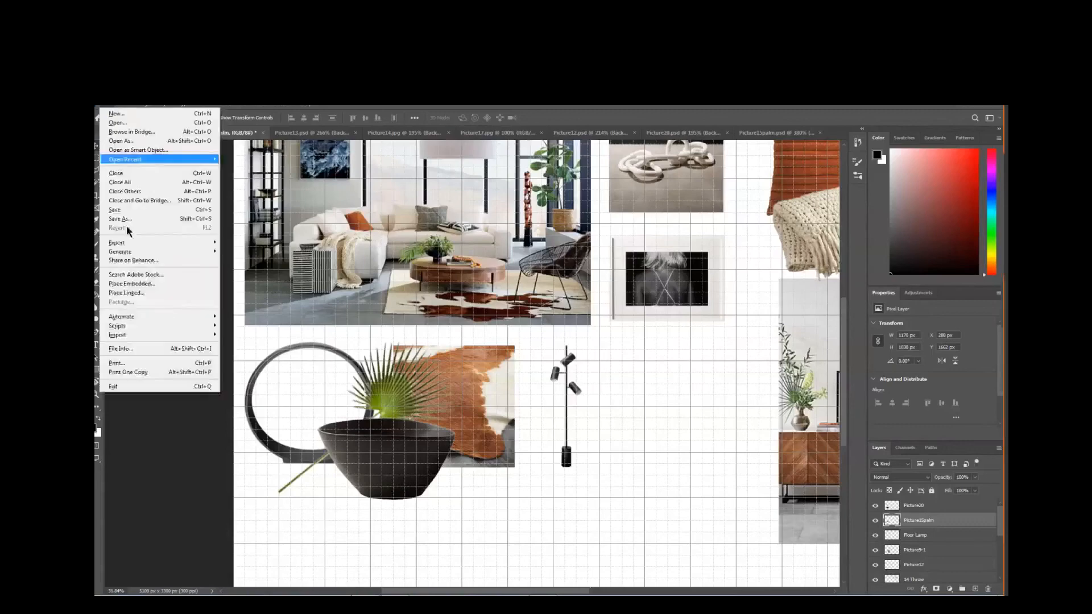
left_click(132, 283)
left_click_drag(516, 299, 514, 373)
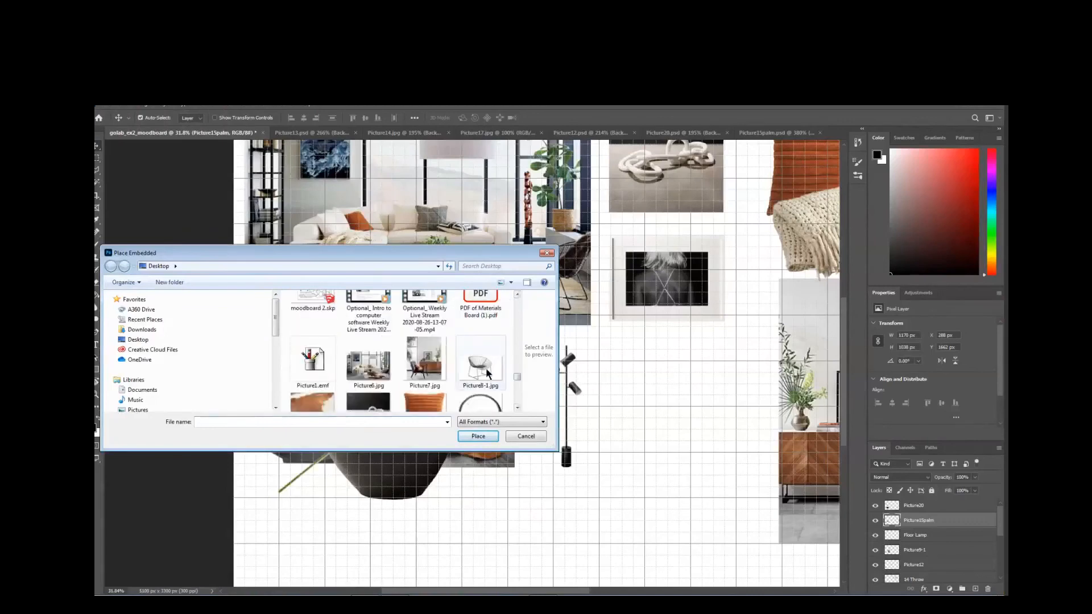
left_click(486, 374)
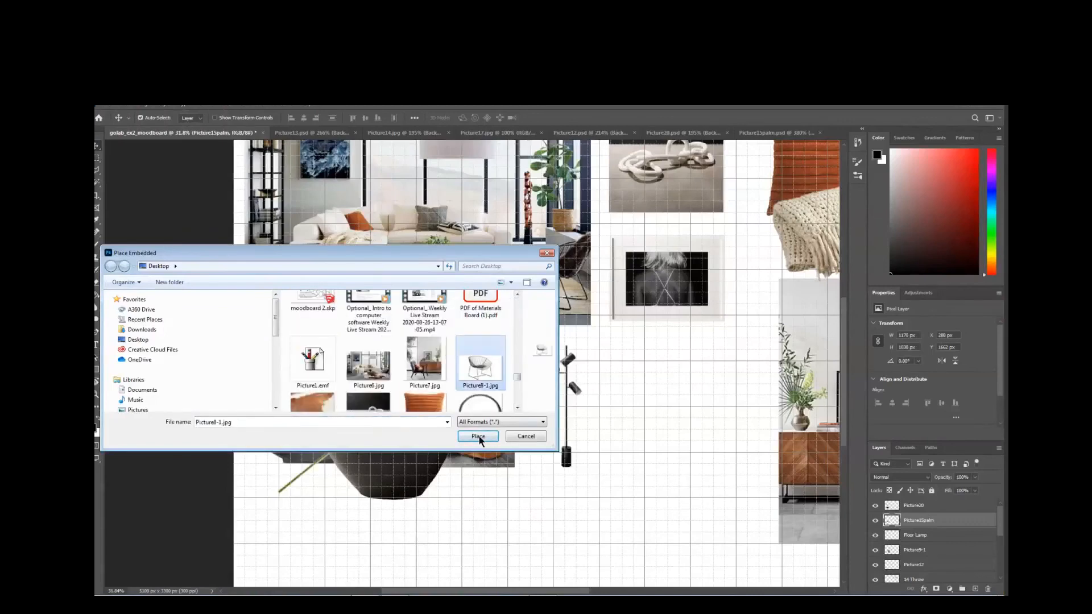
left_click(478, 436)
- Position the wire chair between the floor lamp and the sideboard photo, below the framed artwork, scaled to about 82%
left_click_drag(553, 348, 672, 354)
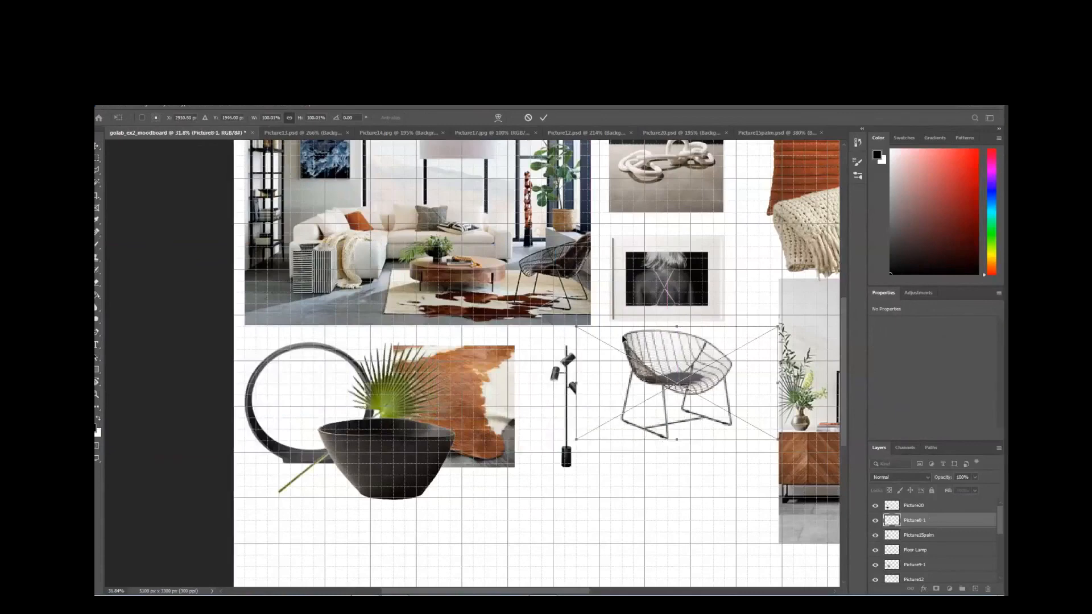
left_click_drag(576, 327, 600, 336)
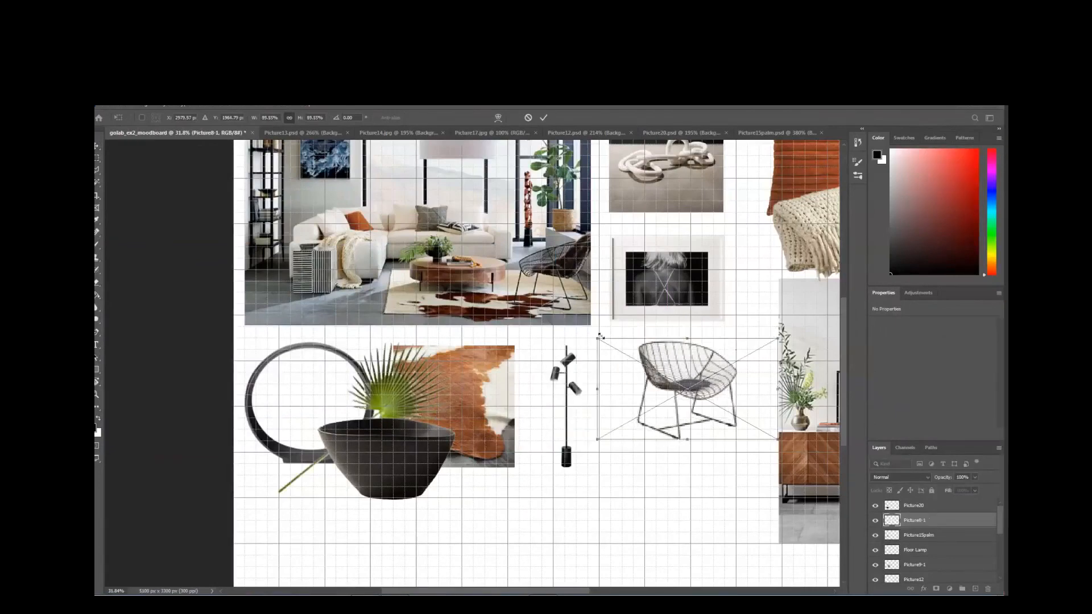
left_click_drag(700, 351, 692, 350)
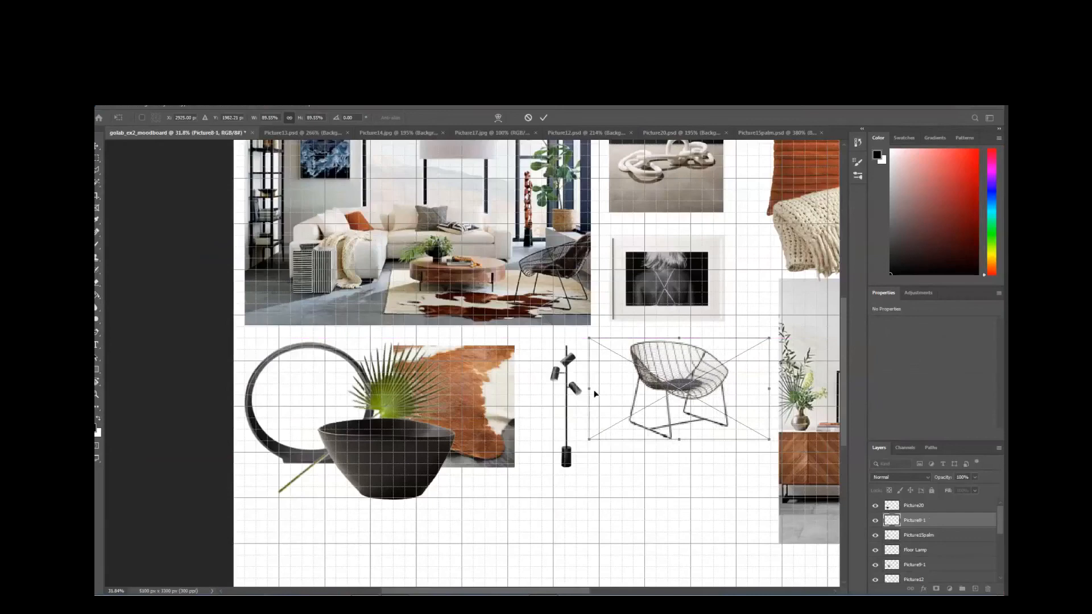
left_click_drag(590, 390, 604, 389)
left_click_drag(683, 380, 691, 371)
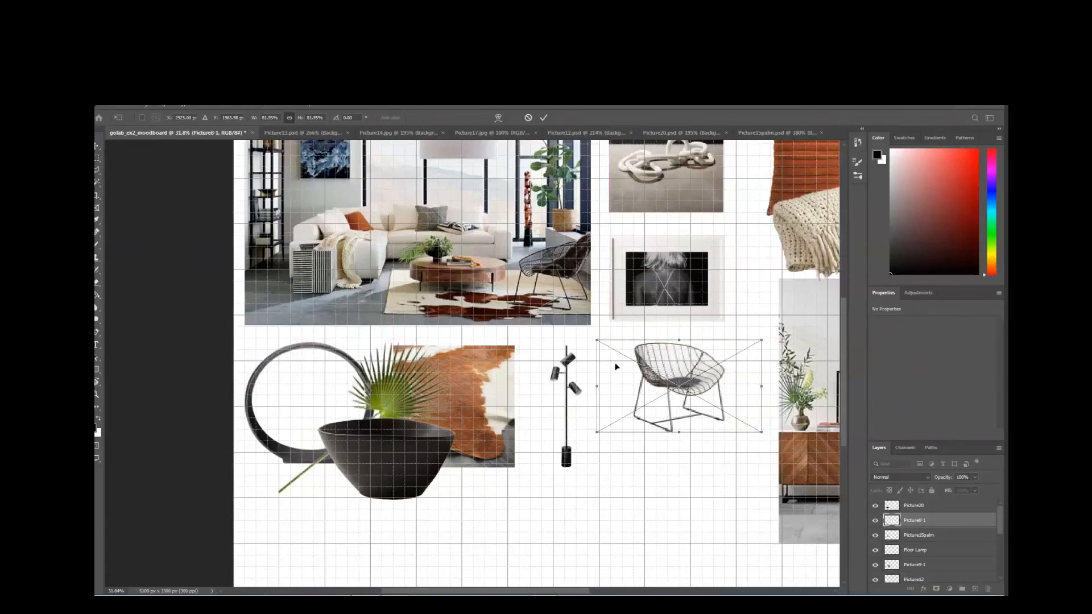
- Flip the wire chair horizontally and rasterize its layer
left_click(125, 106)
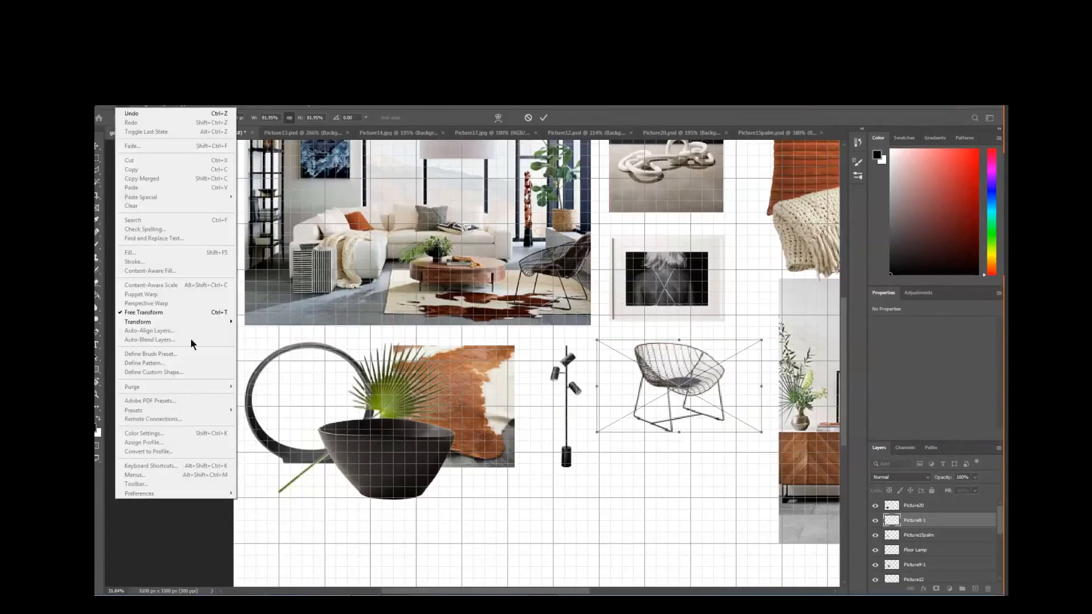
mouse_move(185, 323)
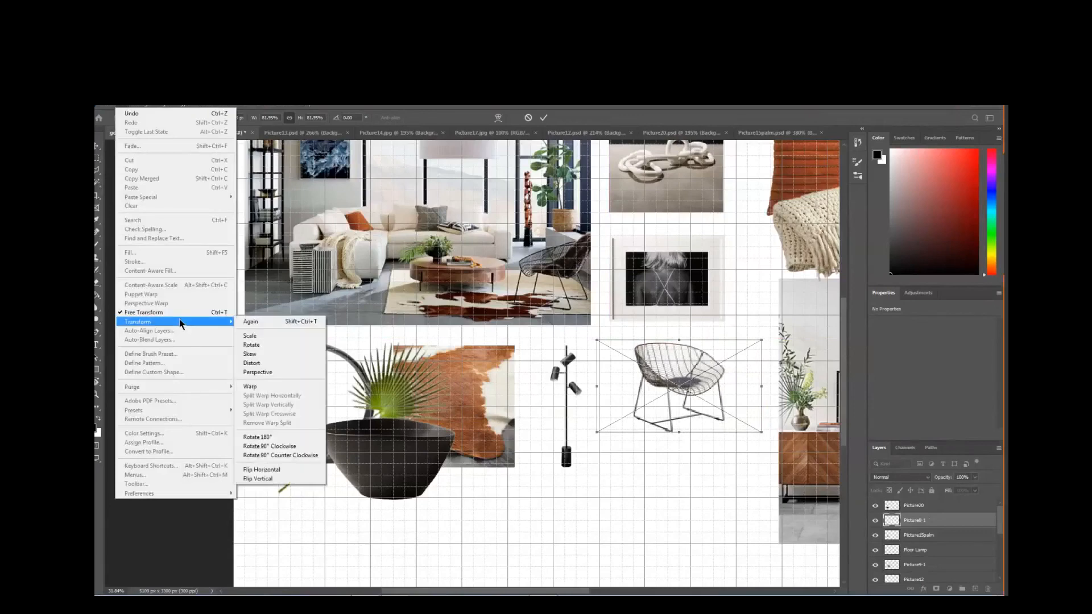
left_click(280, 469)
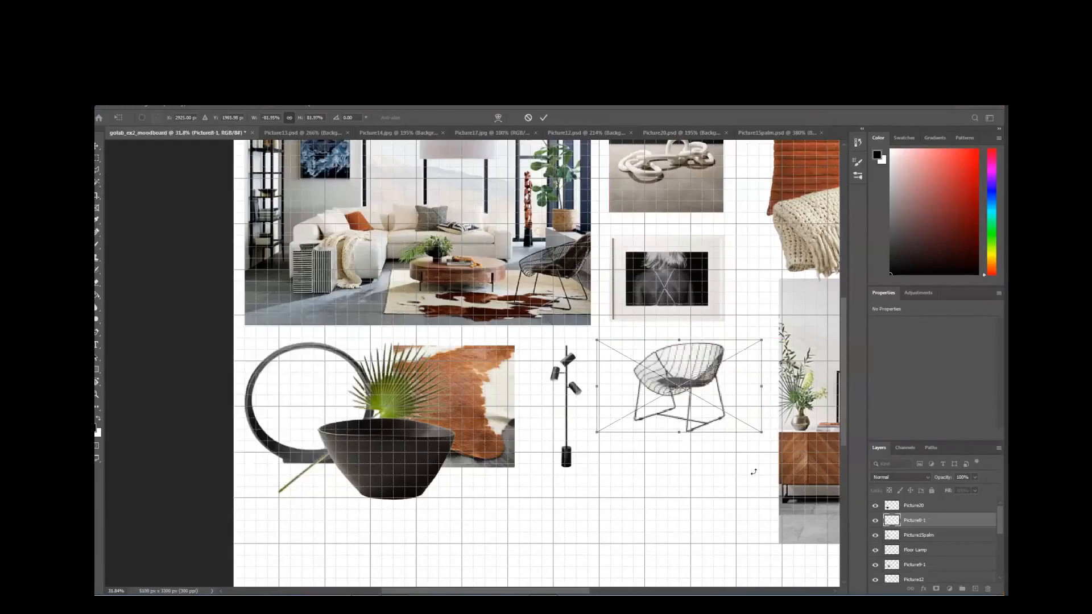
key("Return")
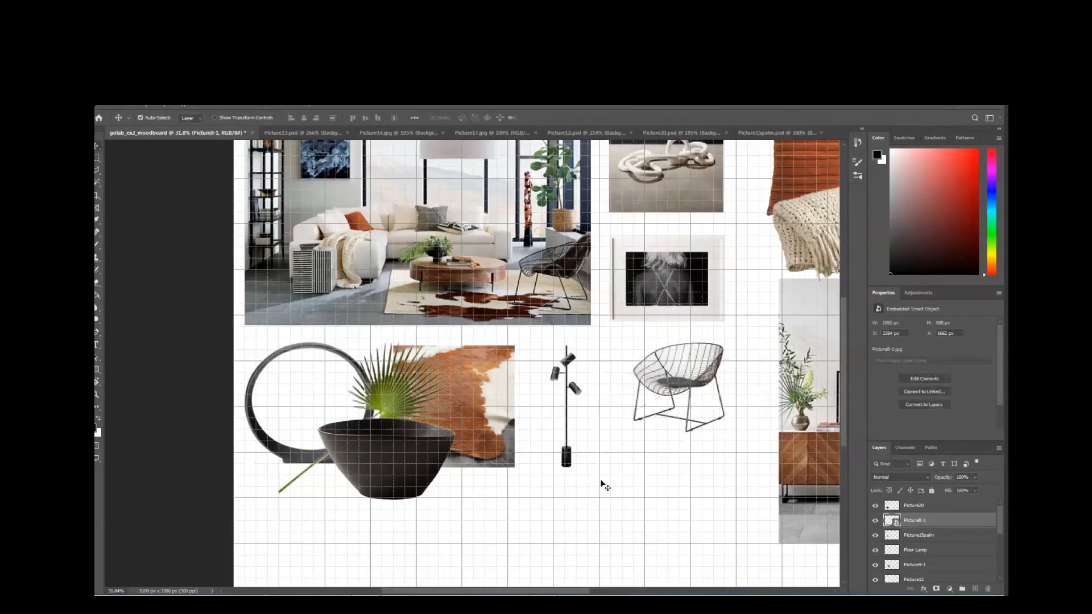
right_click(923, 522)
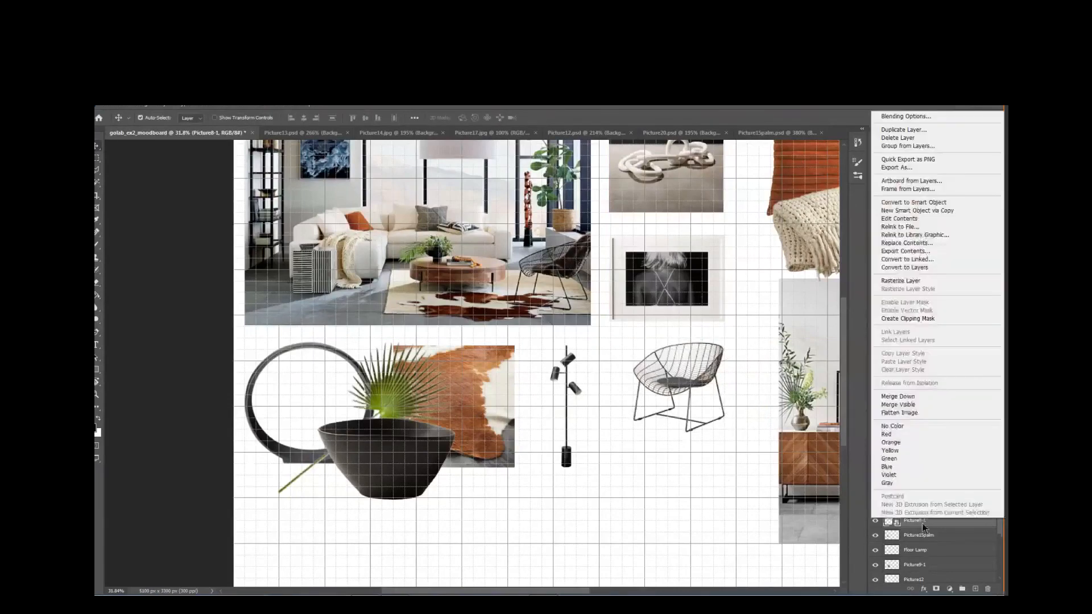
left_click(901, 281)
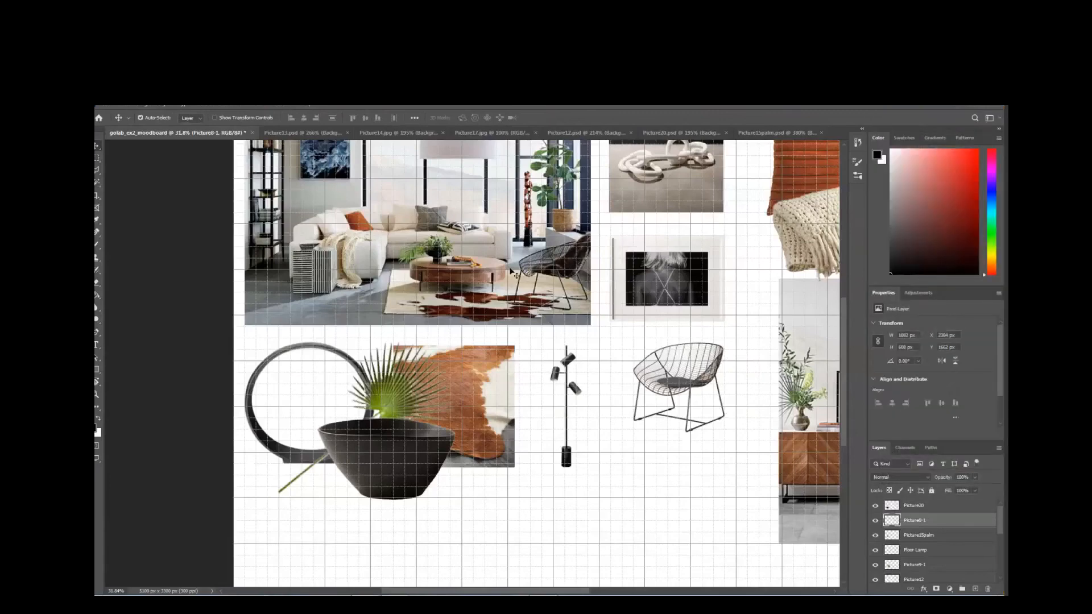
- Place the wooden bench image Picture18.jpg from the Desktop as an embedded image
left_click(111, 108)
left_click(134, 283)
left_click_drag(520, 303, 518, 400)
left_click(401, 305)
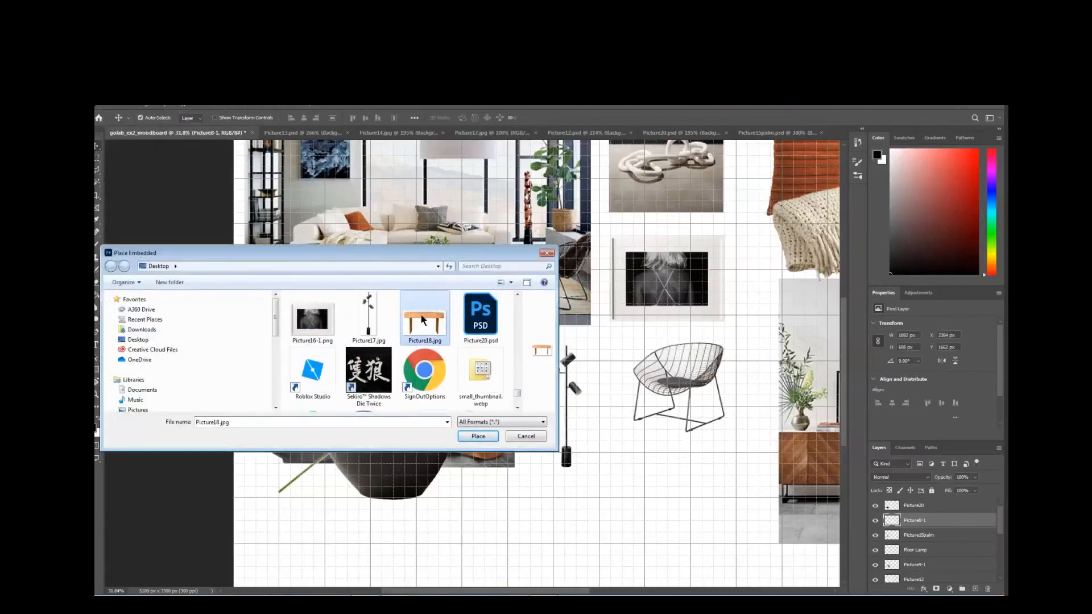
left_click(478, 437)
- Position the wooden bench directly below the wire chair, scaled to about 86%
left_click_drag(566, 384, 673, 473)
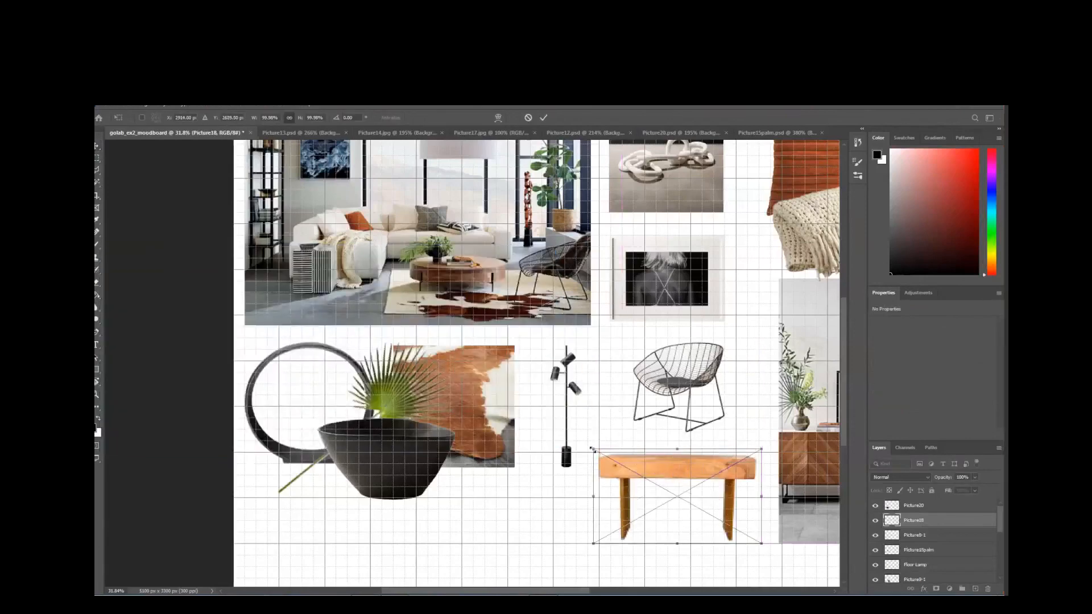
left_click_drag(593, 450, 616, 462)
left_click_drag(690, 475, 681, 470)
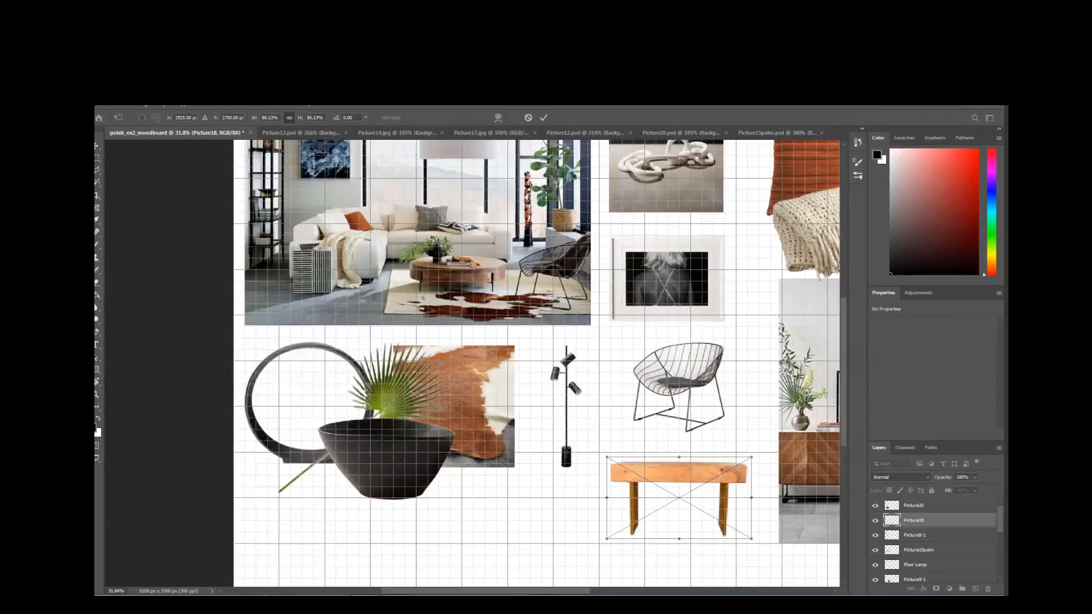
key("Return")
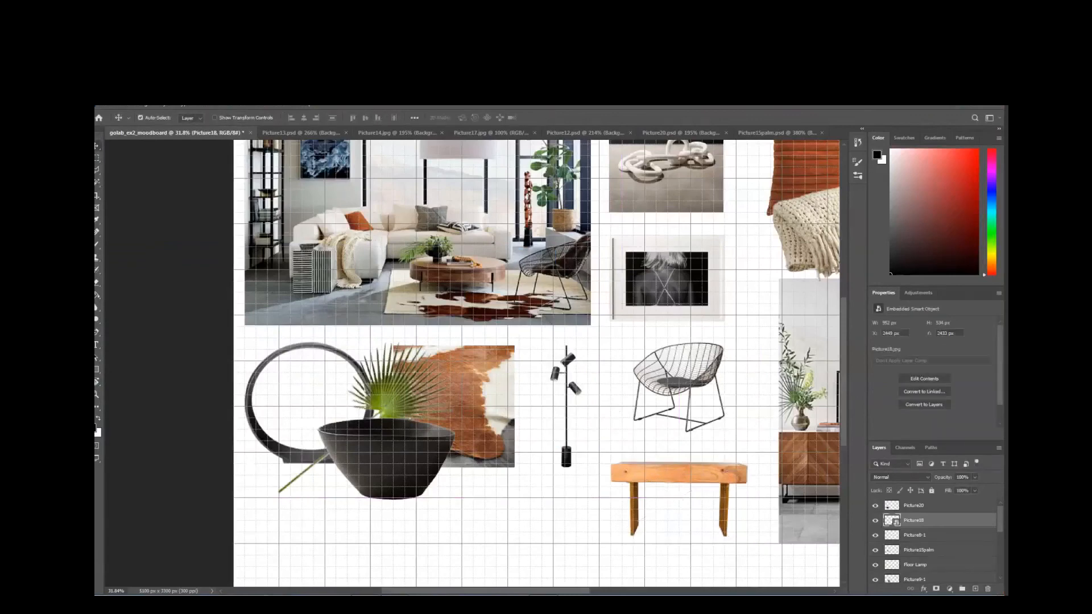
- Draw a horizontal text box about 2280 px wide and 225 px high below the black bowl, starting at the board's left margin
scroll(453, 514, "down", 2)
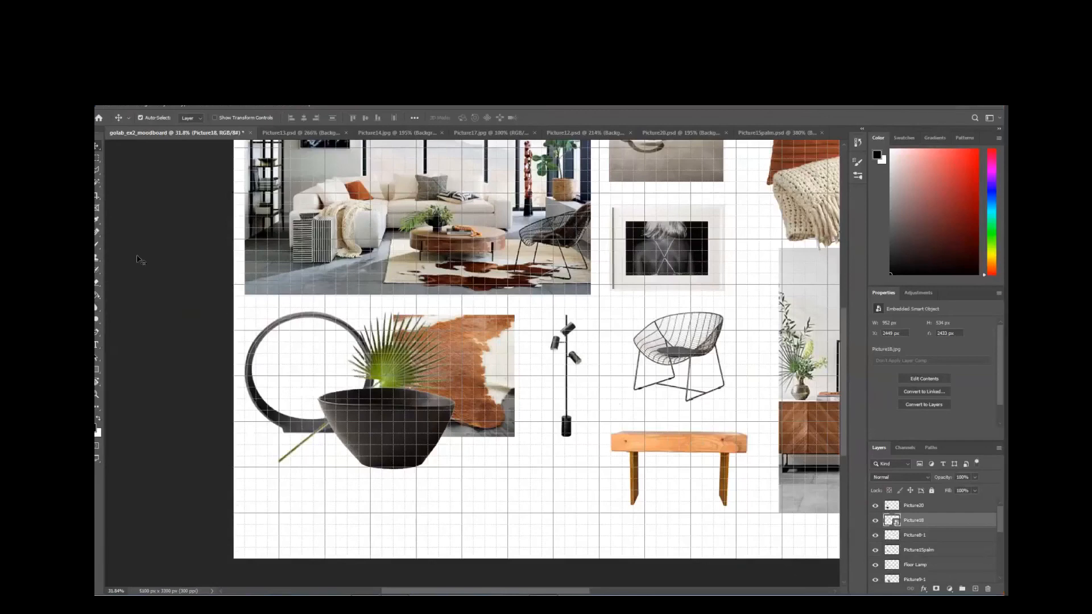
left_click(98, 345)
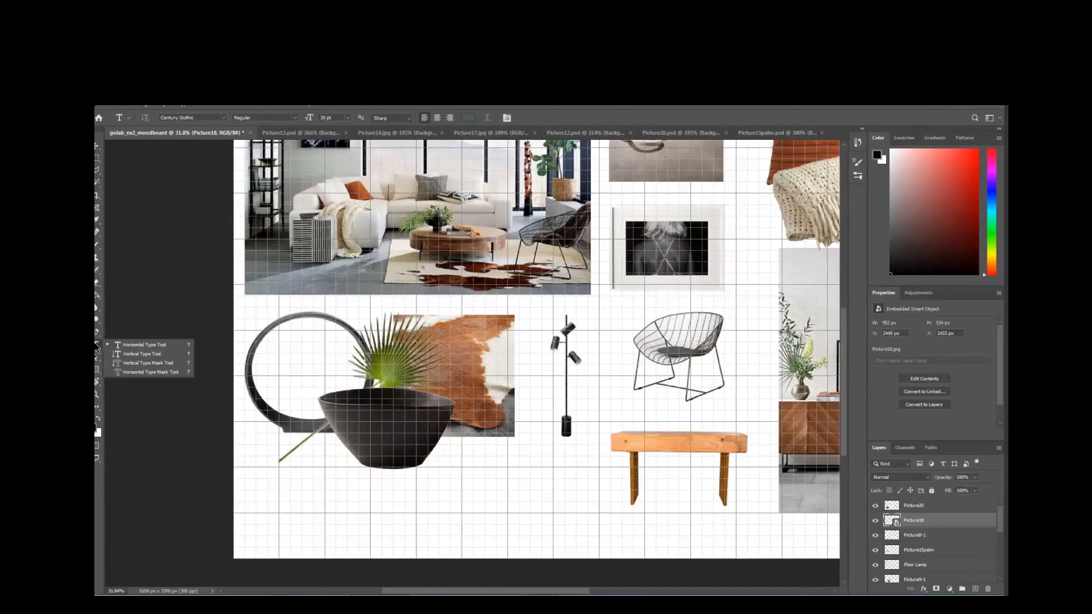
left_click(134, 345)
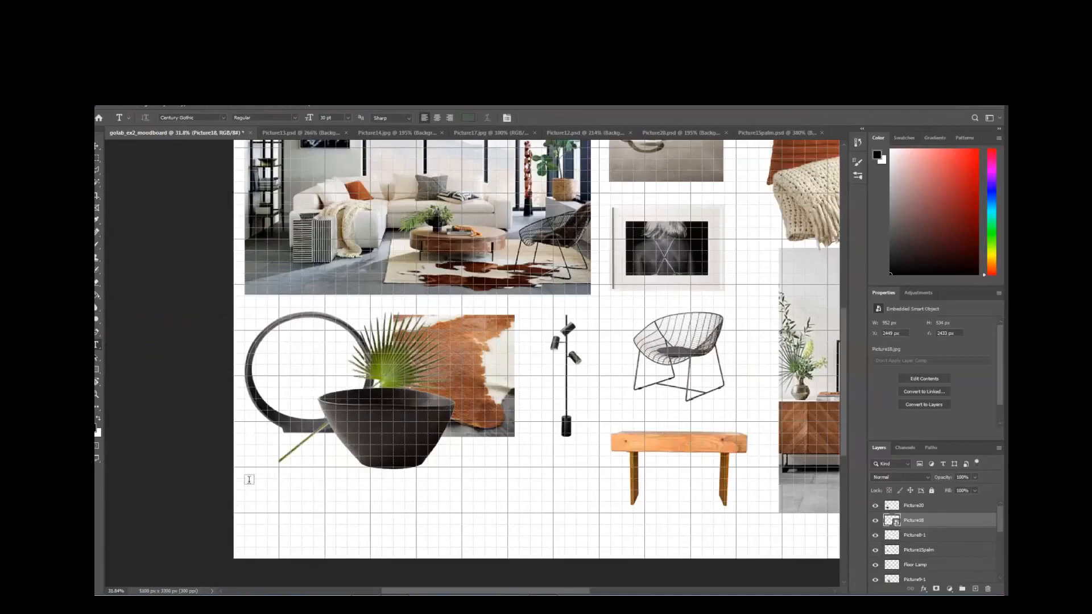
left_click_drag(249, 479, 595, 511)
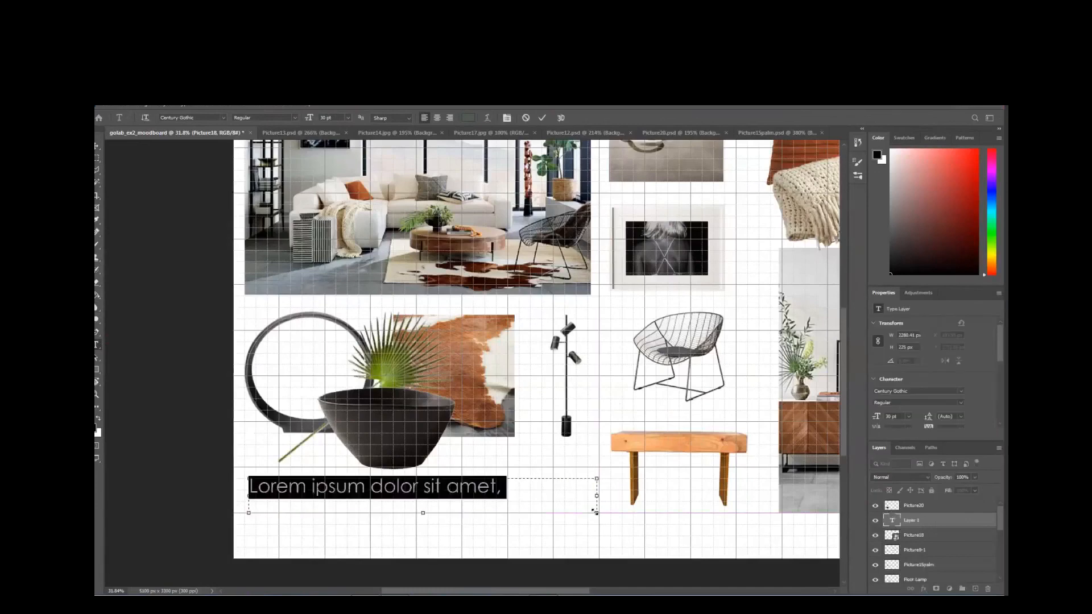
- Delete all of the Lorem ipsum placeholder text from the new text box
left_click(502, 490)
key("BackSpace")
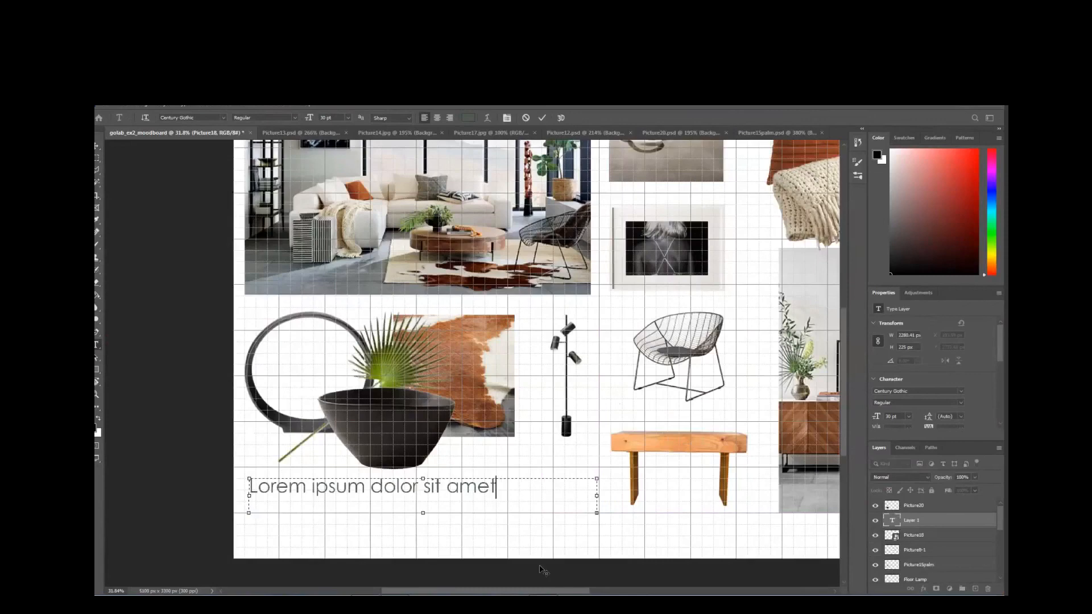
key("BackSpace")
key("BackSpace")
key("BackSpace")
key("BackSpace")
key("BackSpace")
key("BackSpace")
key("BackSpace")
key("BackSpace")
key("BackSpace")
key("BackSpace")
key("BackSpace")
key("BackSpace")
key("BackSpace")
key("BackSpace")
key("BackSpace")
key("BackSpace")
key("BackSpace")
key("BackSpace")
key("BackSpace")
key("BackSpace")
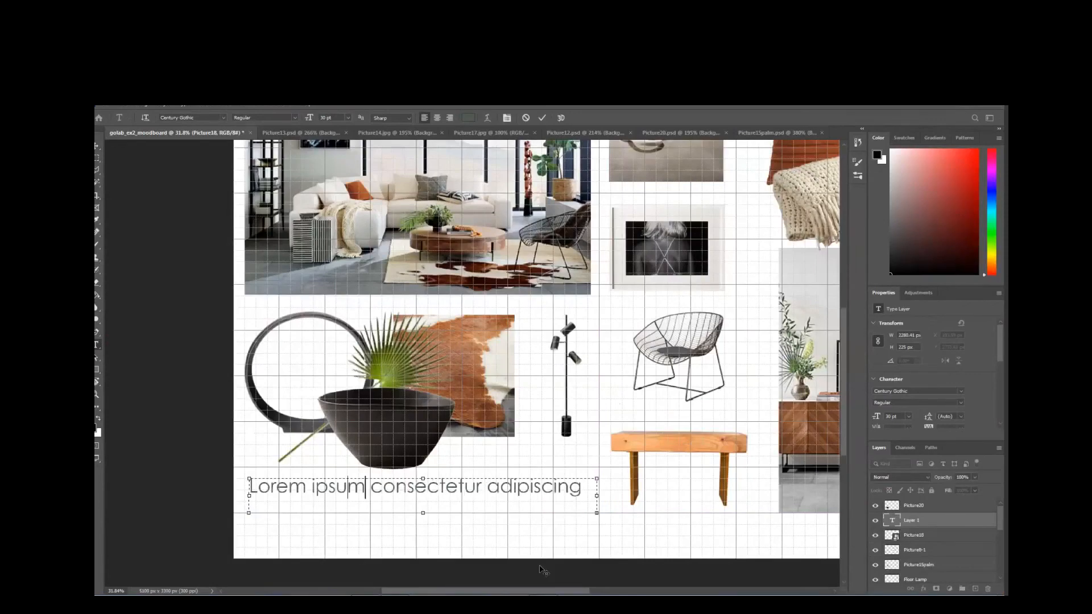
key("BackSpace")
key("BackSpace")
key("BackSpace")
key("BackSpace")
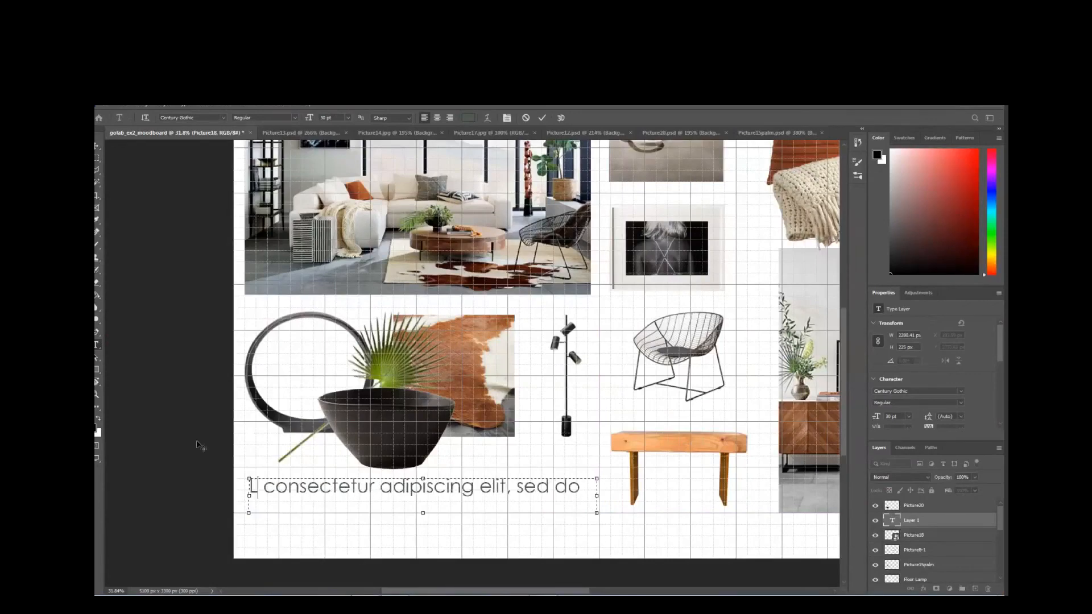
left_click_drag(591, 477, 248, 487)
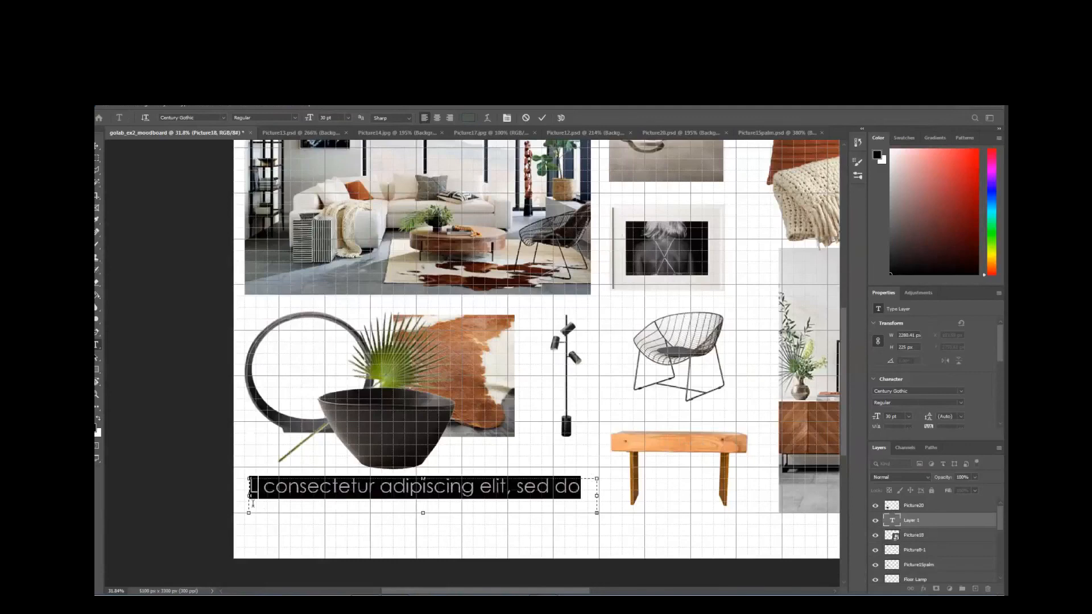
key("BackSpace")
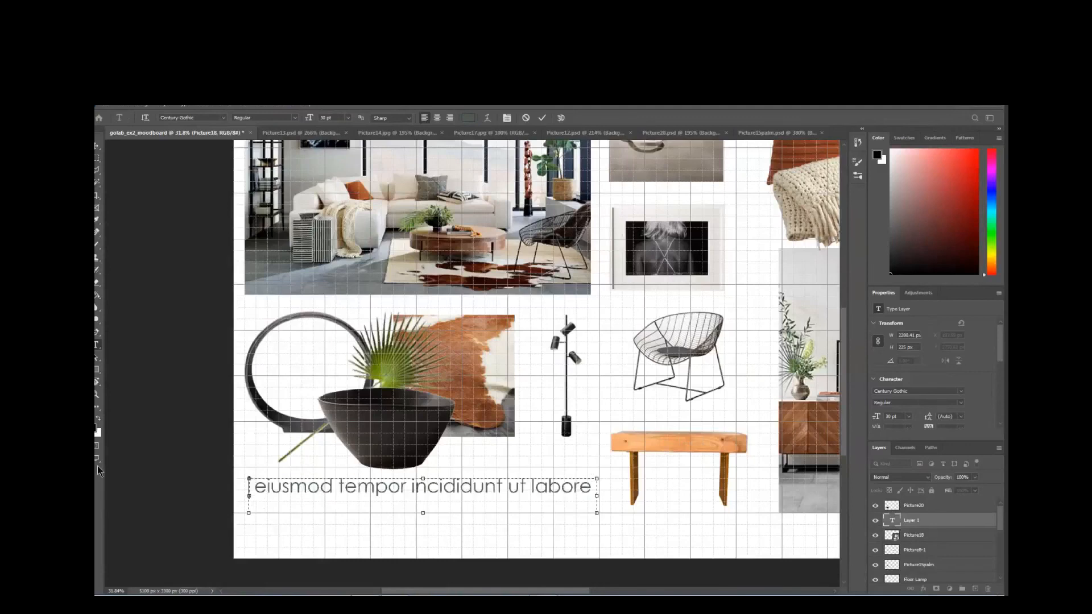
left_click_drag(589, 488, 244, 512)
key("BackSpace")
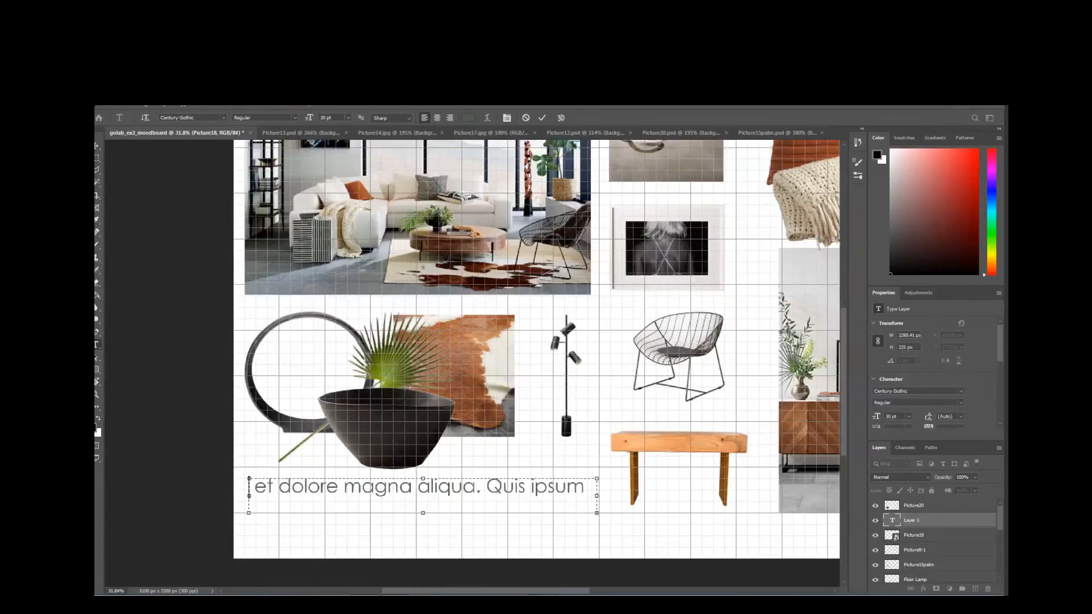
left_click_drag(254, 486, 629, 509)
key("BackSpace")
left_click_drag(563, 488, 251, 489)
key("BackSpace")
left_click_drag(527, 500, 257, 490)
key("BackSpace")
left_click_drag(524, 490, 254, 490)
key("BackSpace")
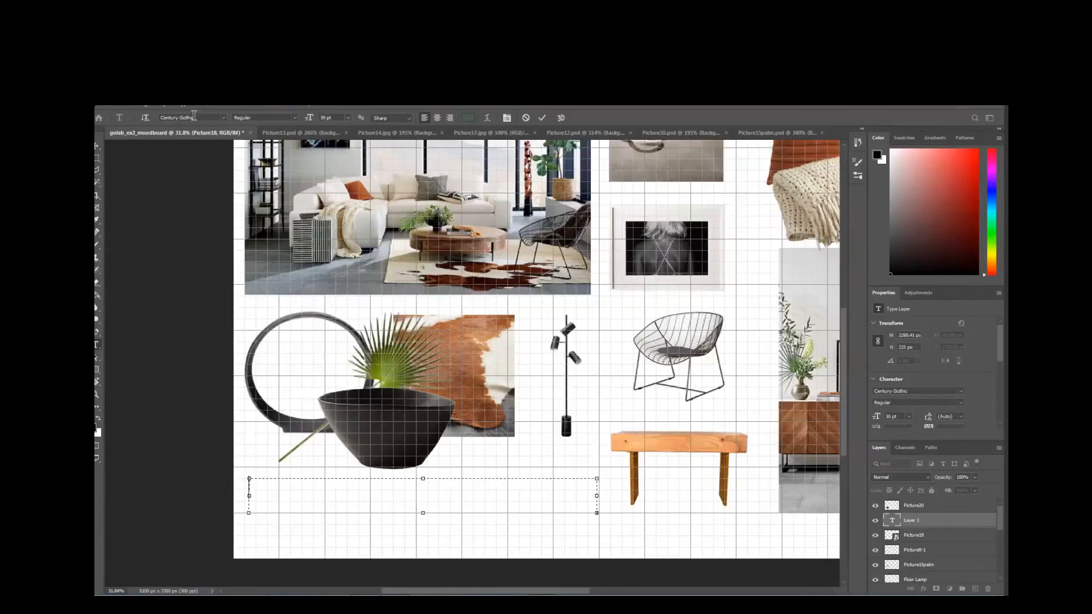
- Enter the title DESERT FOOTHILLS MOOD BOARD in the empty text box using the Regular style of Century Gothic
left_click(295, 118)
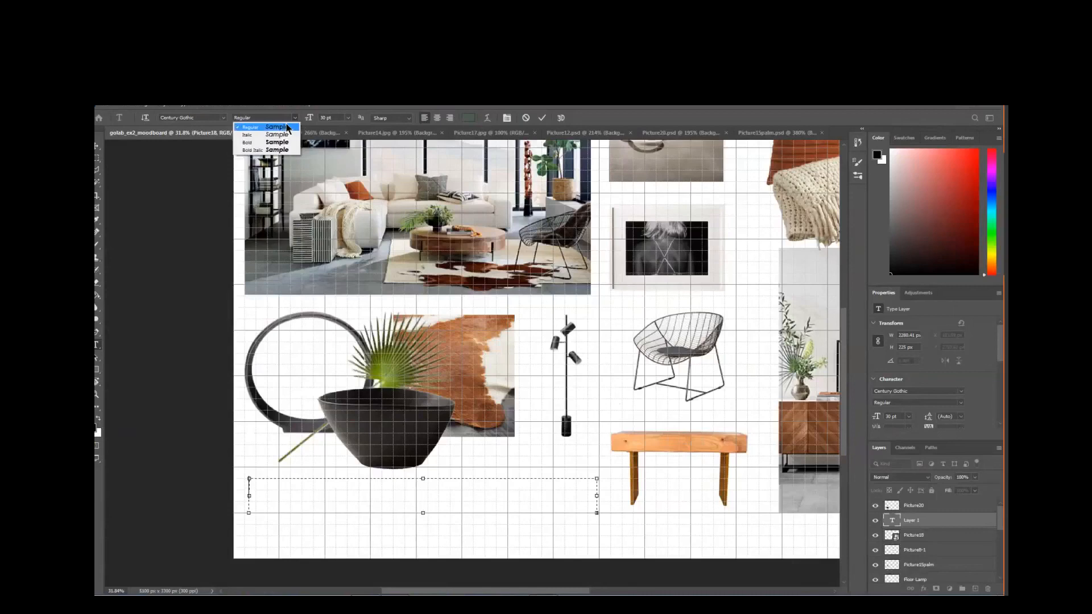
left_click(285, 126)
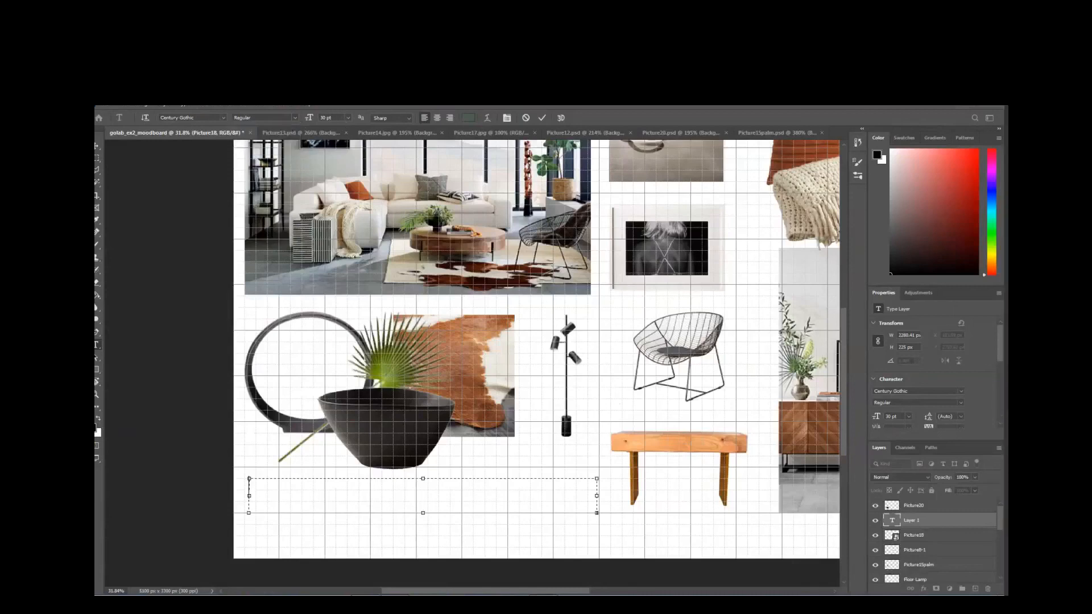
type("DESERT FO")
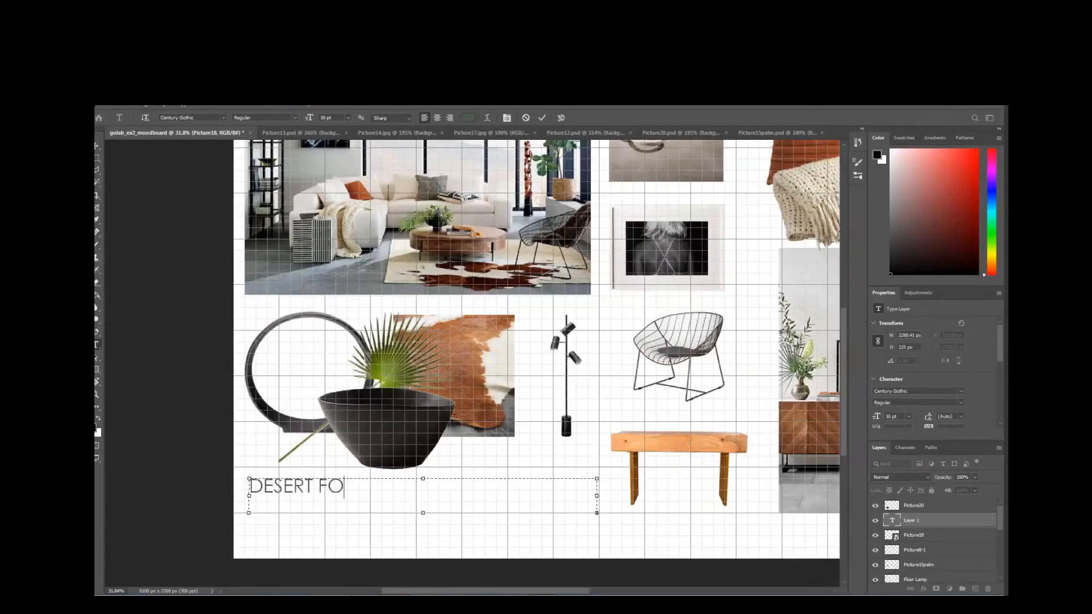
type("OTHILLS MOO")
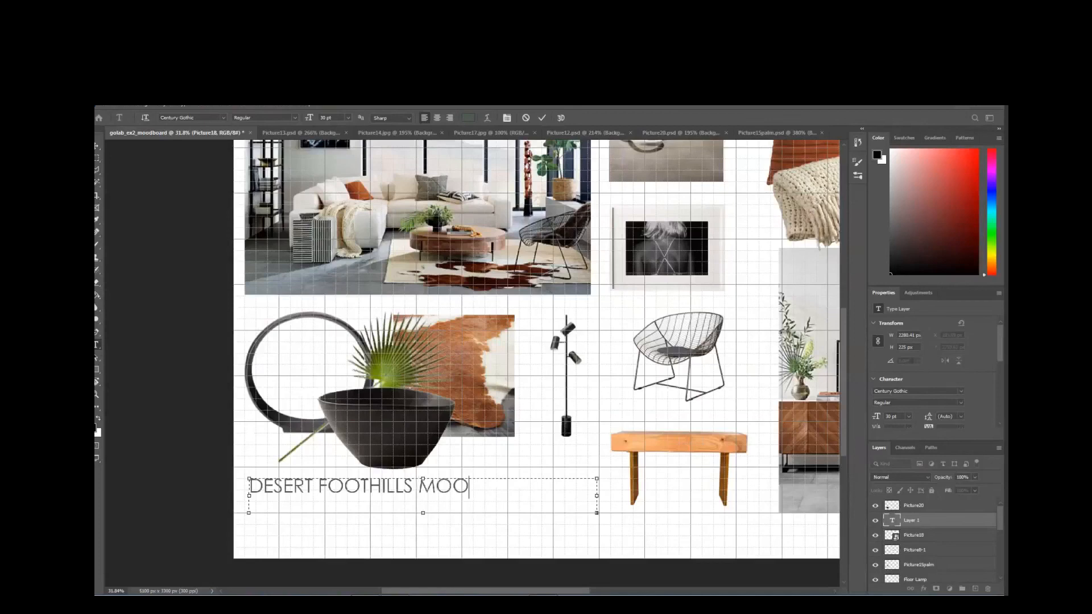
type("D BOARD")
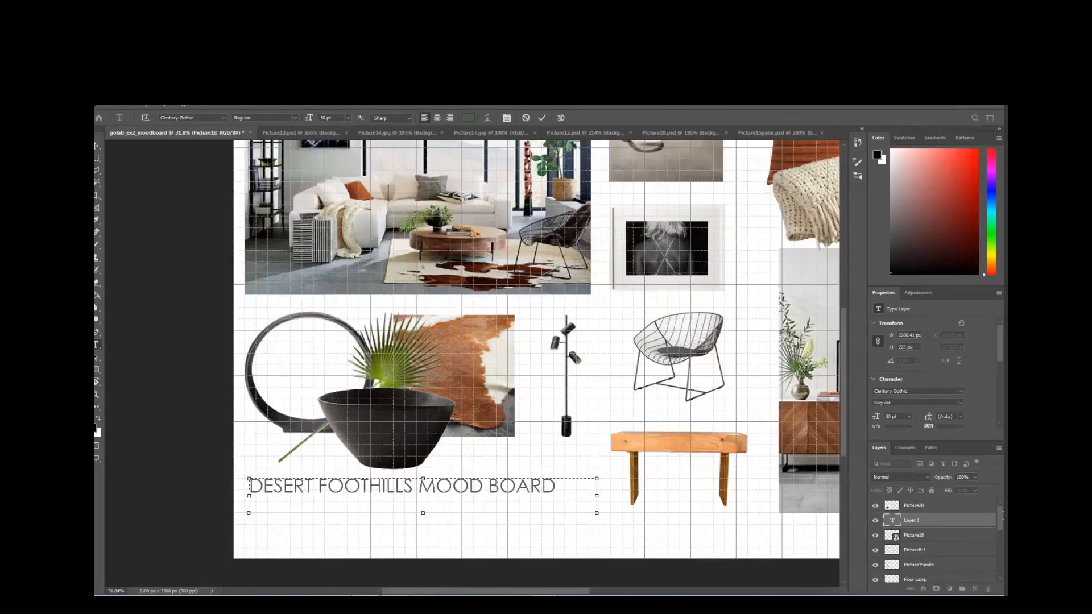
left_click(930, 522)
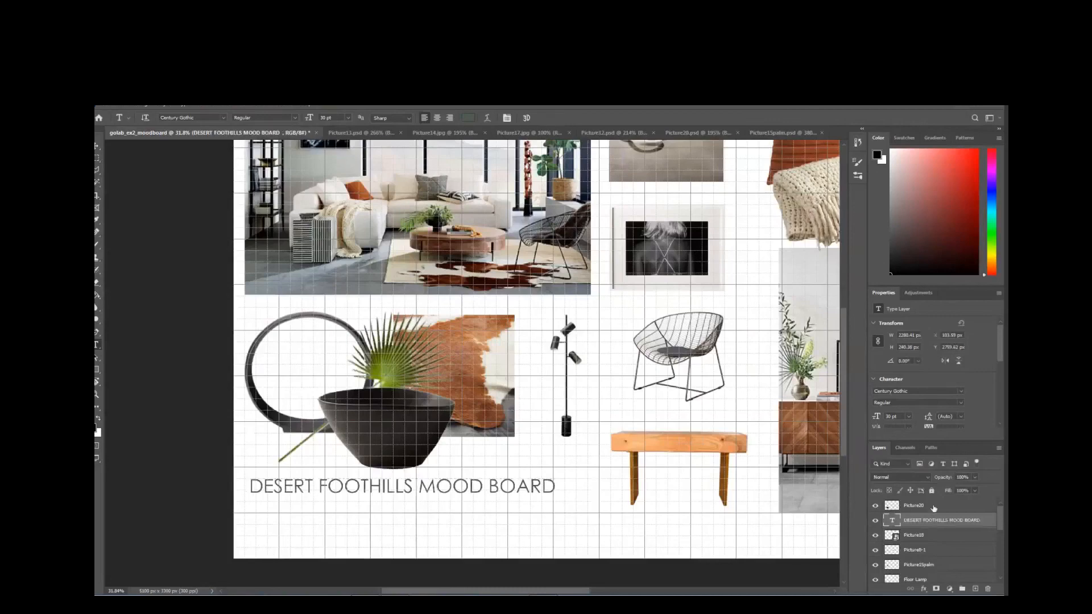
left_click(933, 508)
left_click(539, 571)
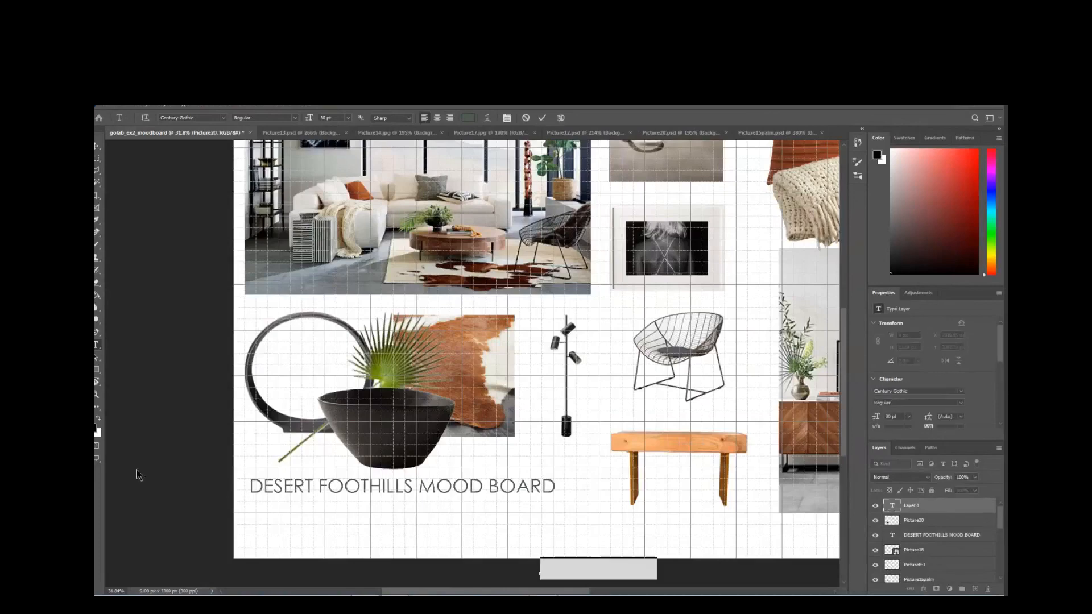
scroll(205, 490, "up", 1)
left_click(926, 520)
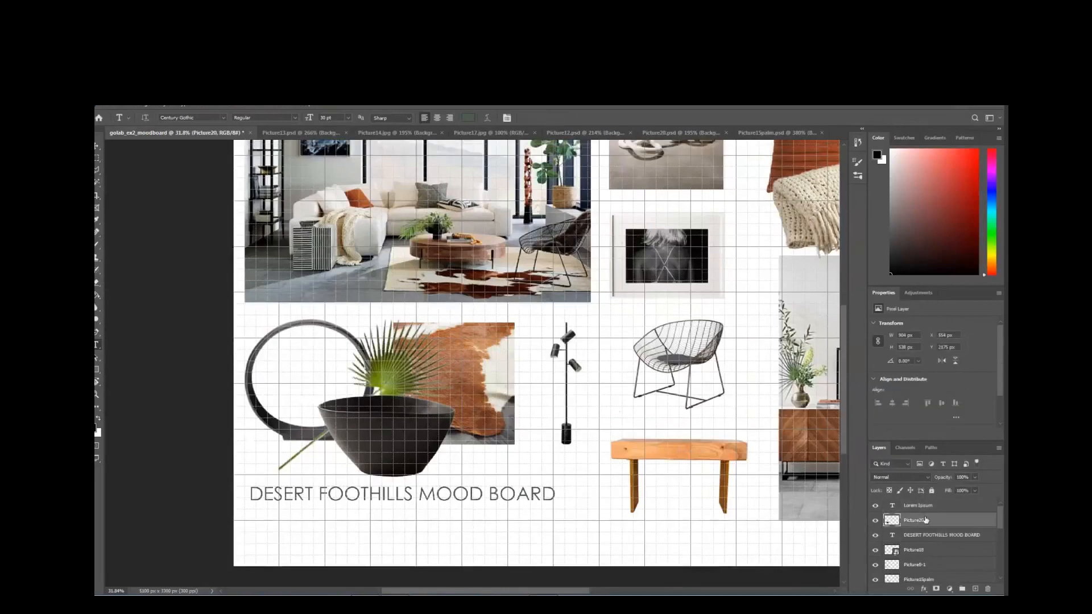
- Rasterize the wooden bench layer Picture18
scroll(725, 377, "up", 5)
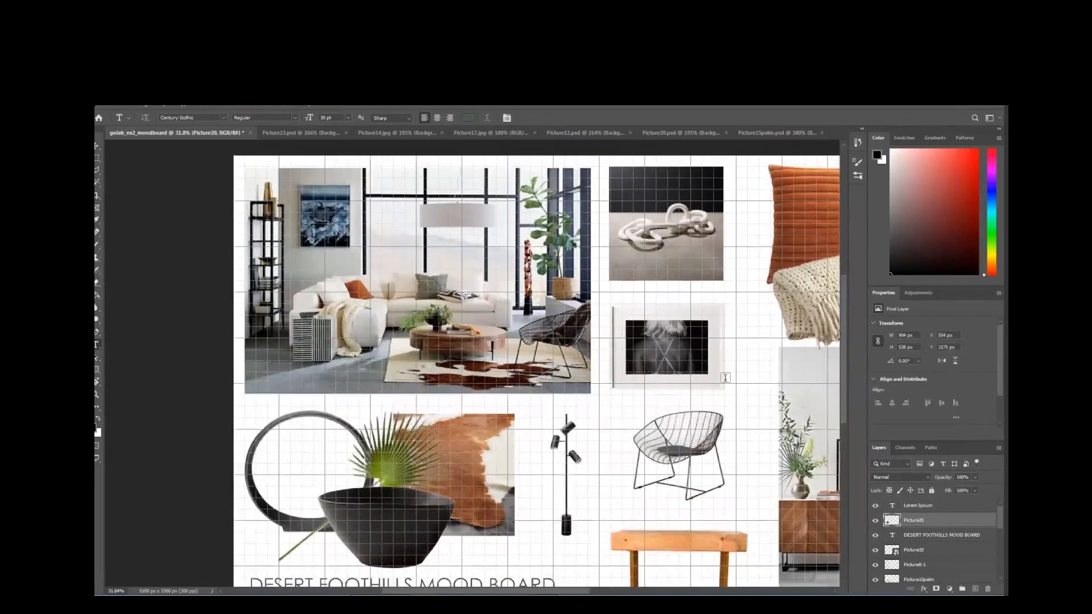
left_click_drag(483, 592, 546, 591)
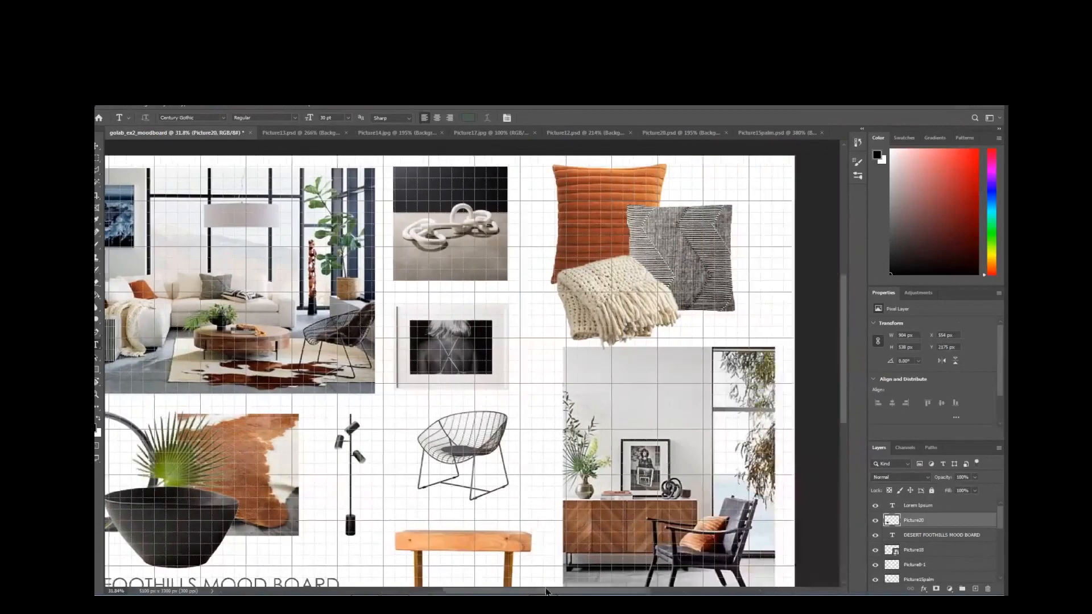
scroll(398, 583, "down", 1)
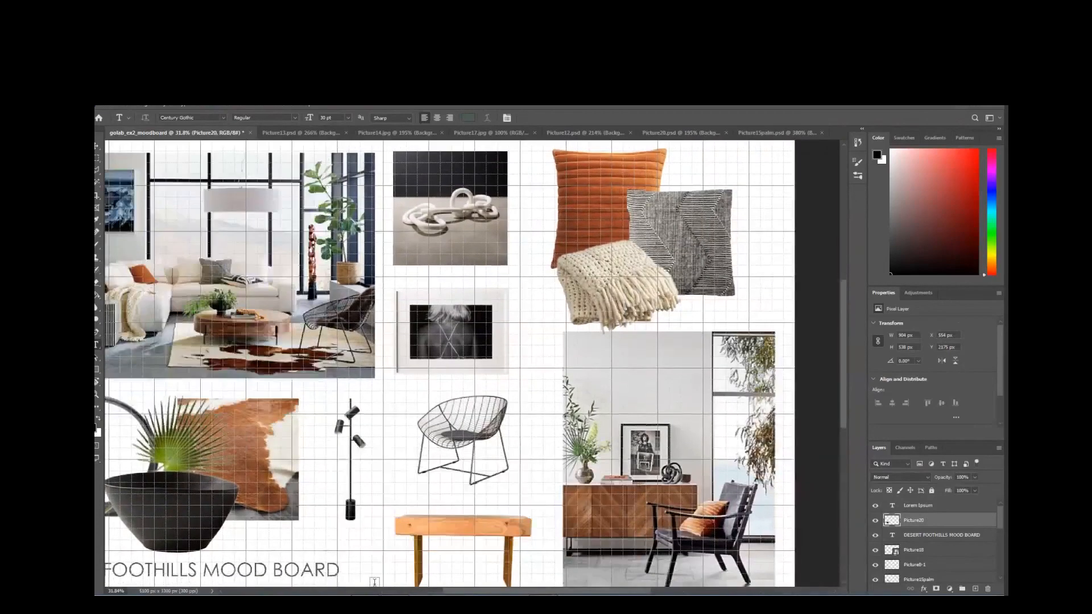
scroll(383, 573, "down", 1)
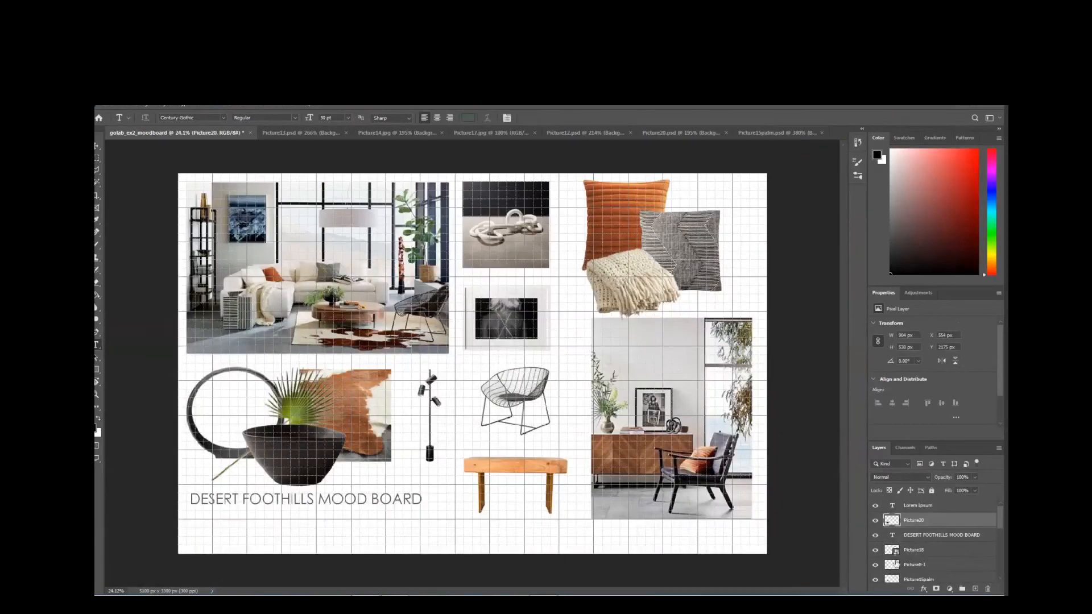
left_click(906, 553)
right_click(906, 555)
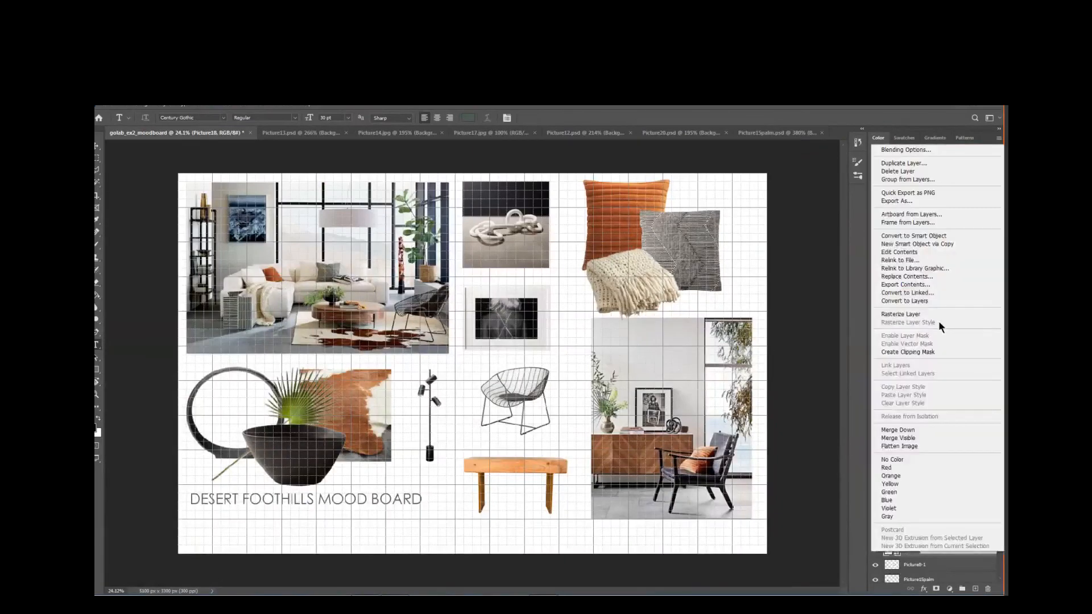
left_click(911, 312)
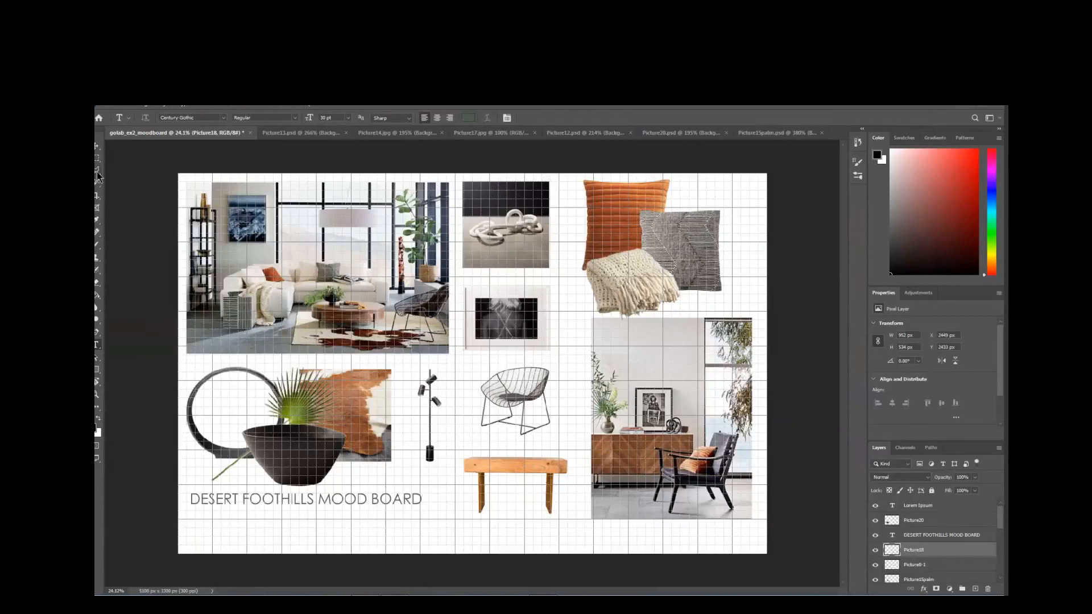
- Nudge the framed black-and-white artwork slightly down and left, and scale it up to about 104%
left_click(97, 149)
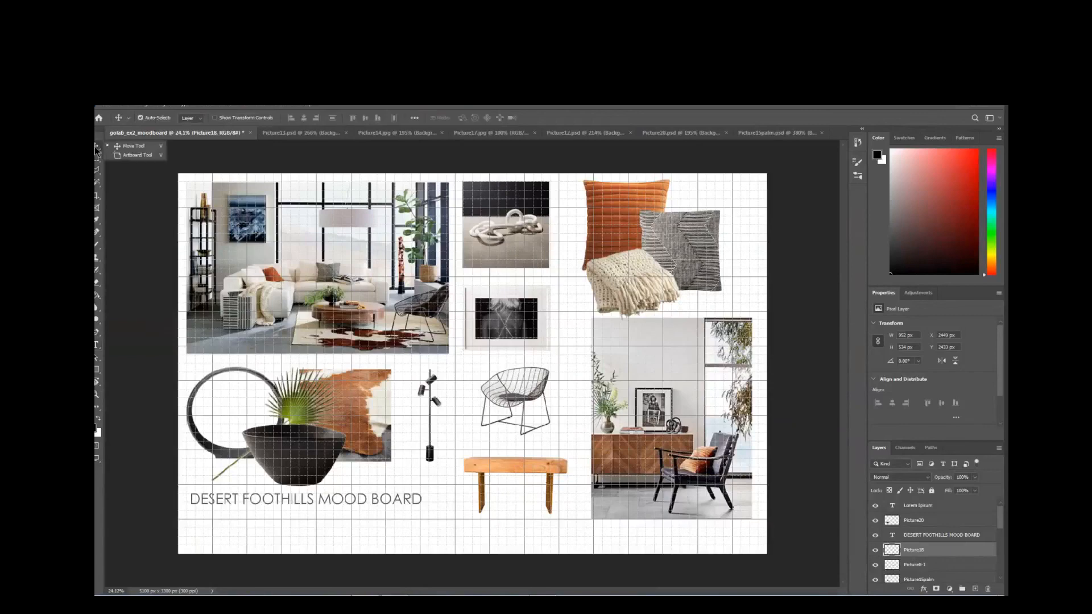
left_click(508, 322)
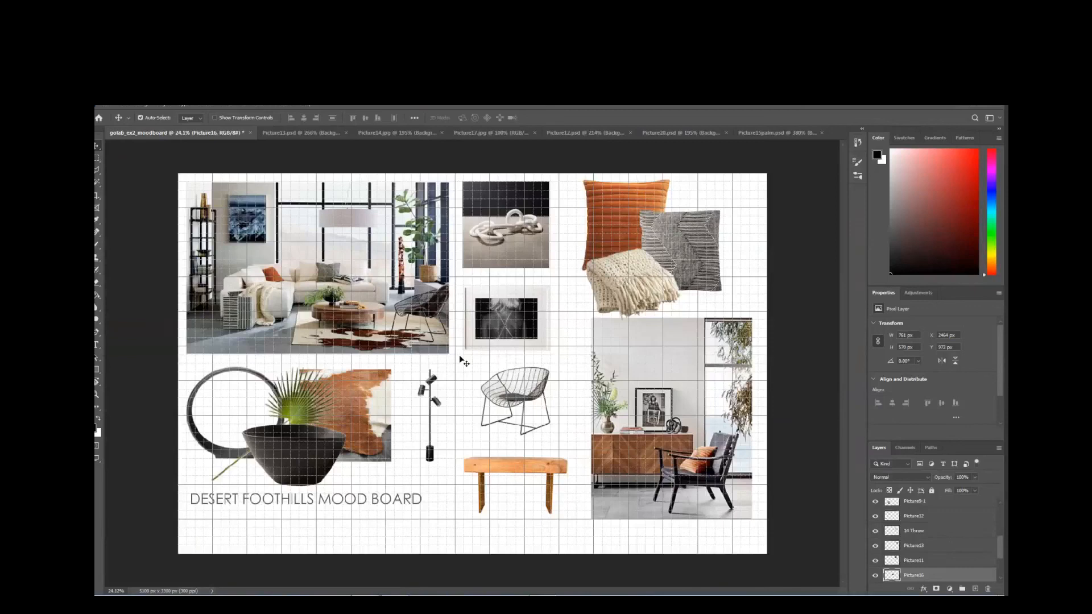
left_click_drag(493, 318, 490, 322)
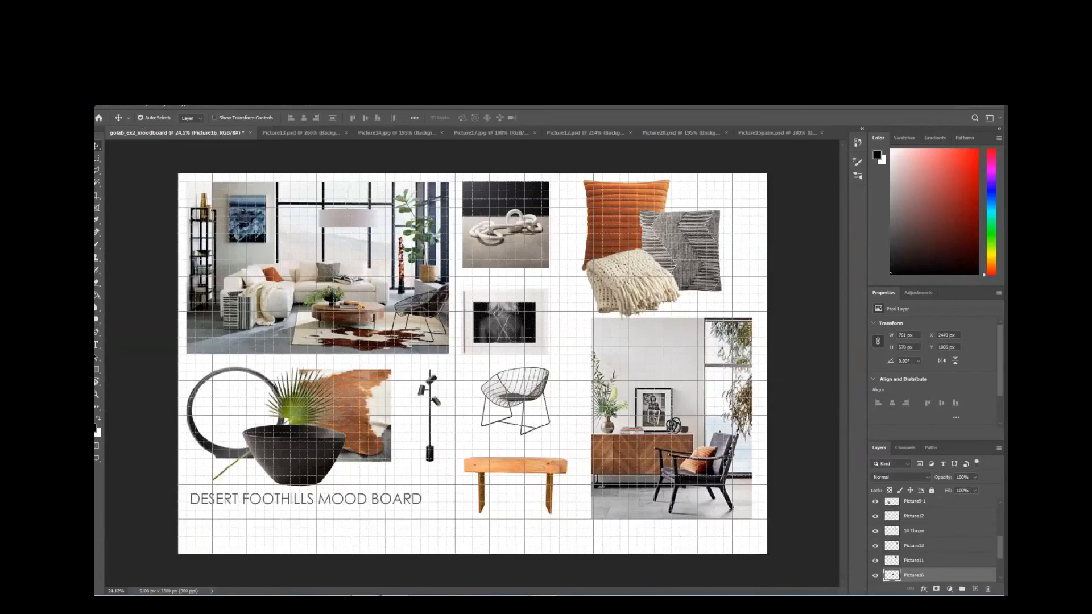
left_click(123, 108)
mouse_move(150, 322)
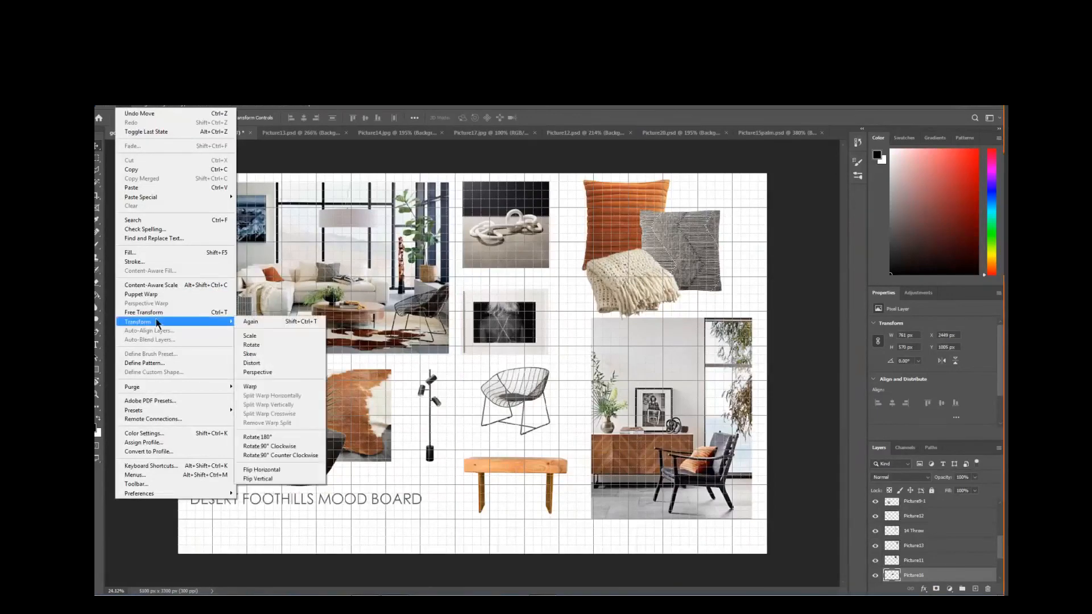
left_click(248, 336)
left_click_drag(549, 289, 552, 288)
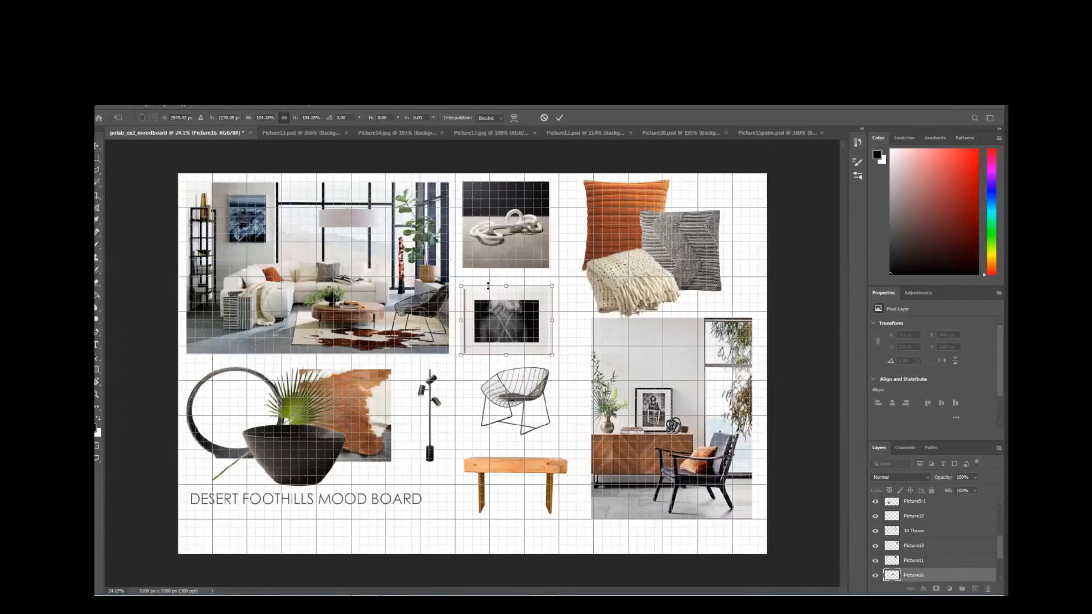
key("Return")
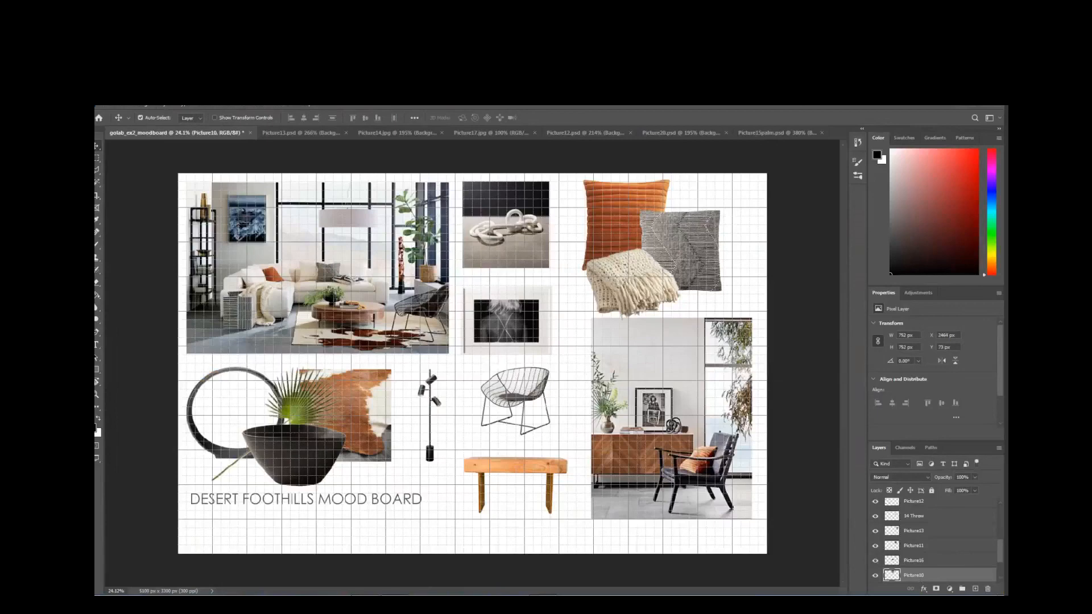
- Enlarge the knotted chain photo above the framed artwork to about 769 px square
left_click(126, 108)
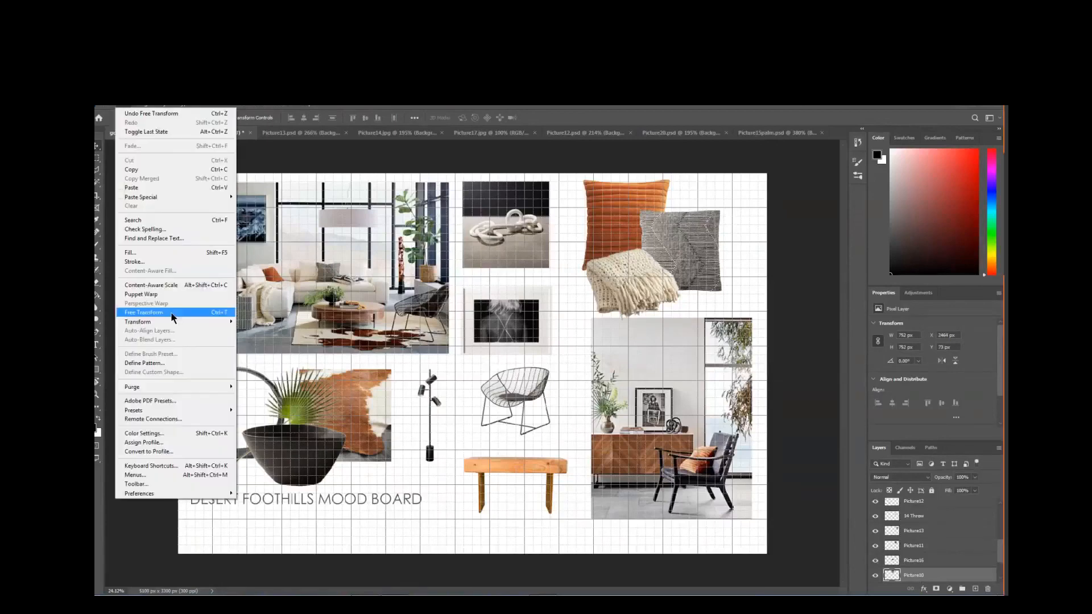
mouse_move(170, 322)
left_click(248, 336)
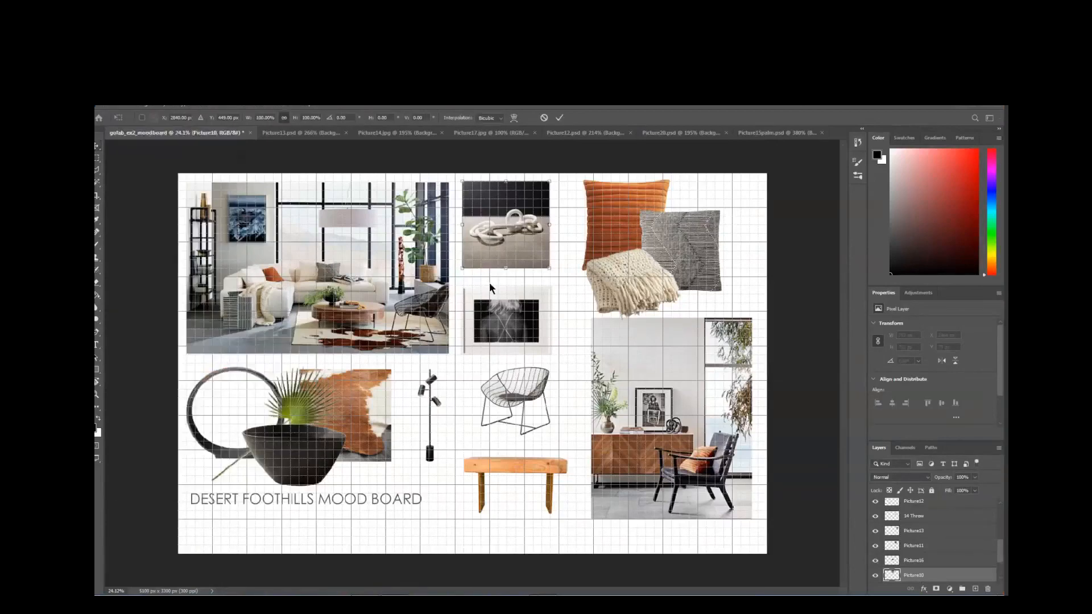
left_click_drag(549, 268, 551, 270)
key("Return")
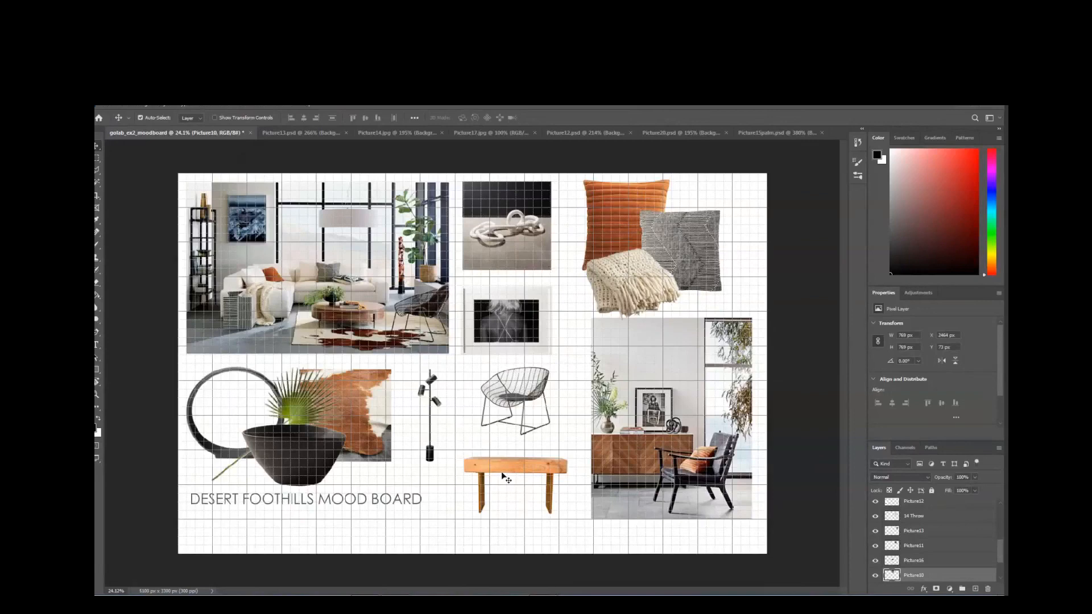
- Shift the sideboard and armchair photo slightly right and down, and move the grey pillow, the throw and the orange pillow right above it
left_click_drag(661, 409, 665, 412)
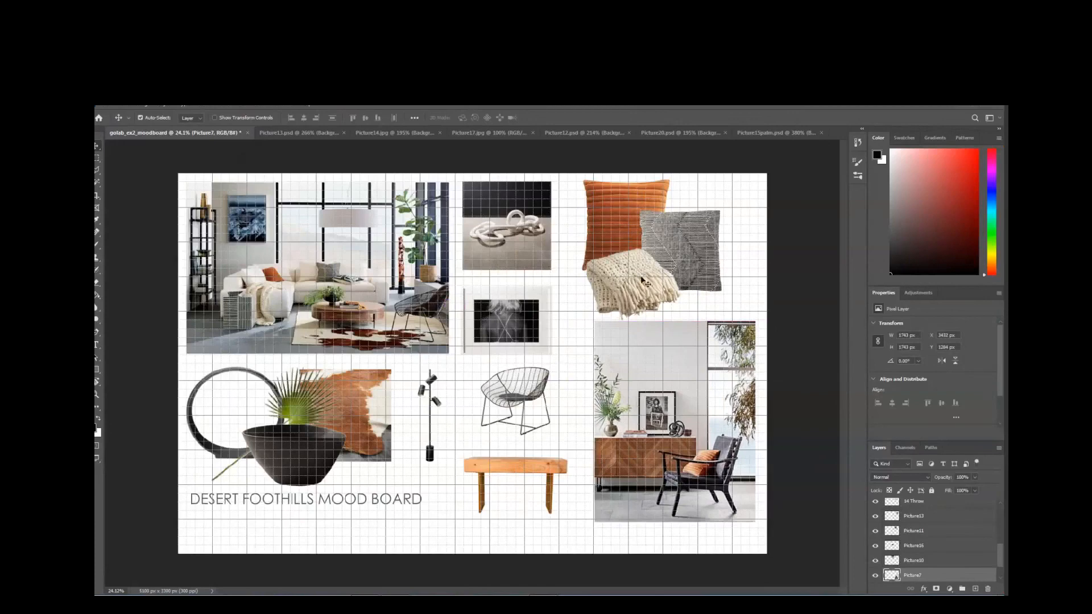
left_click(700, 246)
left_click_drag(701, 246, 726, 246)
left_click(651, 290)
left_click_drag(649, 289, 663, 290)
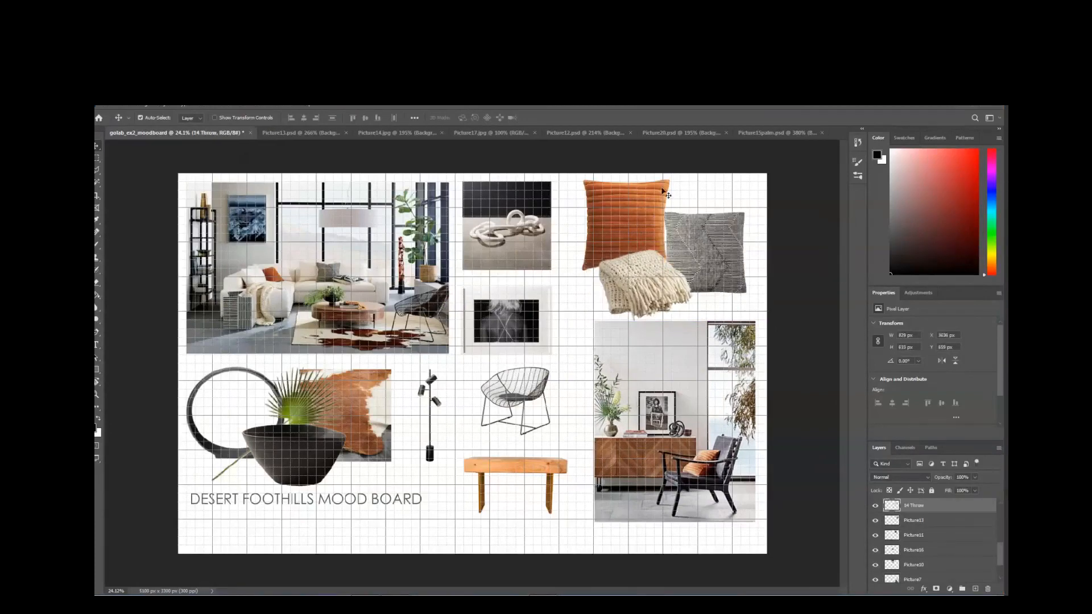
left_click_drag(661, 190, 671, 192)
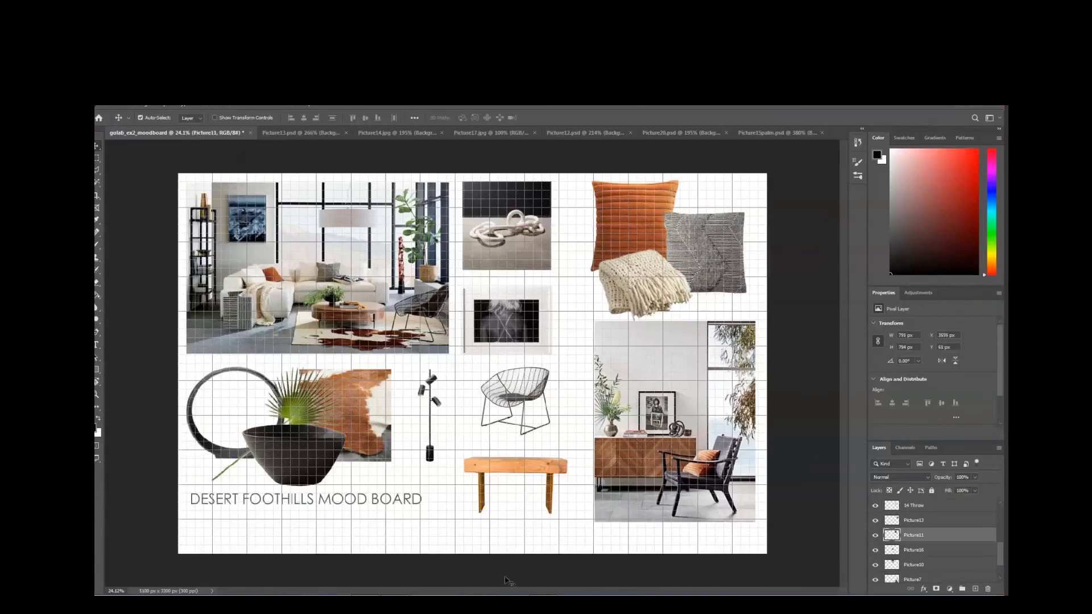
- Select the title text layer and hide the grid over the mood board
left_click(421, 502)
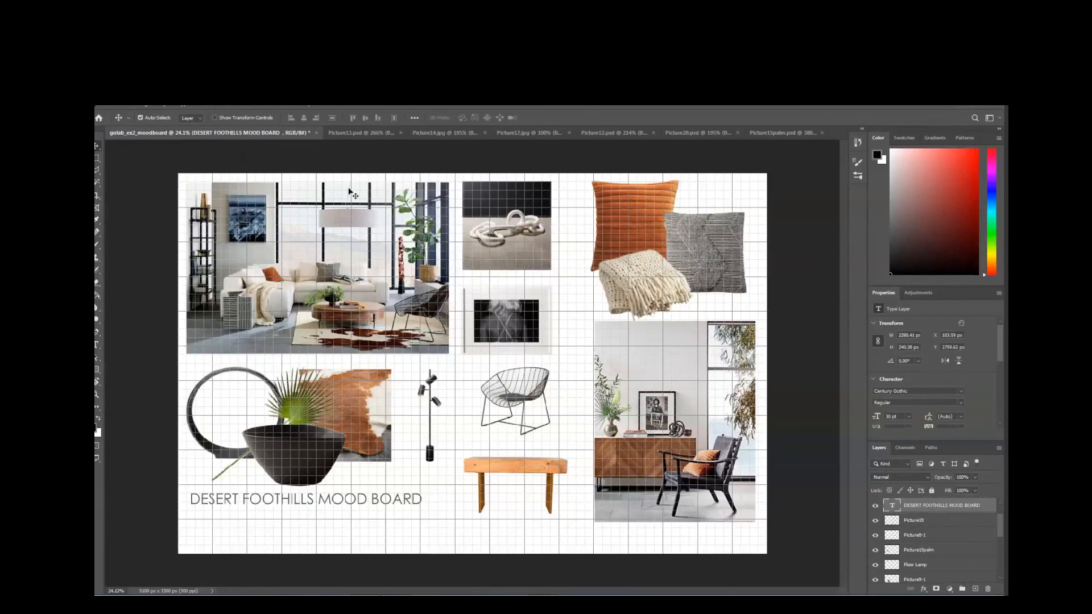
left_click(286, 108)
mouse_move(257, 108)
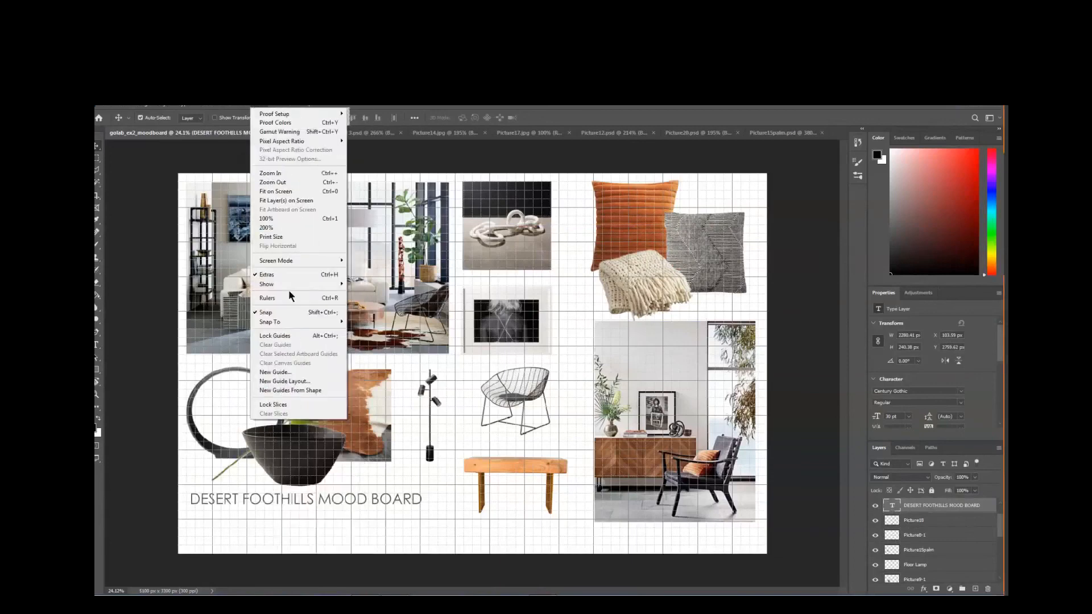
mouse_move(344, 285)
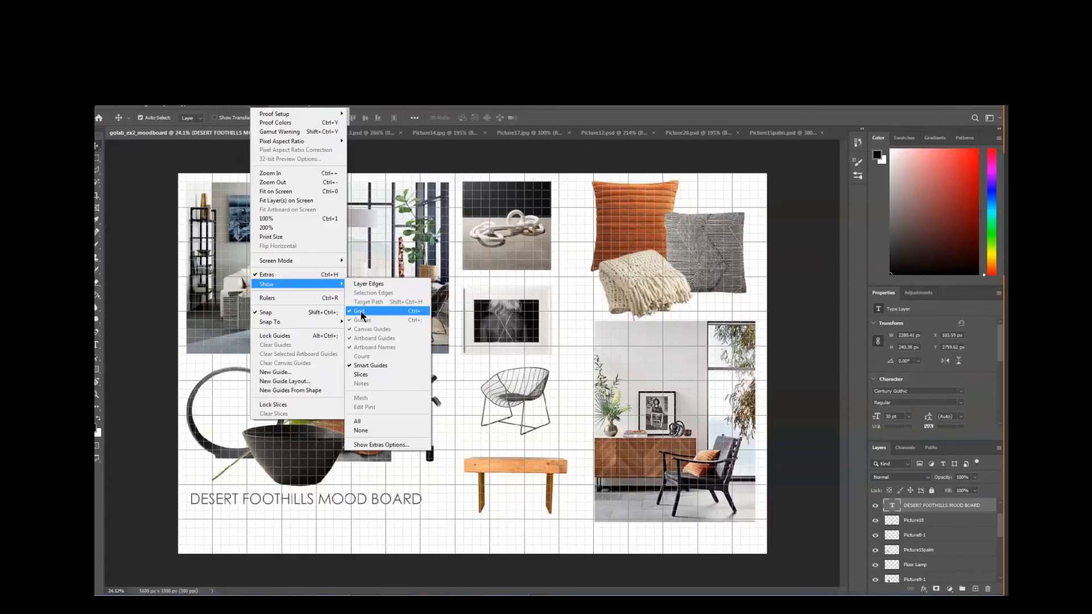
left_click(361, 313)
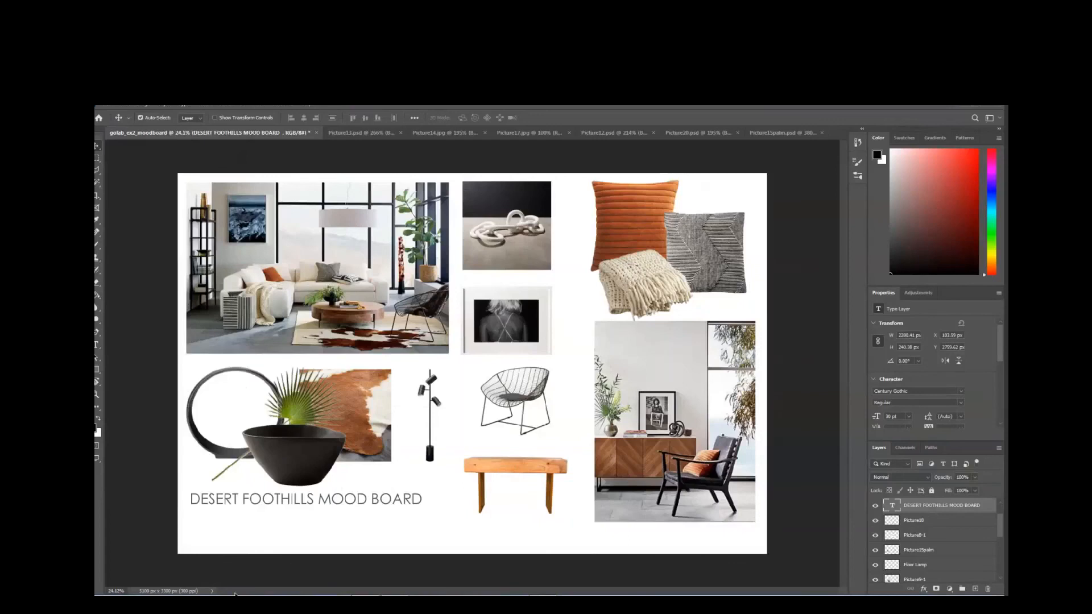
left_click(109, 107)
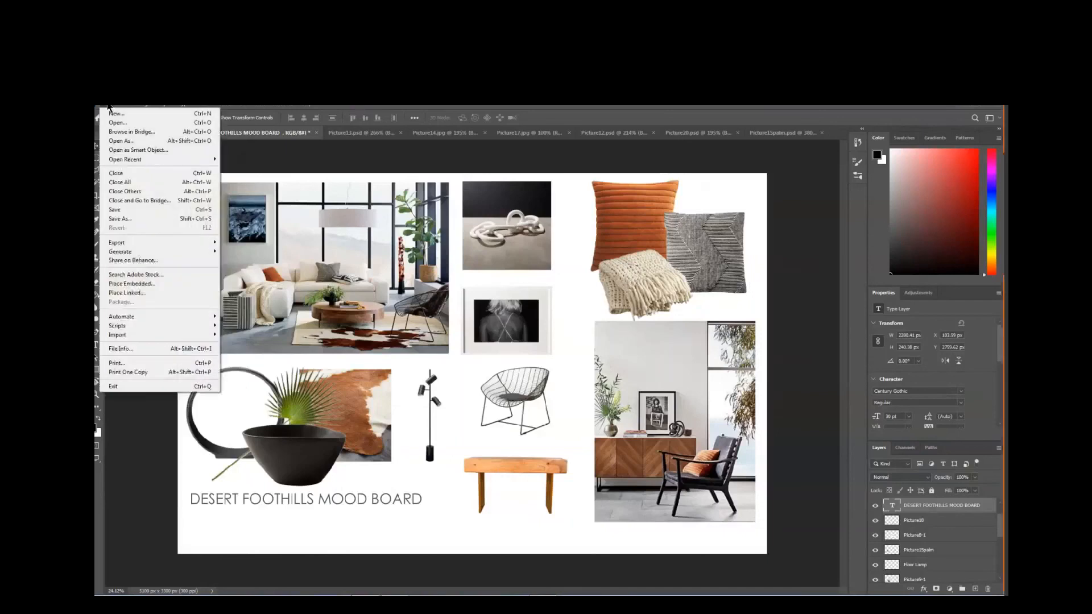
left_click(126, 219)
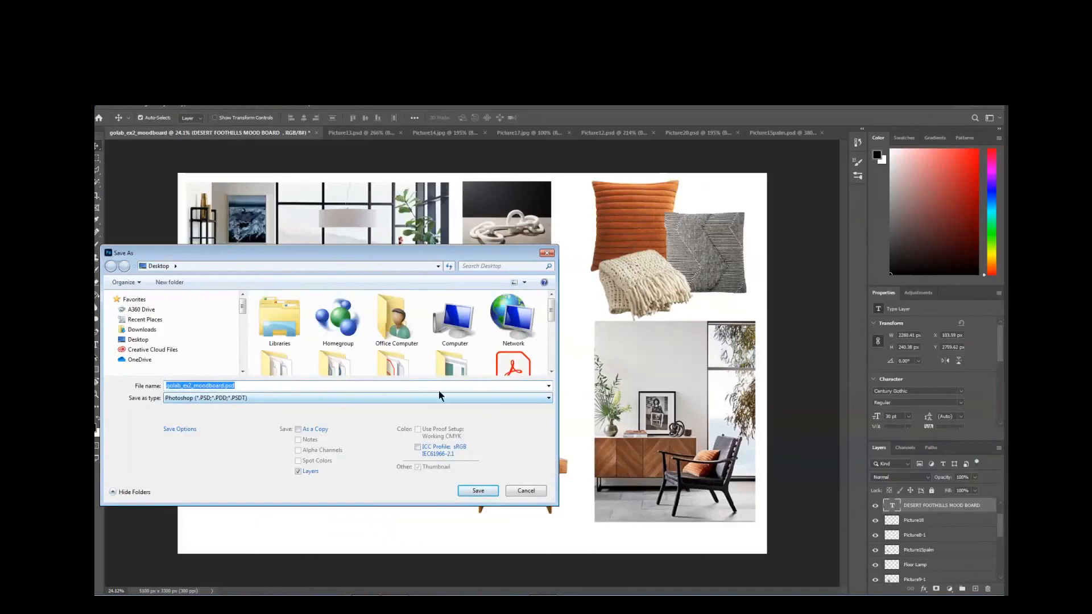
left_click(542, 398)
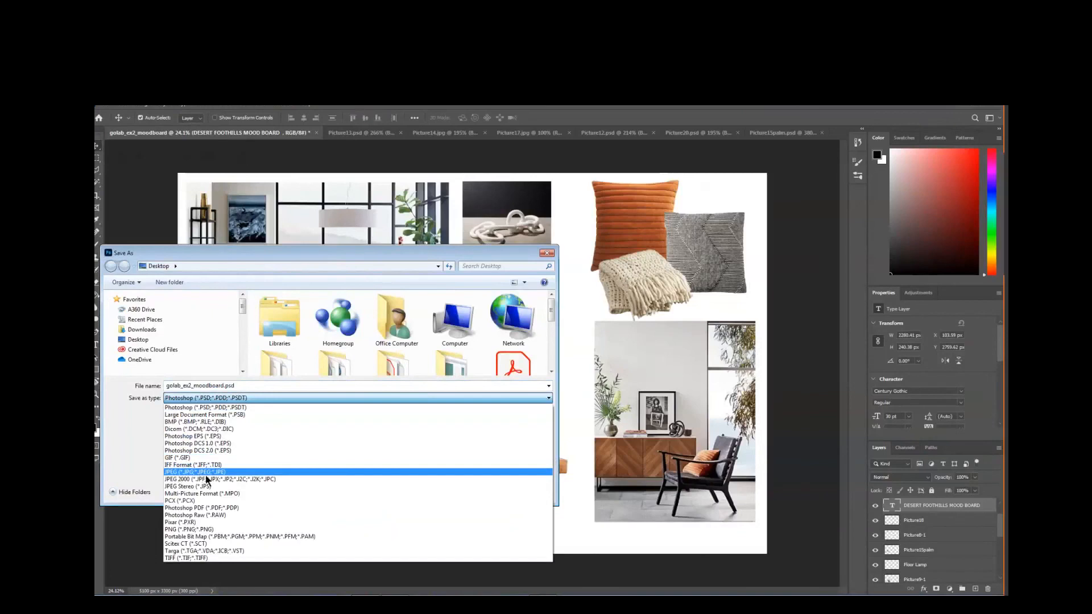
left_click(547, 255)
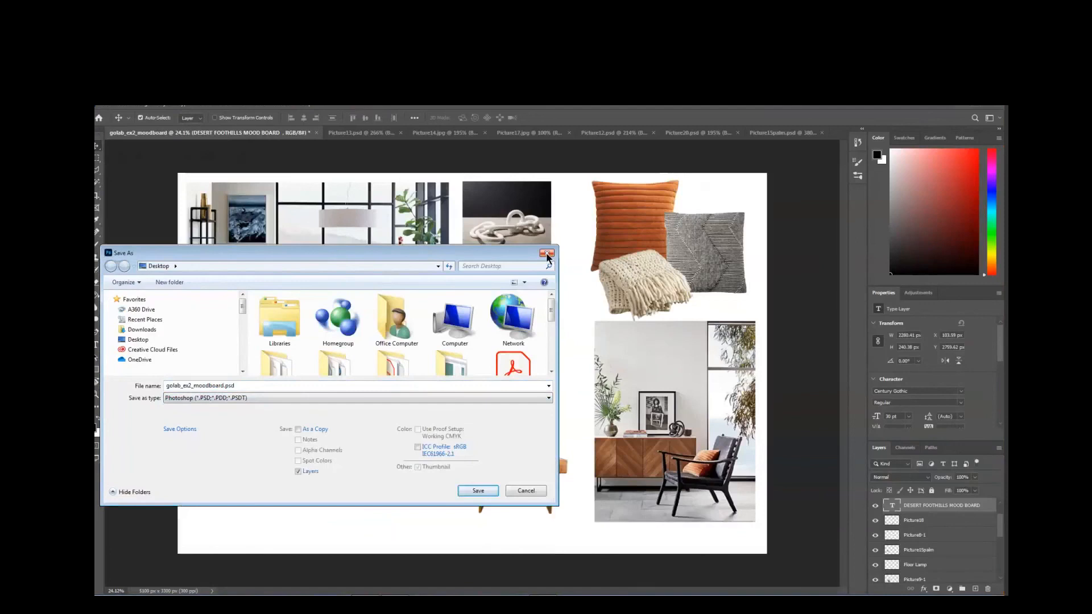
left_click(524, 491)
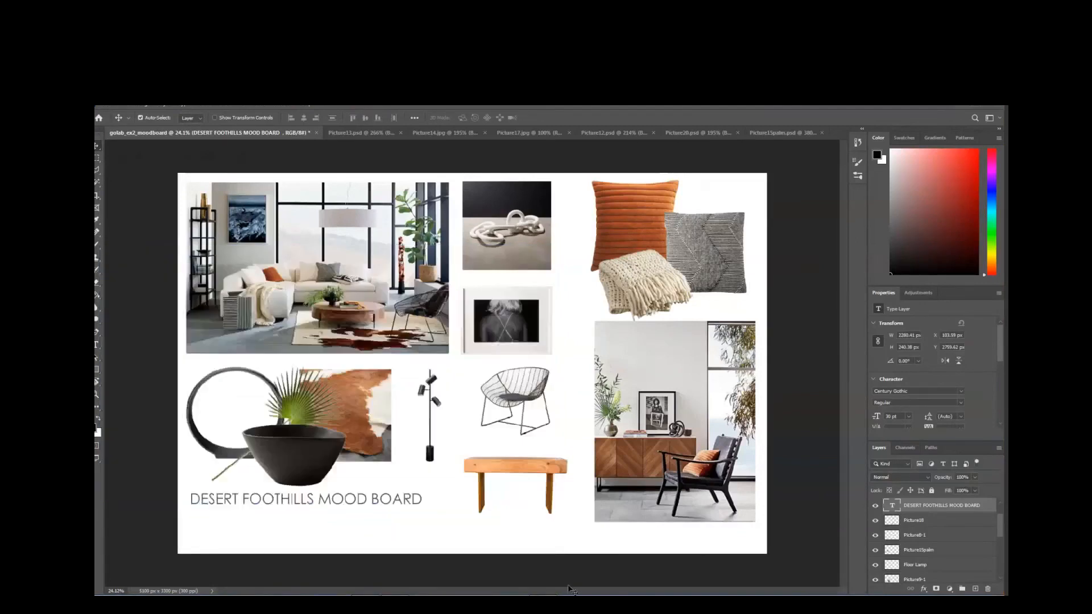